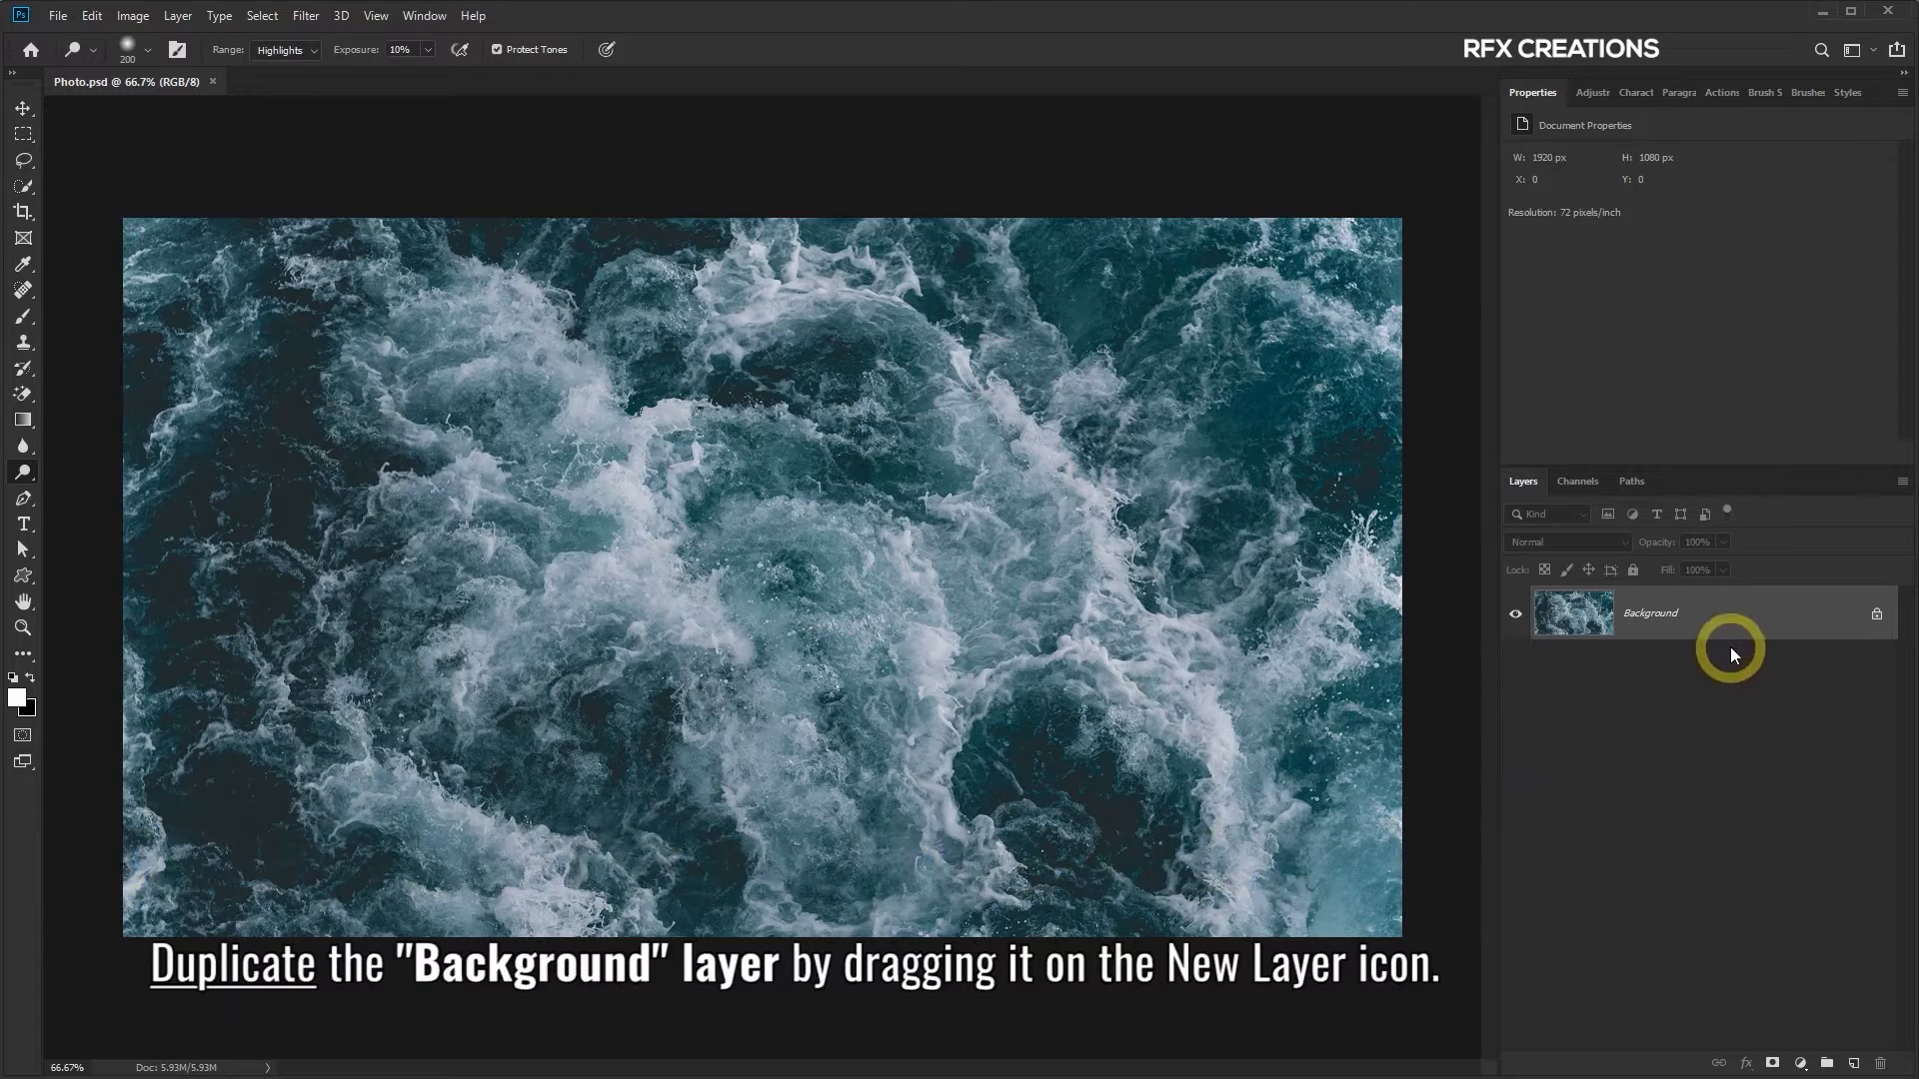
Duplicate the Background layer and place the Lion photo from the Photos folder into the document
left_click_drag(1728, 612, 1857, 1065)
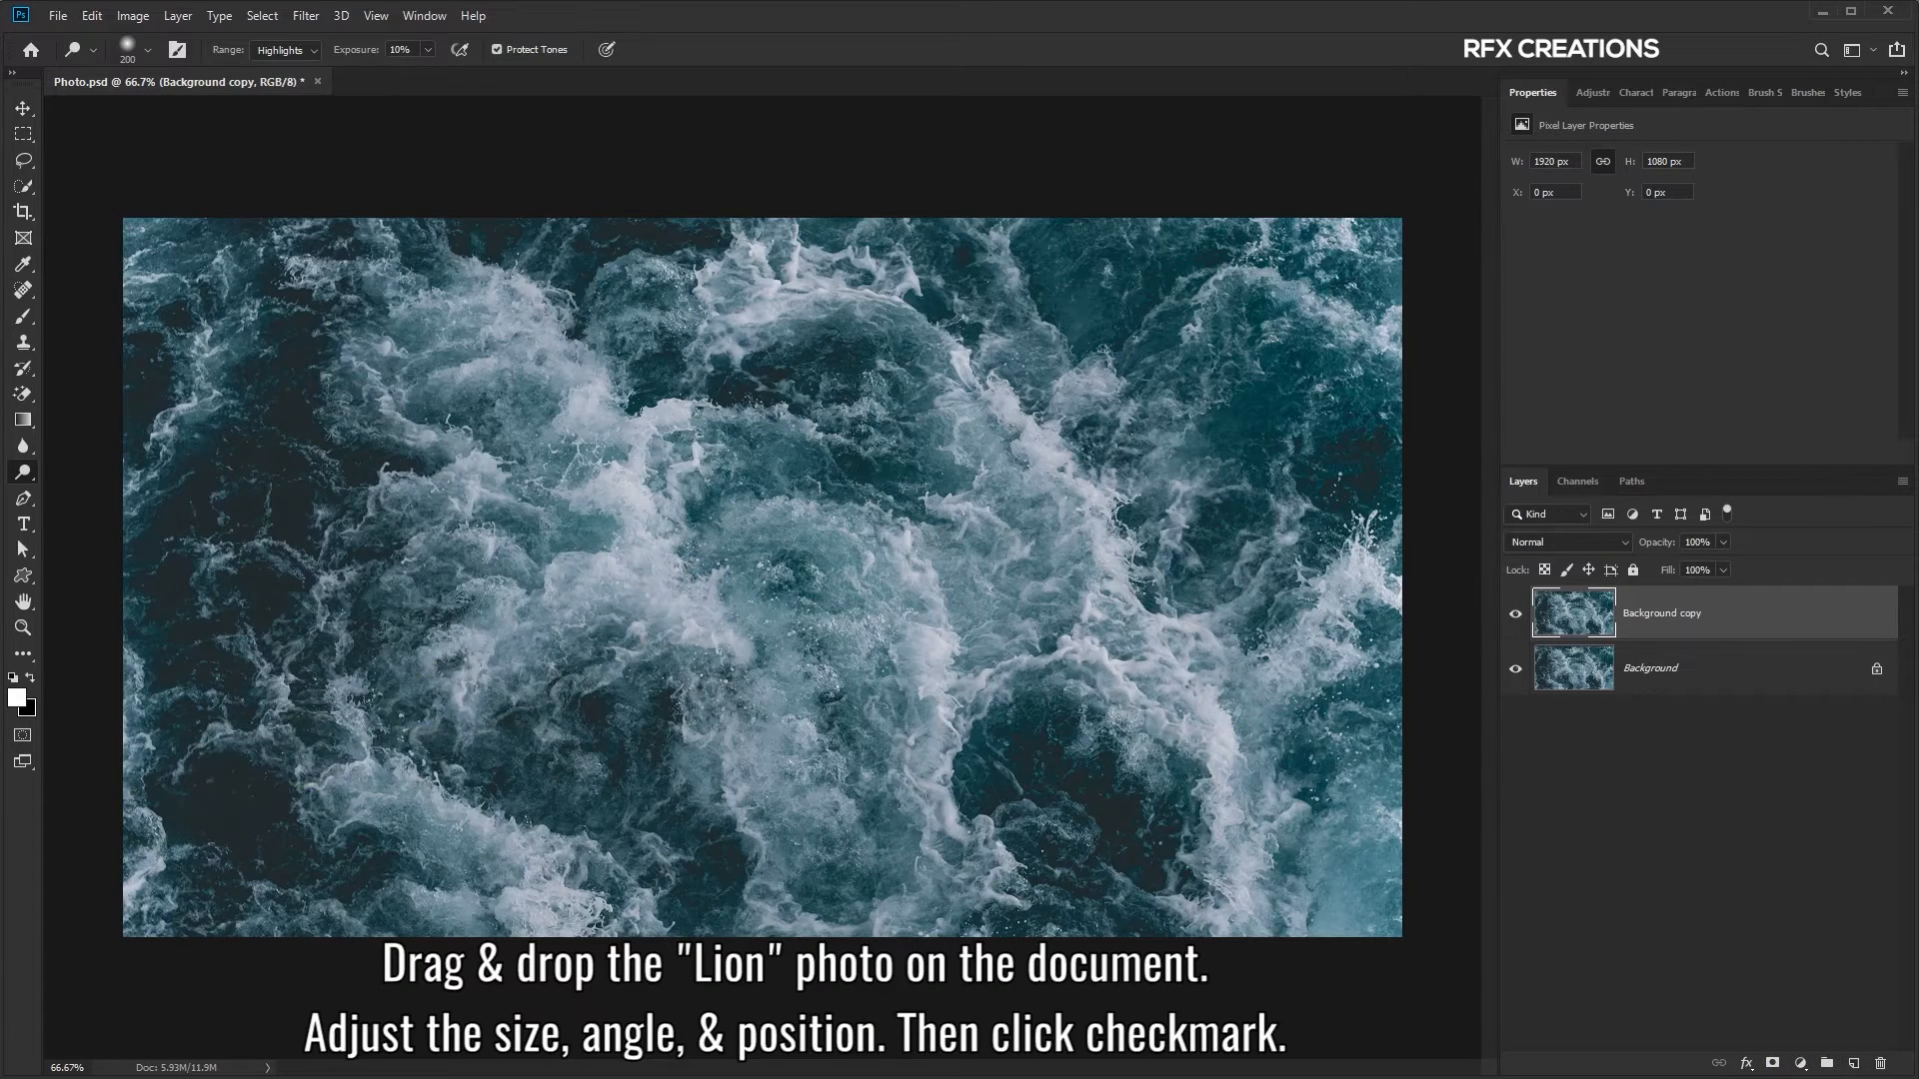
key("alt+Tab")
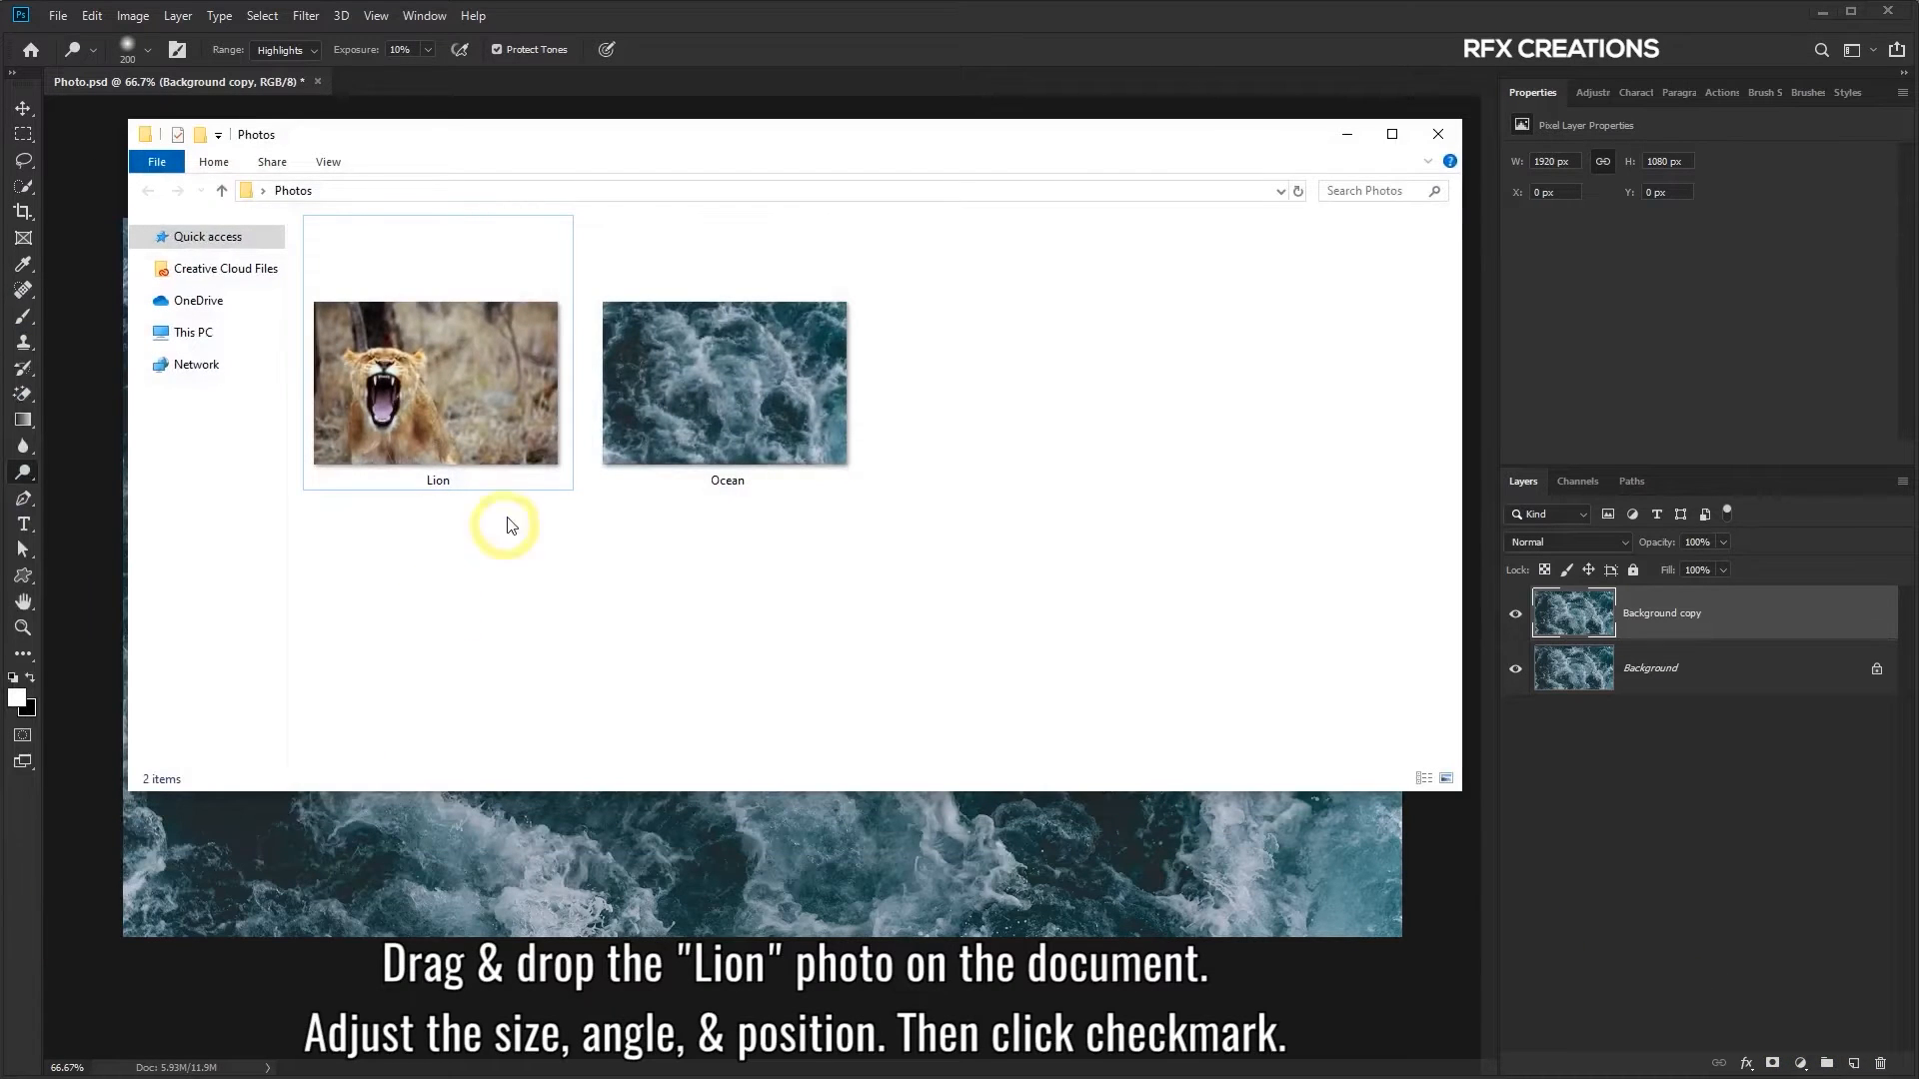
left_click(461, 401)
left_click_drag(477, 461, 694, 835)
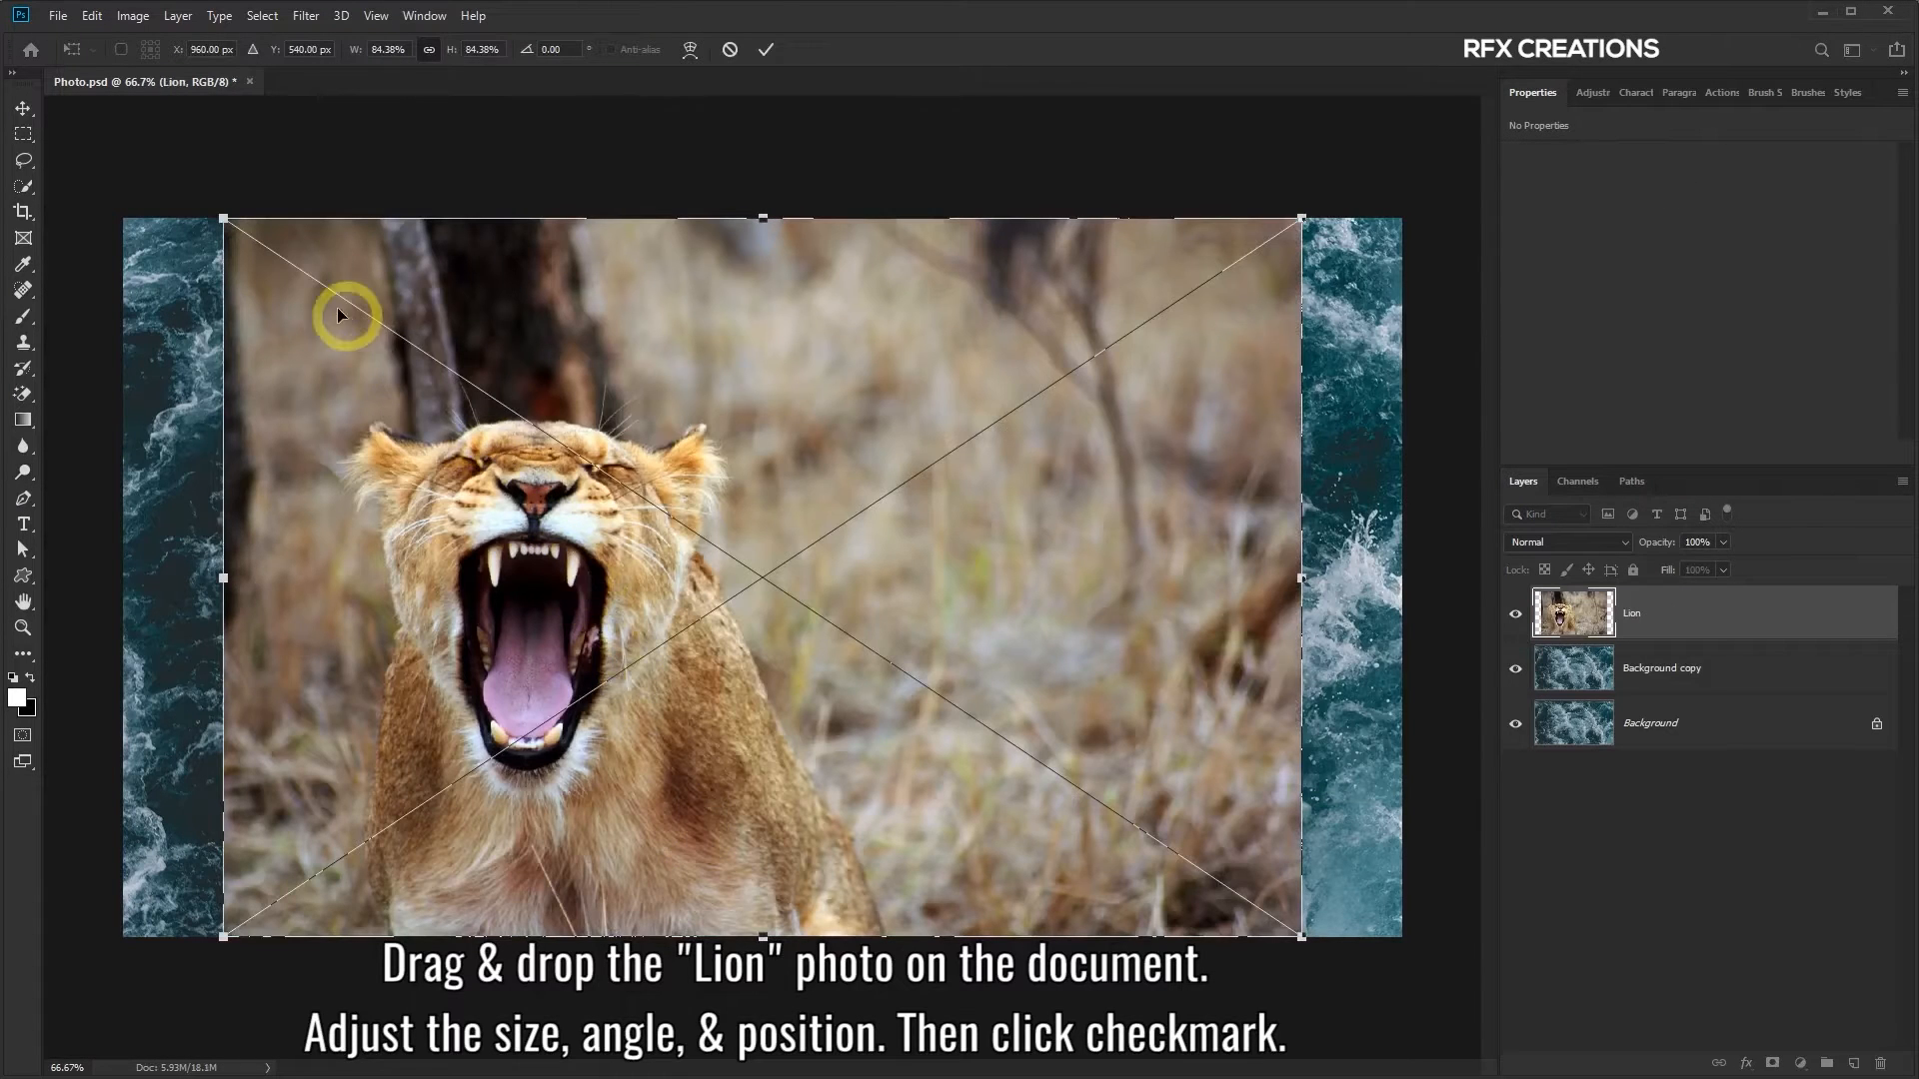
Scale the placed lion photo to about 115%, rotate it about -2°, and position the head near the canvas centre
left_click_drag(381, 284, 217, 248)
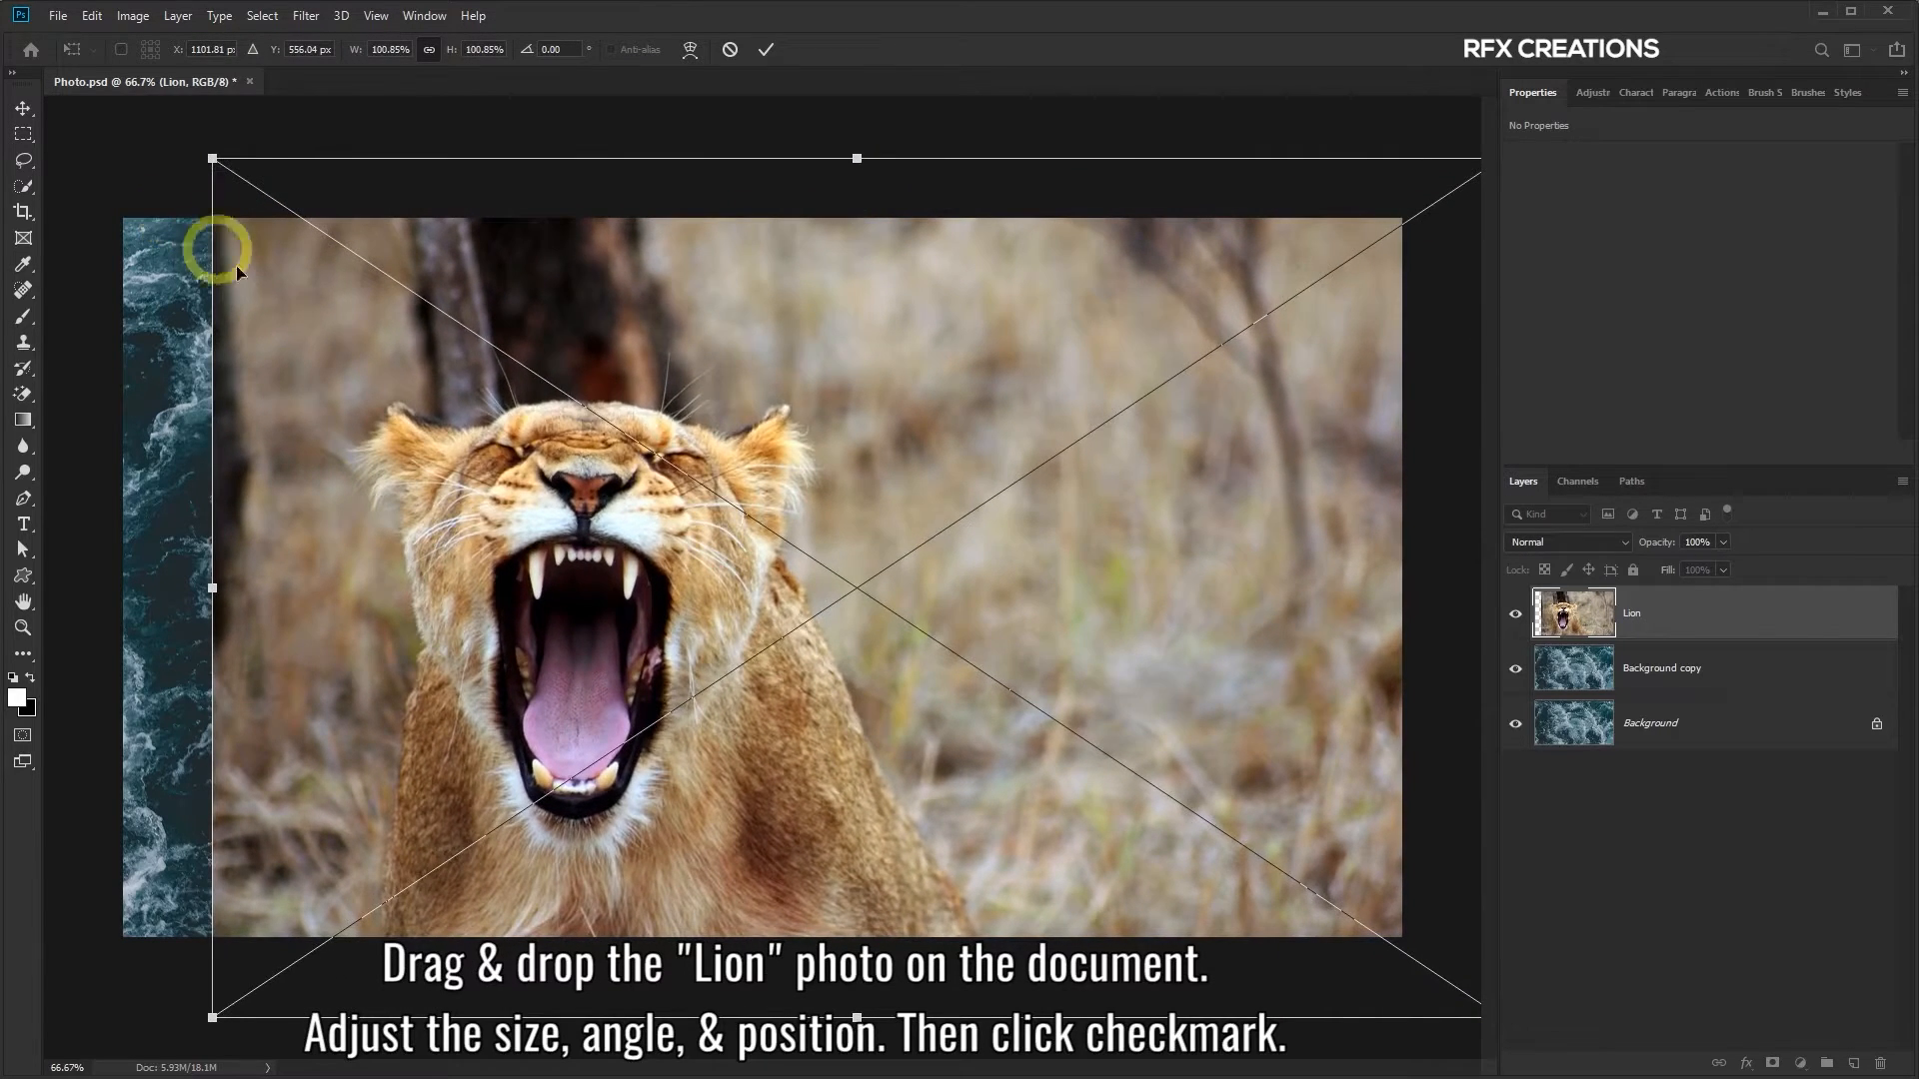
left_click_drag(497, 405, 630, 492)
left_click_drag(341, 243, 137, 166)
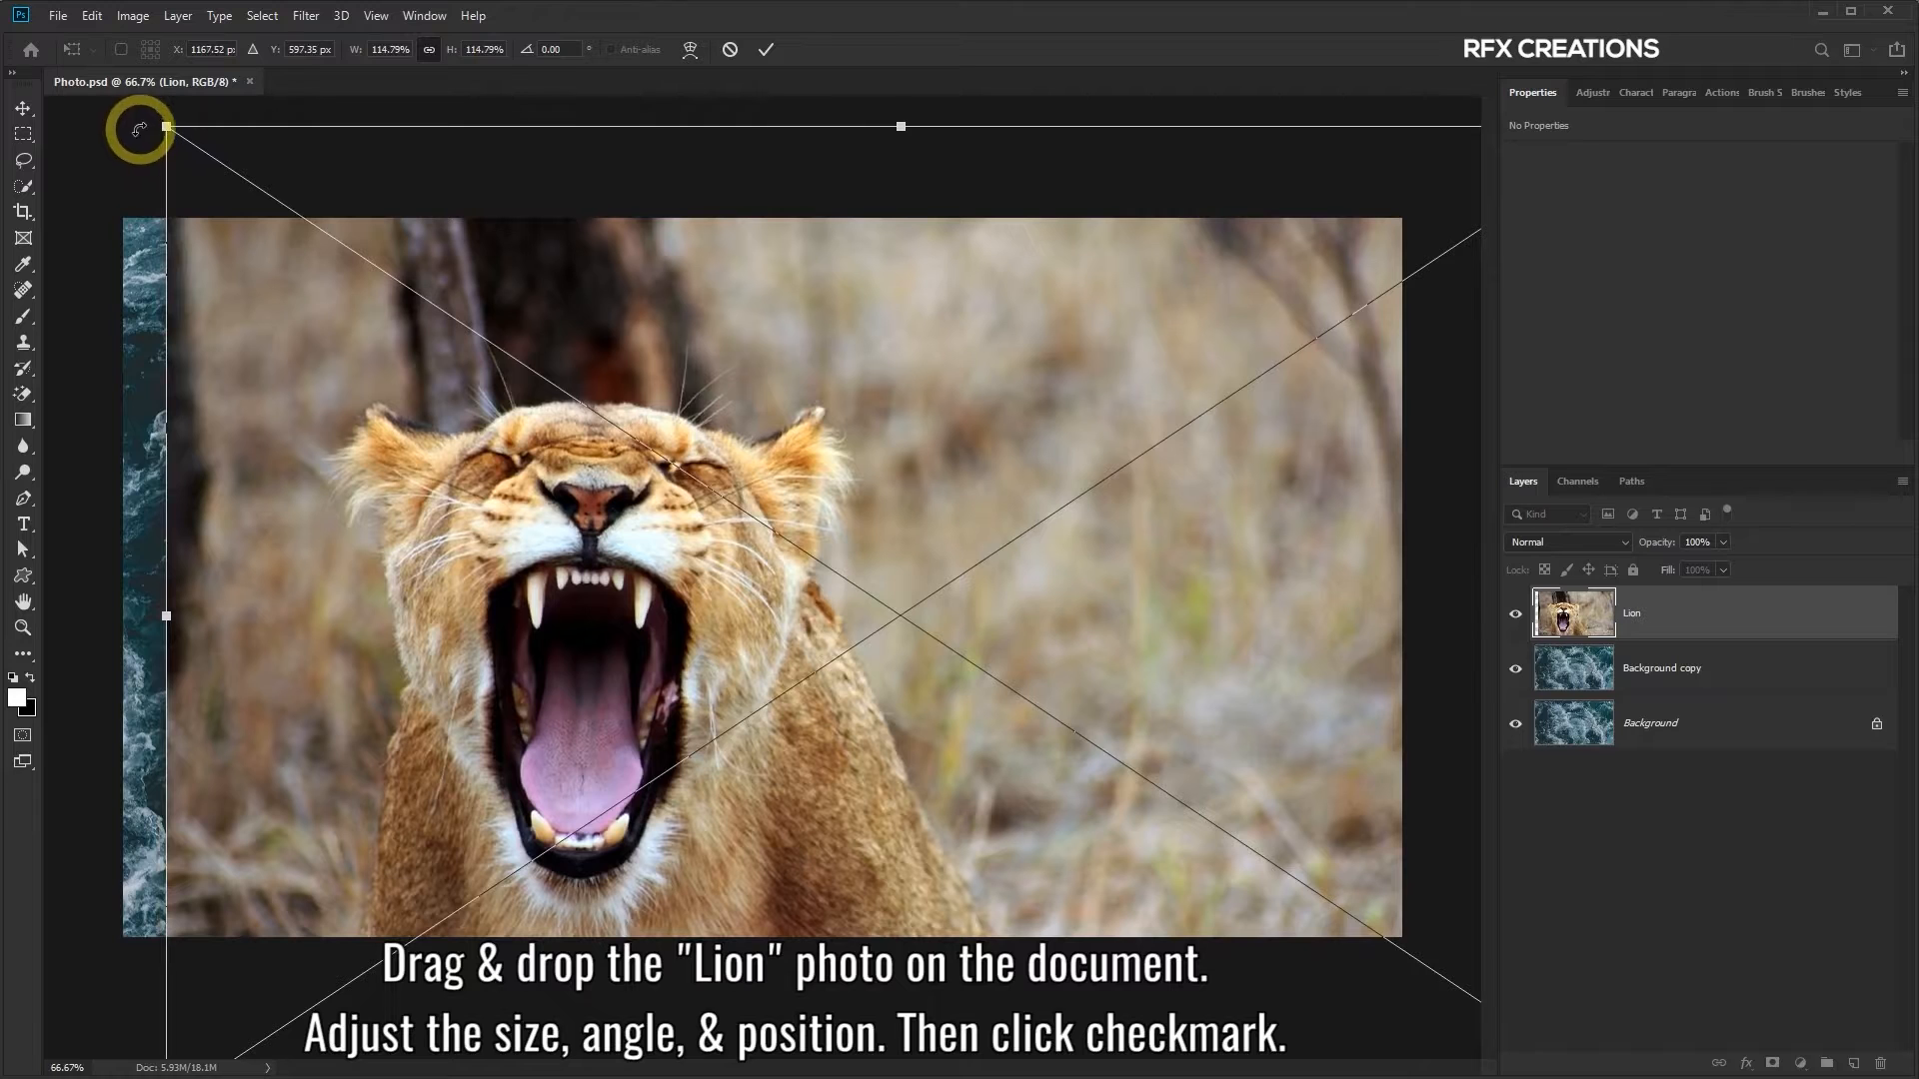
left_click_drag(136, 128, 120, 151)
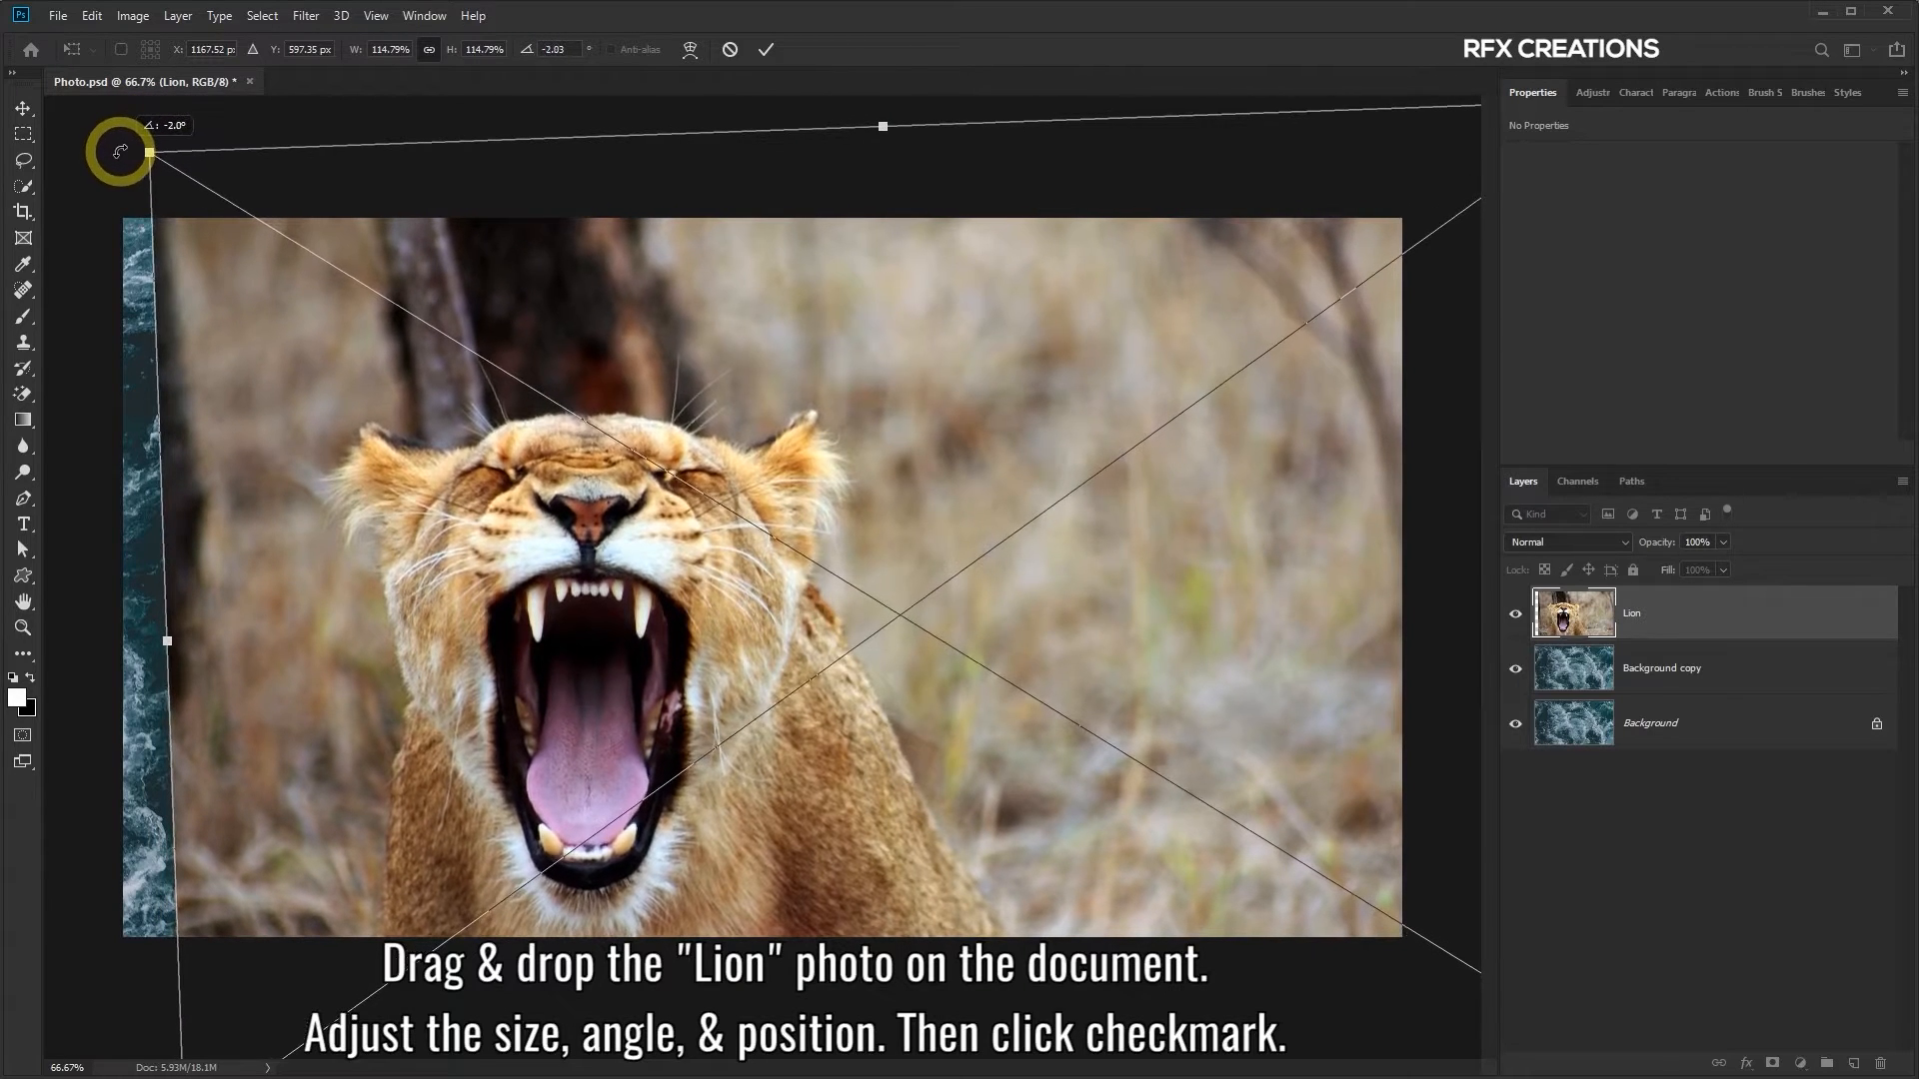
left_click_drag(568, 534, 728, 461)
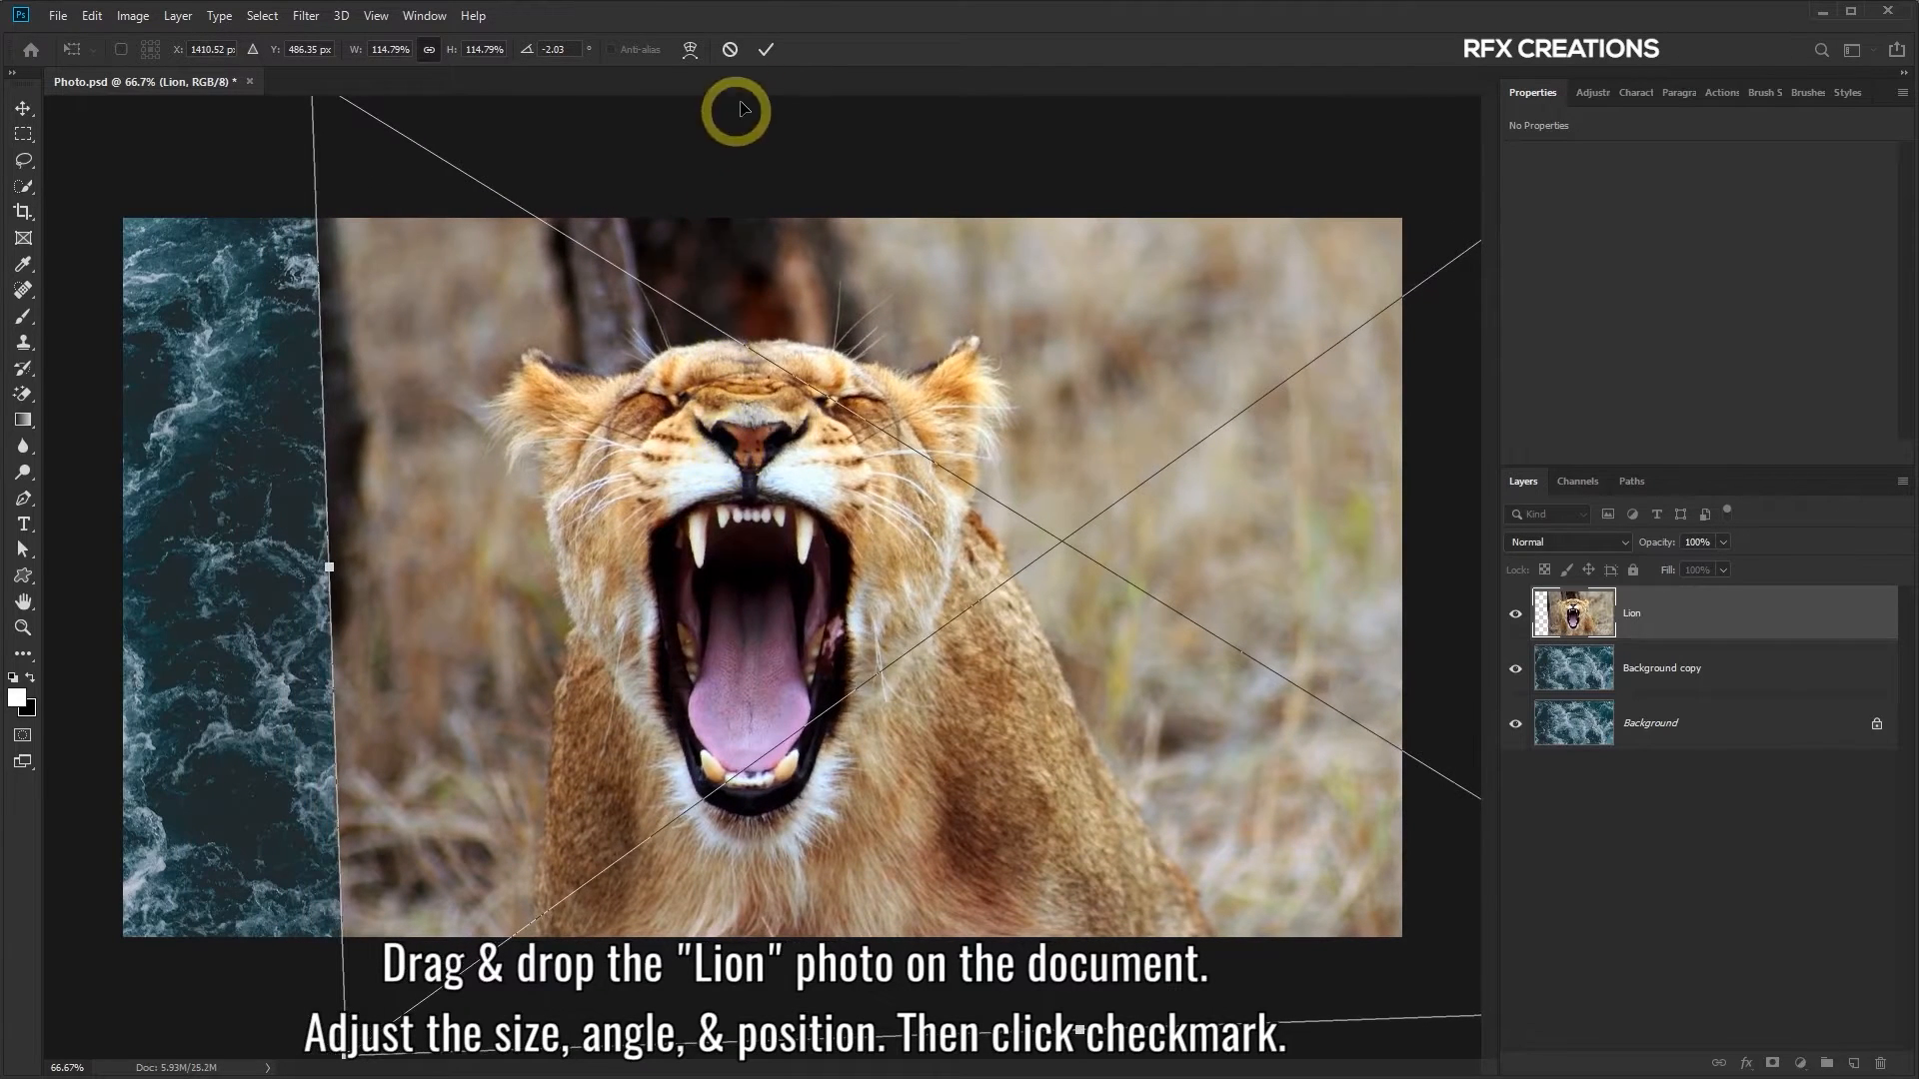
left_click(767, 48)
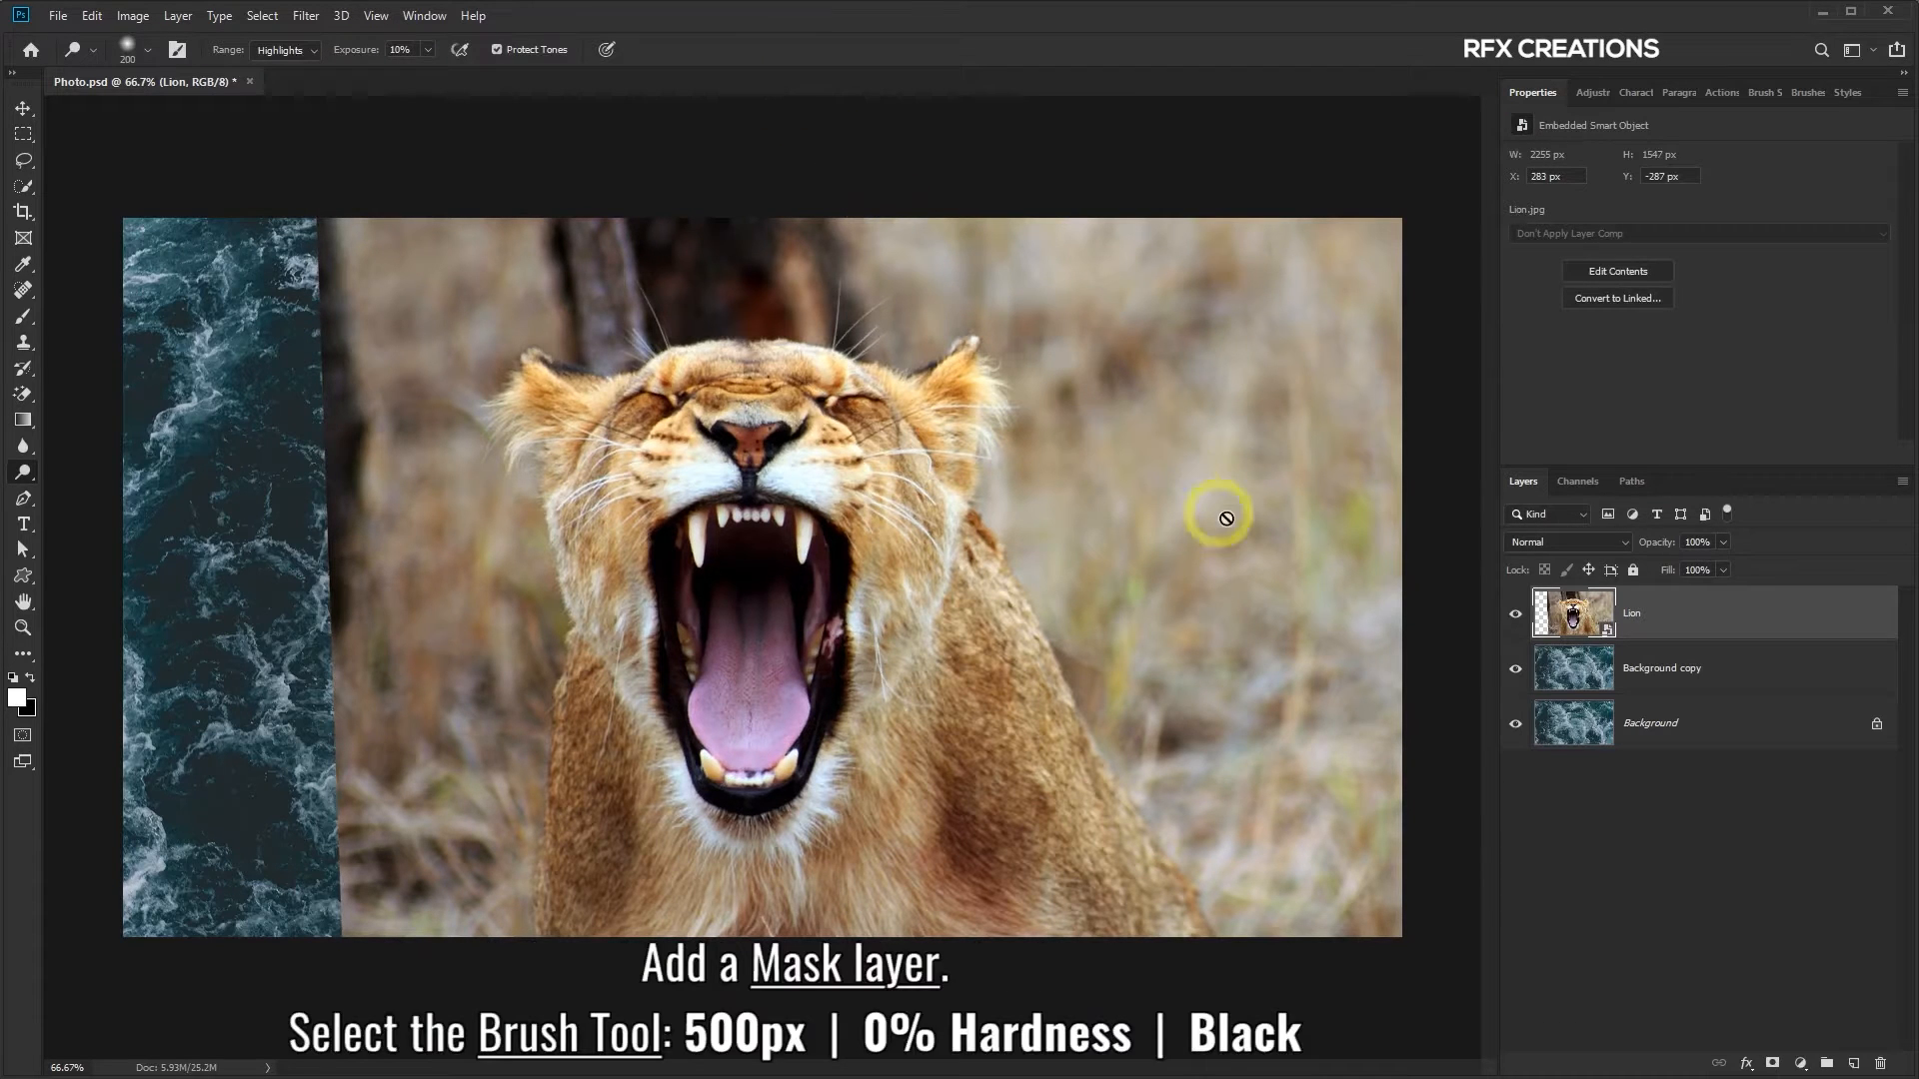
Add a layer mask to the Lion layer and set up the Brush tool with a 500 px size and 0% hardness
left_click(1774, 1065)
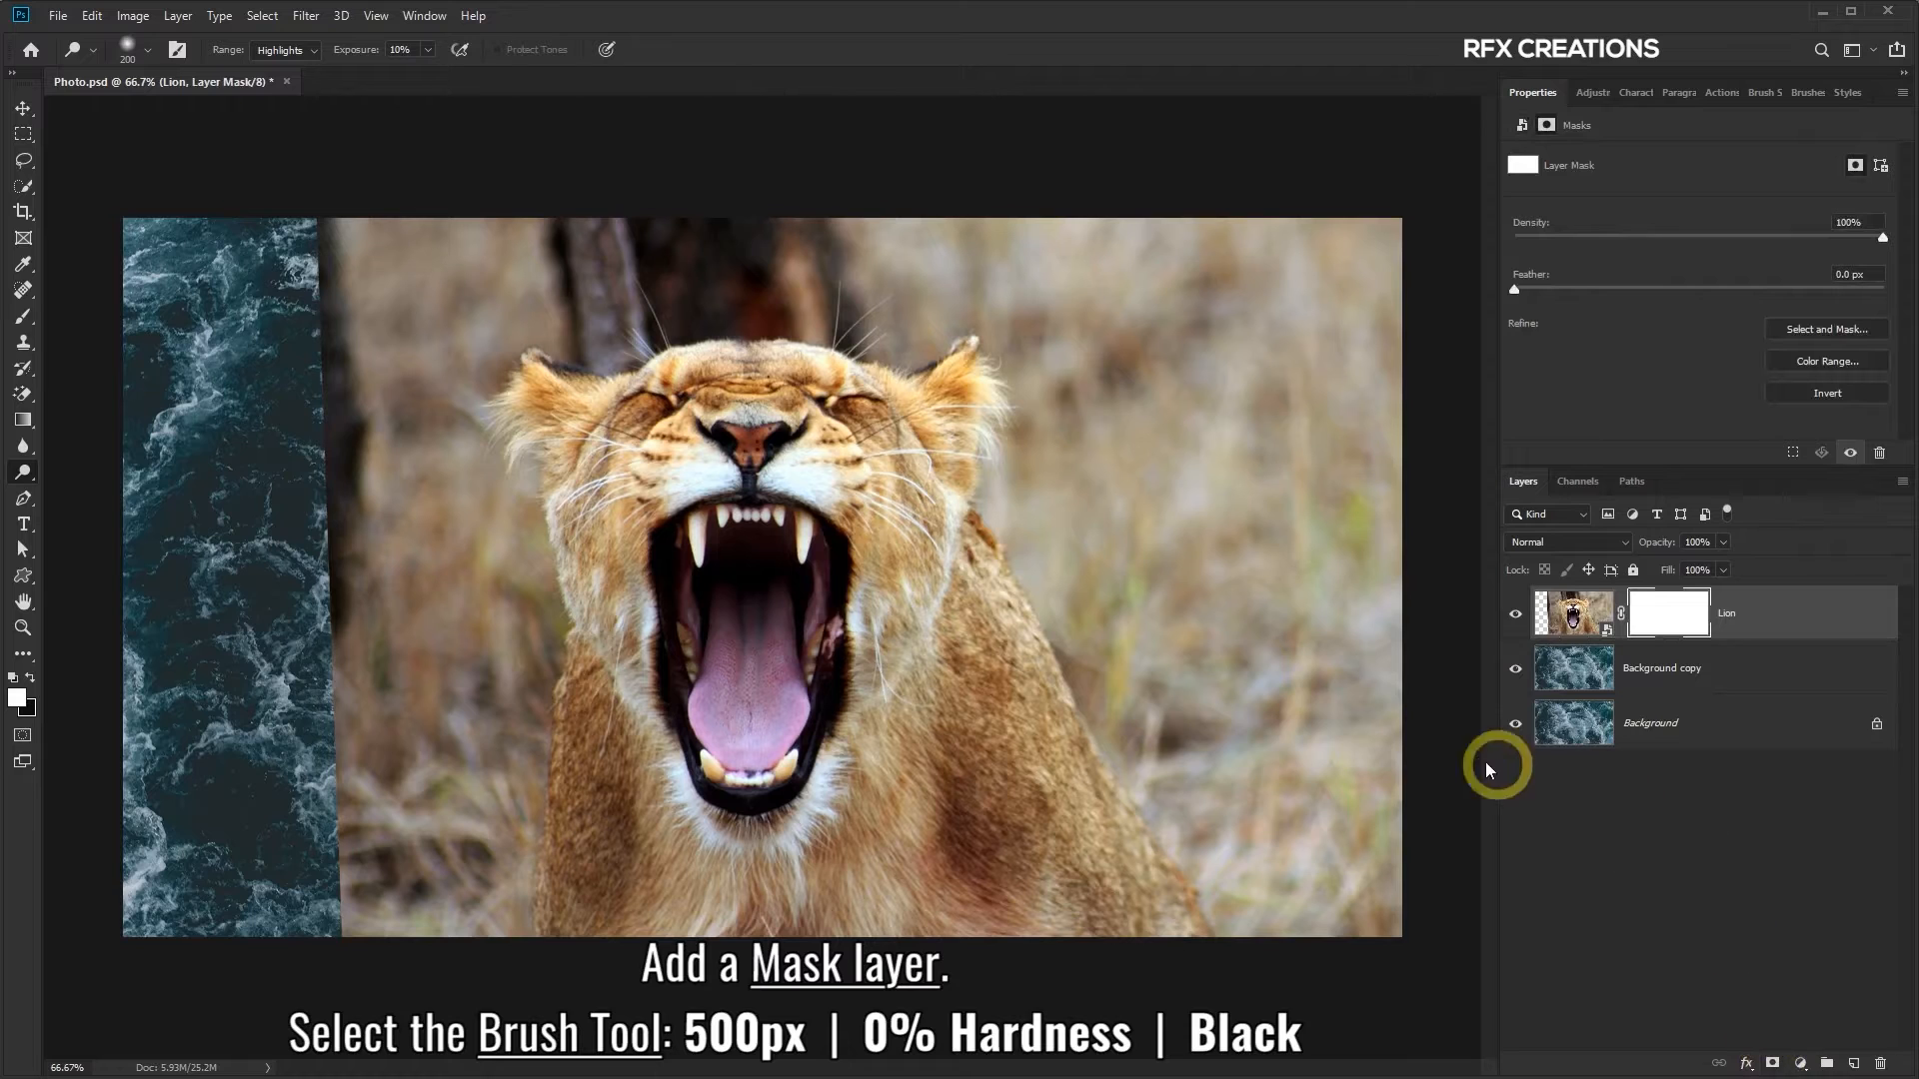
left_click(26, 319)
left_click(72, 319)
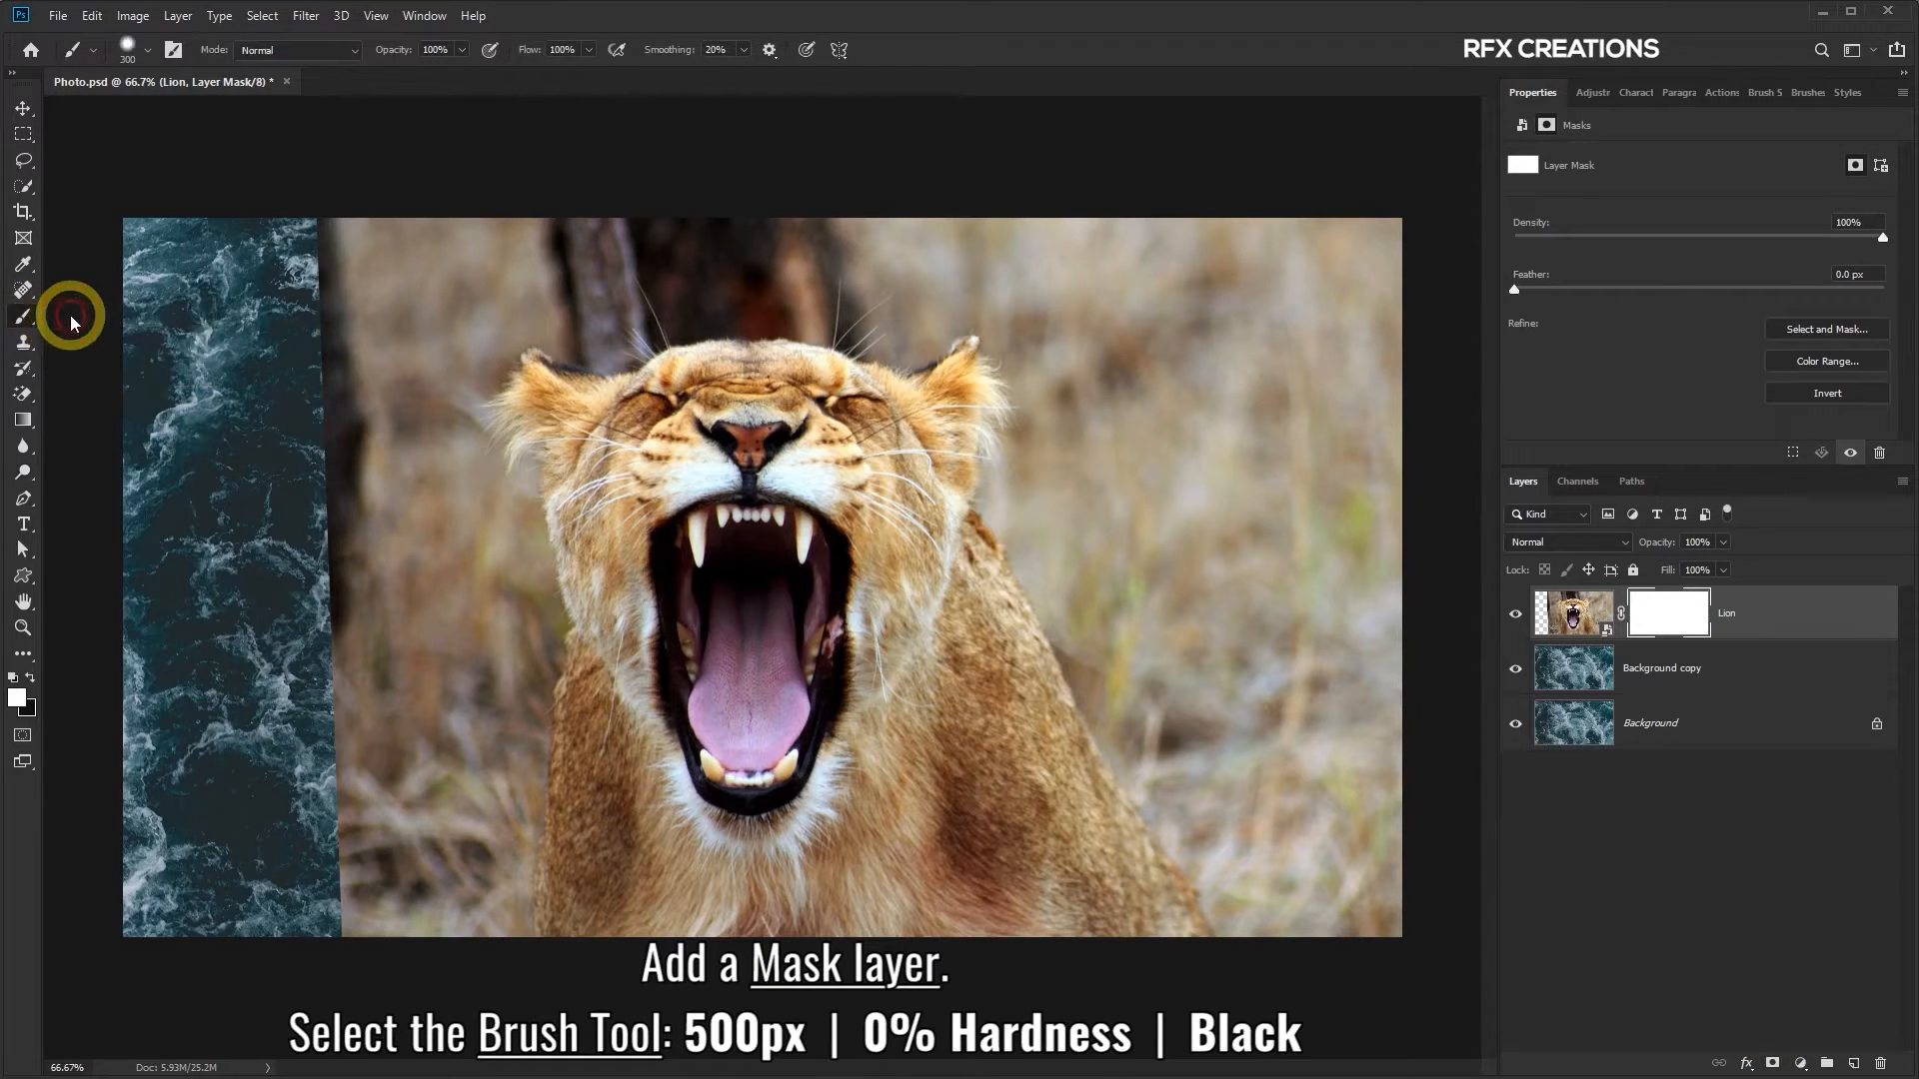
left_click(149, 52)
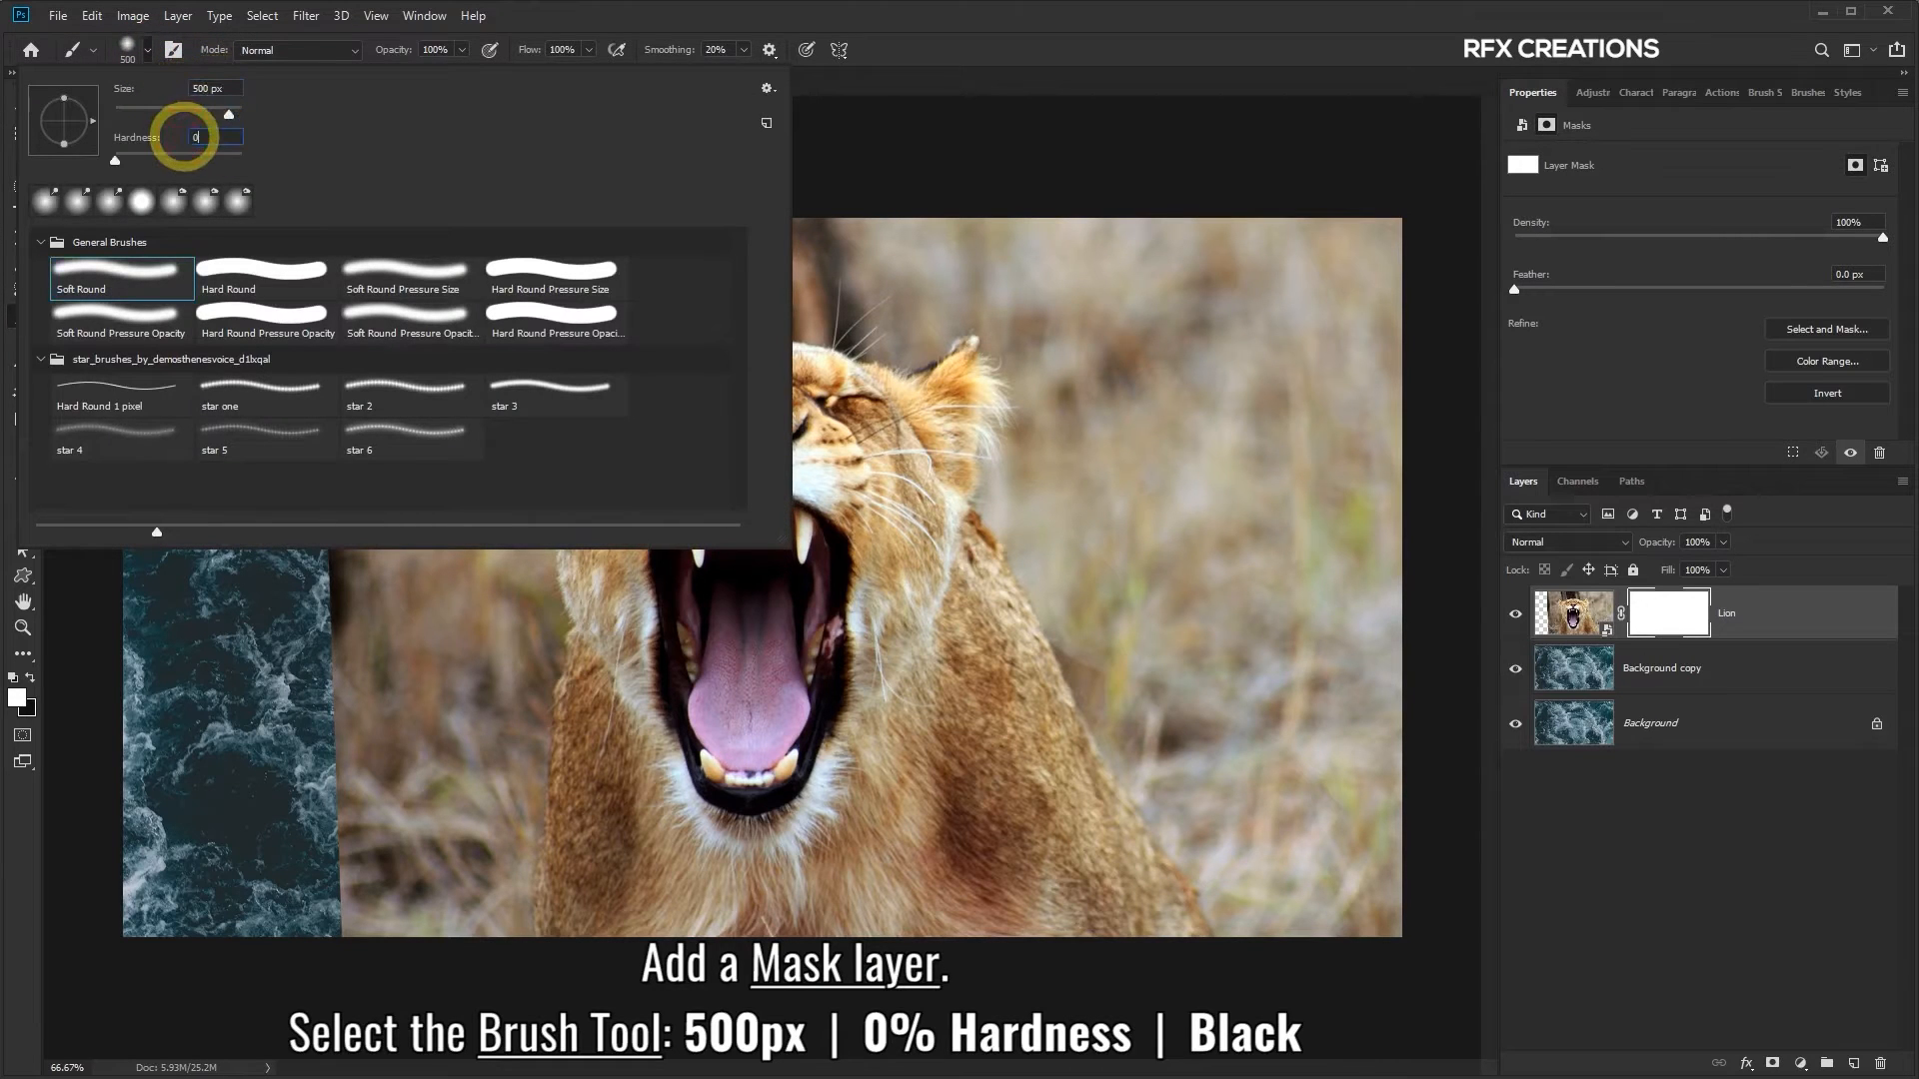
key("Return")
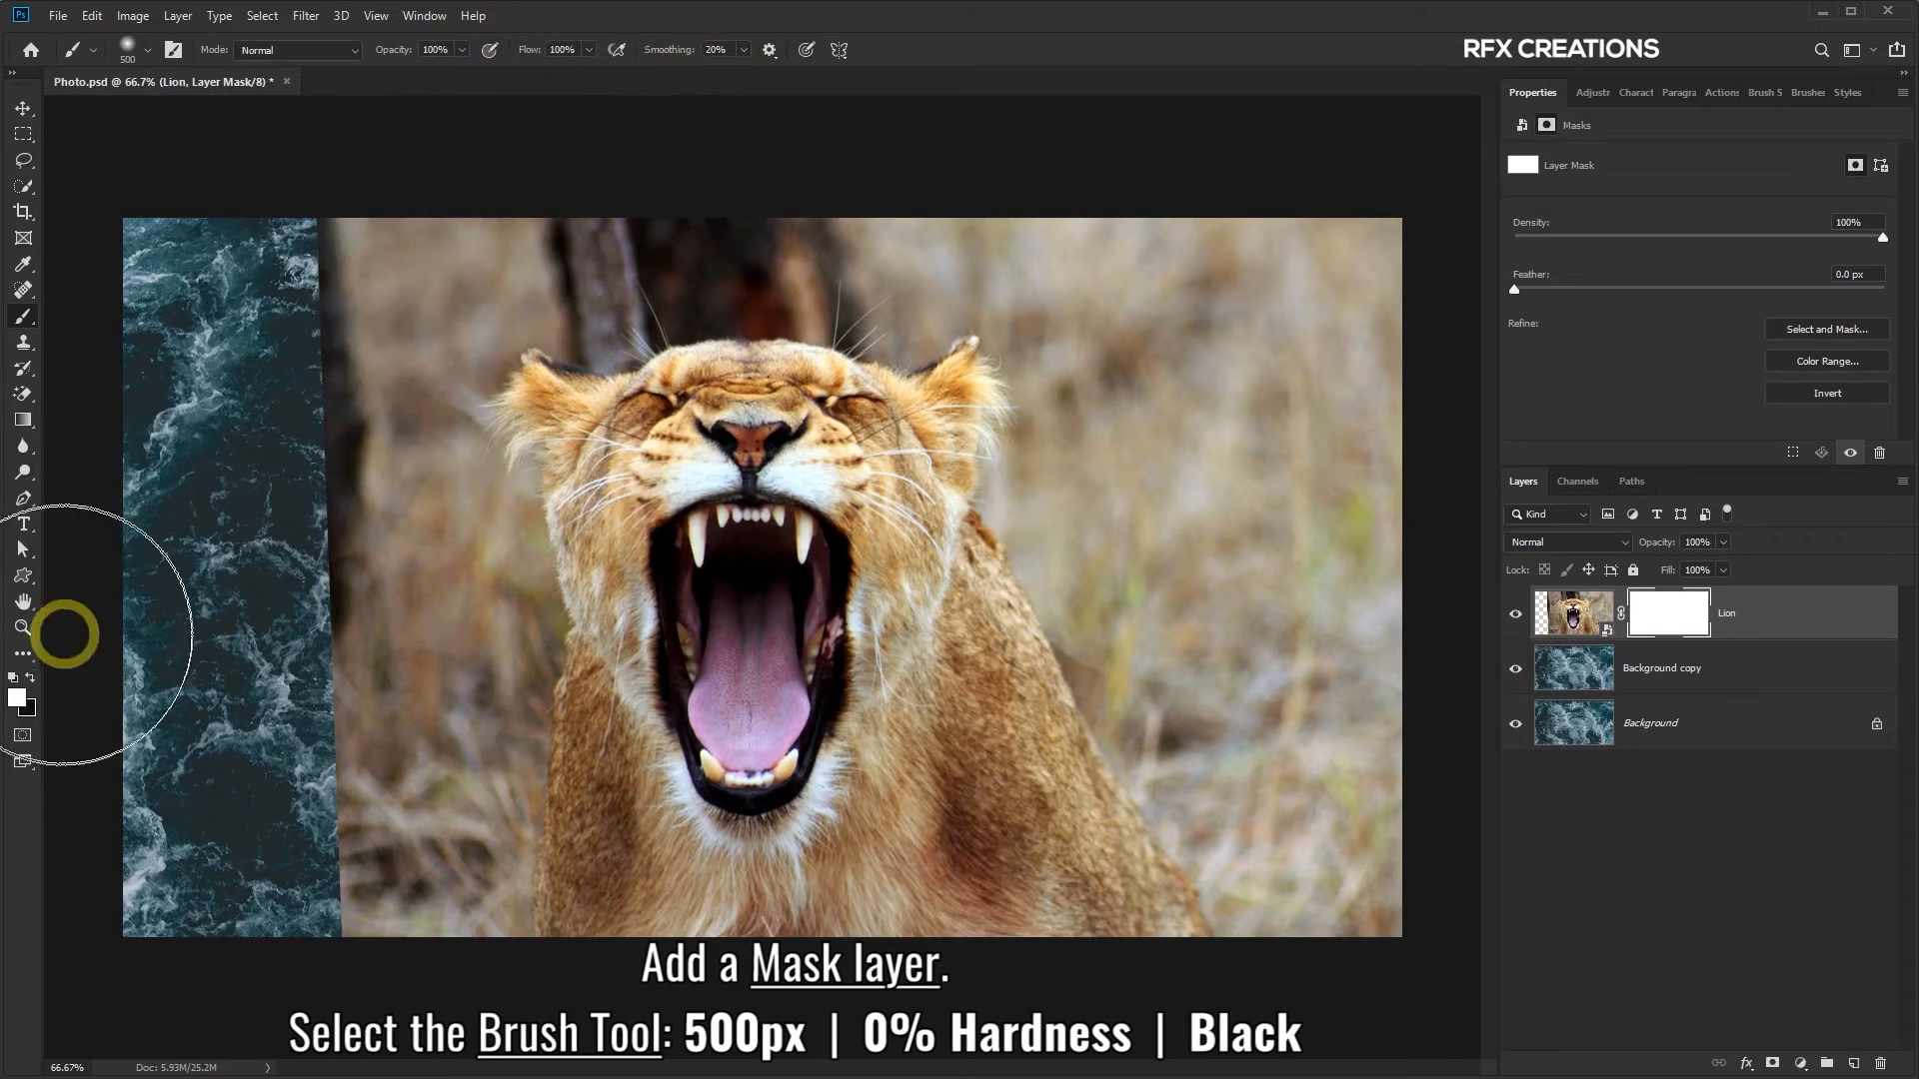
Set the foreground color to black (000000)
left_click(18, 699)
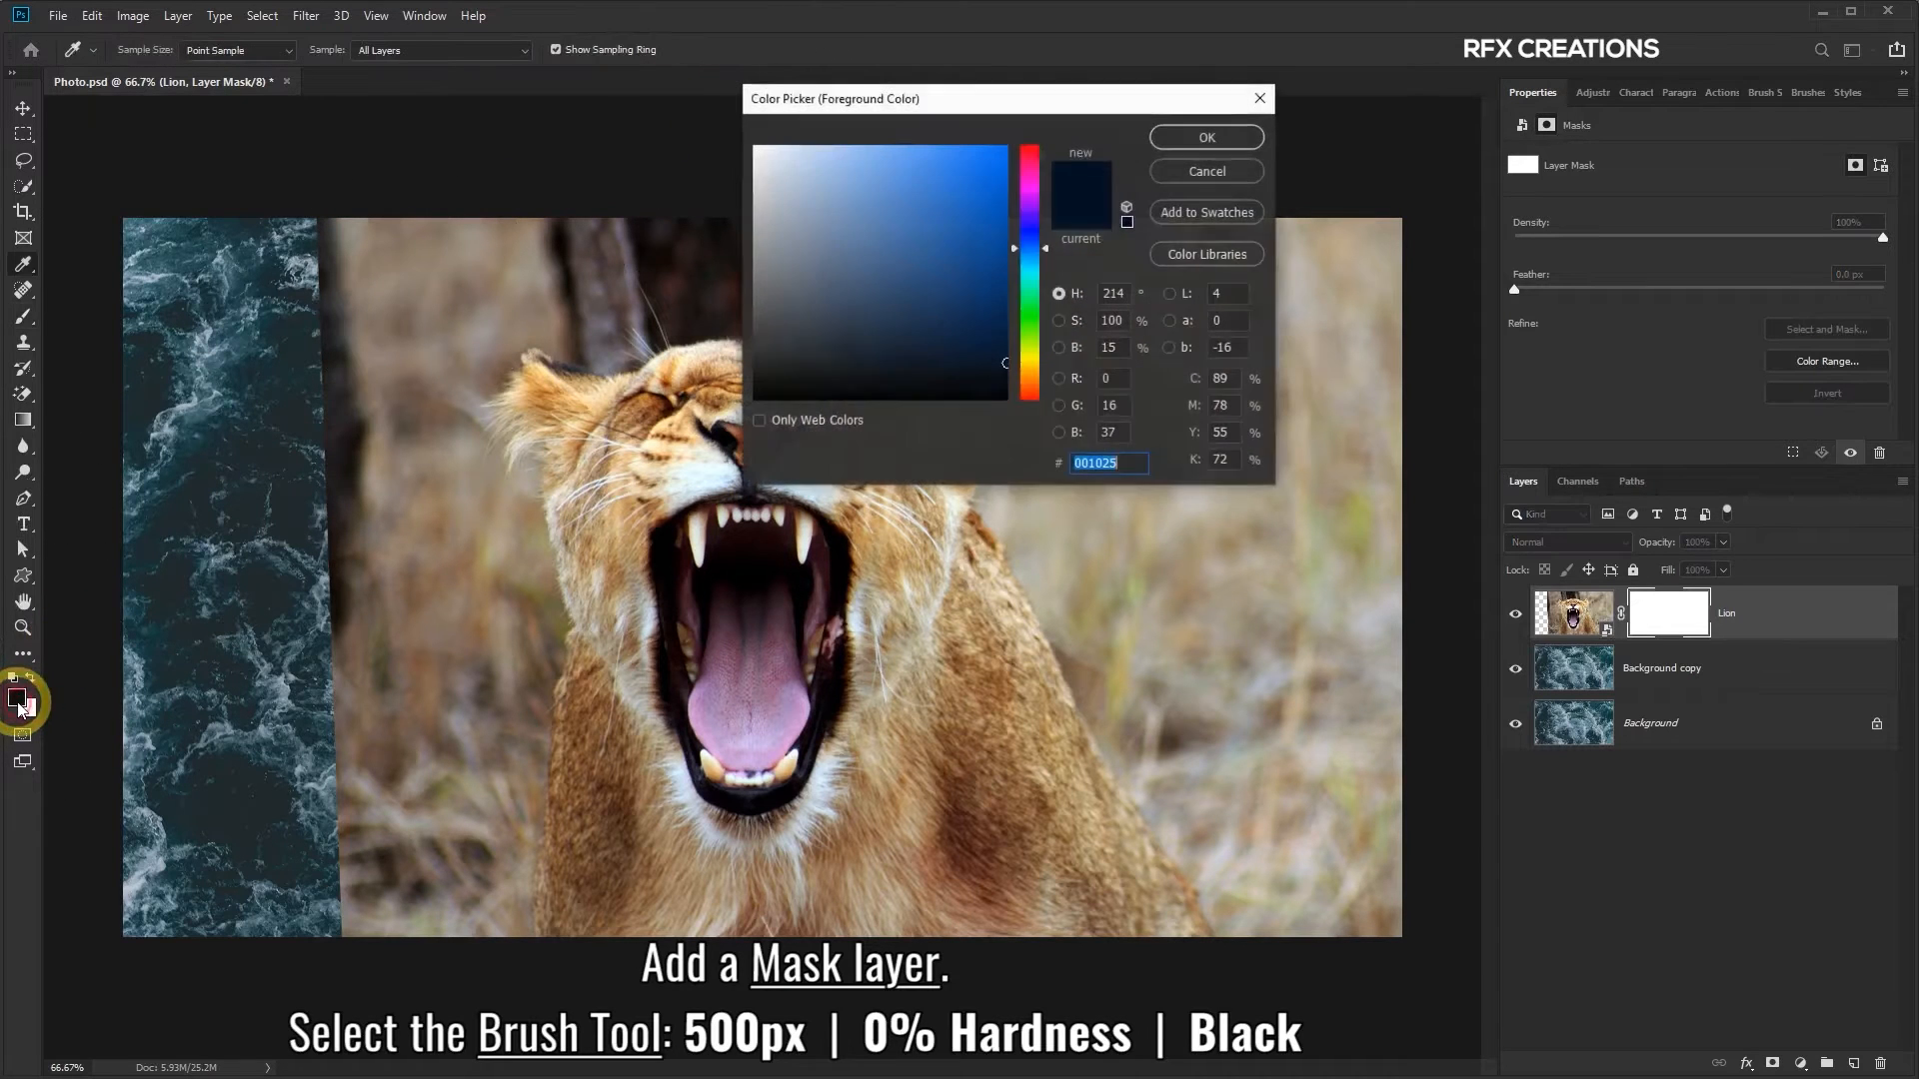
left_click_drag(834, 280, 714, 434)
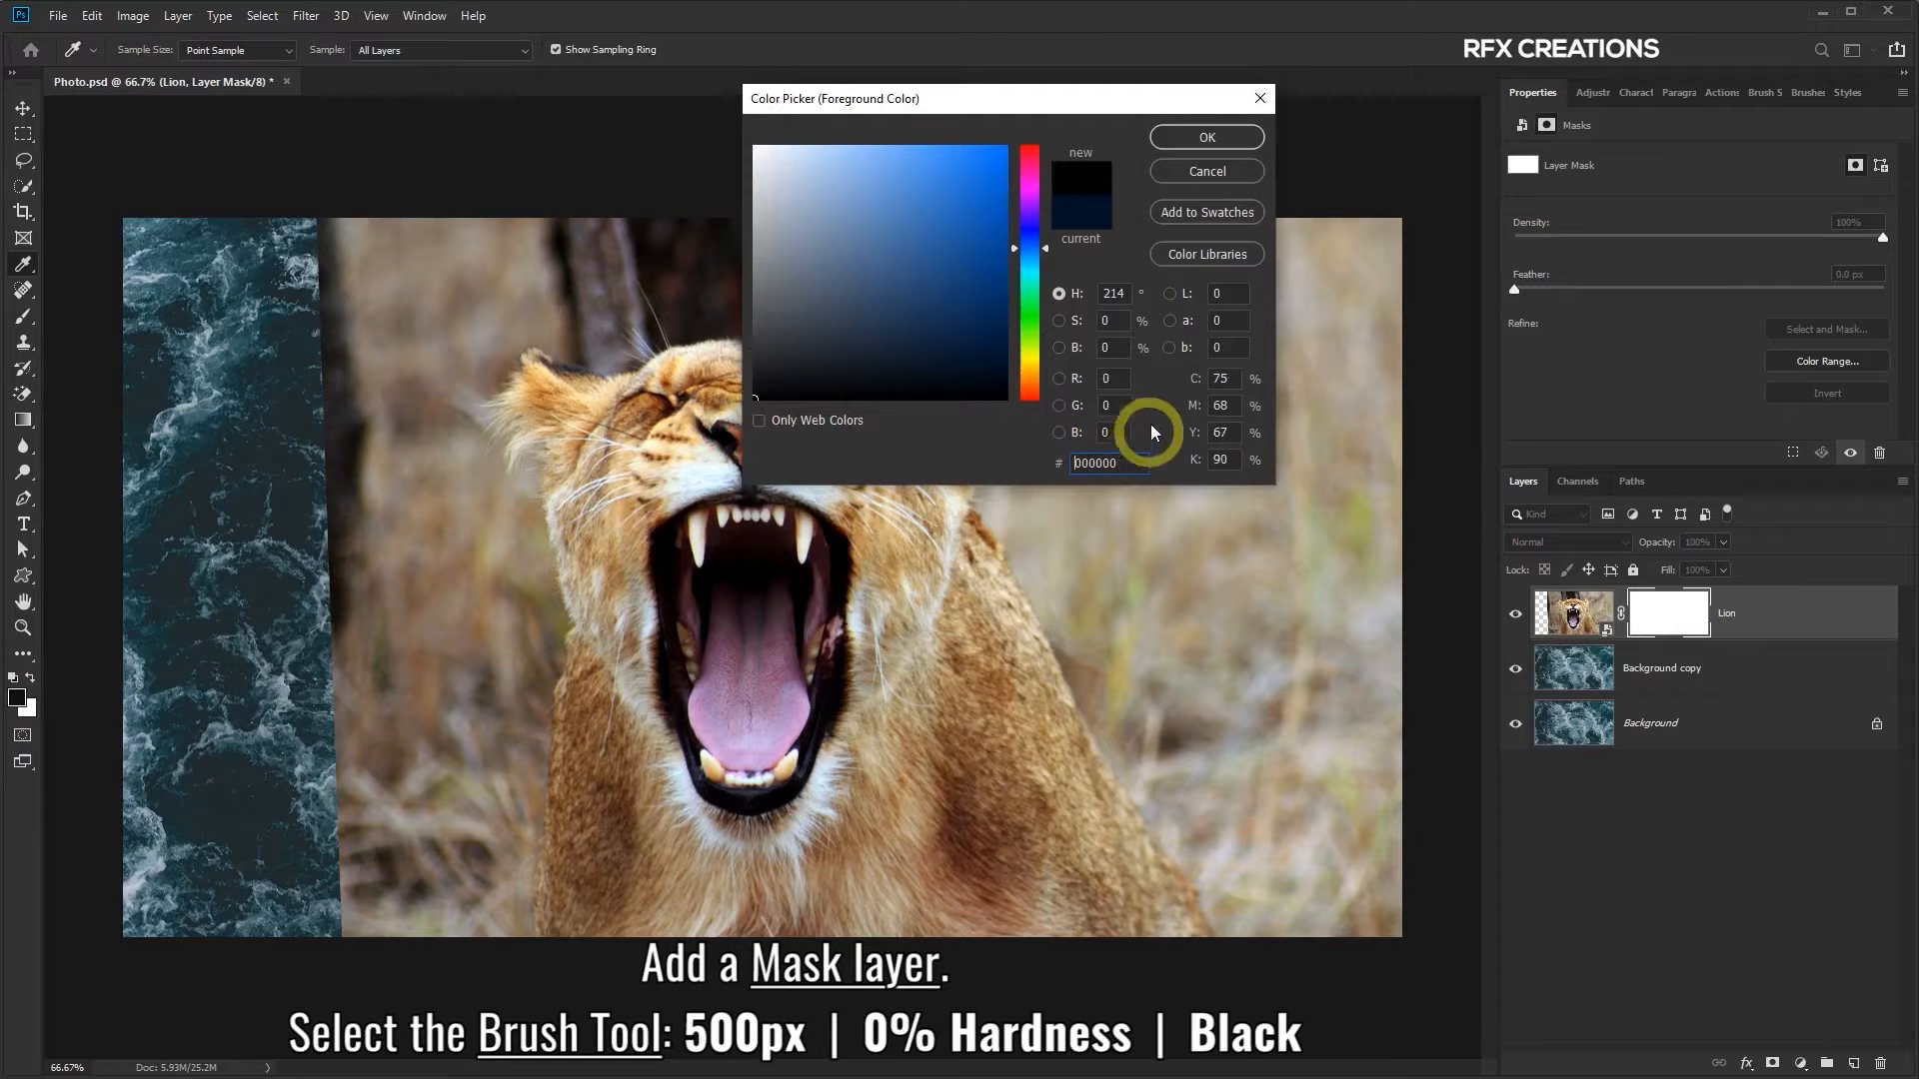
left_click(1188, 140)
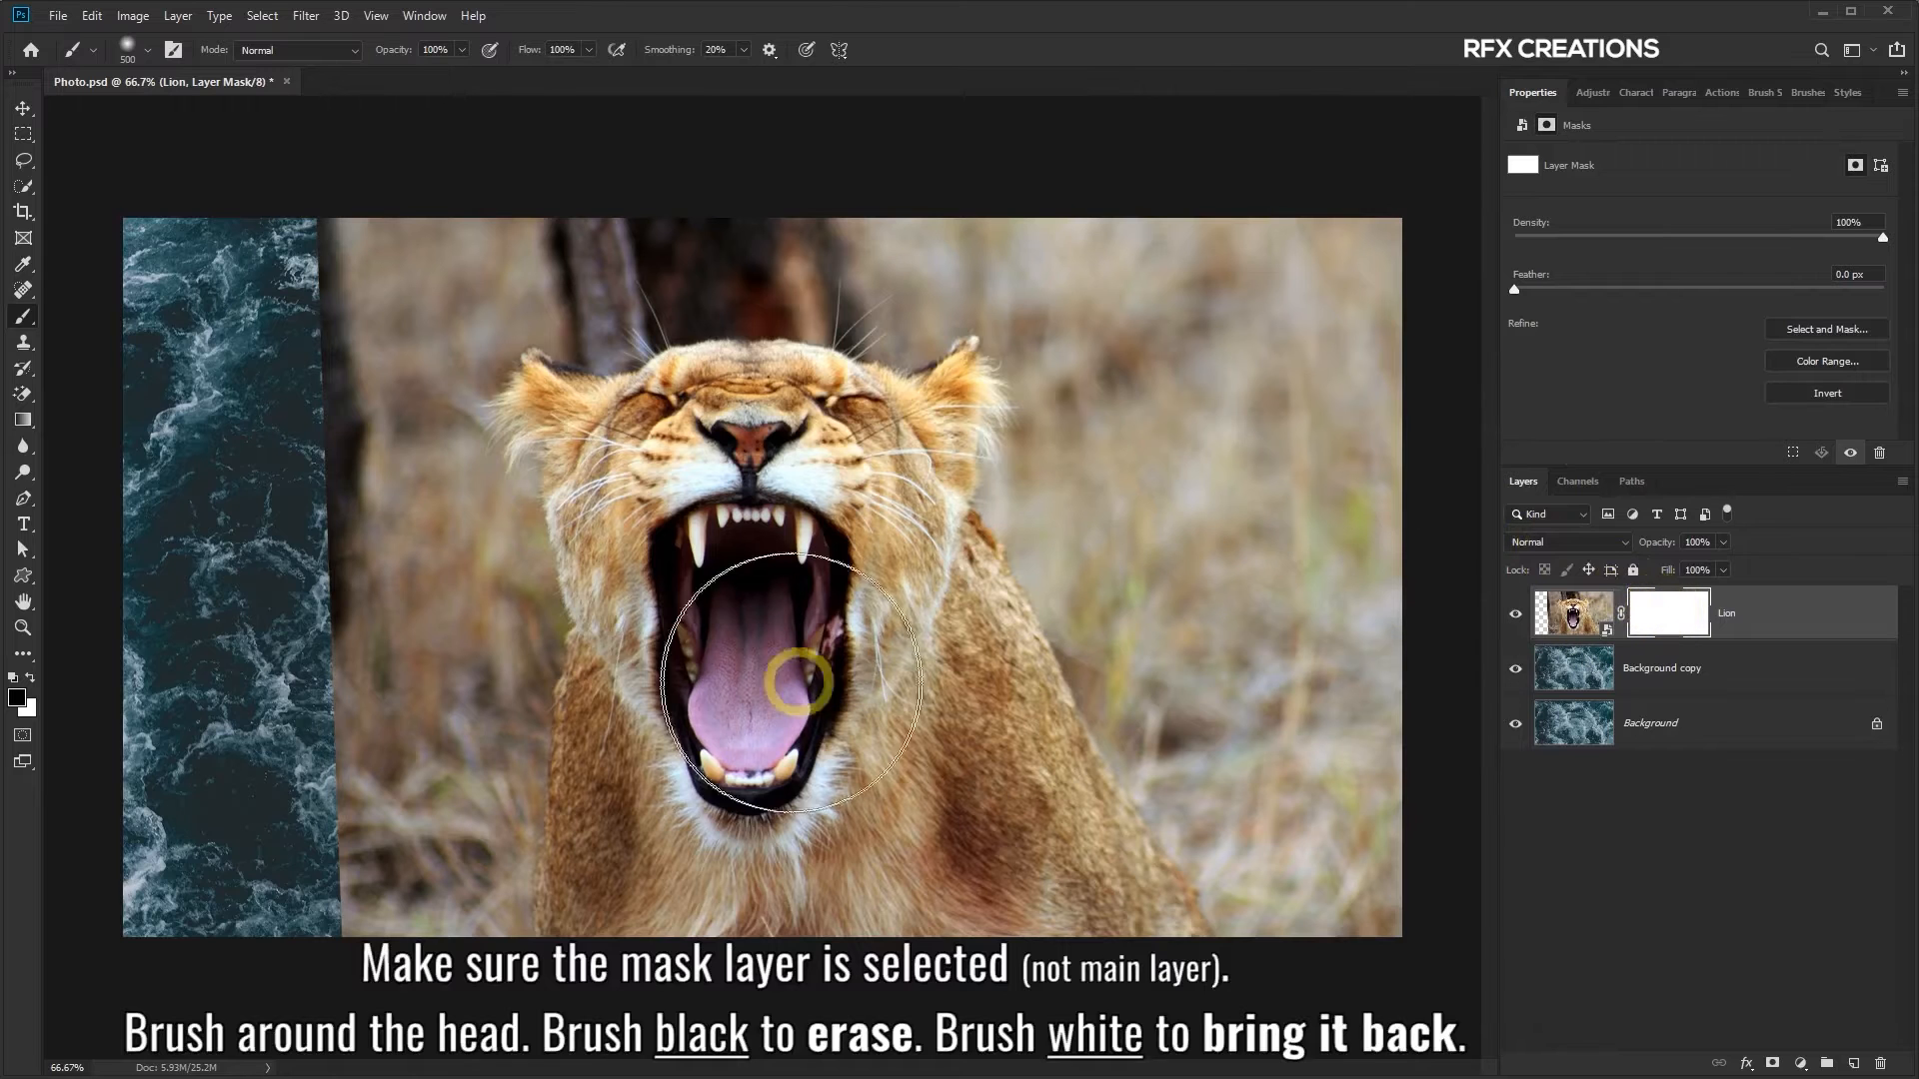
Paint black on the Lion layer mask around the head to hide the photo's background and the lion's body
mouse_move(369, 810)
left_mouse_down()
mouse_move(420, 887)
mouse_move(399, 886)
mouse_move(329, 677)
mouse_move(277, 709)
mouse_move(274, 214)
mouse_move(273, 707)
mouse_move(406, 882)
left_mouse_up()
mouse_move(1338, 888)
left_mouse_down()
mouse_move(1361, 754)
mouse_move(1347, 267)
mouse_move(1305, 741)
mouse_move(1223, 853)
mouse_move(1040, 910)
mouse_move(1220, 562)
mouse_move(1261, 369)
mouse_move(1246, 263)
mouse_move(1136, 200)
mouse_move(964, 156)
mouse_move(663, 137)
mouse_move(377, 179)
mouse_move(294, 283)
mouse_move(285, 431)
mouse_move(350, 844)
mouse_move(514, 966)
mouse_move(434, 819)
mouse_move(333, 411)
mouse_move(361, 319)
mouse_move(442, 239)
mouse_move(531, 196)
mouse_move(805, 183)
mouse_move(984, 202)
mouse_move(1065, 221)
mouse_move(1152, 295)
mouse_move(1184, 414)
mouse_move(1155, 505)
mouse_move(1157, 434)
mouse_move(1038, 790)
mouse_move(888, 967)
mouse_move(805, 995)
mouse_move(685, 996)
mouse_move(522, 875)
mouse_move(406, 641)
mouse_move(424, 709)
mouse_move(551, 908)
mouse_move(620, 963)
mouse_move(877, 990)
mouse_move(963, 934)
mouse_move(1018, 840)
mouse_move(1104, 672)
mouse_move(1130, 513)
mouse_move(1105, 656)
mouse_move(987, 855)
mouse_move(1109, 650)
left_mouse_up()
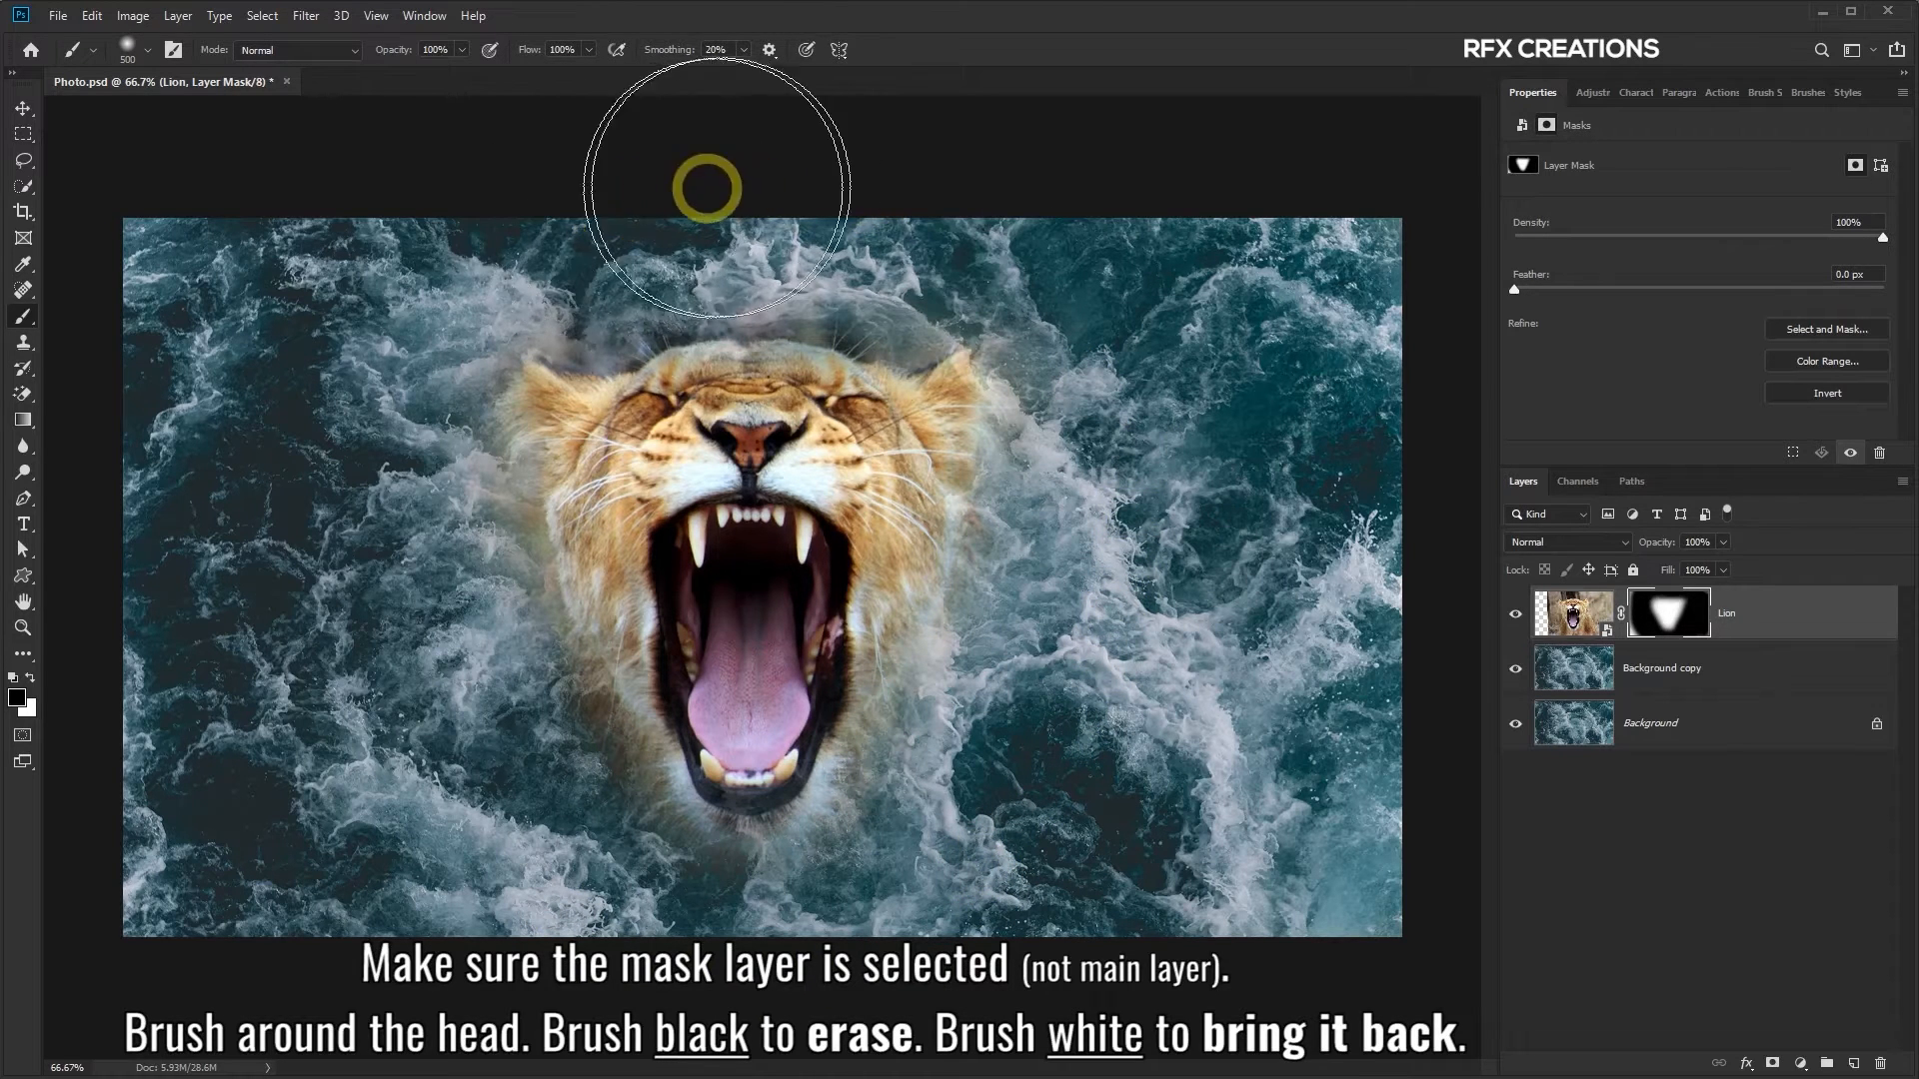
mouse_move(853, 189)
left_mouse_down()
mouse_move(877, 212)
mouse_move(775, 184)
mouse_move(612, 184)
left_mouse_up()
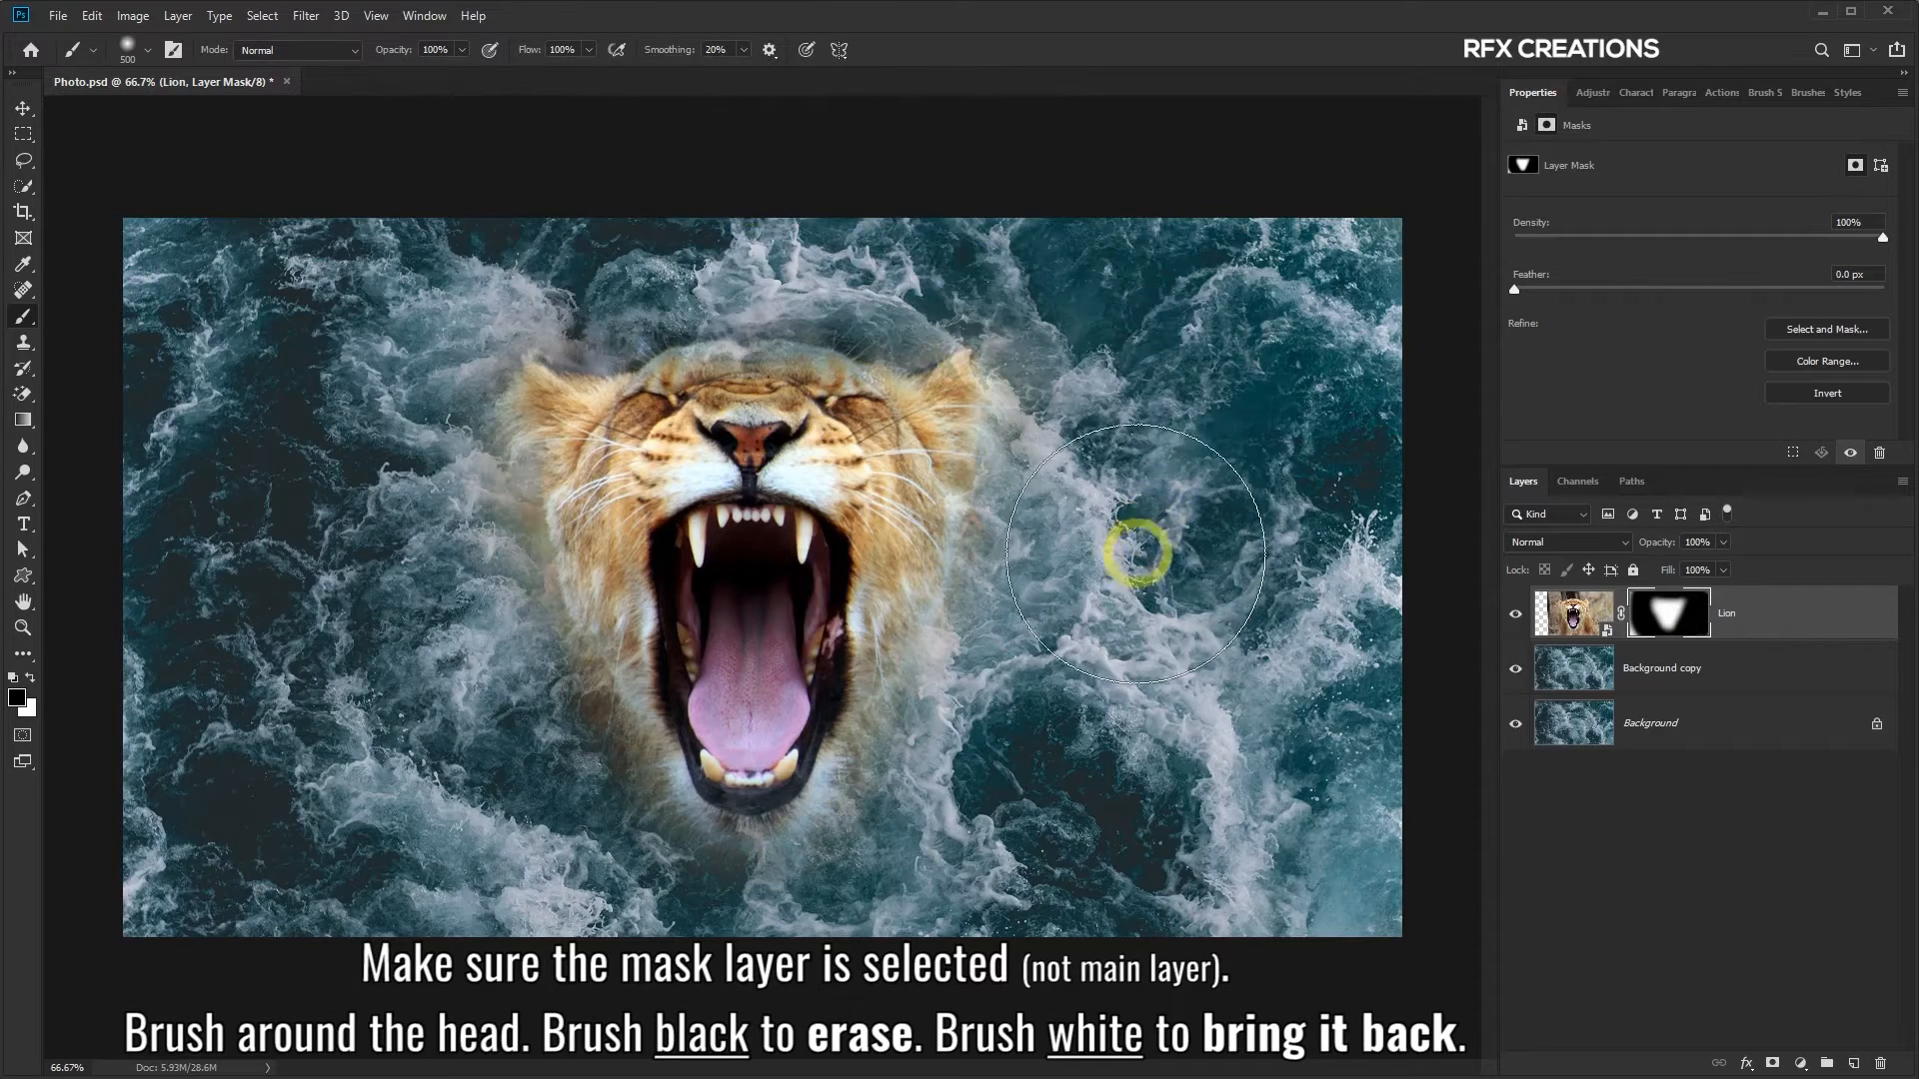
Paint white on the mask to restore the area around the lion's head, and erase it again with black
left_click(33, 680)
left_click(688, 479)
mouse_move(687, 479)
left_mouse_down()
mouse_move(821, 507)
mouse_move(820, 567)
mouse_move(642, 400)
mouse_move(803, 336)
mouse_move(880, 345)
mouse_move(537, 380)
mouse_move(468, 437)
mouse_move(607, 470)
mouse_move(972, 397)
mouse_move(923, 343)
mouse_move(760, 360)
left_mouse_up()
left_click(27, 682)
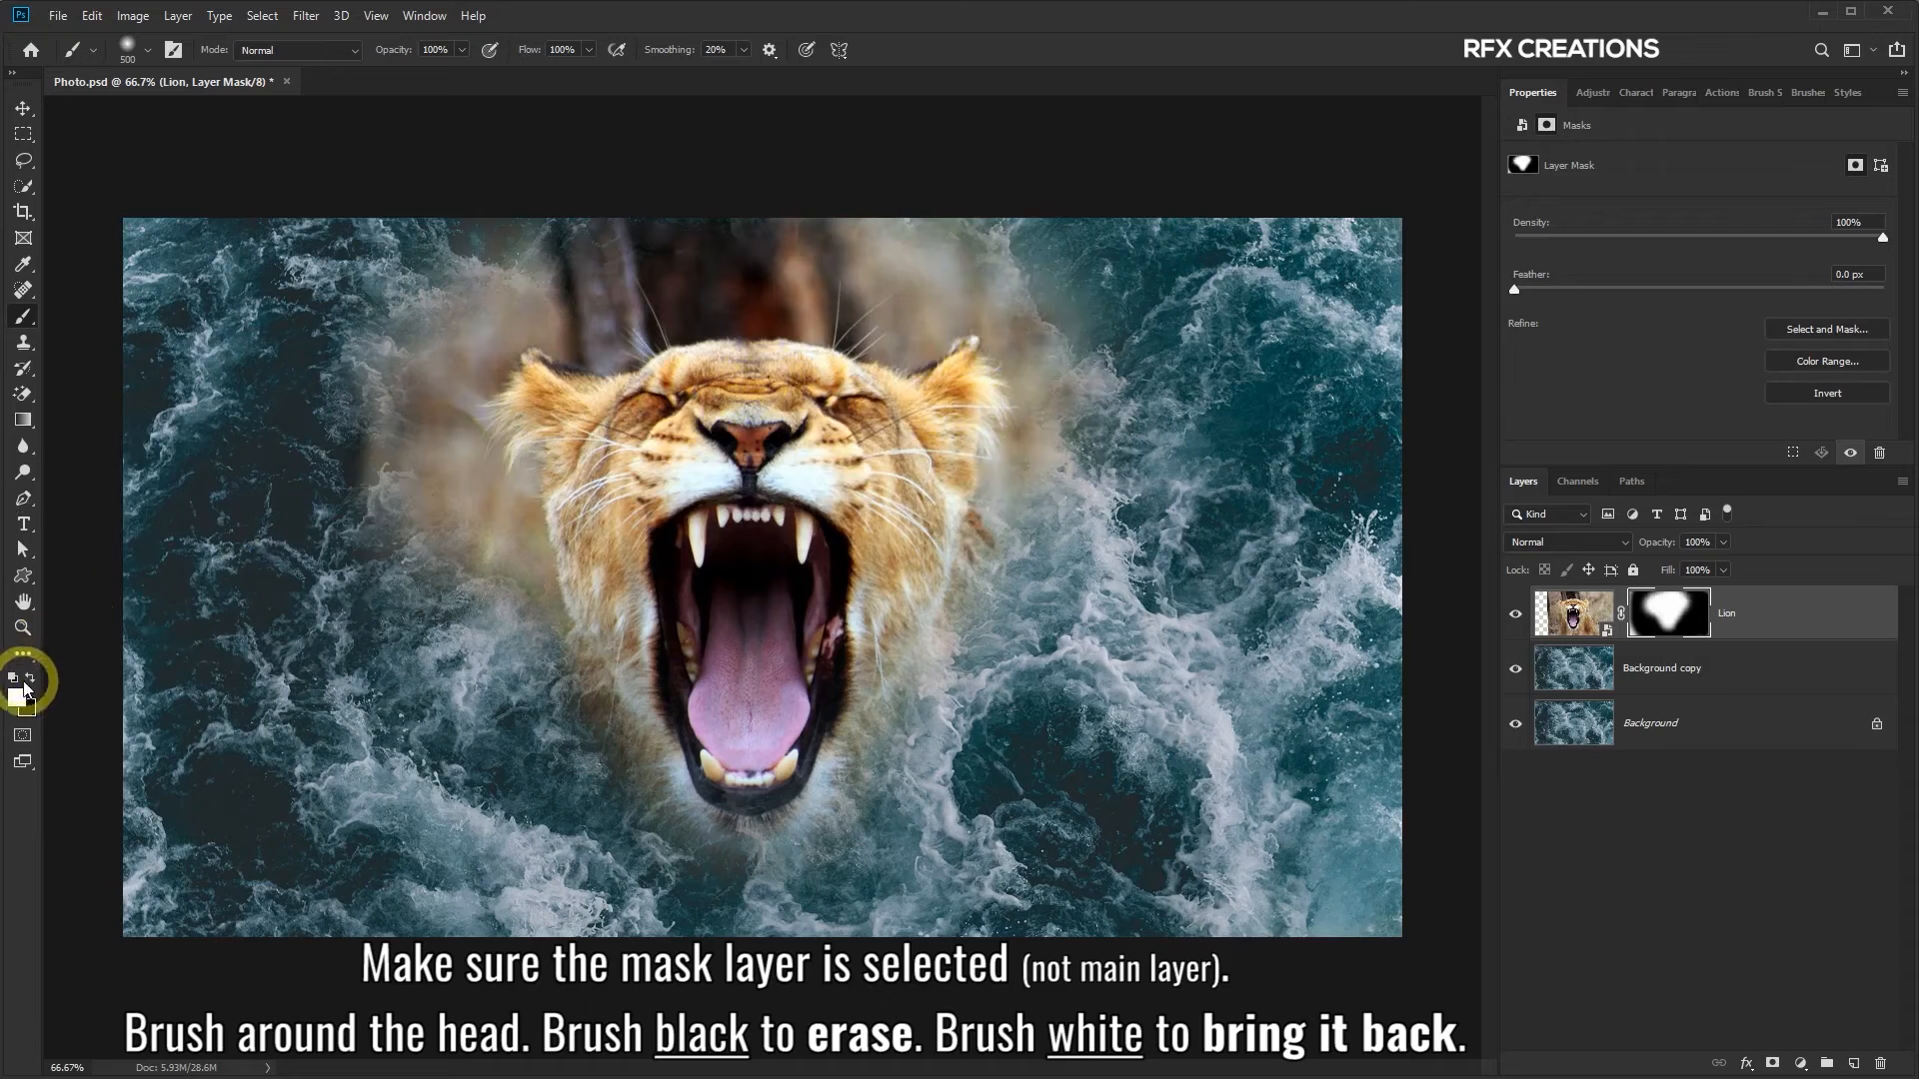
mouse_move(171, 656)
left_mouse_down()
mouse_move(284, 642)
mouse_move(431, 669)
mouse_move(338, 508)
mouse_move(335, 581)
mouse_move(354, 316)
mouse_move(416, 220)
mouse_move(541, 159)
mouse_move(608, 164)
mouse_move(619, 214)
mouse_move(883, 174)
mouse_move(887, 220)
mouse_move(968, 178)
mouse_move(1052, 177)
mouse_move(1114, 249)
mouse_move(1140, 346)
mouse_move(1124, 549)
mouse_move(1174, 435)
mouse_move(1141, 238)
mouse_move(1030, 189)
mouse_move(933, 187)
mouse_move(679, 195)
mouse_move(594, 224)
mouse_move(741, 191)
mouse_move(888, 184)
mouse_move(913, 205)
mouse_move(909, 181)
mouse_move(742, 157)
mouse_move(557, 146)
mouse_move(405, 193)
mouse_move(304, 349)
mouse_move(309, 596)
left_mouse_up()
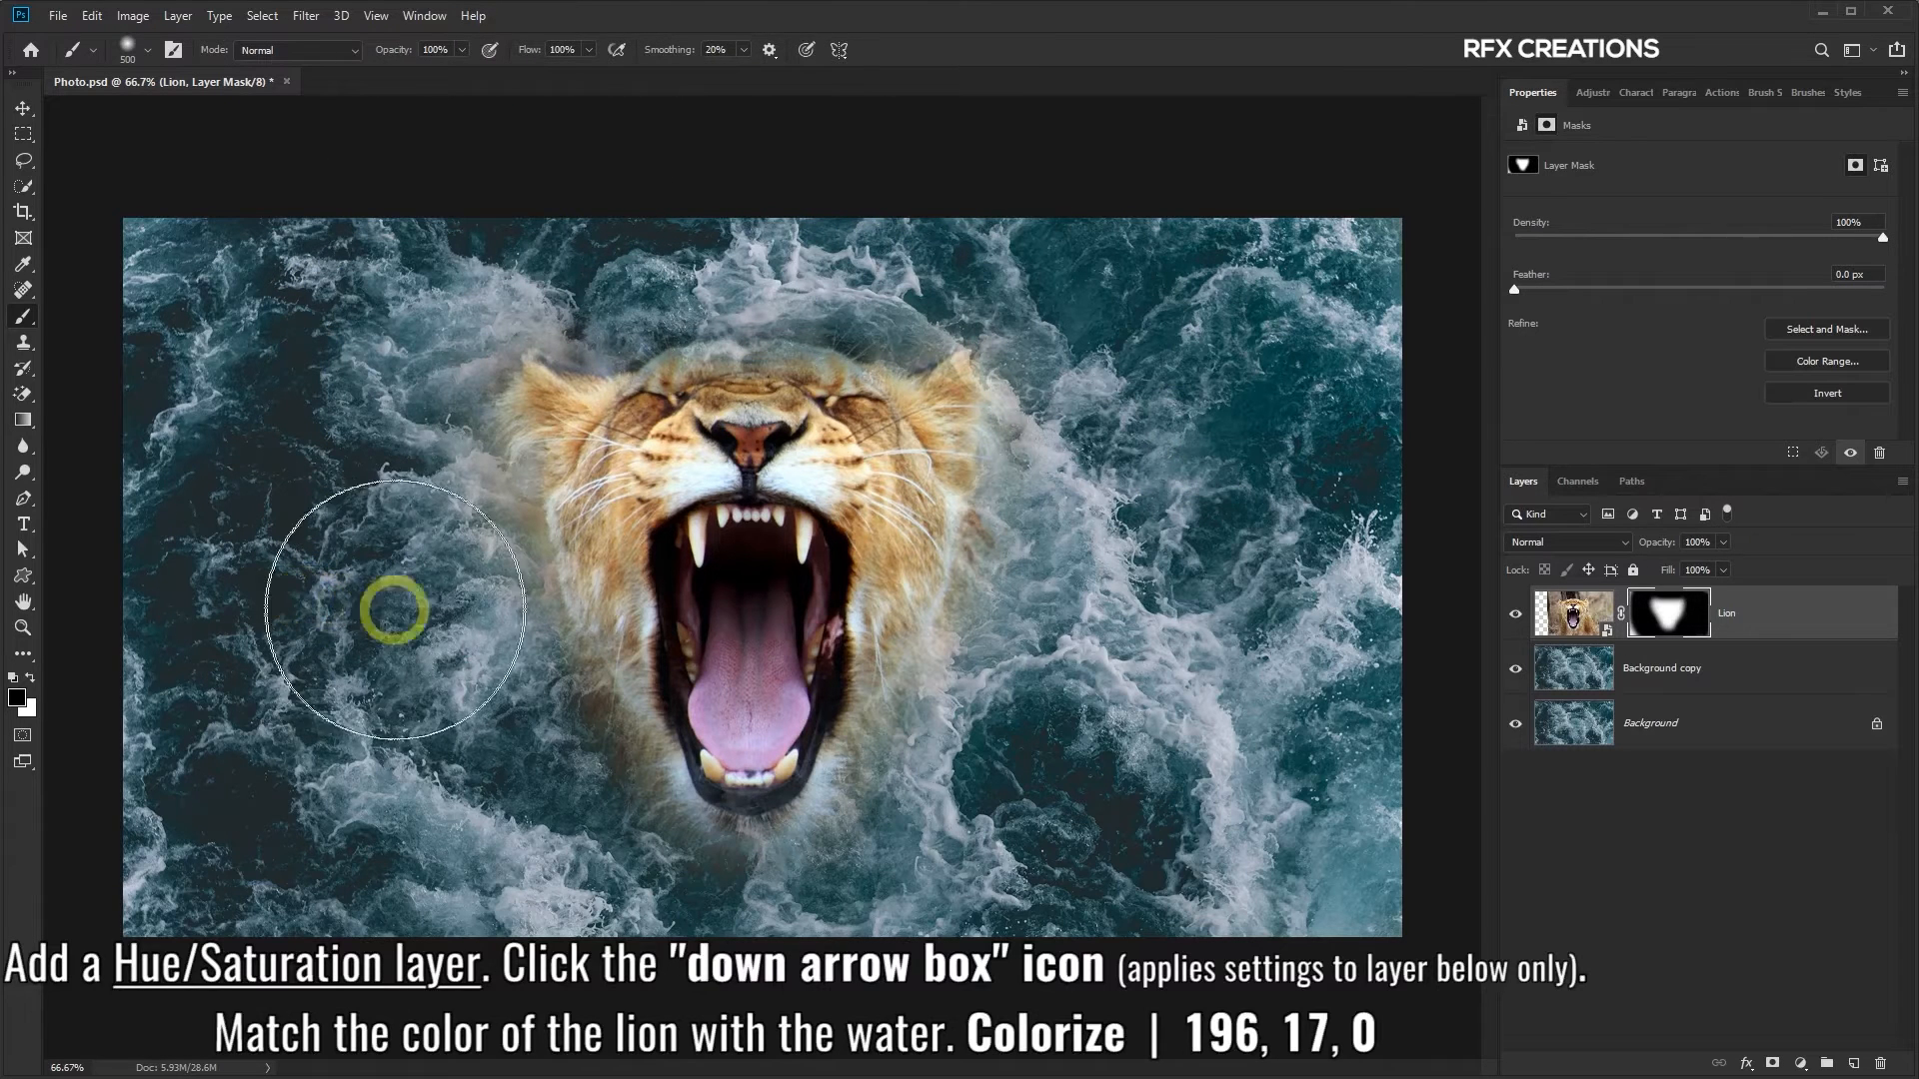
Add a Hue/Saturation adjustment layer with Colorize enabled and clip it to the Lion layer
left_click(1802, 1065)
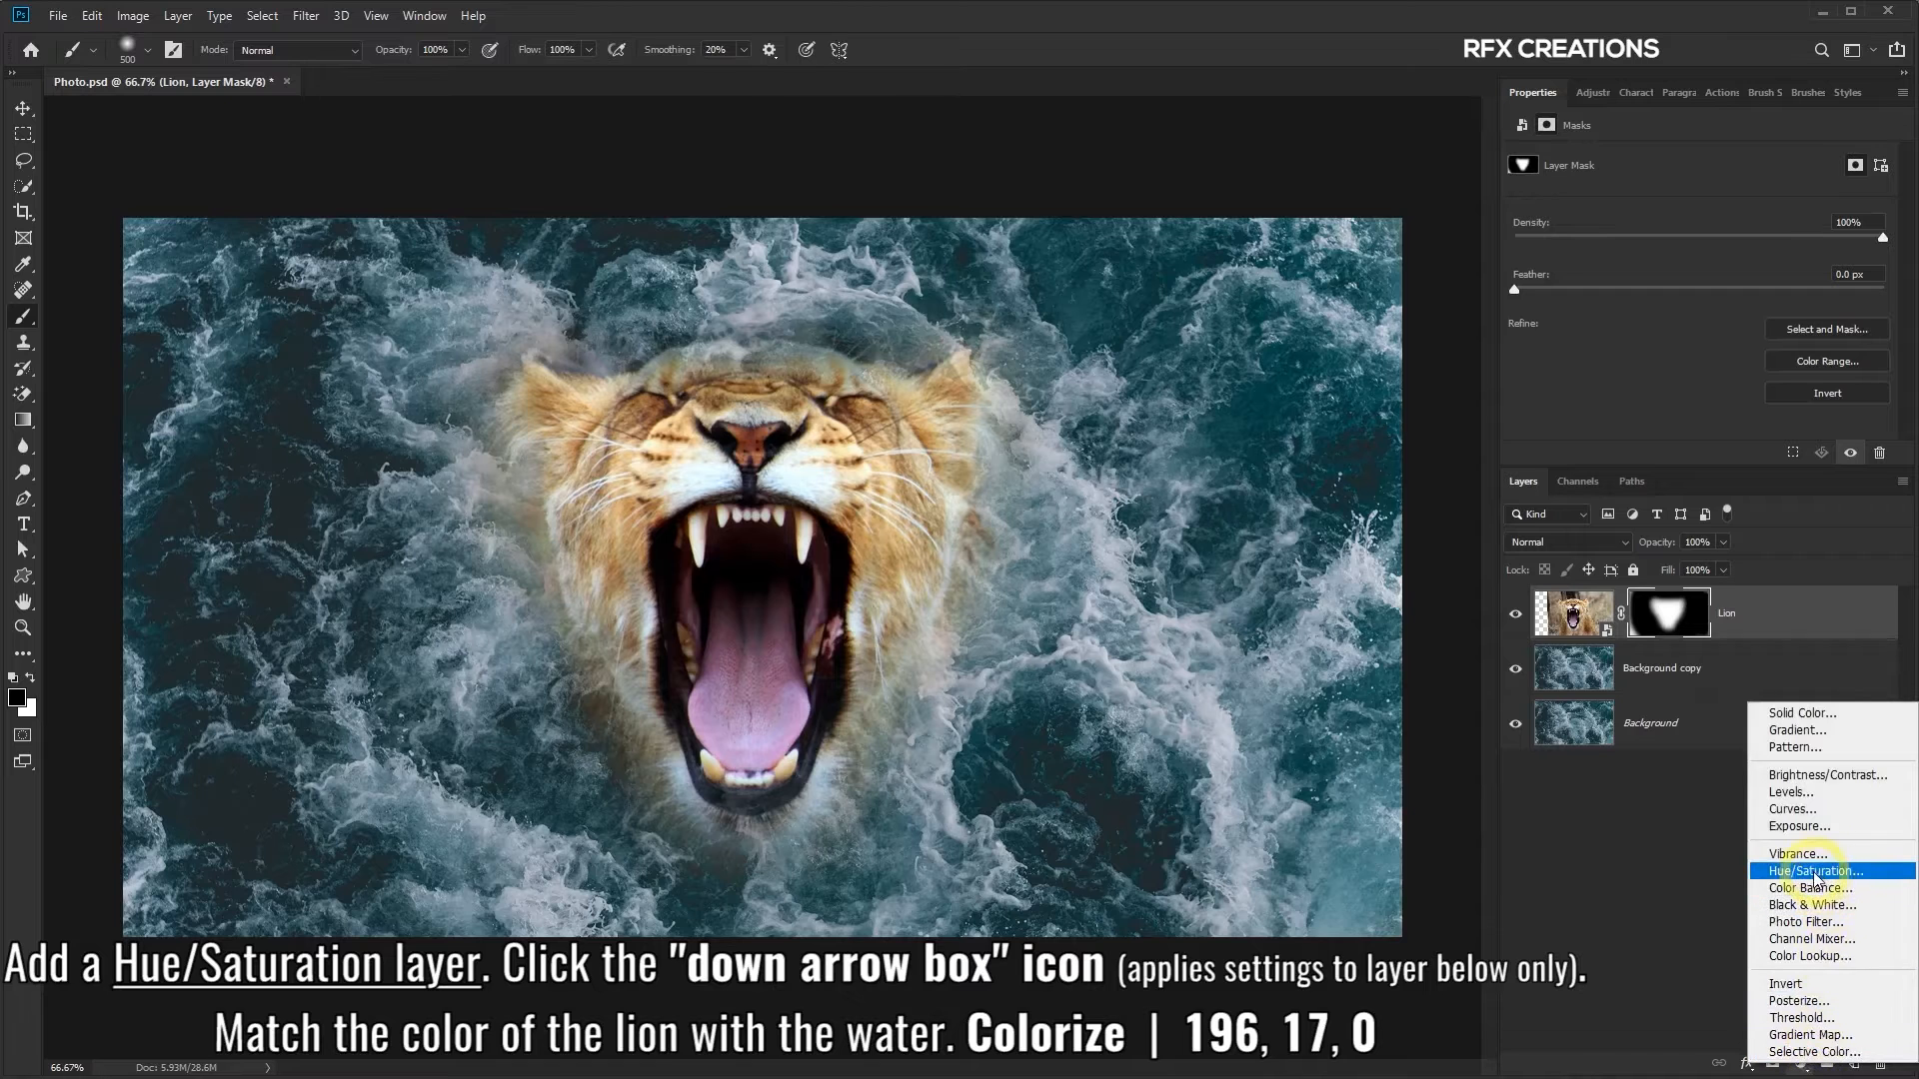
left_click(1821, 873)
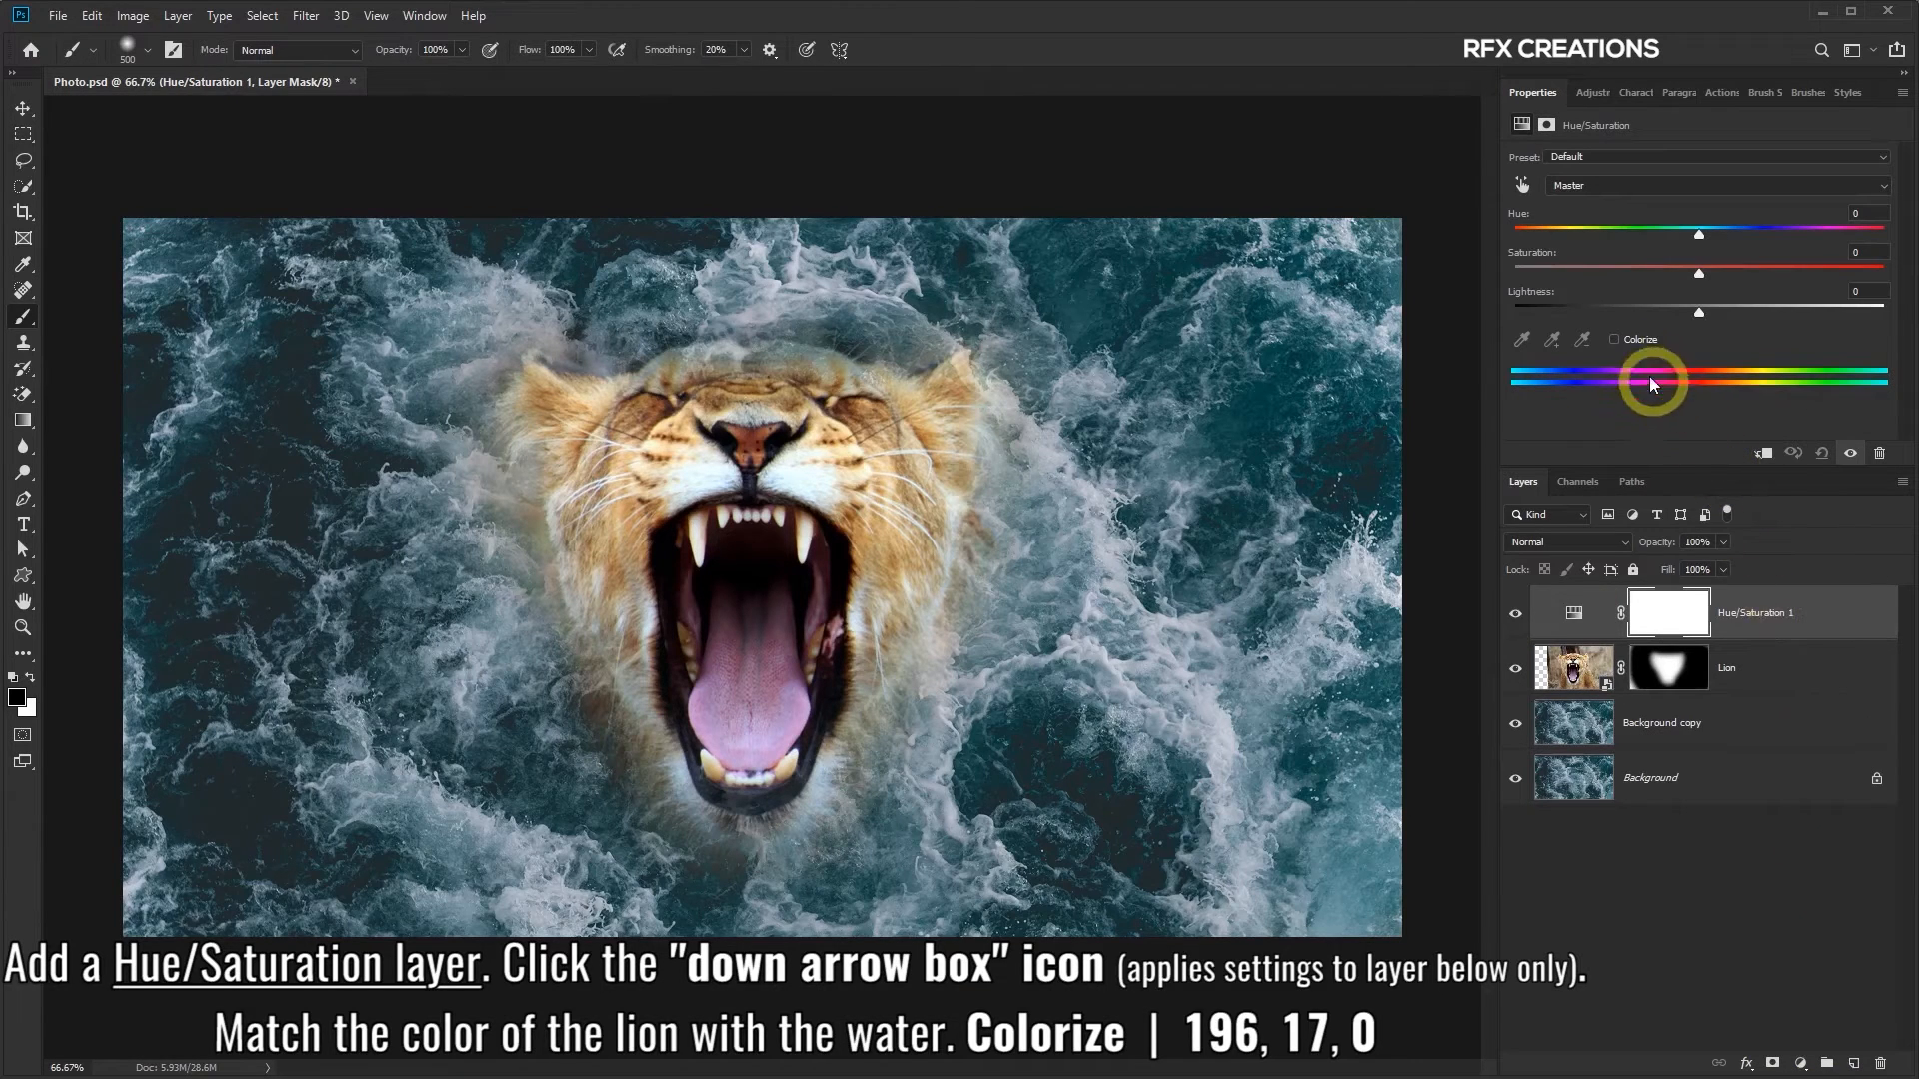
left_click(1613, 340)
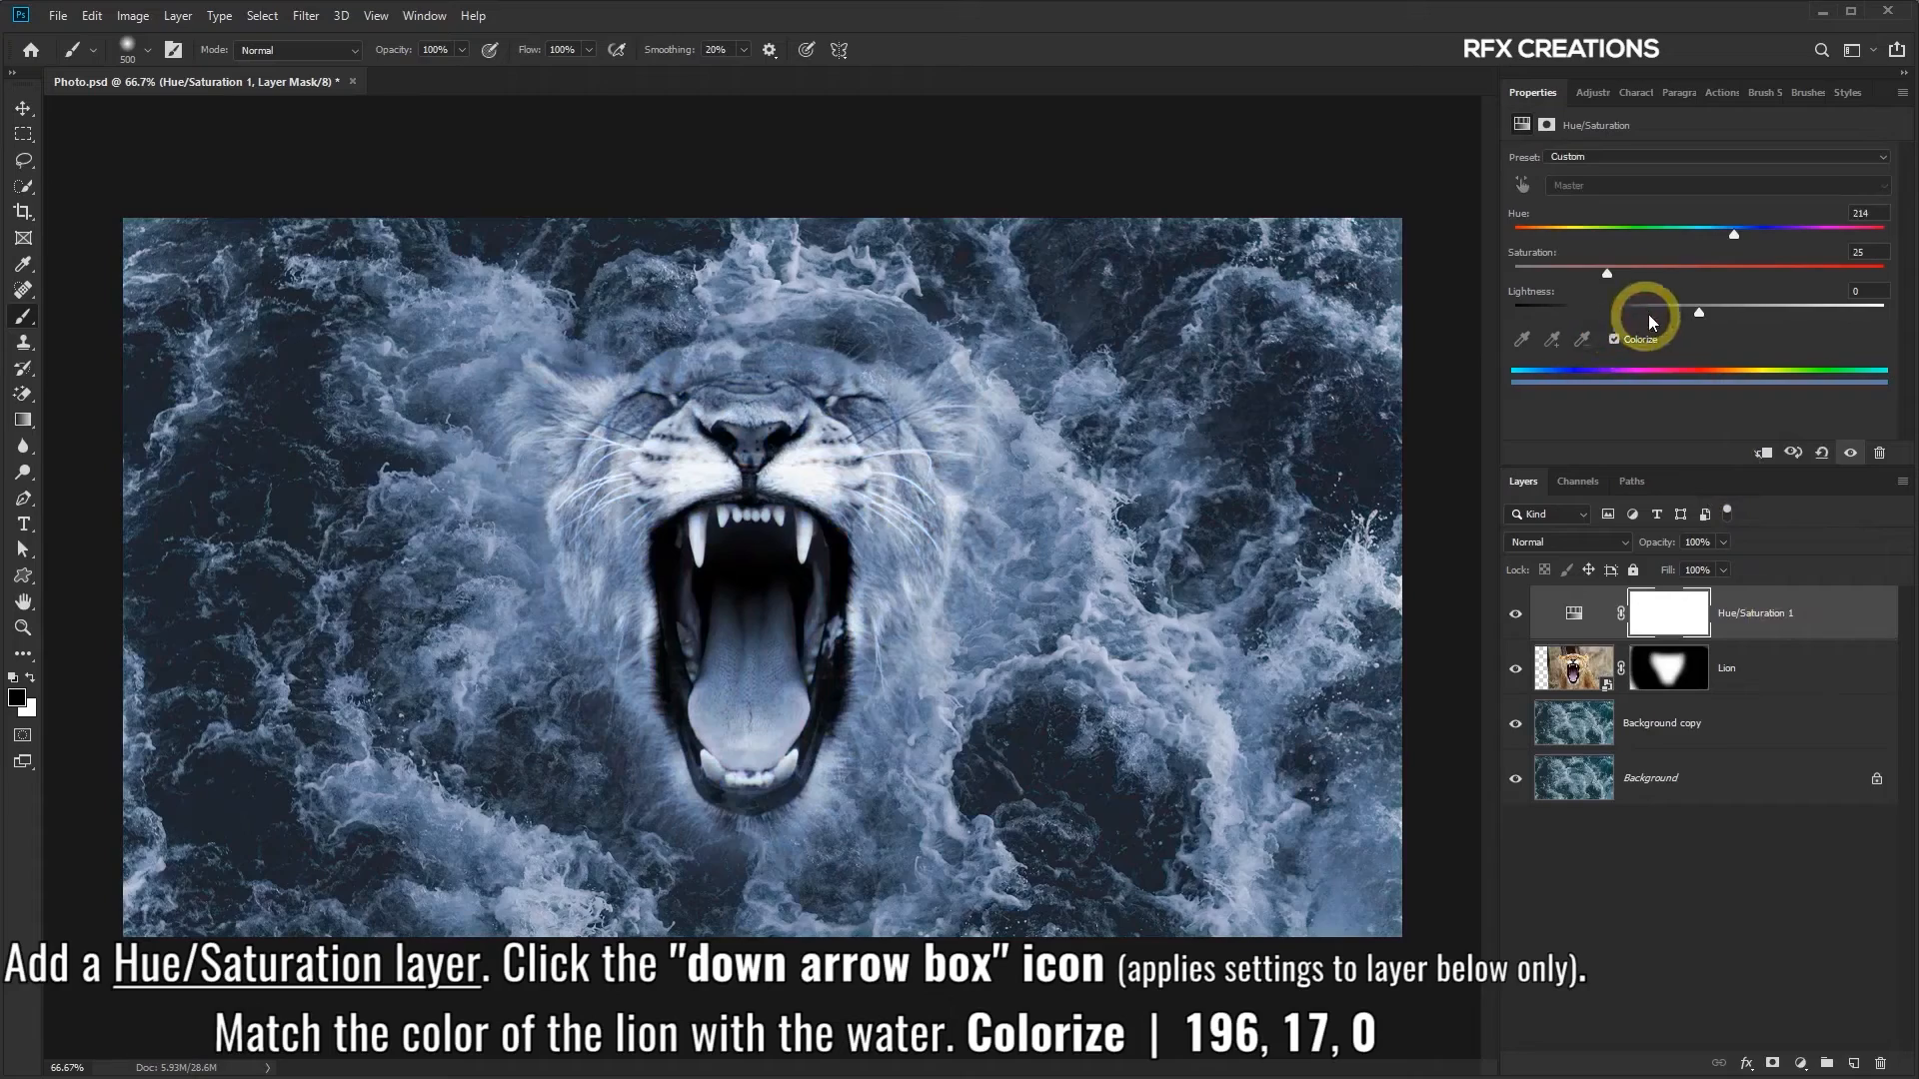
left_click_drag(1745, 237, 1648, 244)
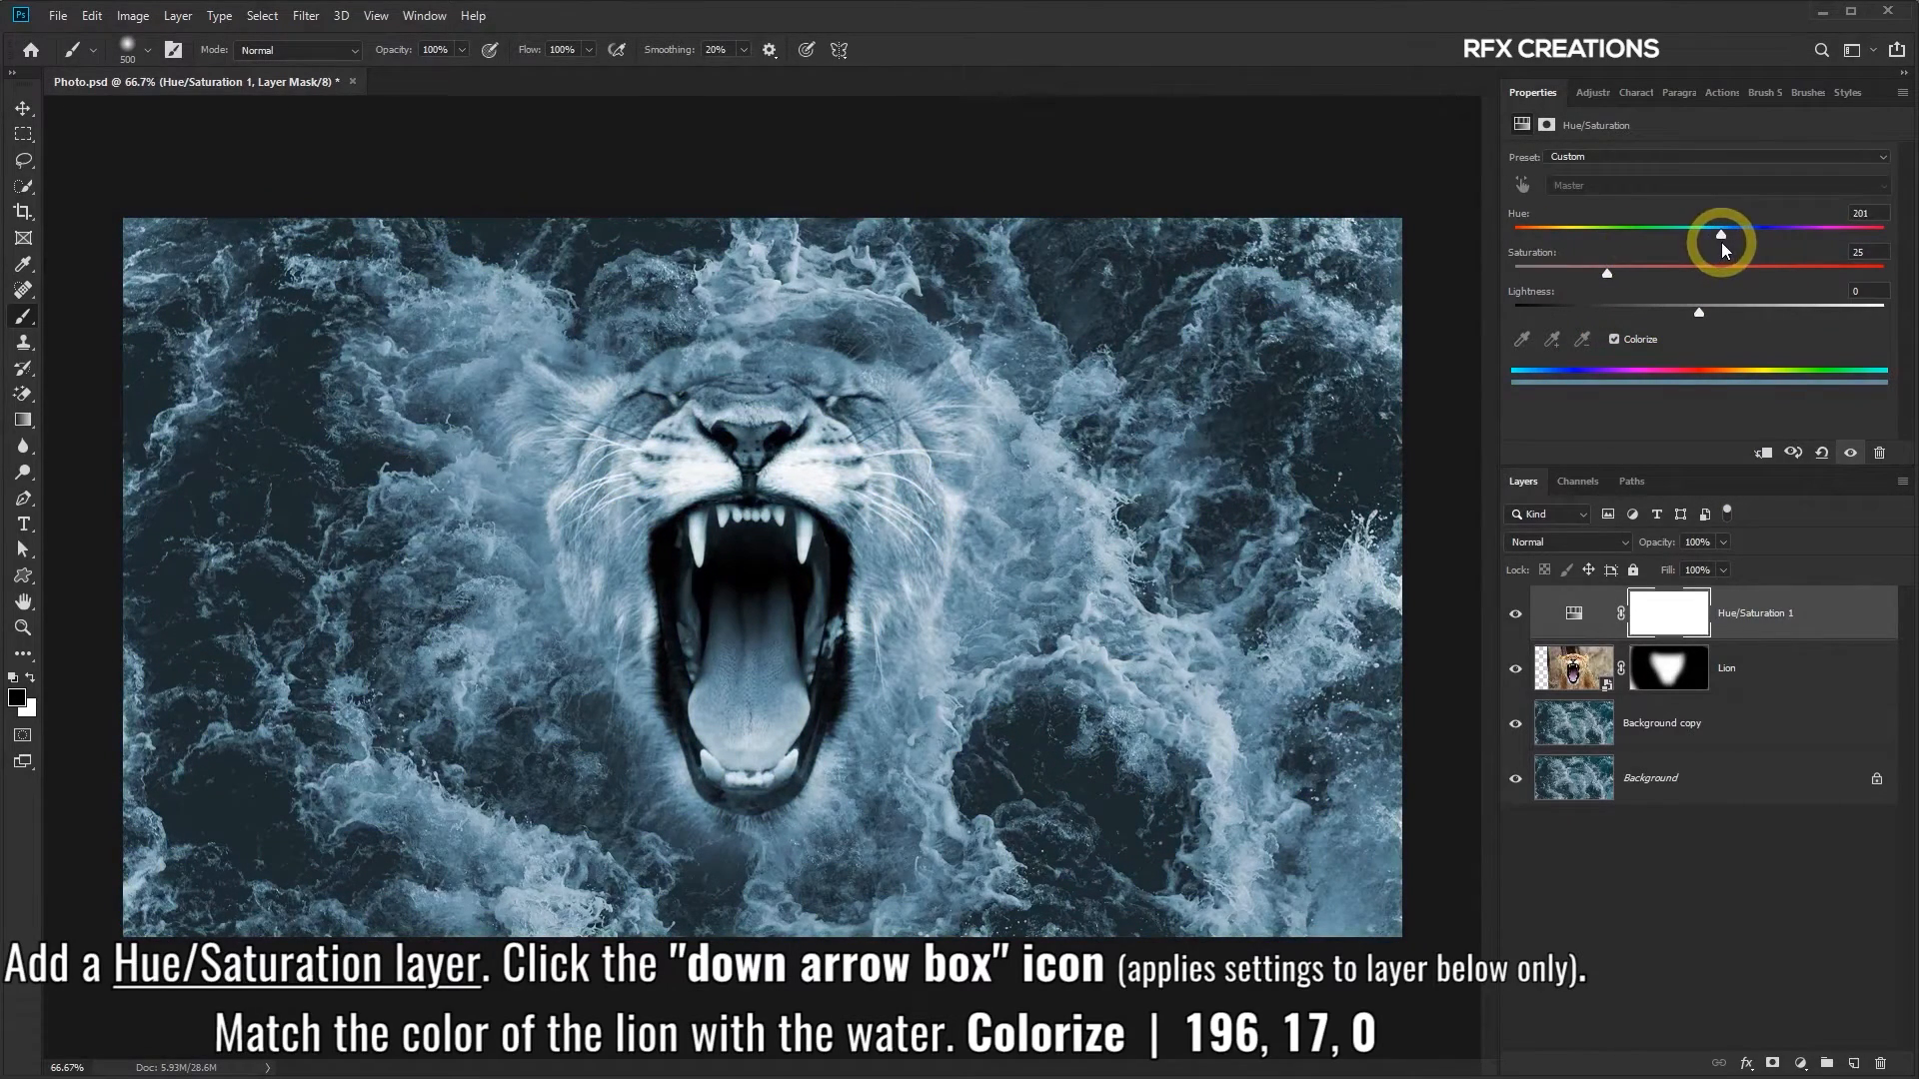
left_click(1765, 456)
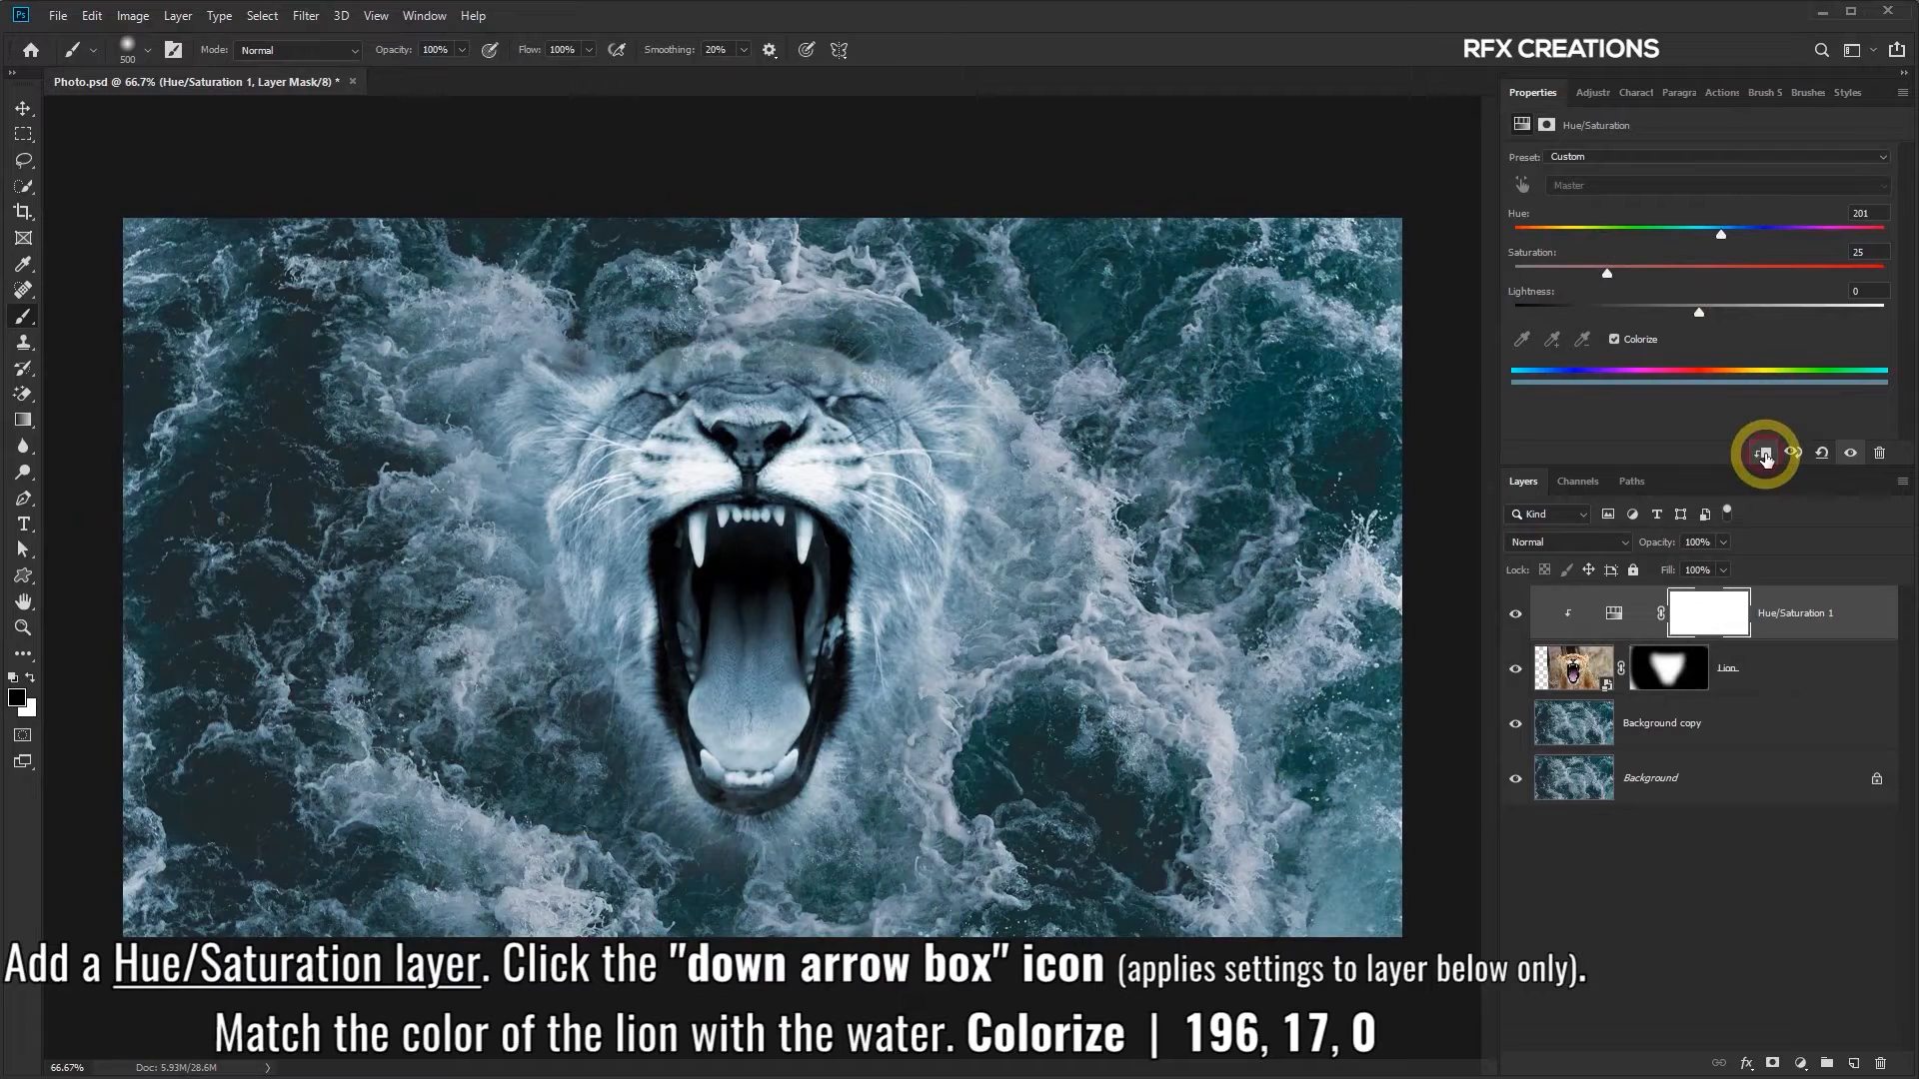
Set the clipped adjustment's Hue to 196 and Saturation to 17, and compare the lion with and without it
left_click_drag(1720, 244, 1798, 237)
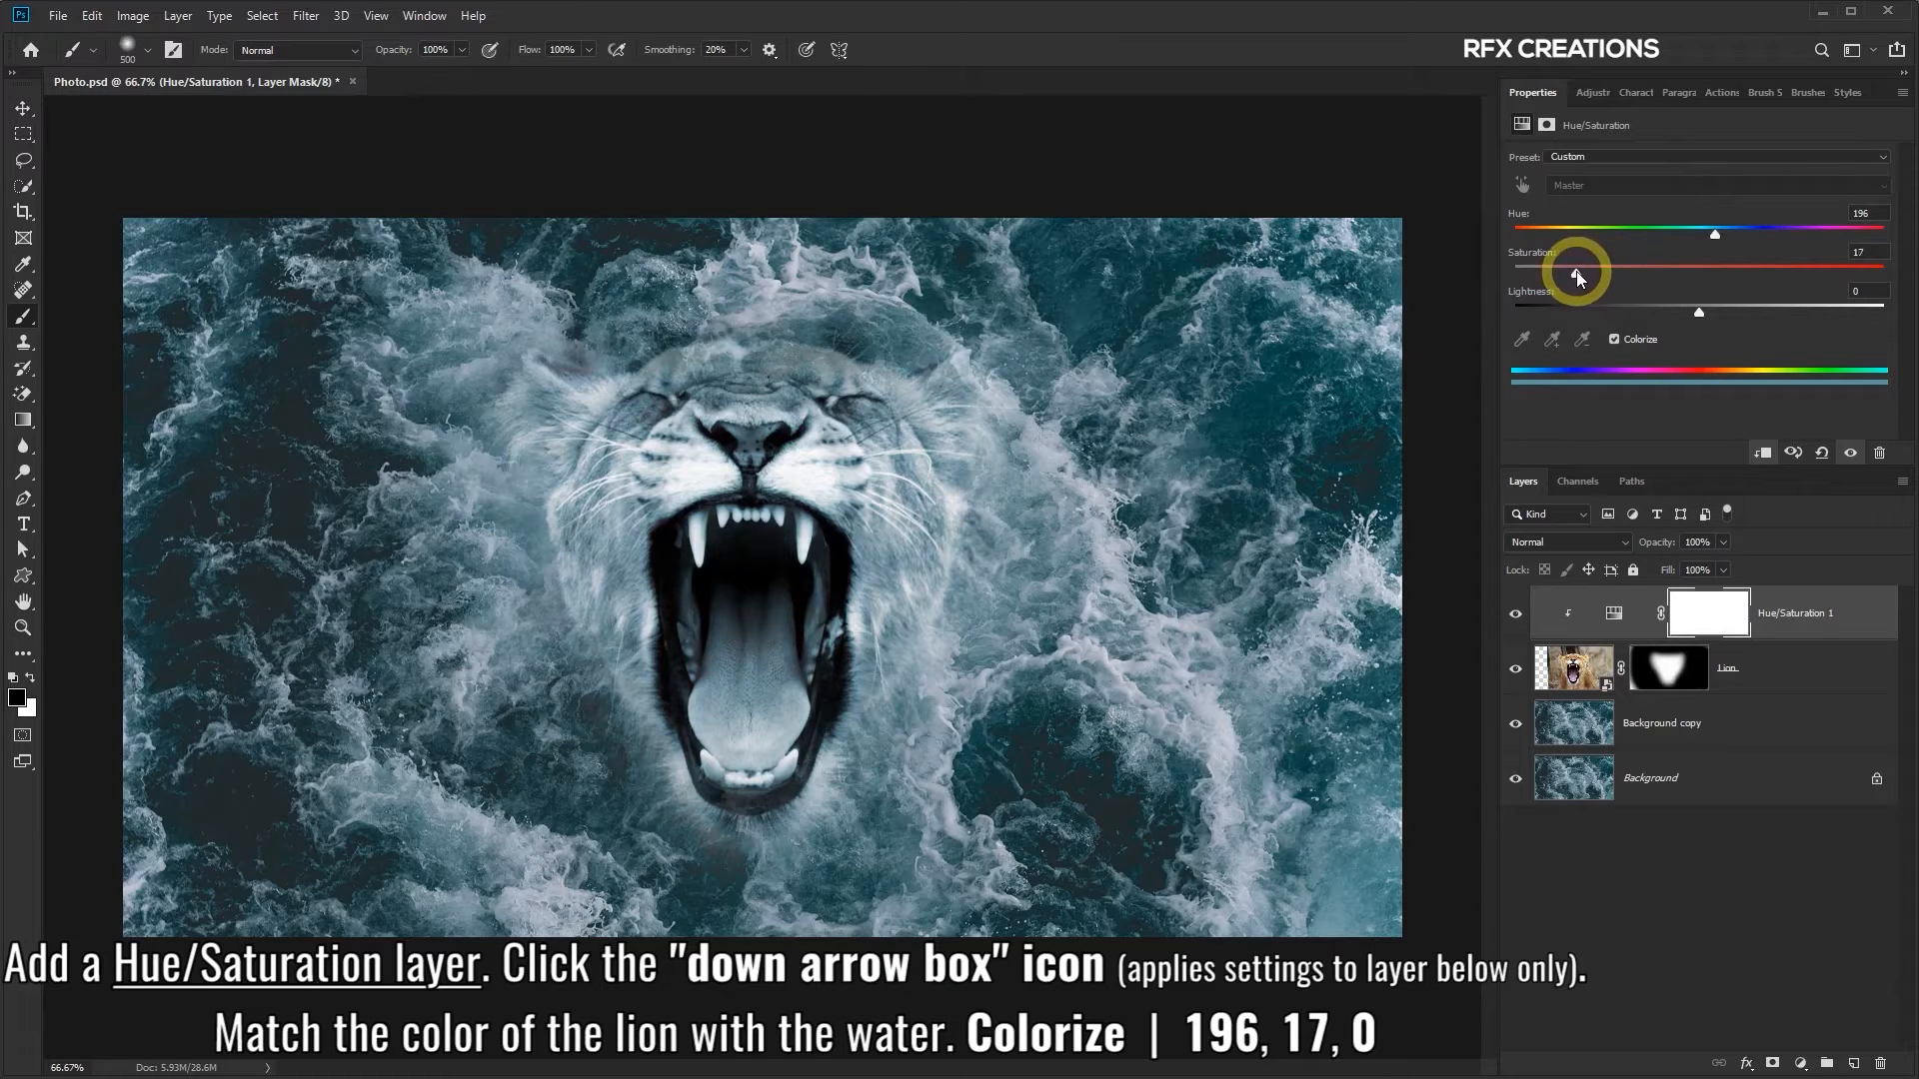
left_click(1516, 616)
left_click(1516, 615)
left_click(1515, 616)
left_click(1516, 616)
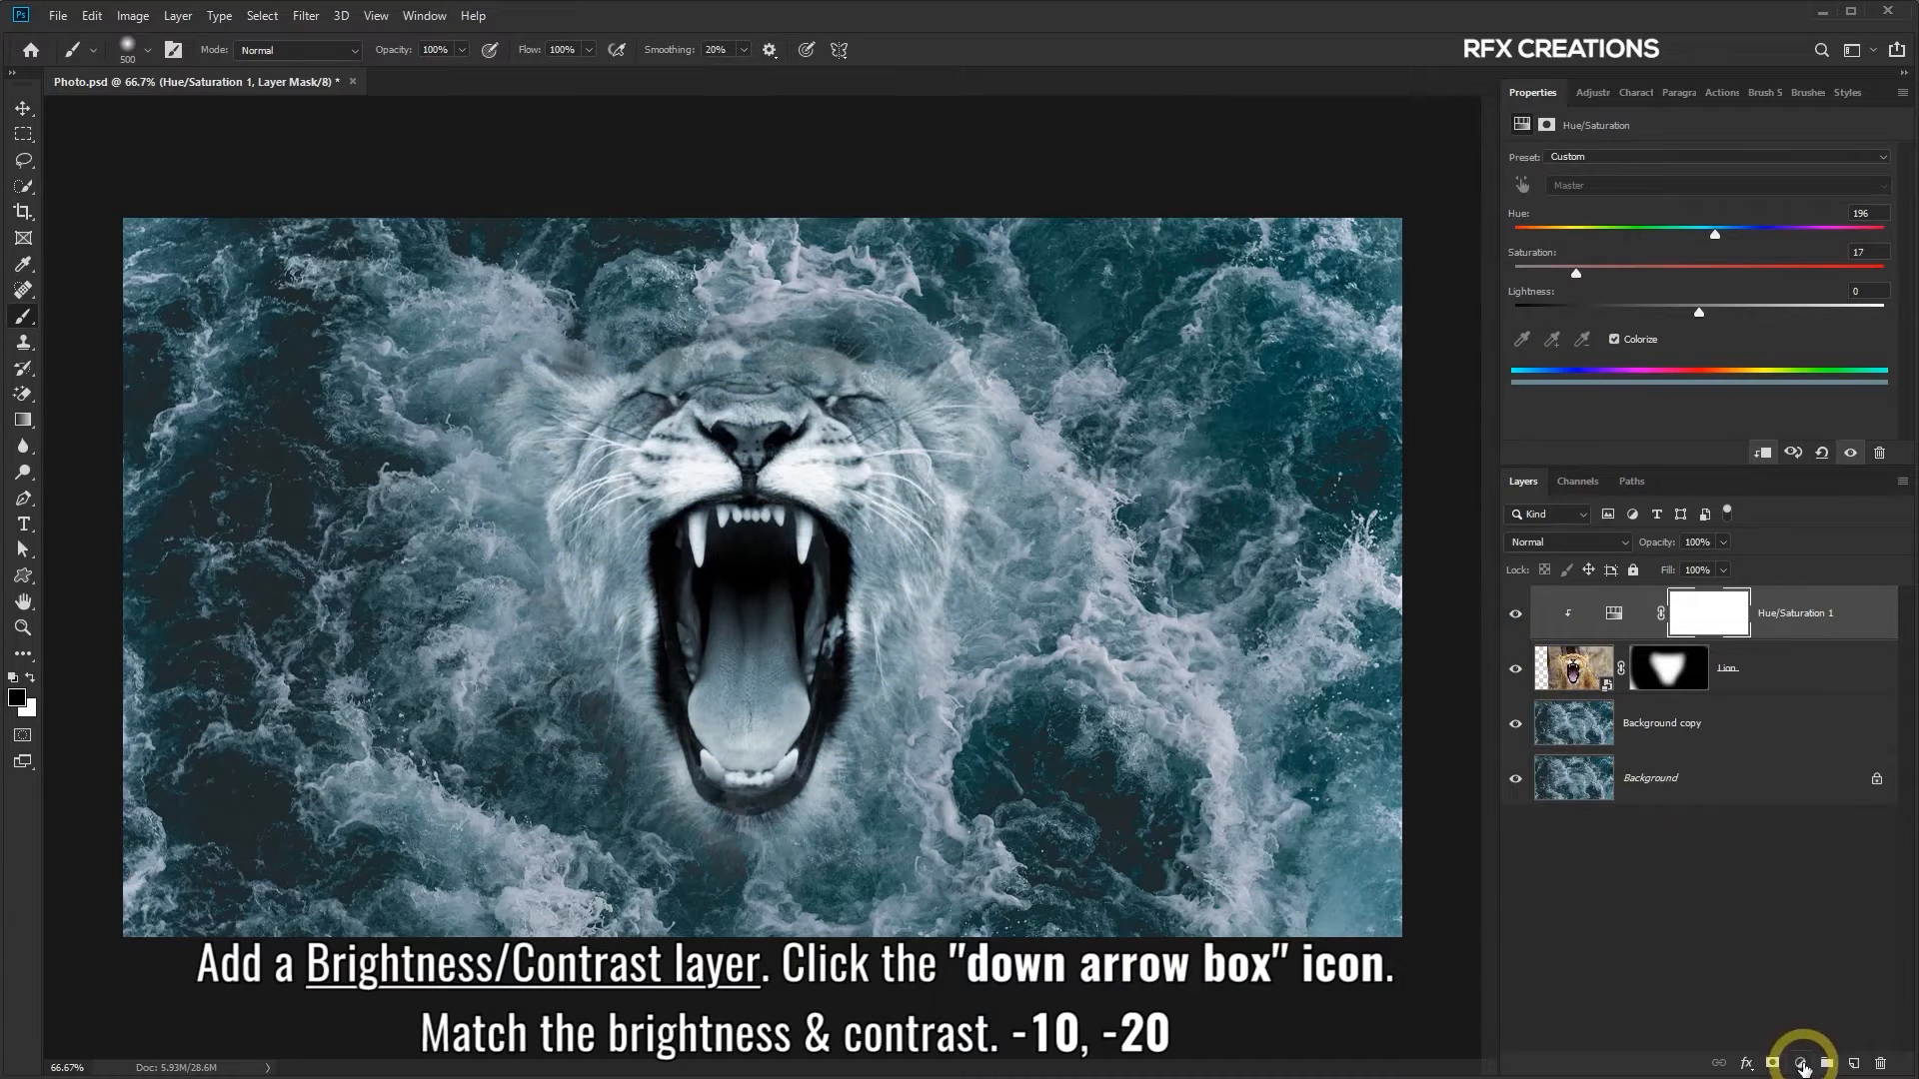
Add a Brightness/Contrast adjustment clipped to the Lion layer with Brightness -10 and Contrast -20, and compare the image with and without it
left_click(1801, 1064)
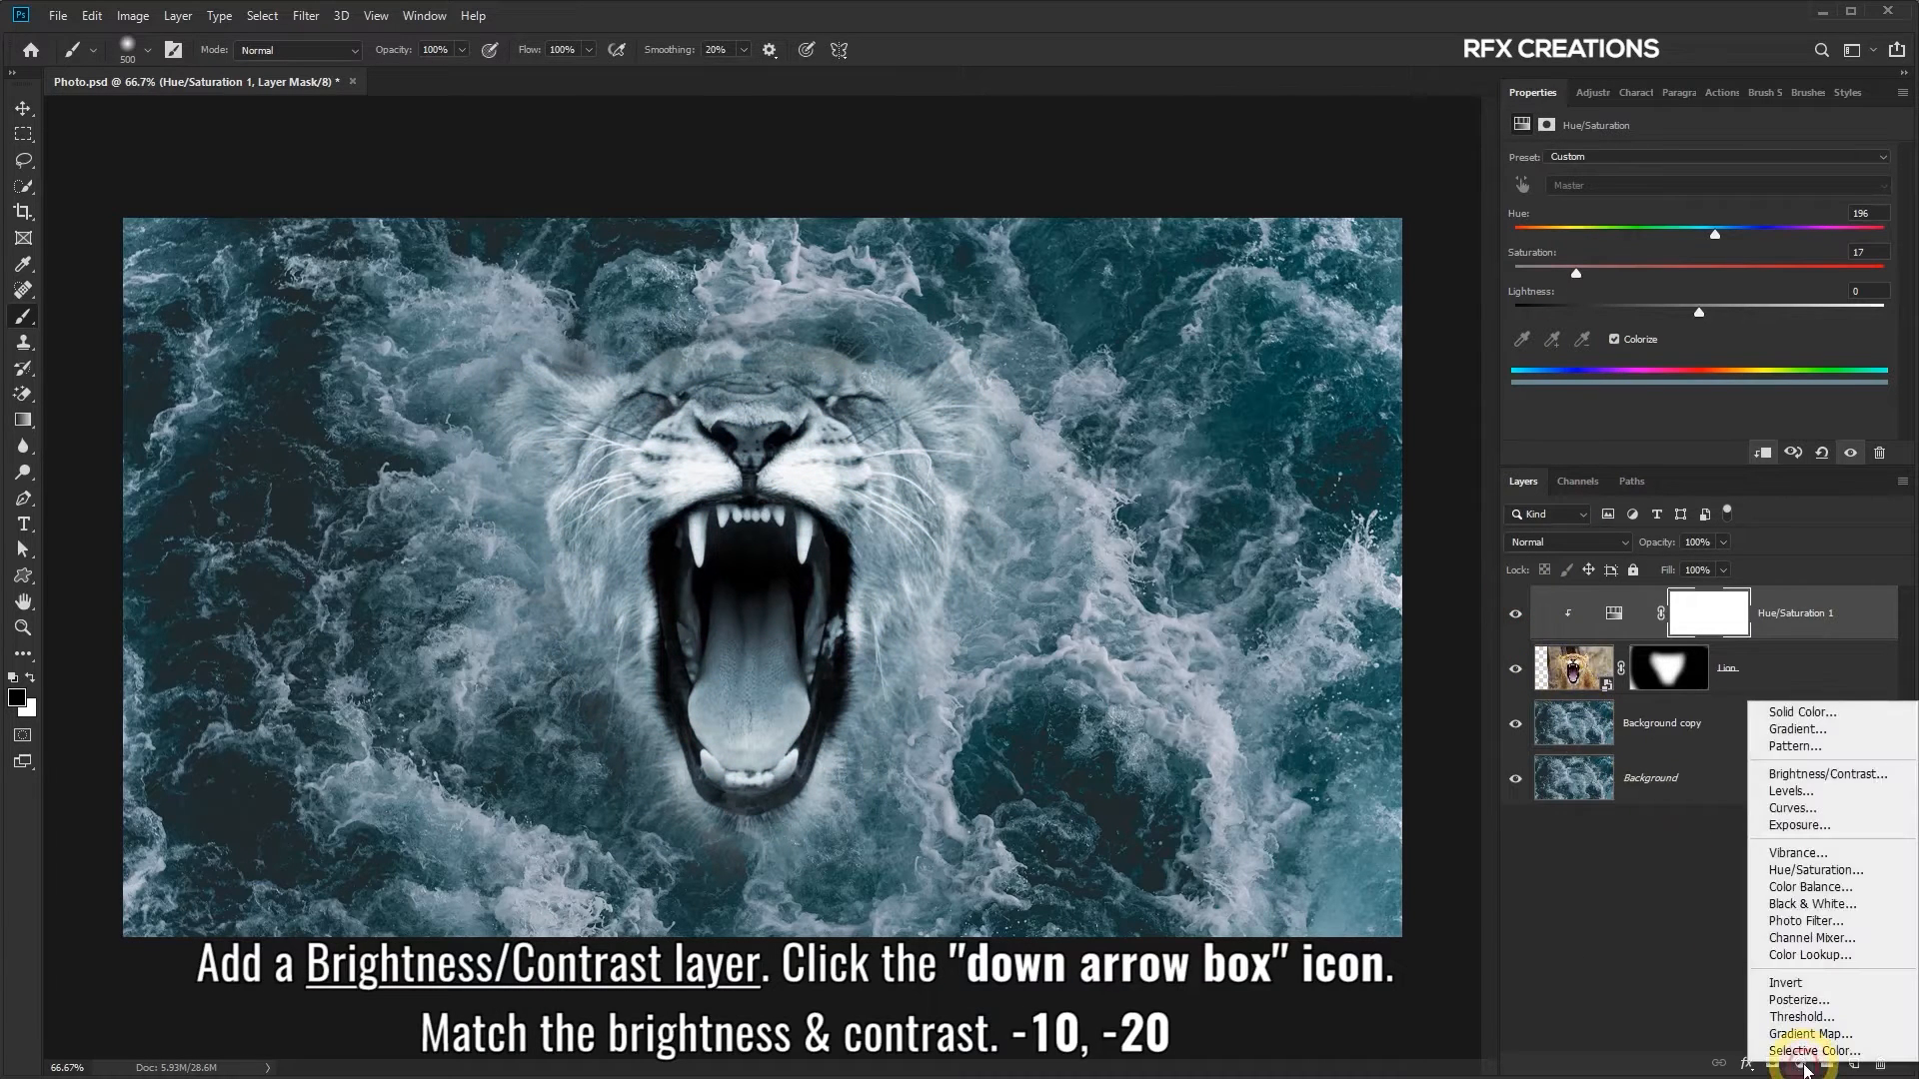
left_click(1806, 776)
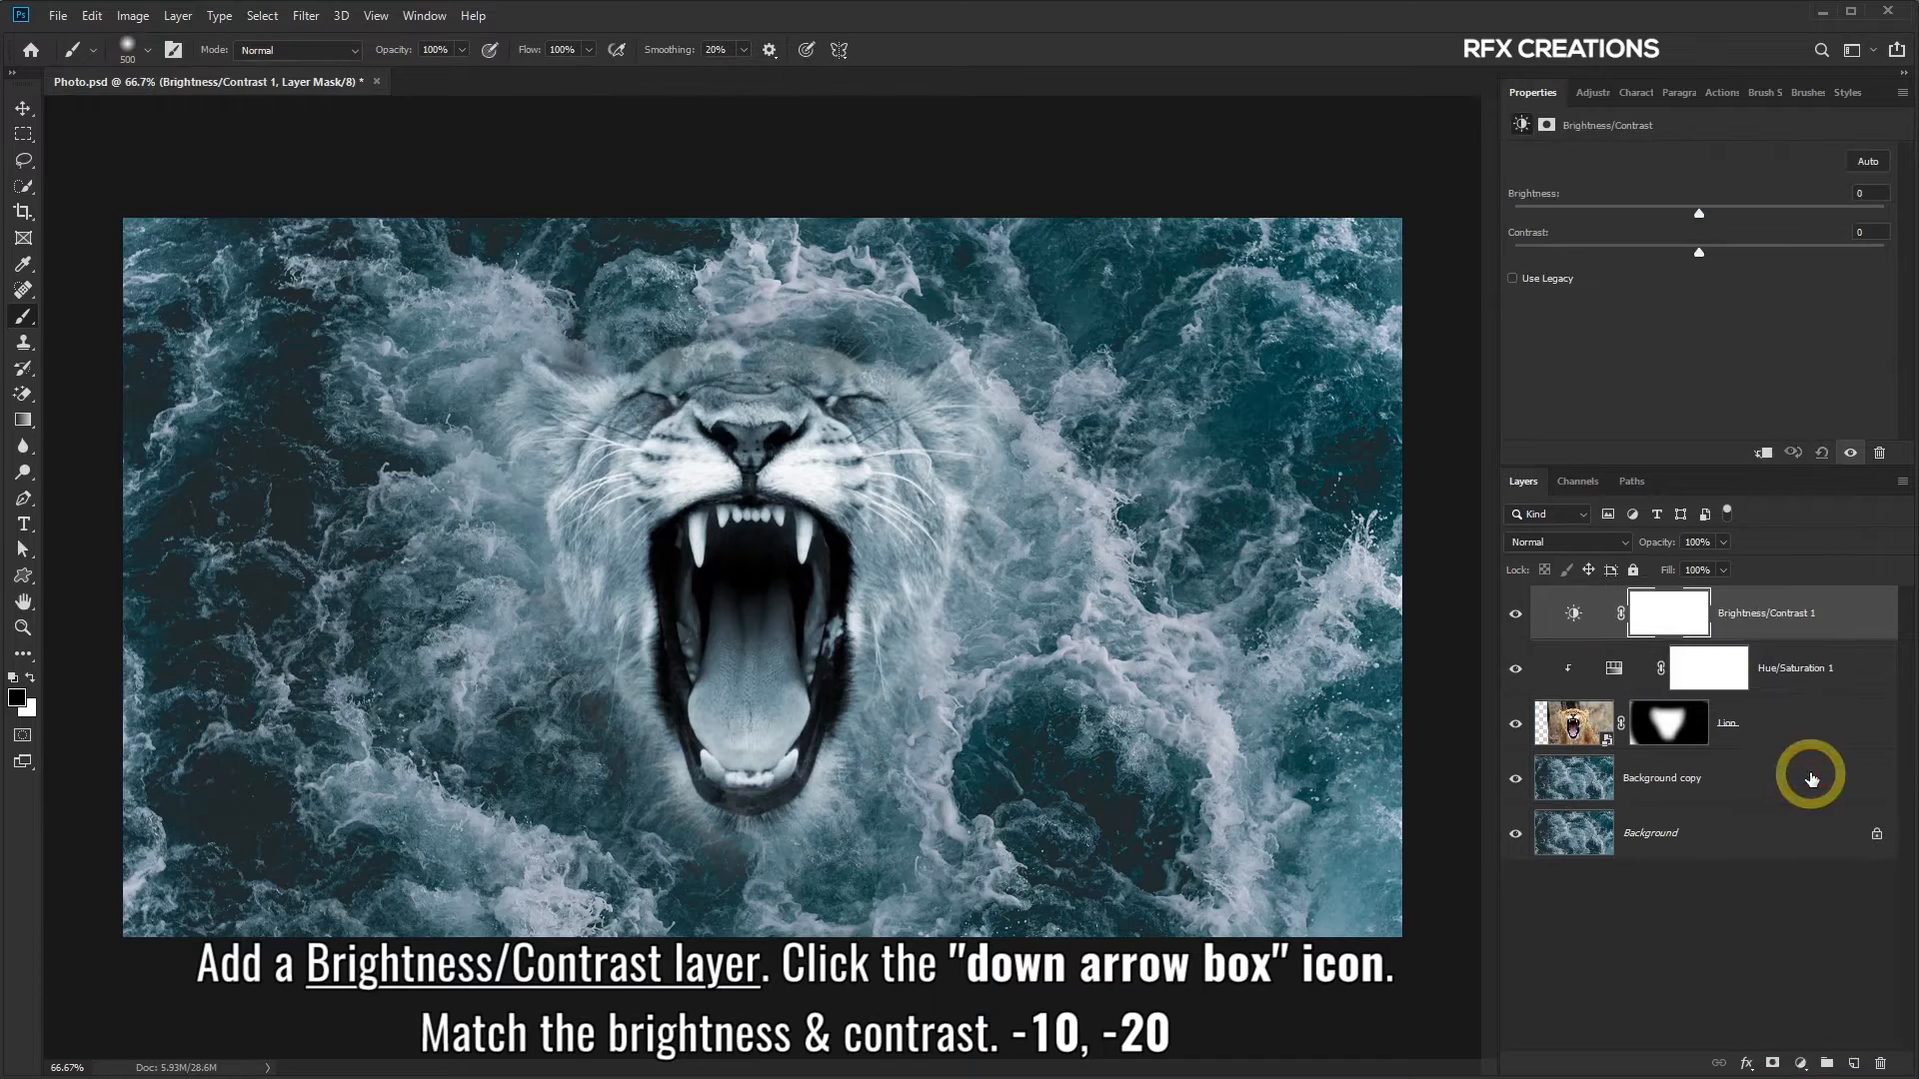
left_click(1763, 457)
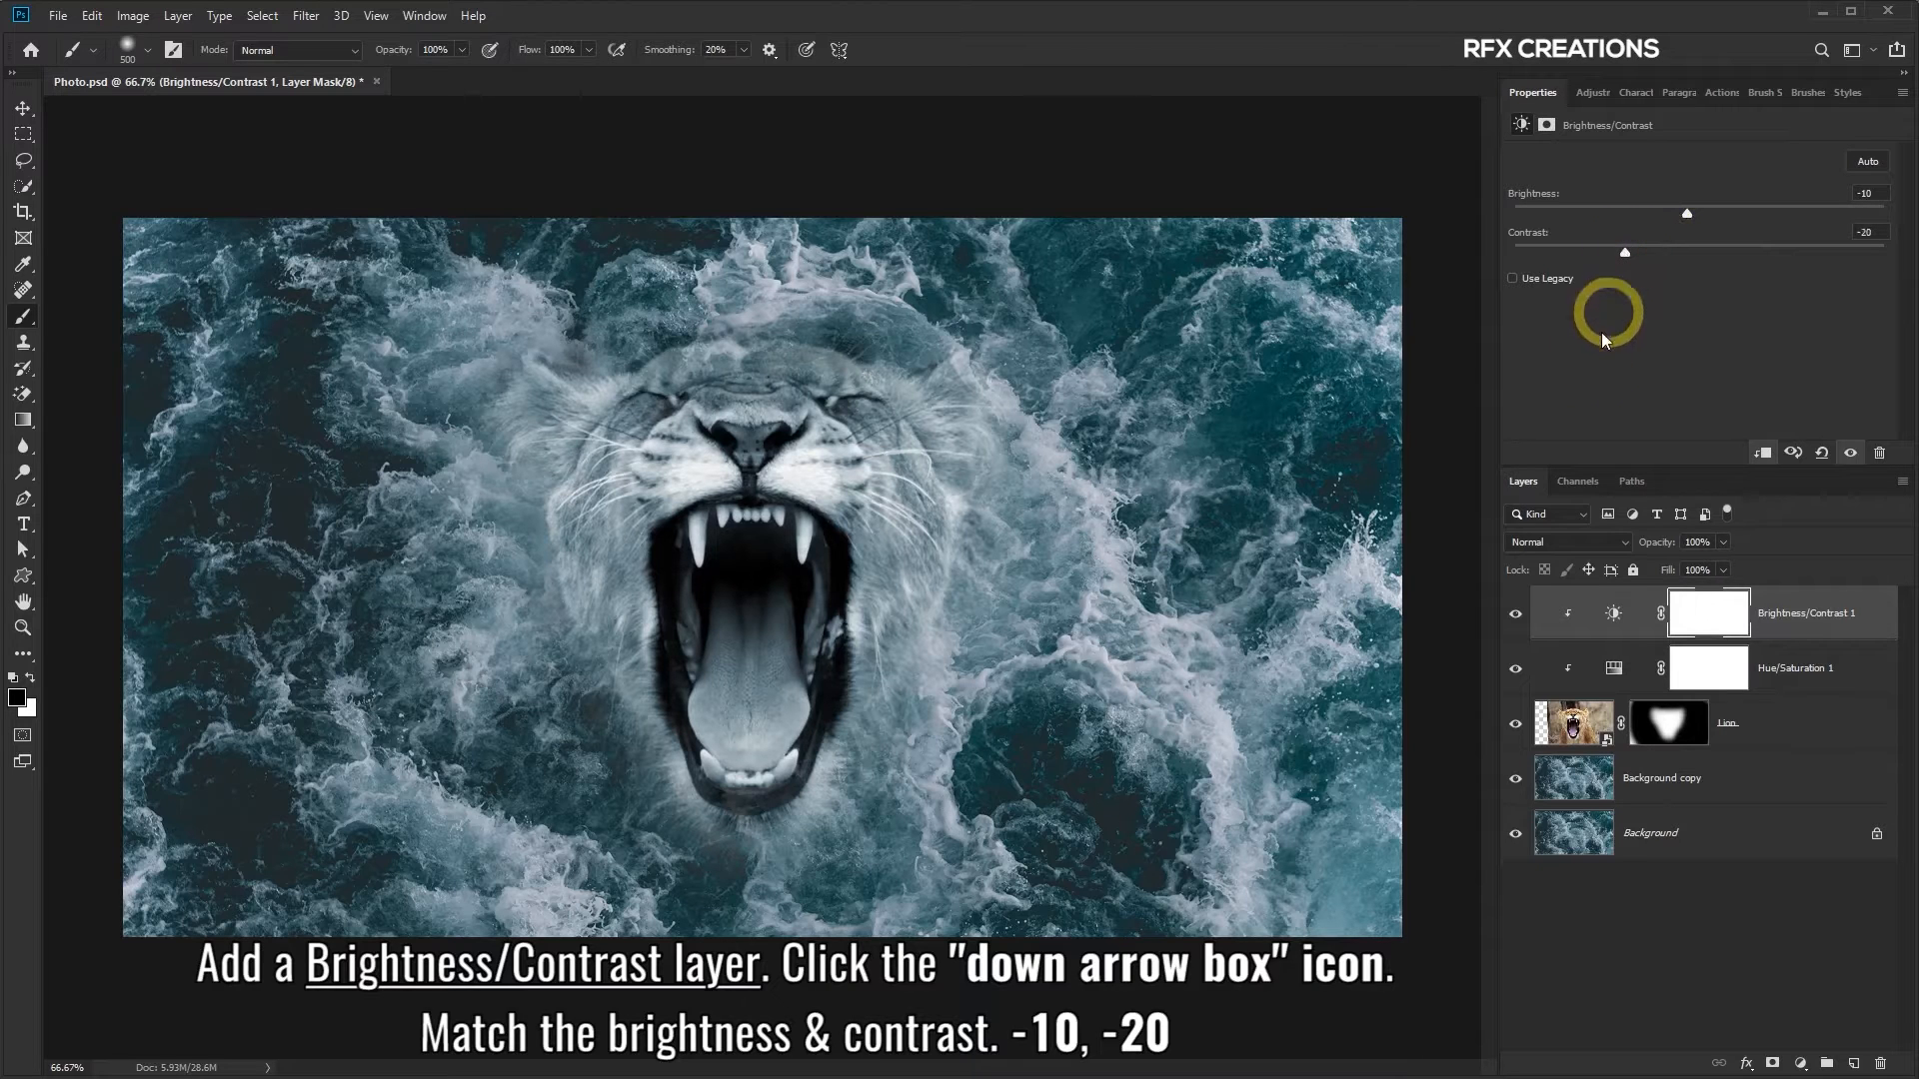
left_click(1517, 616)
left_click(1519, 616)
left_click(1519, 617)
left_click(1519, 616)
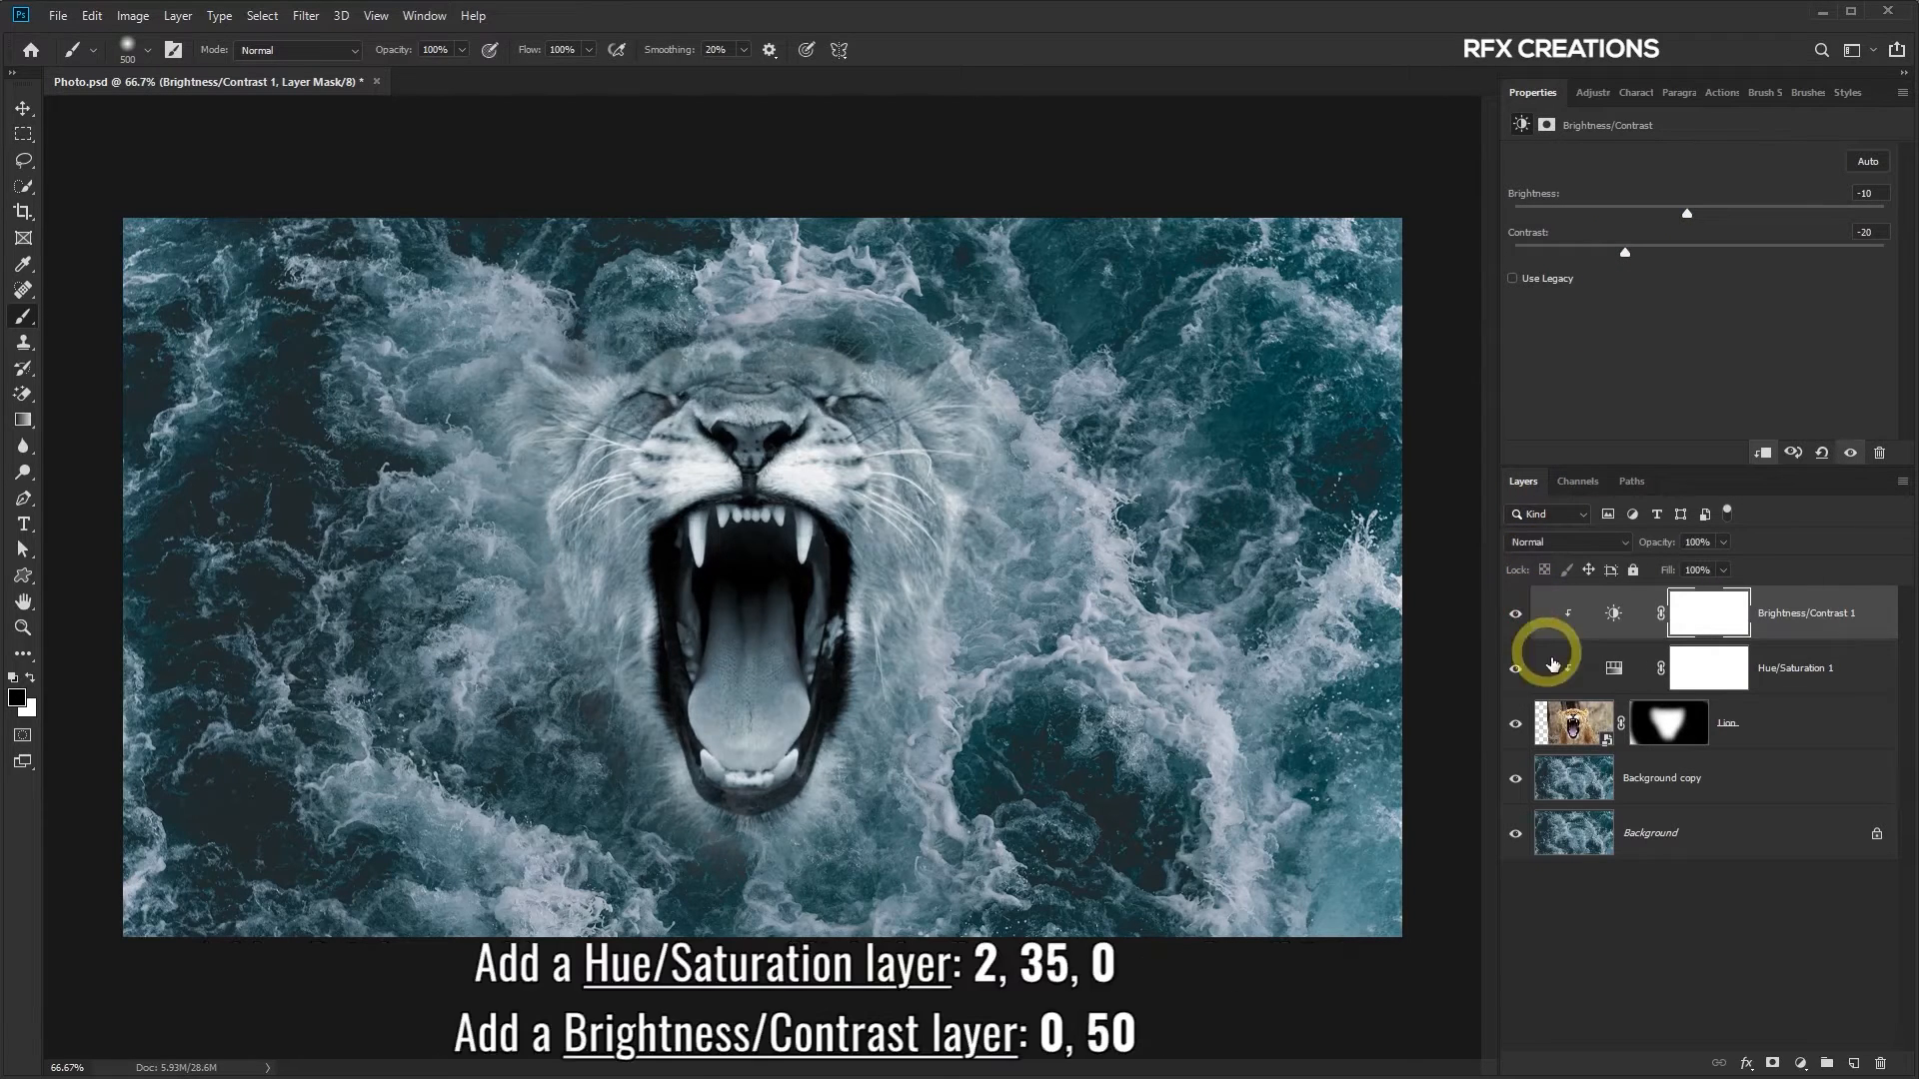
Add an unclipped Hue/Saturation adjustment layer on top with Hue +2 and Saturation +35, and compare its effect on the whole image
left_click(1804, 1064)
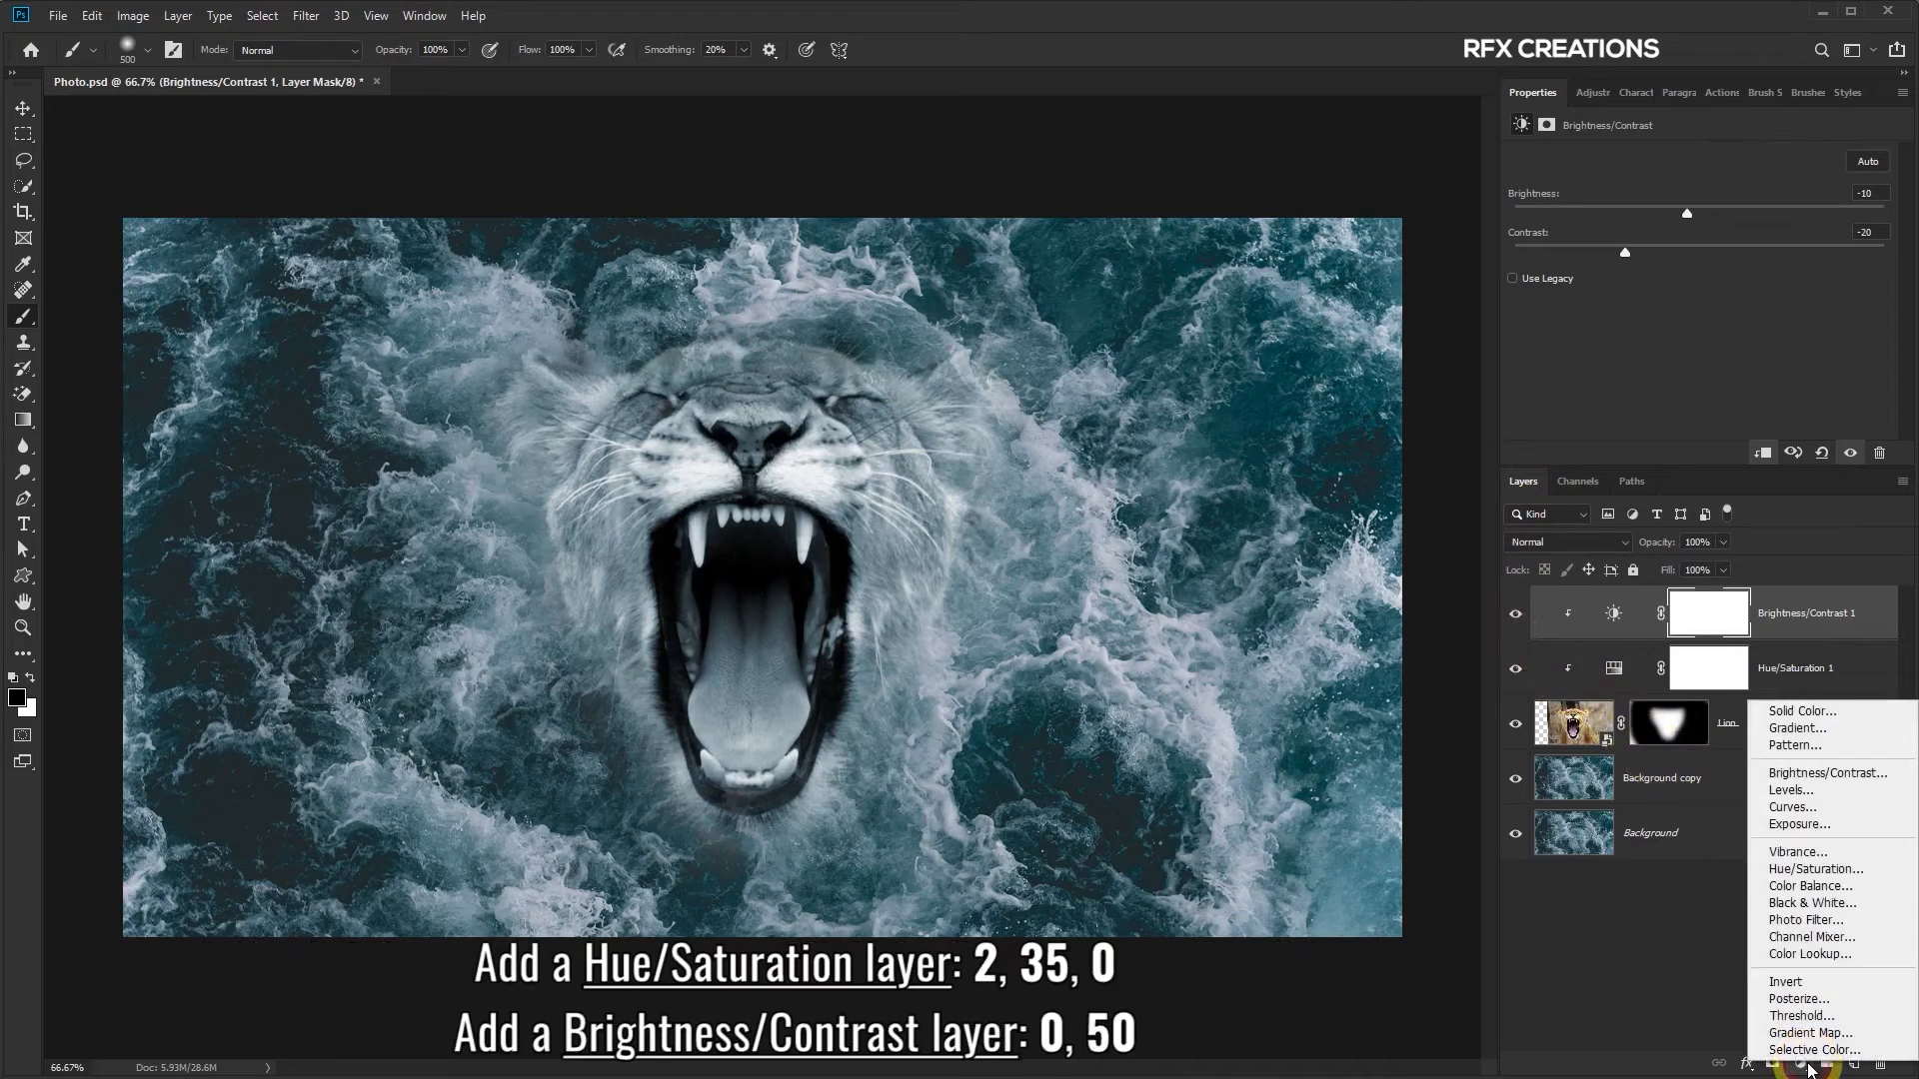
left_click(1806, 877)
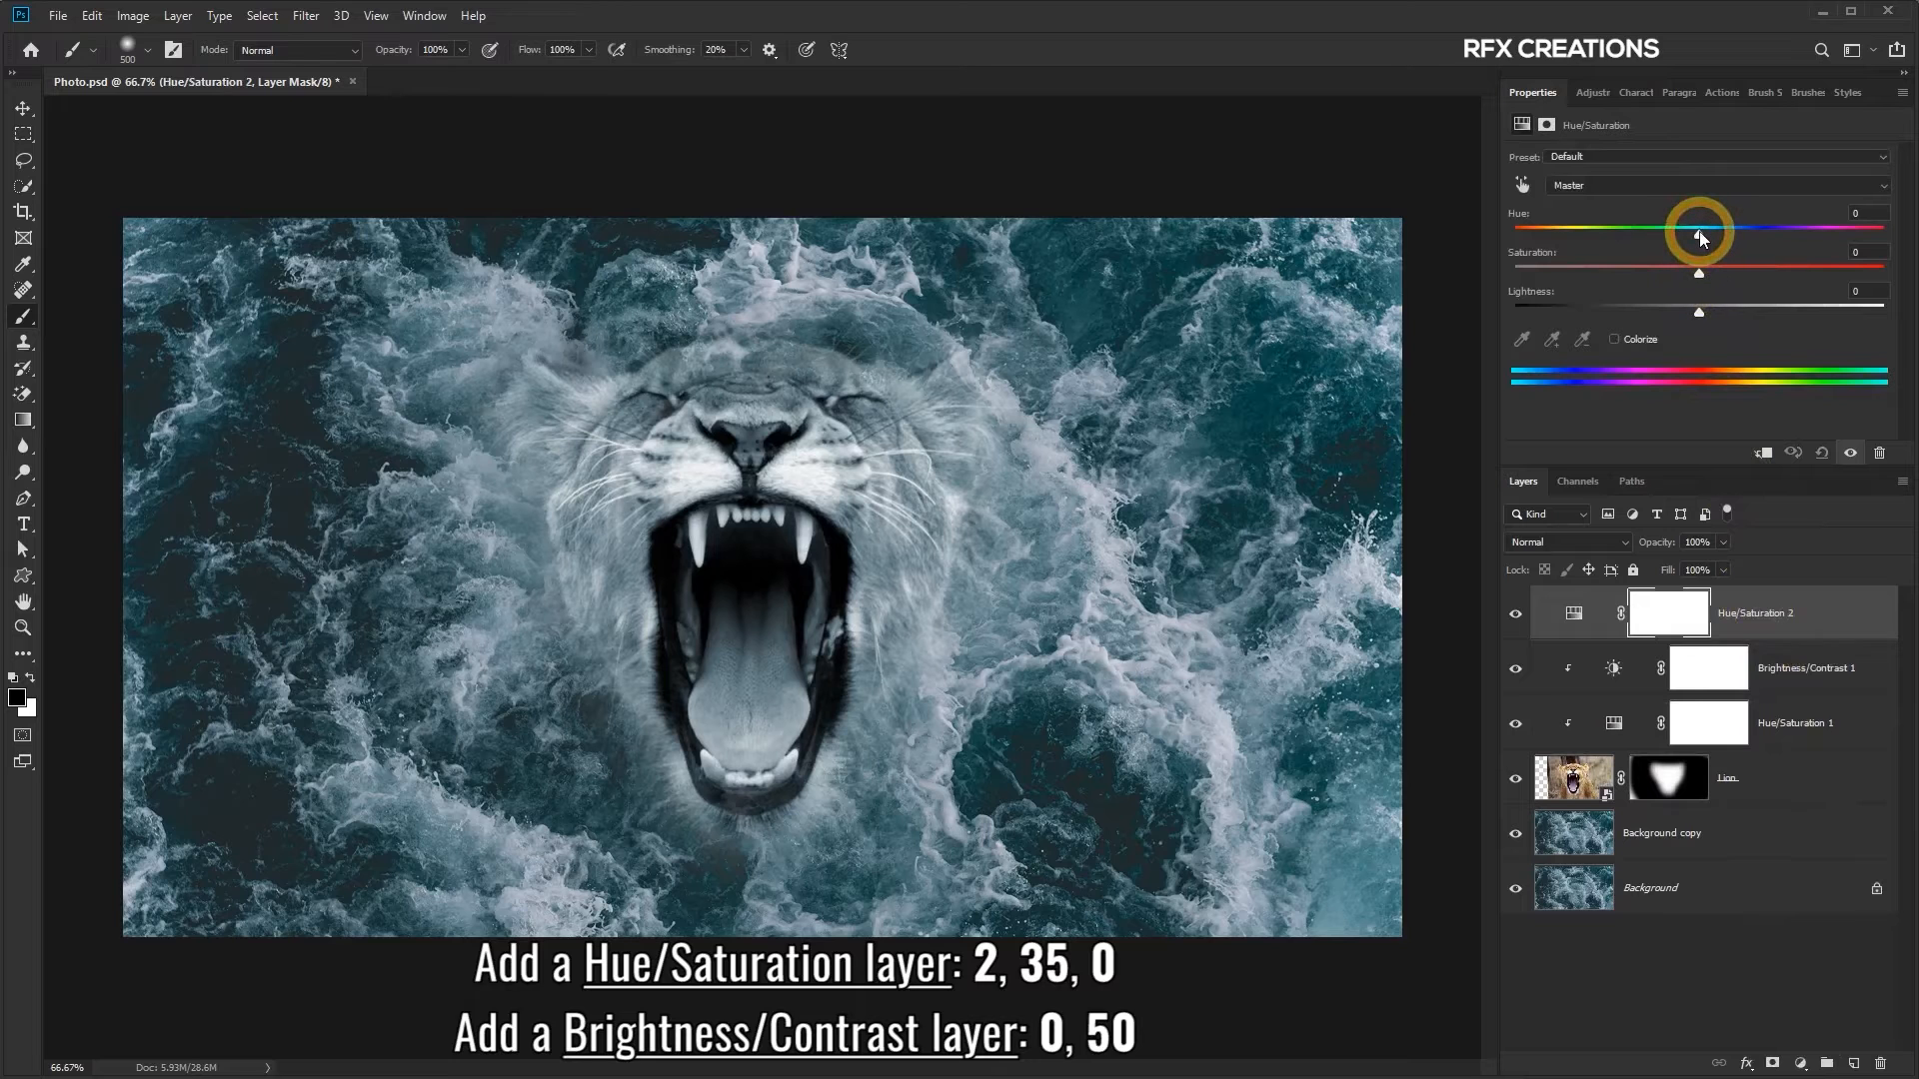
left_click_drag(1697, 273, 1703, 277)
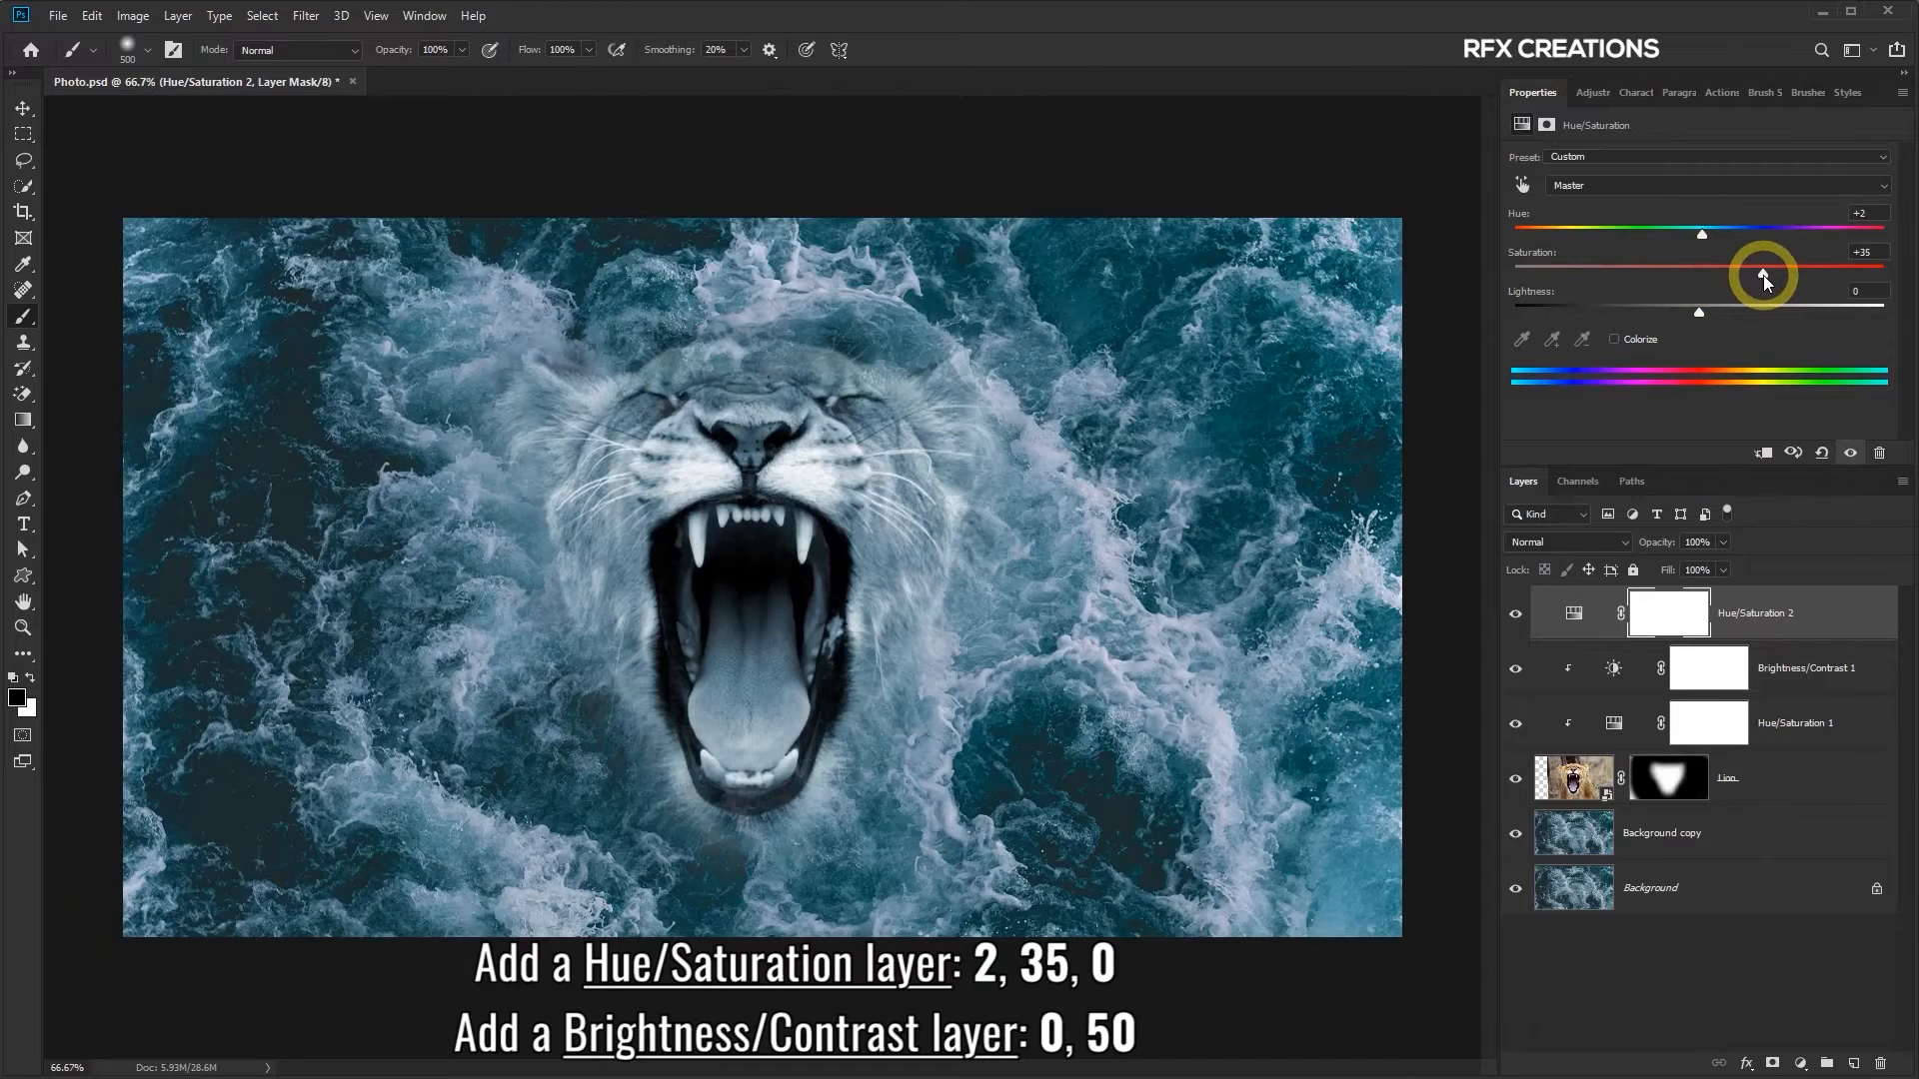
left_click(1514, 614)
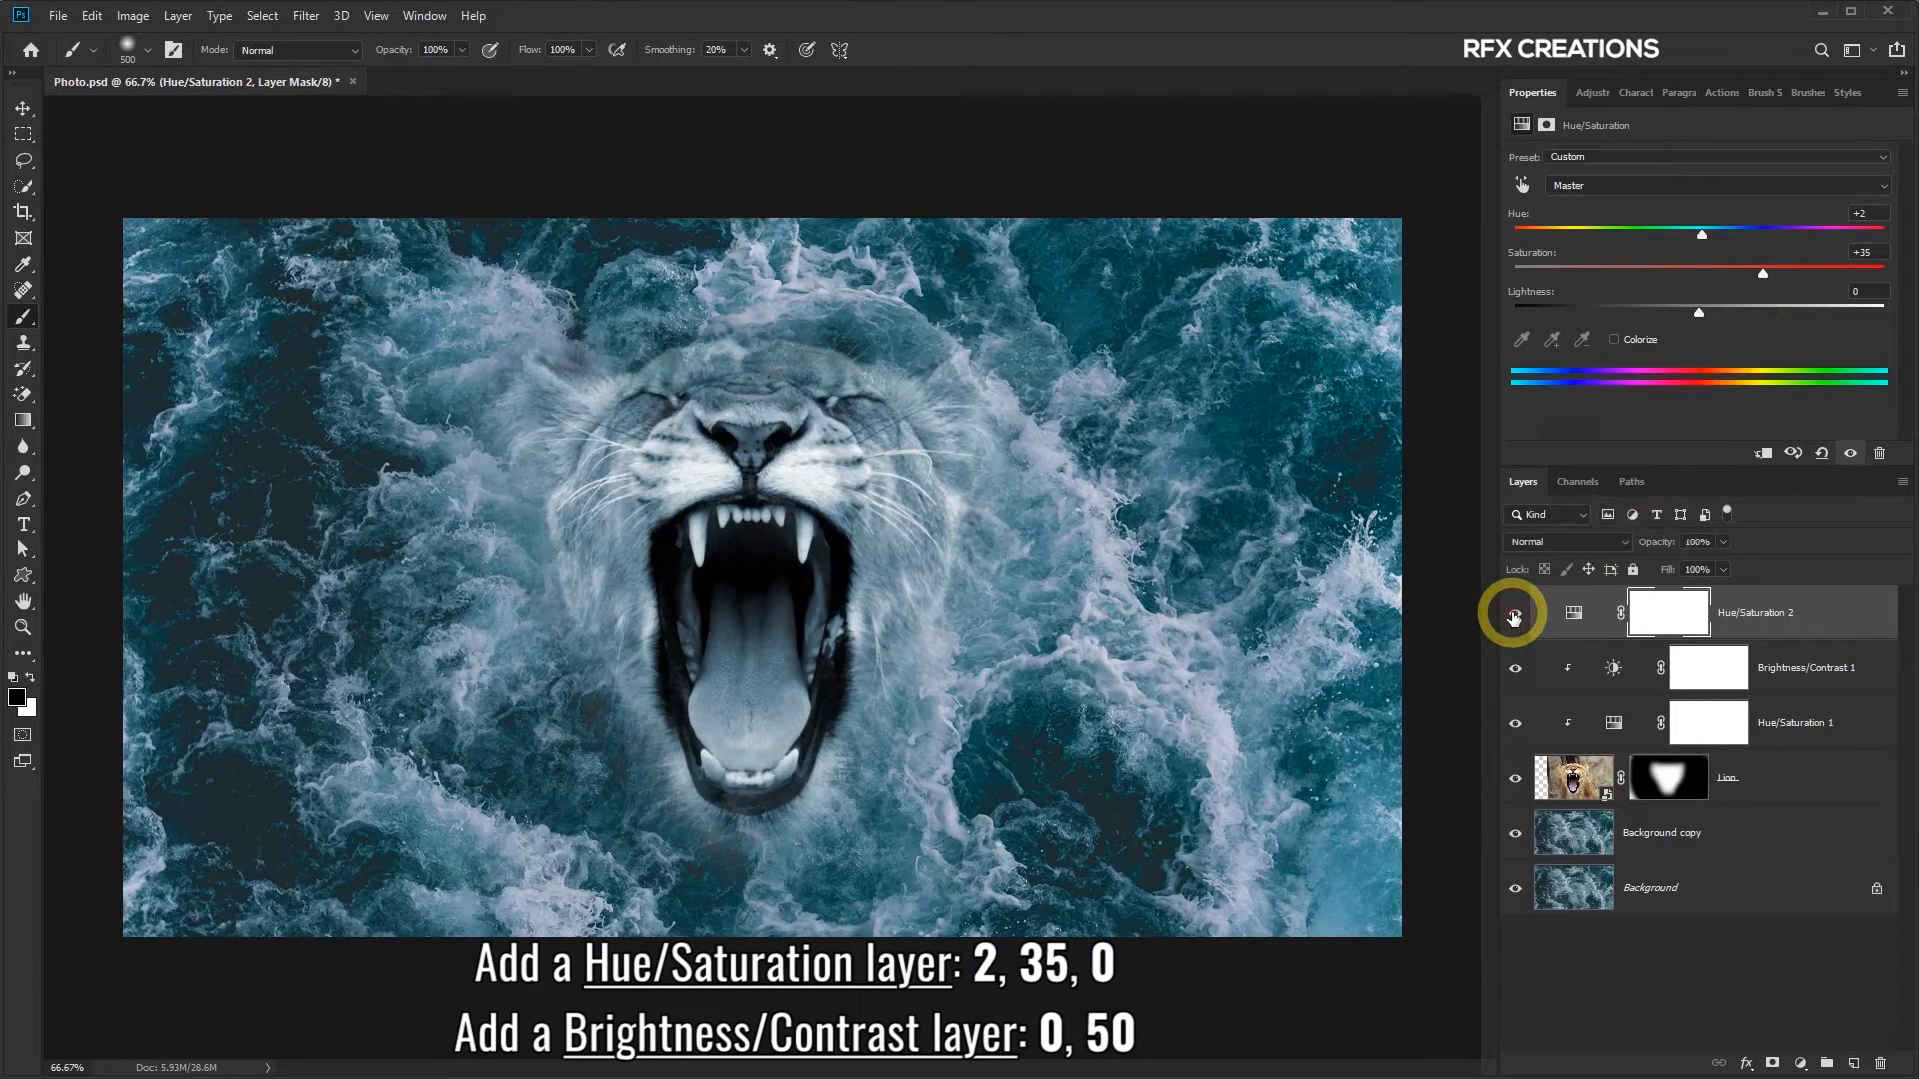
Add an unclipped Brightness/Contrast adjustment layer on top with Contrast 50, and compare the image with and without it
left_click(1801, 1063)
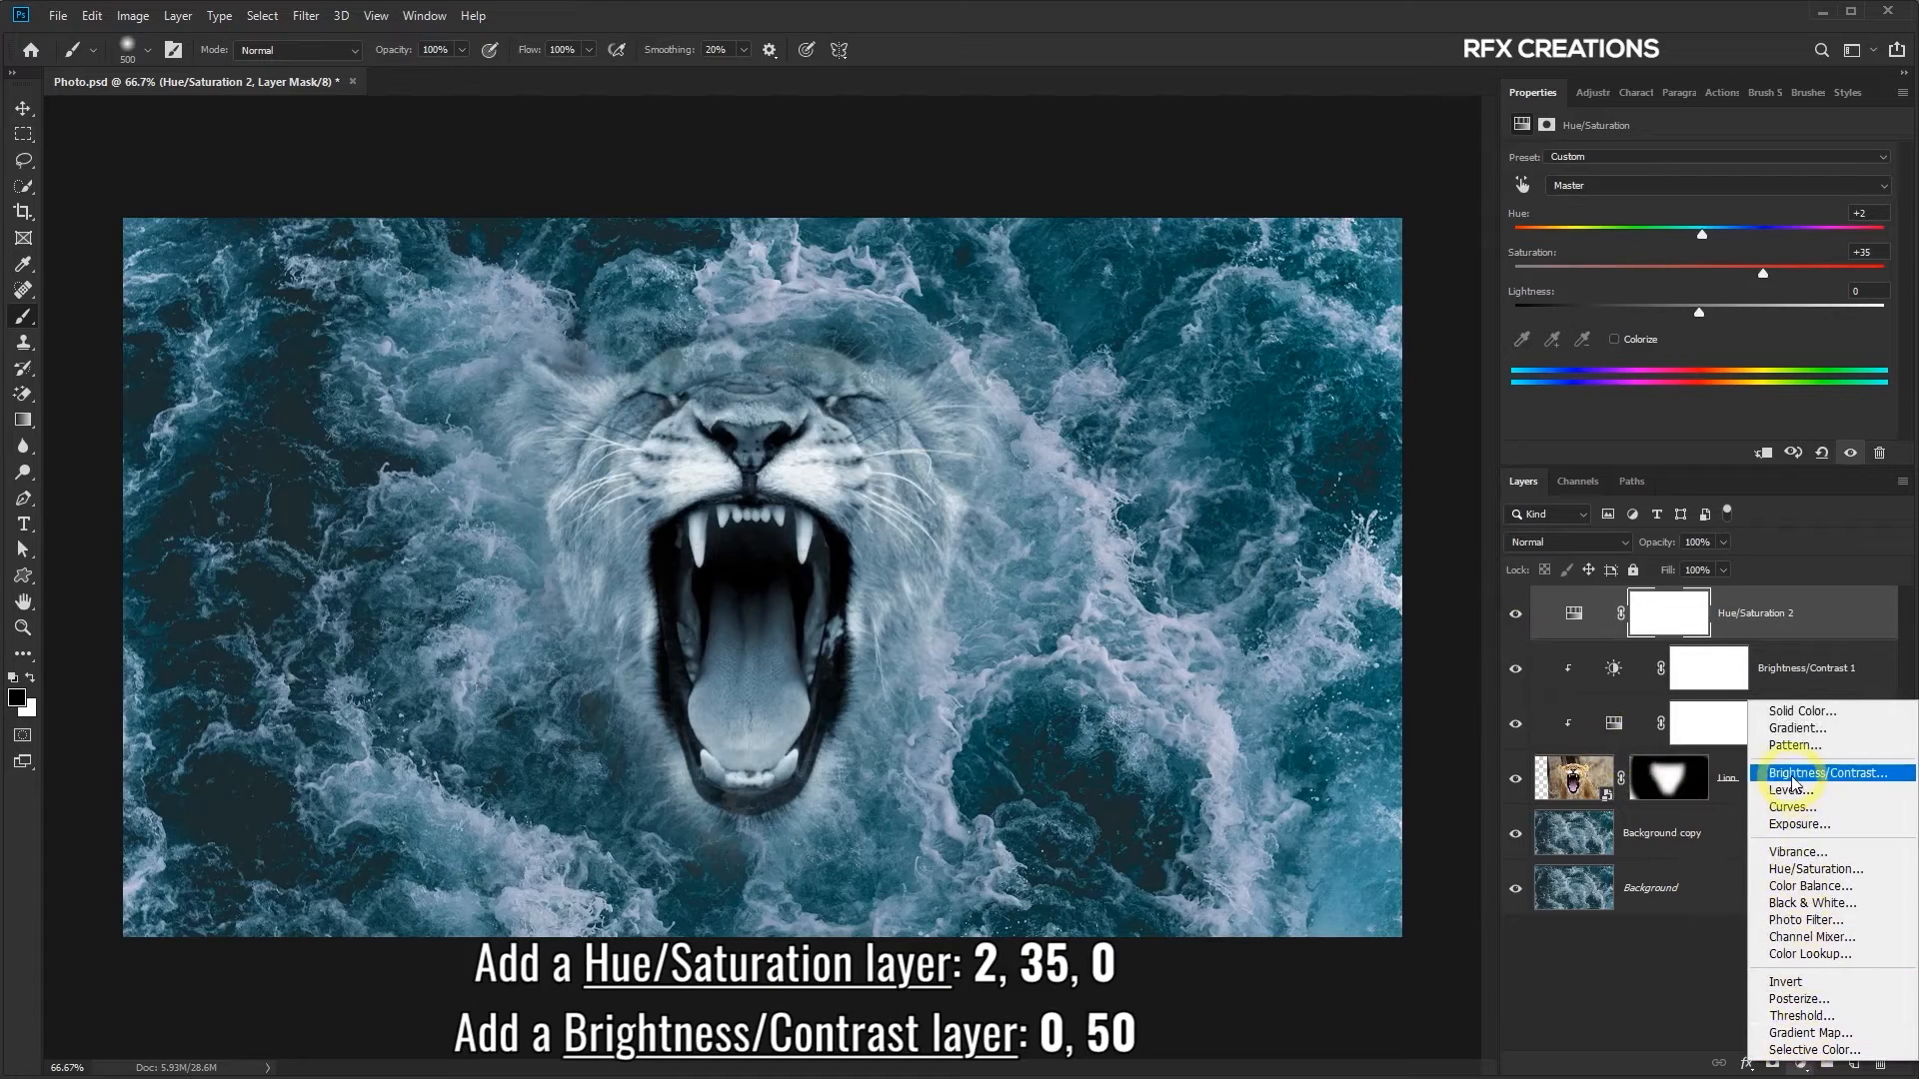
left_click(1841, 775)
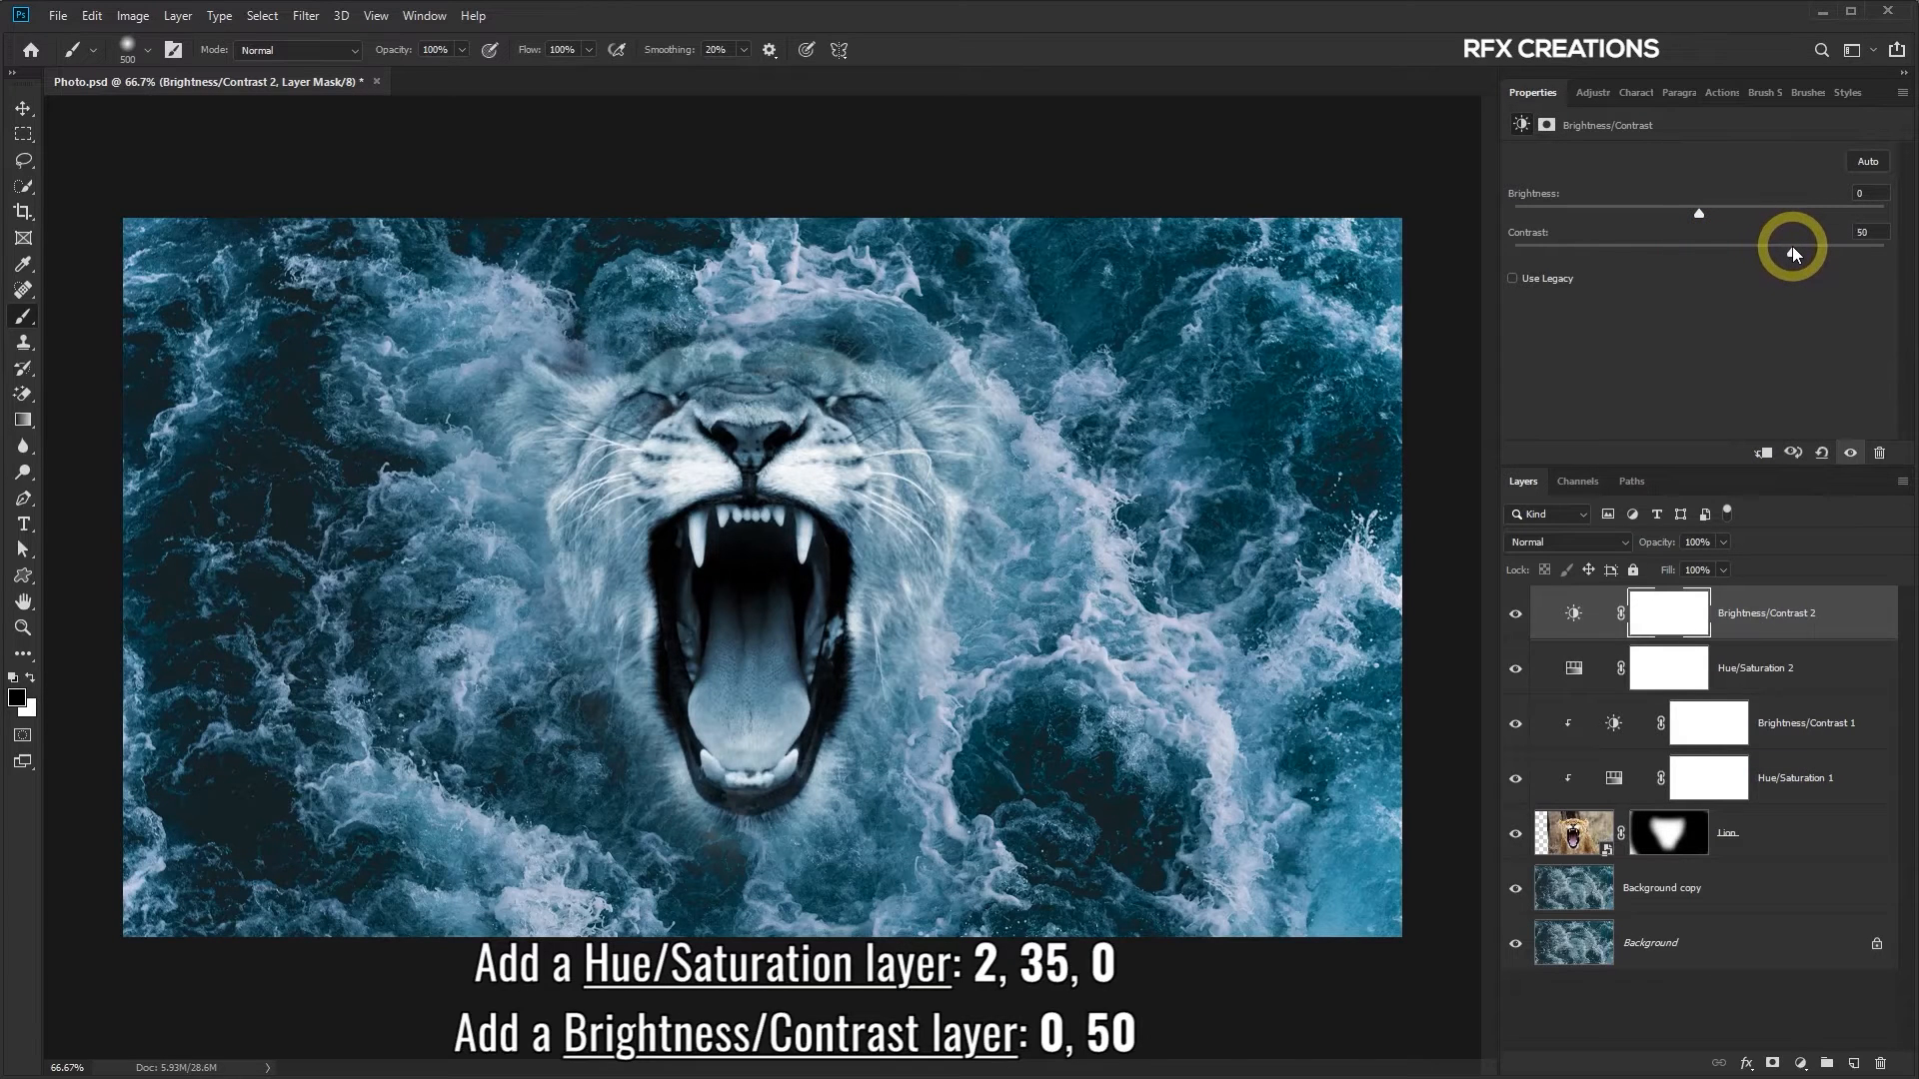
left_click(1515, 614)
left_click(1515, 616)
left_click(1515, 615)
left_click(1515, 616)
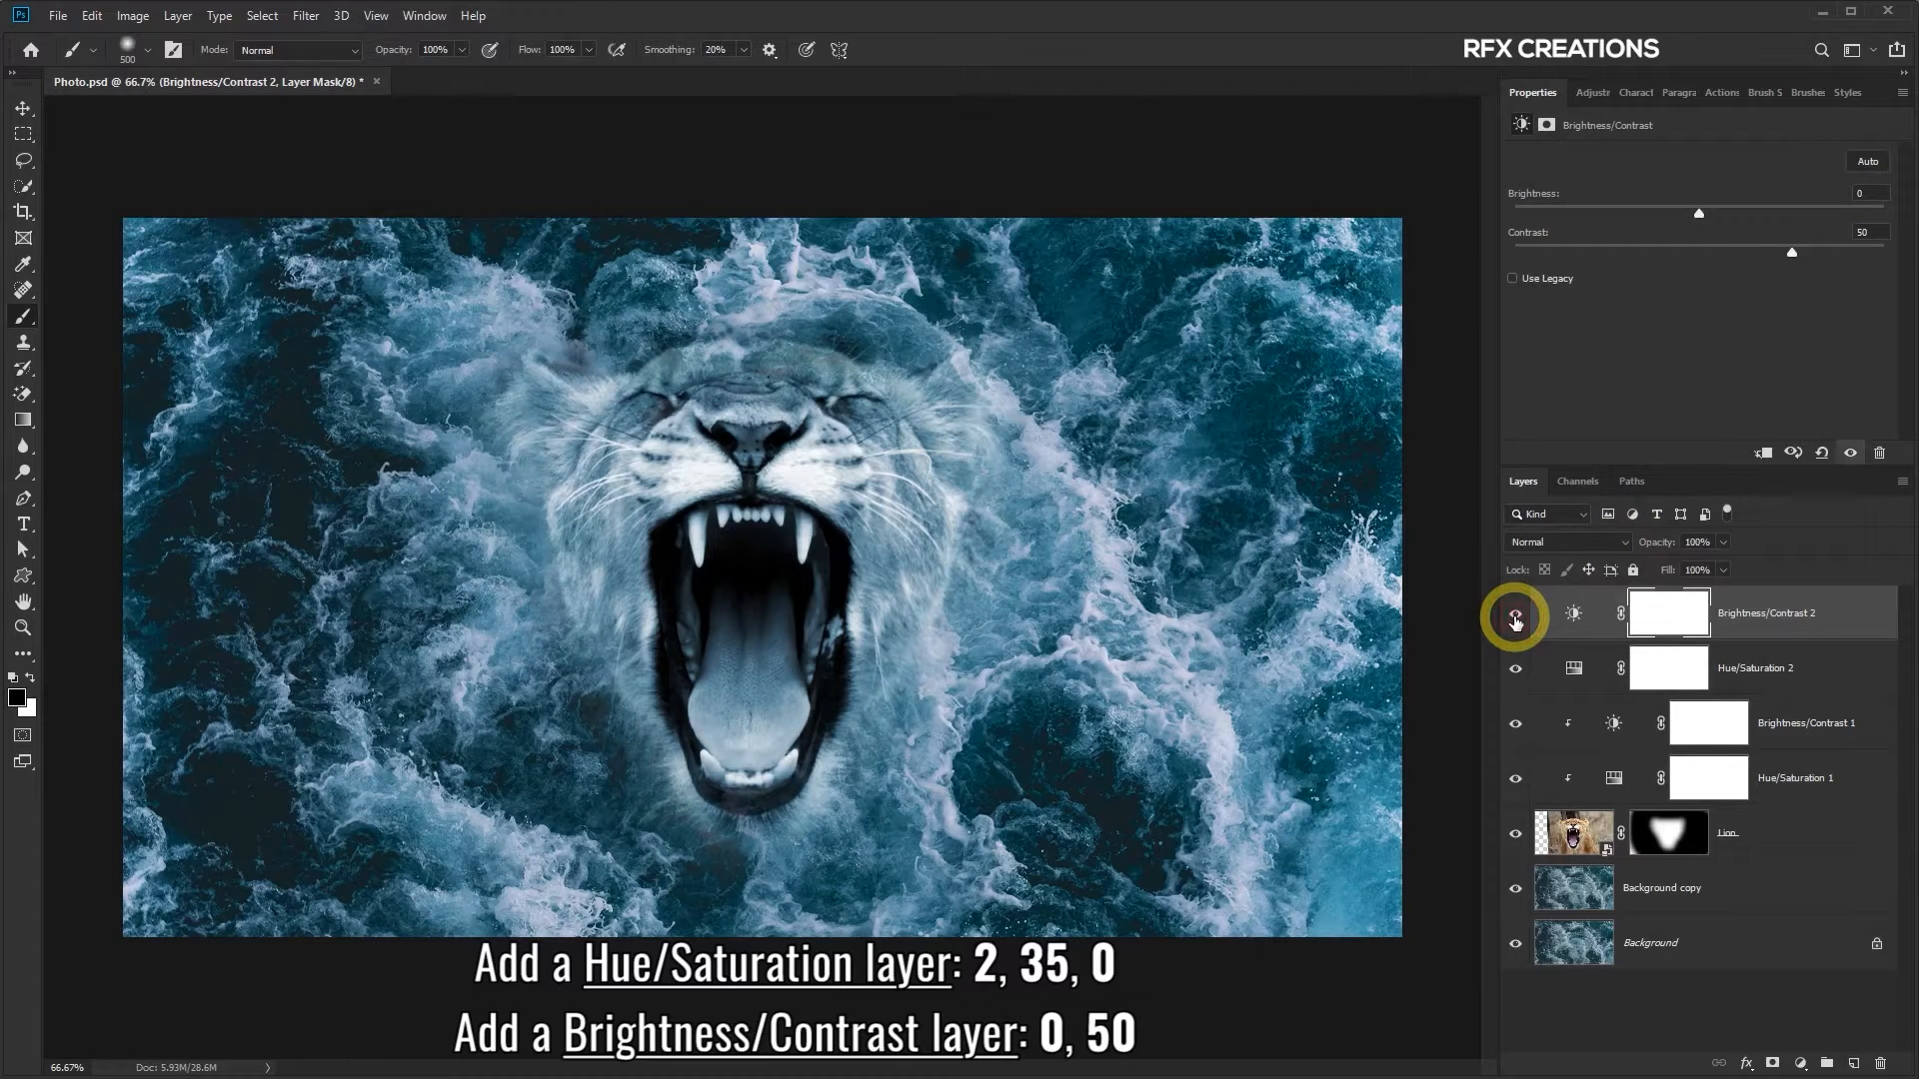
Add a Gradient Fill layer above the Brightness/Contrast 2 layer and base it on the Foreground to Background preset
left_click(1564, 622)
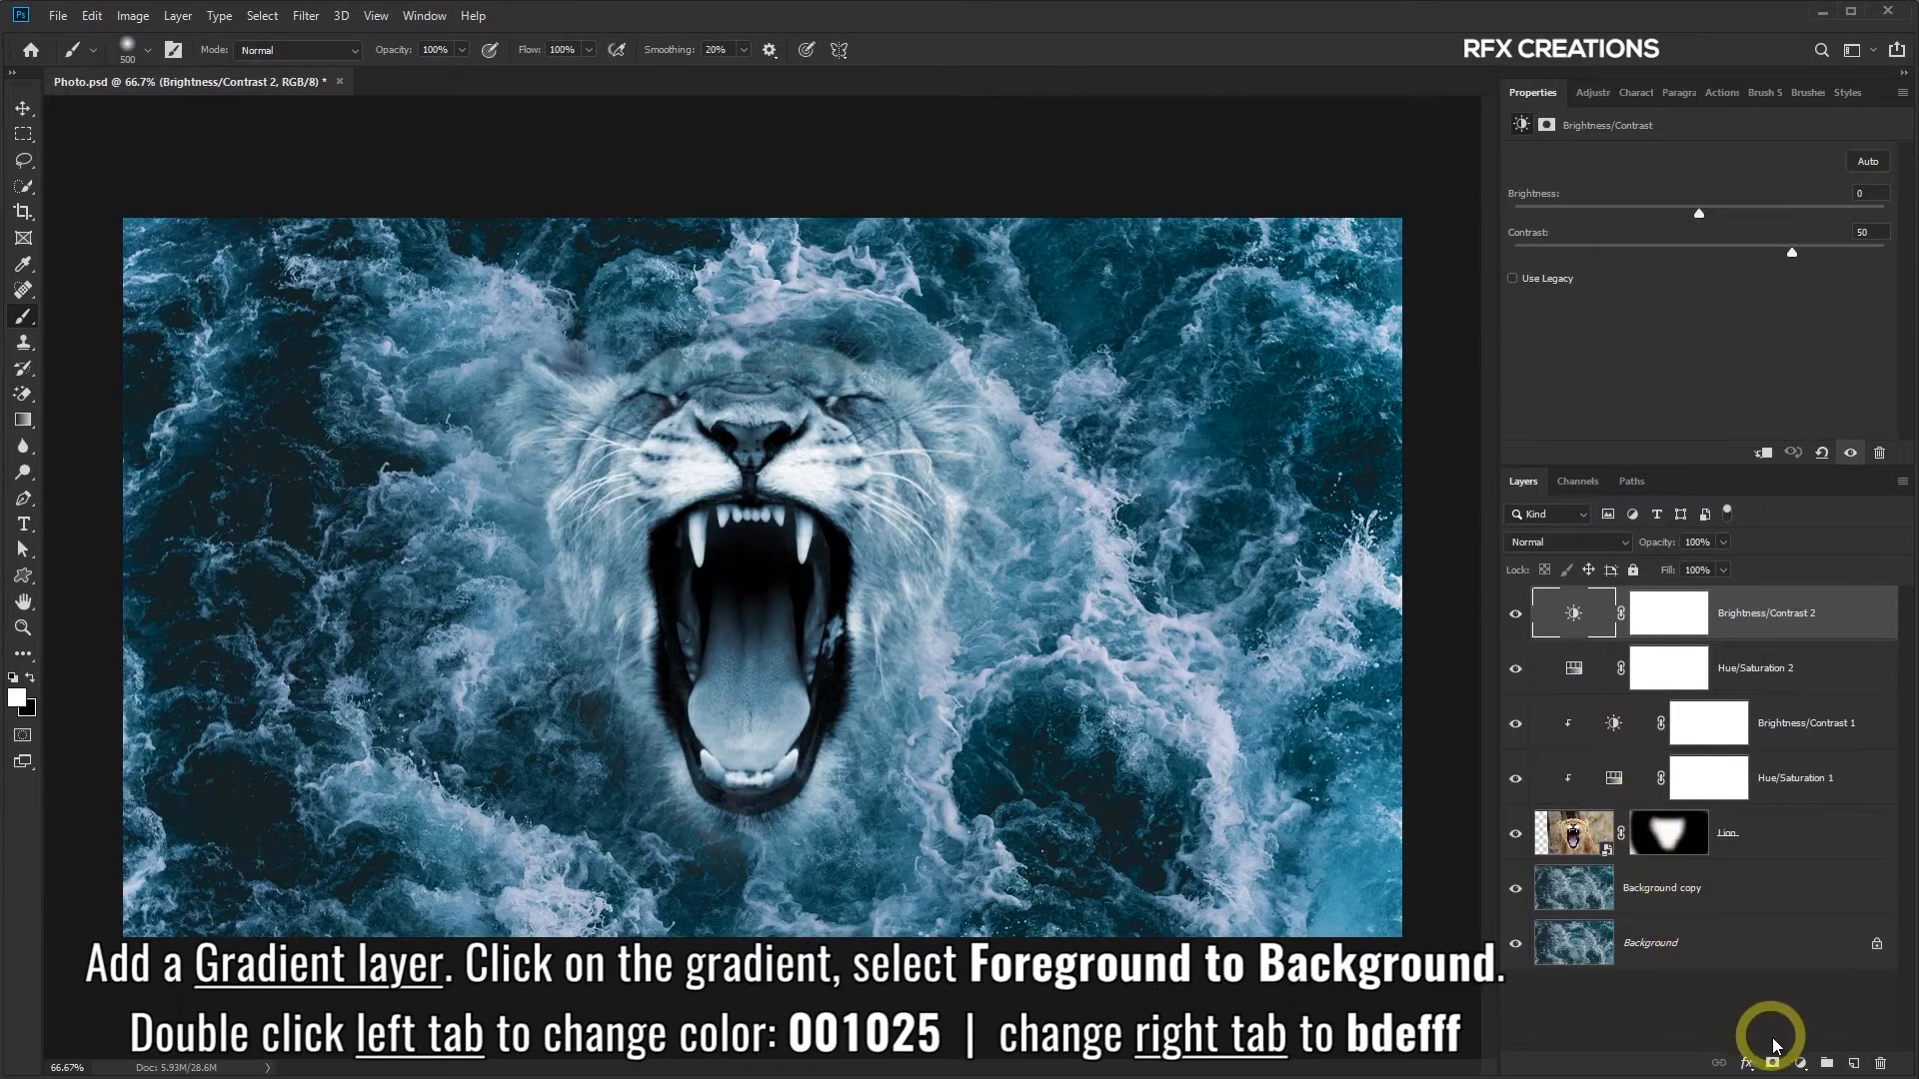
left_click(1799, 1063)
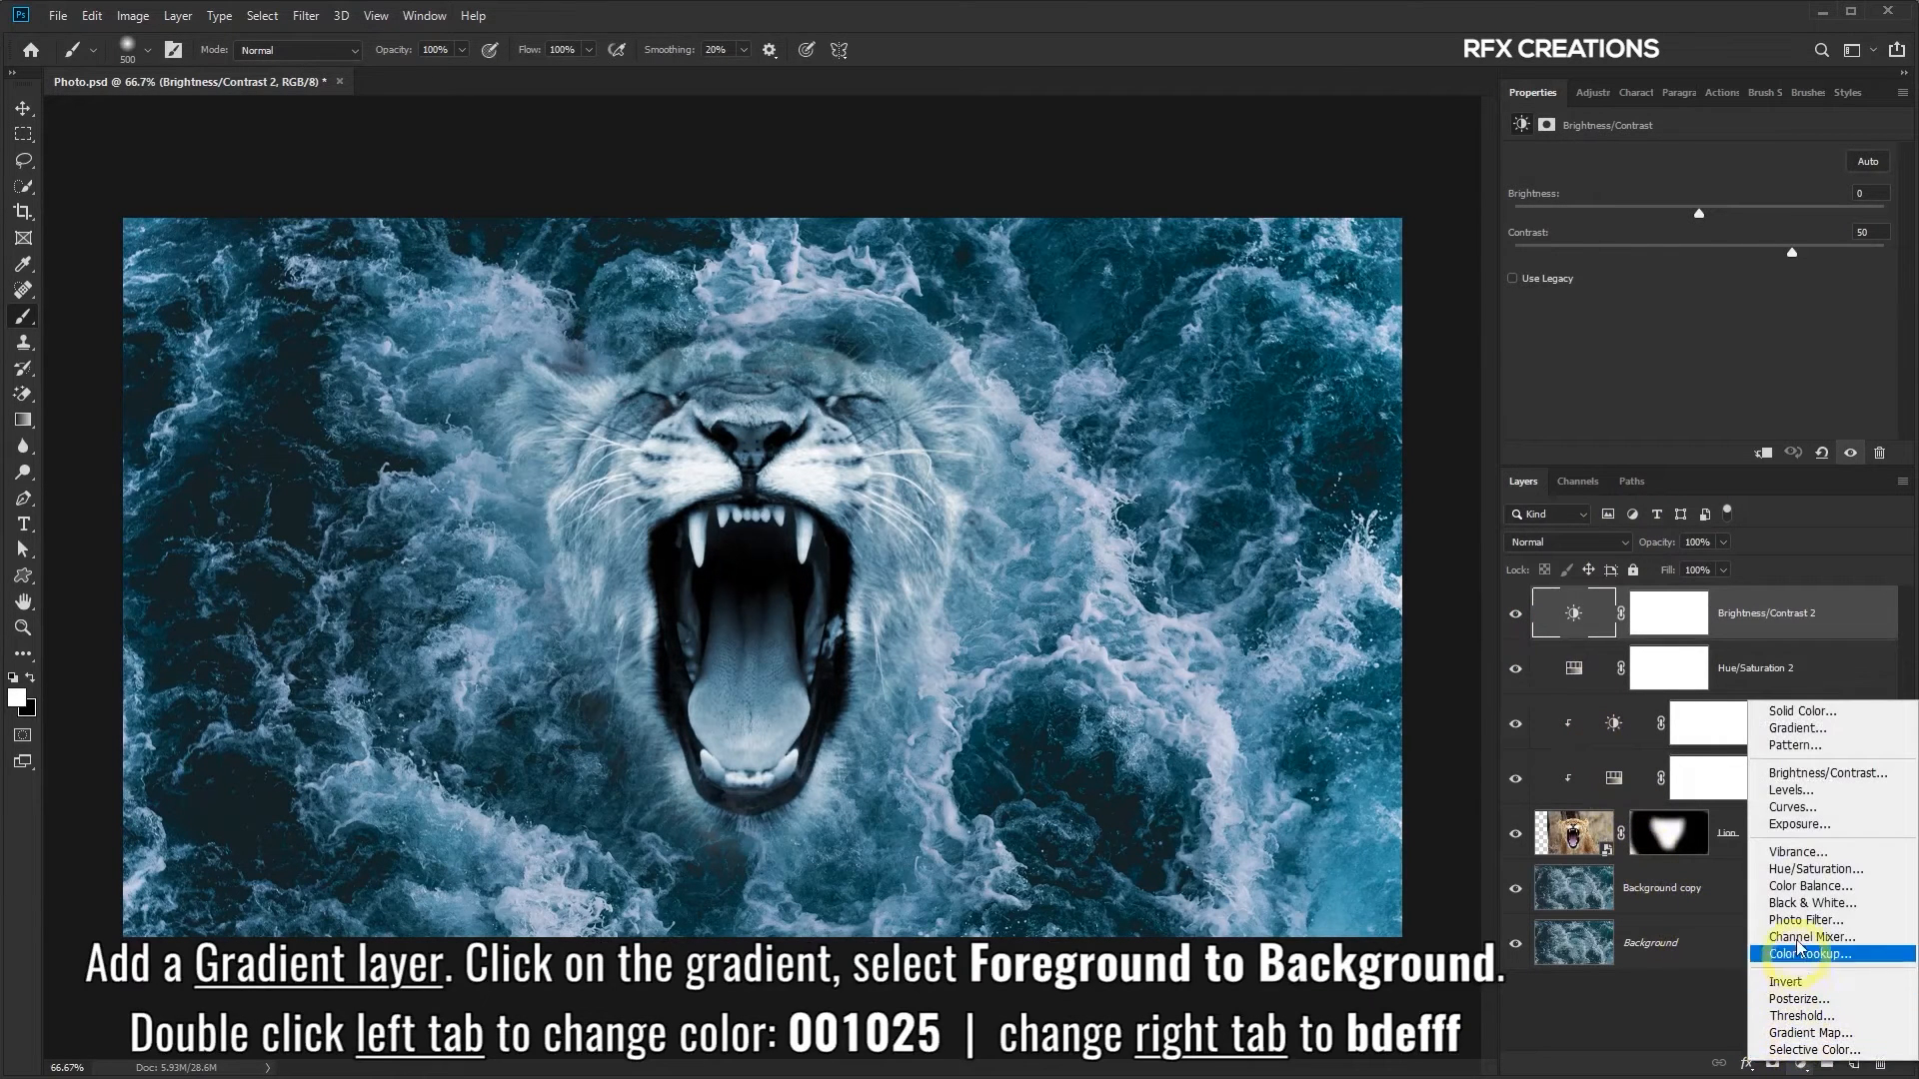
left_click(1815, 737)
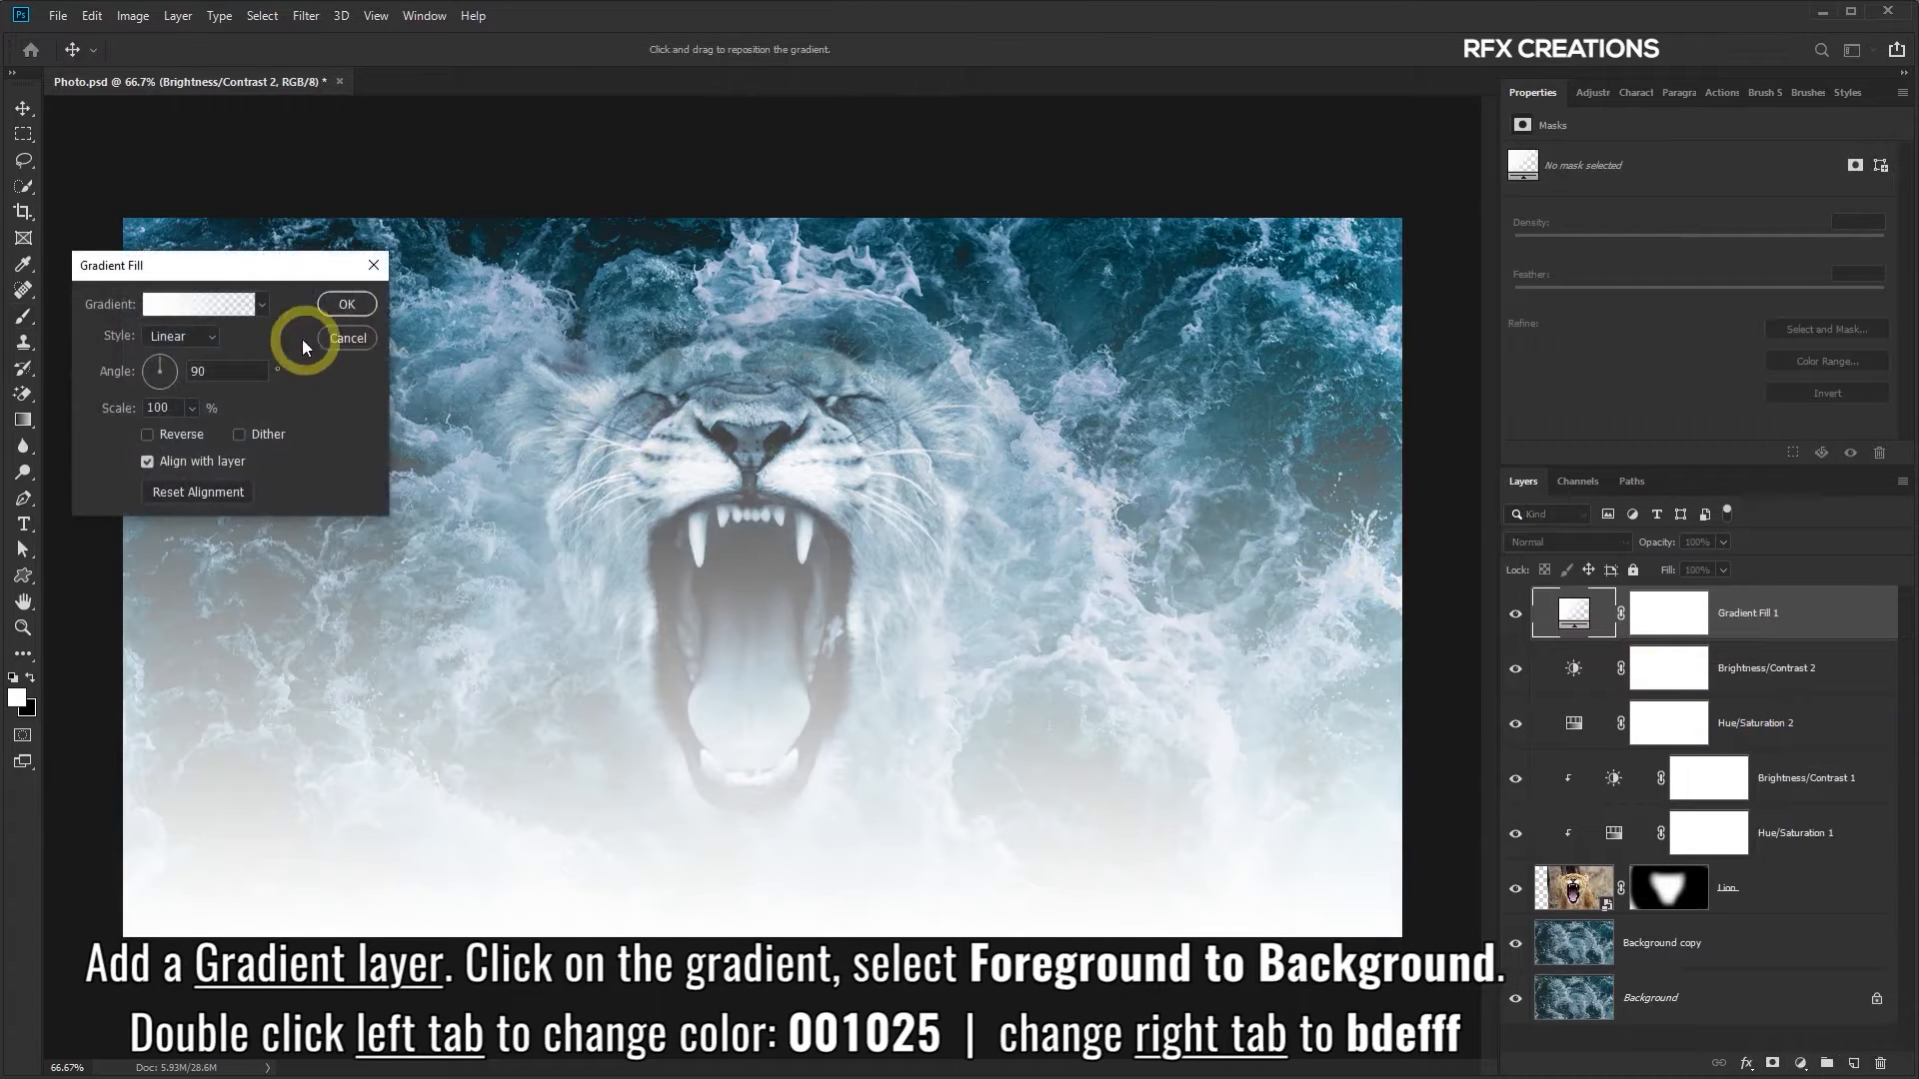
left_click(163, 309)
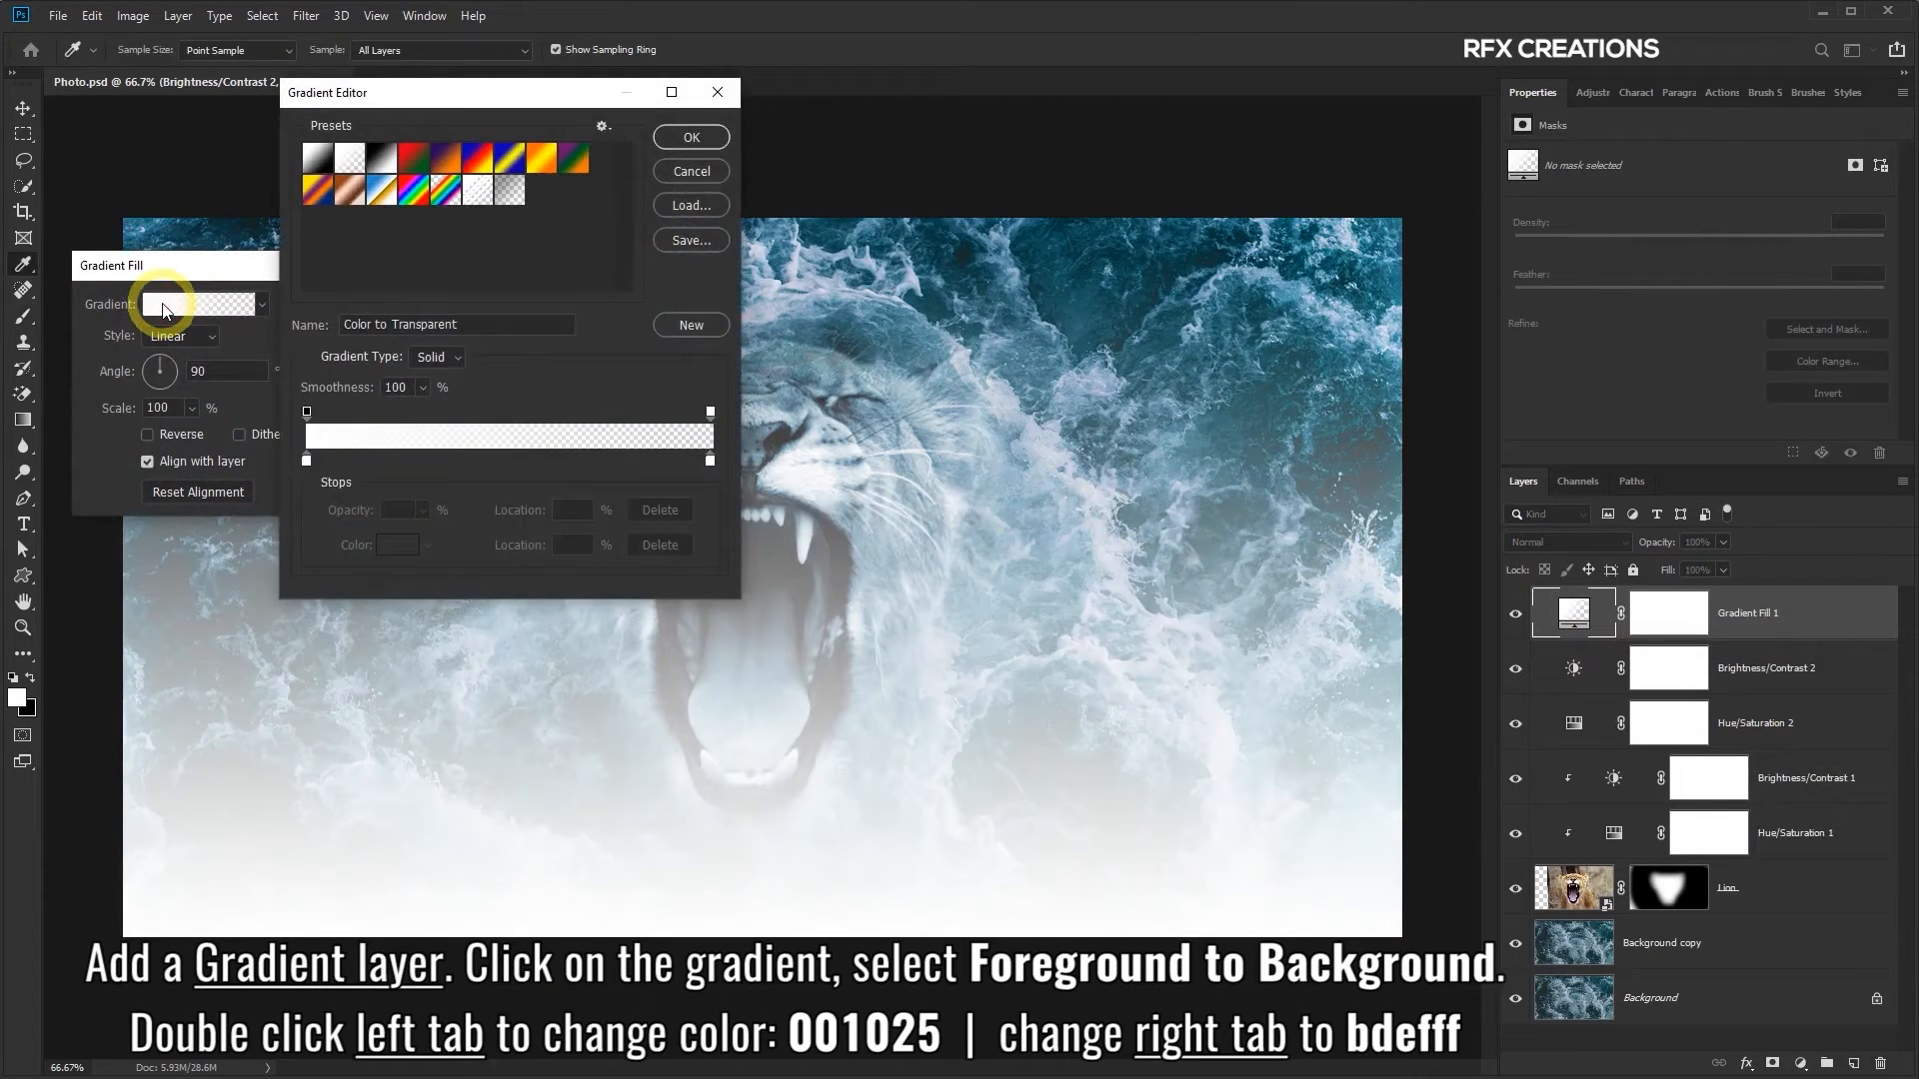
left_click(312, 160)
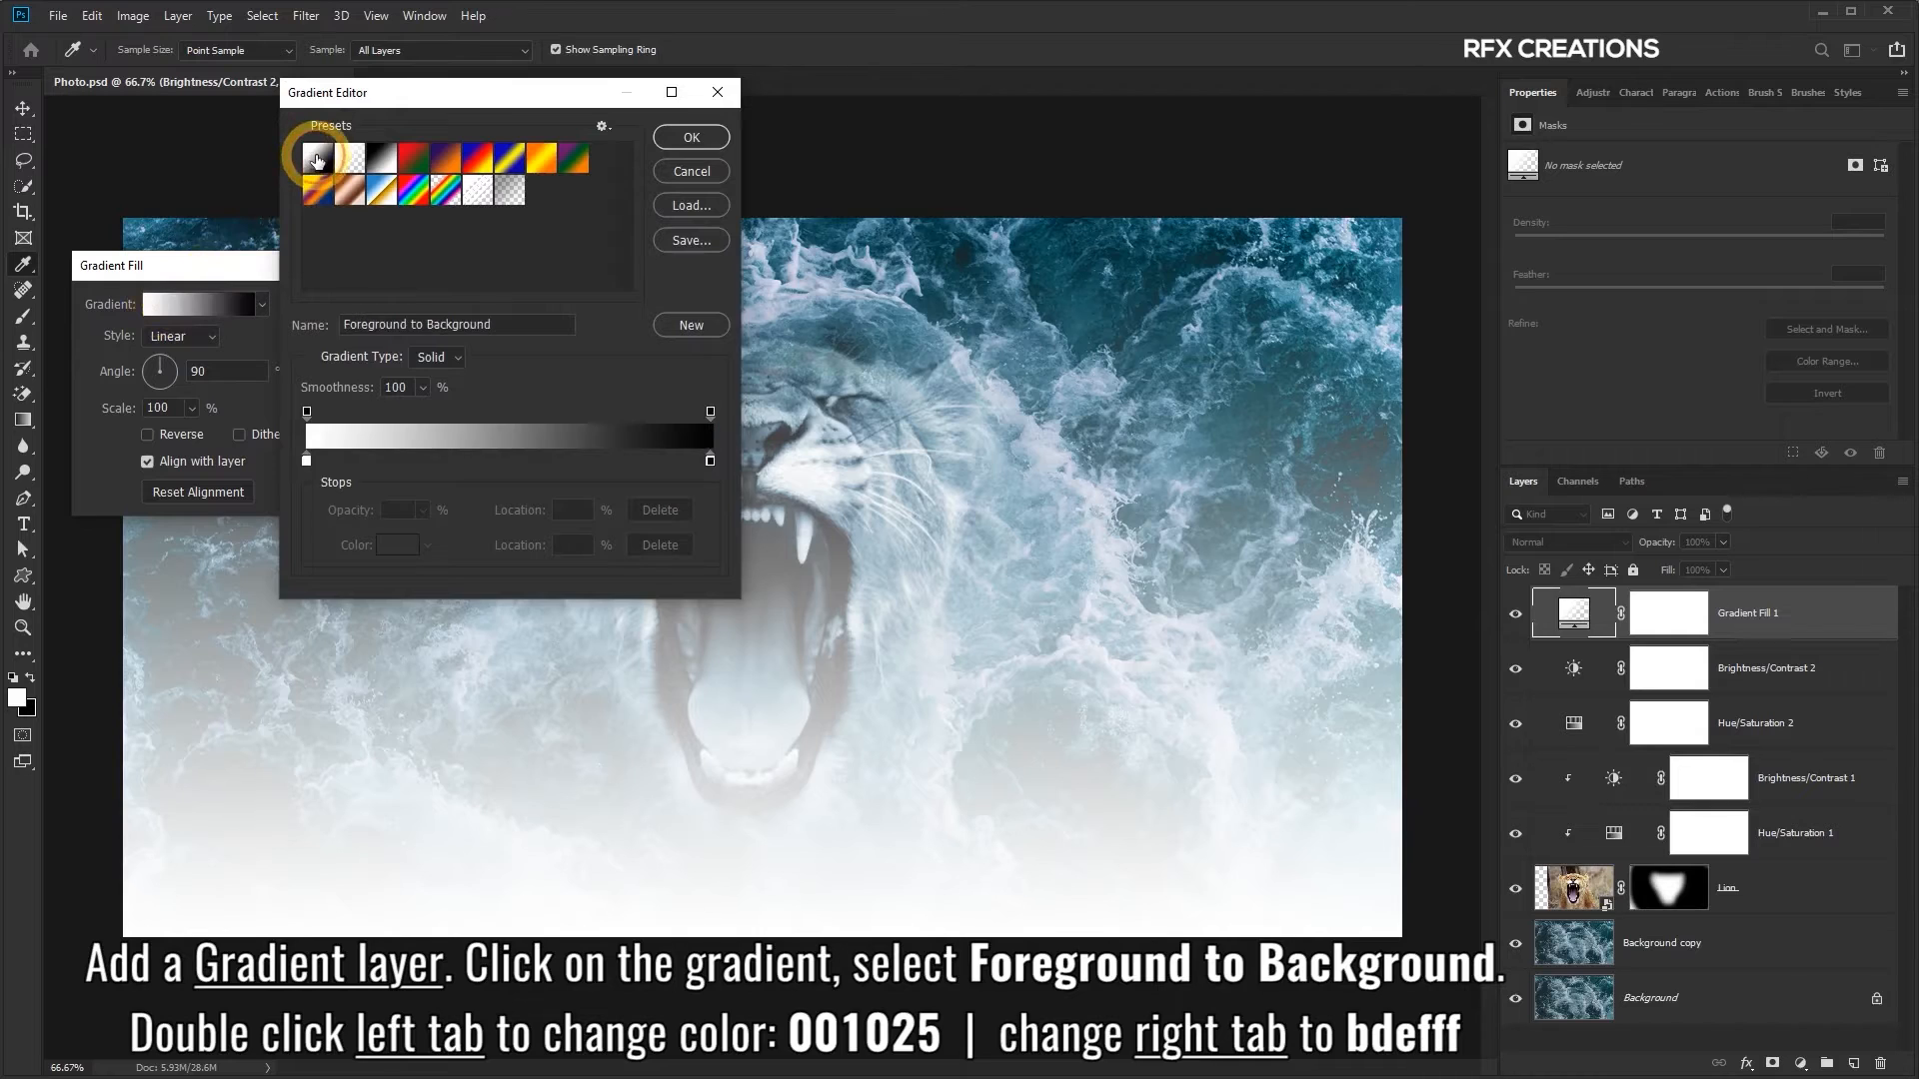
Set the gradient's start stop to color 001025 and its end stop to bdefff, and accept the edited gradient
double_click(308, 460)
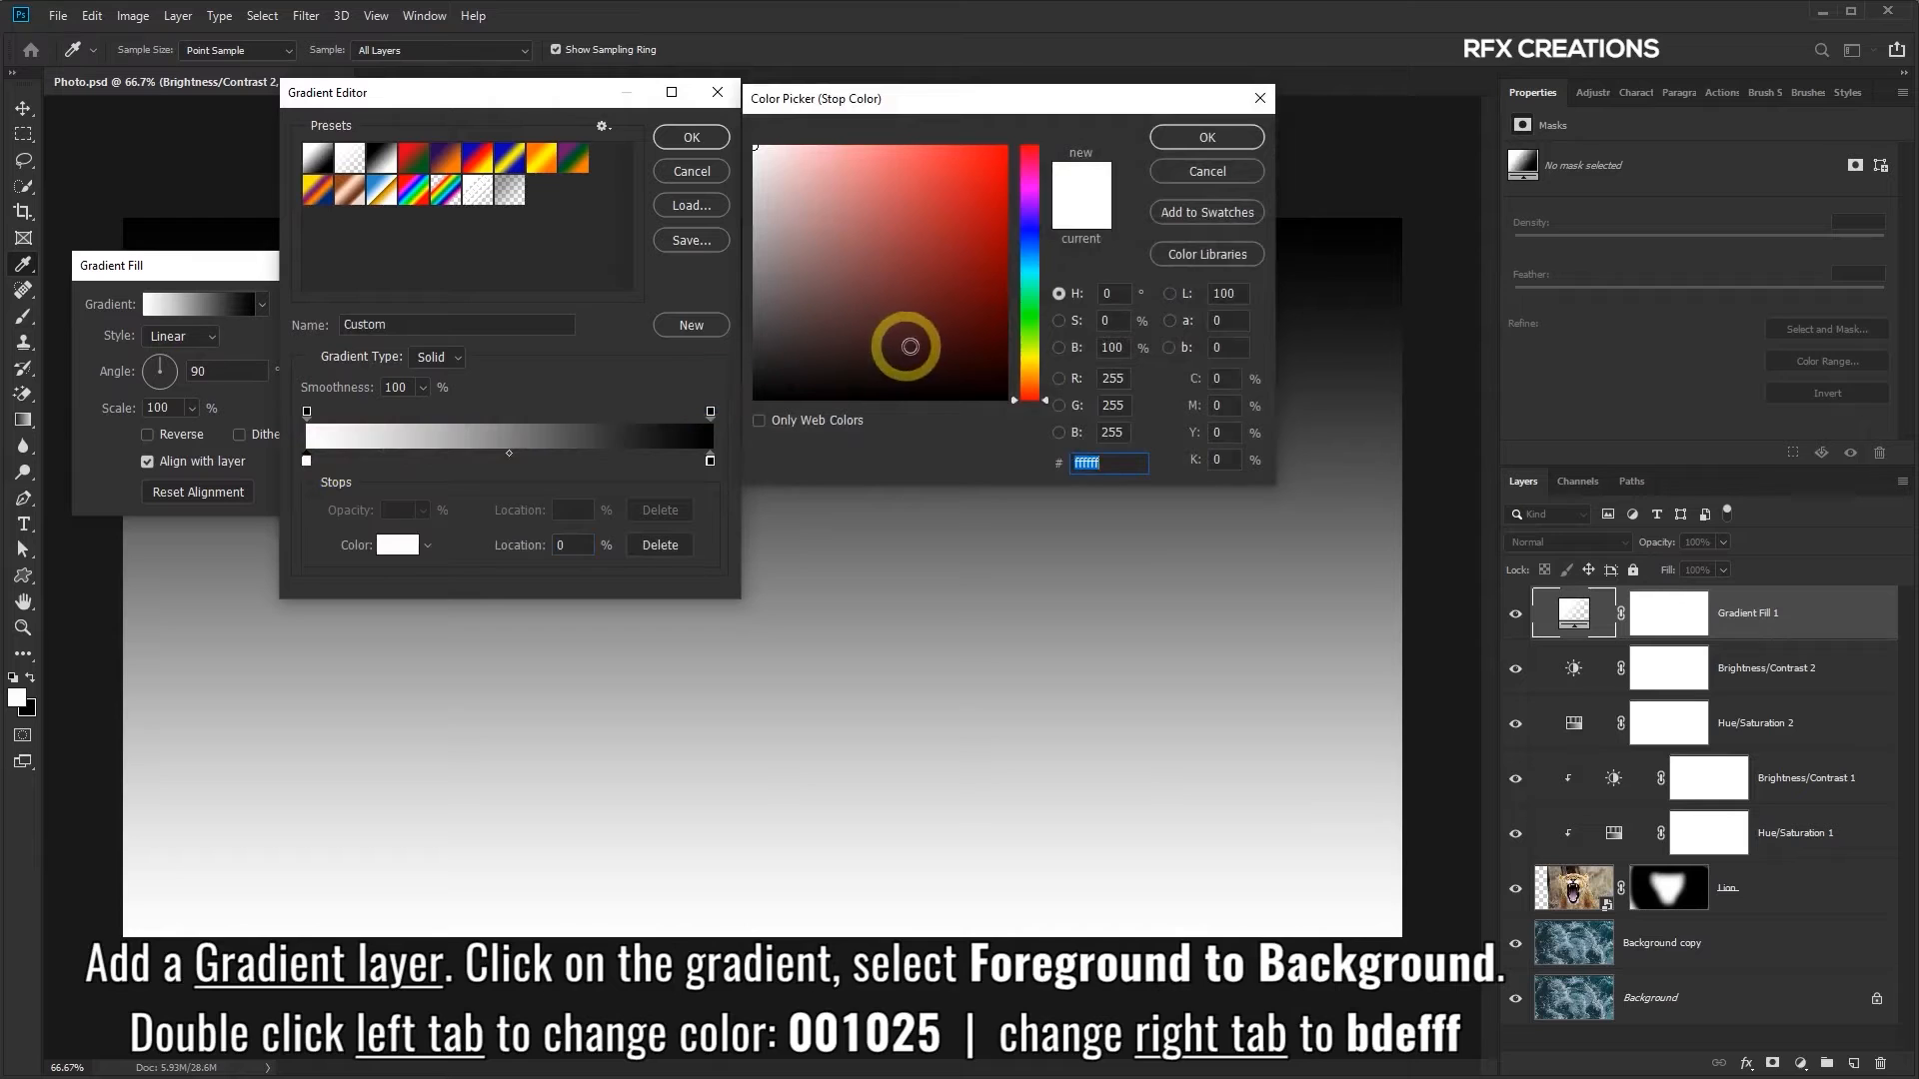
type("001025")
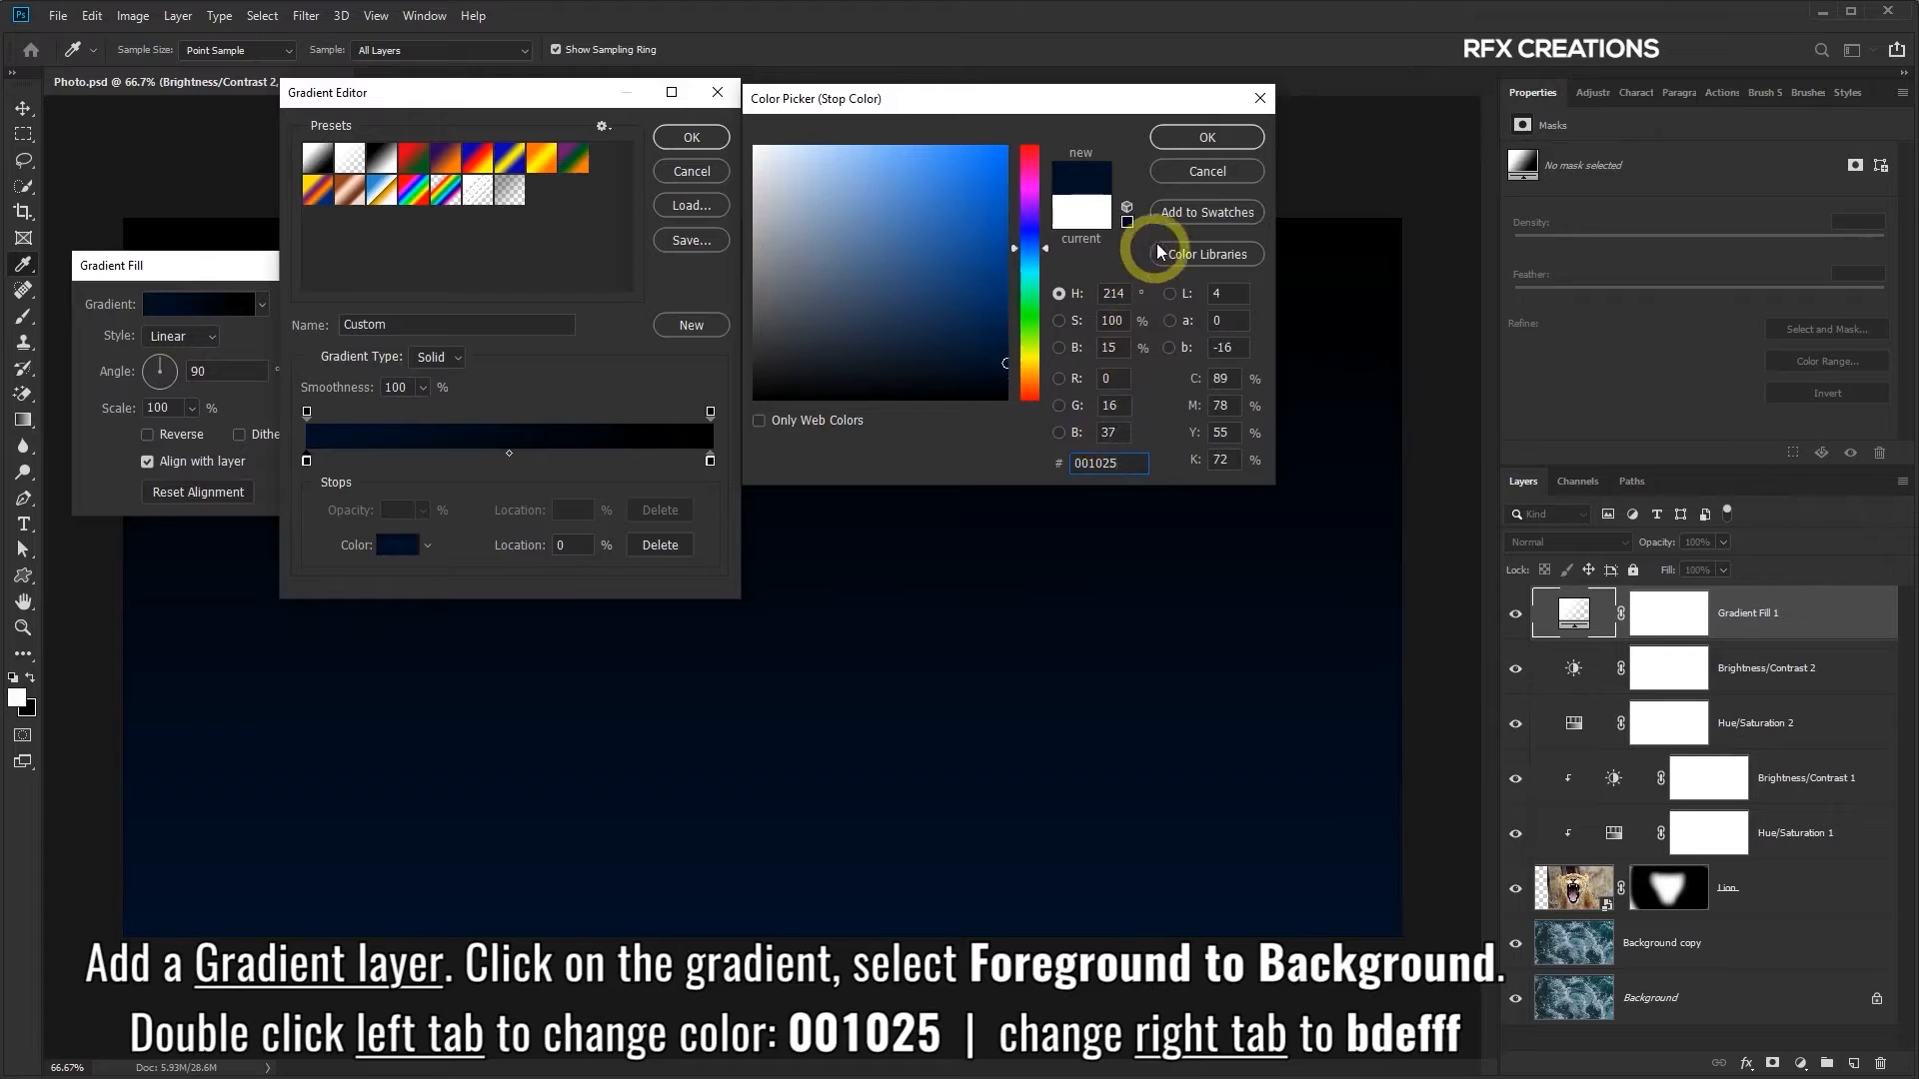
left_click(1187, 140)
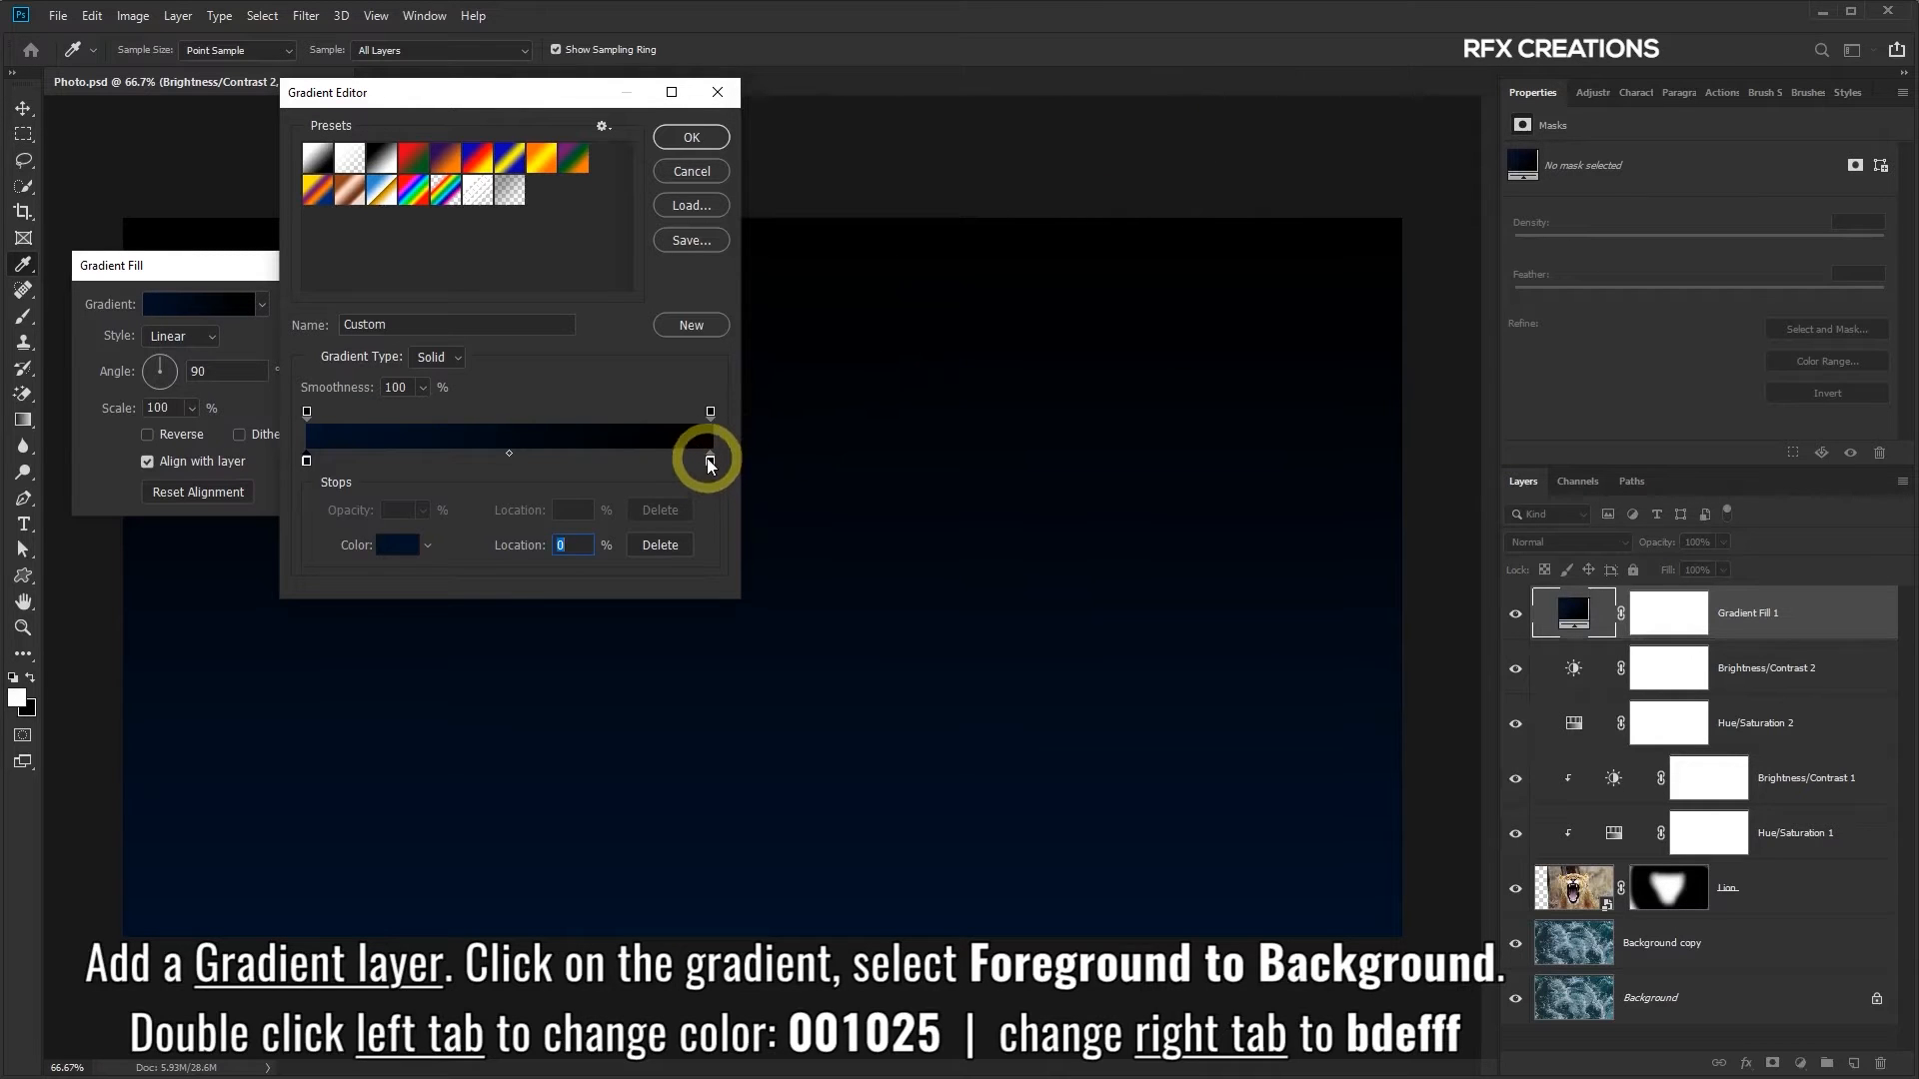
left_click(393, 545)
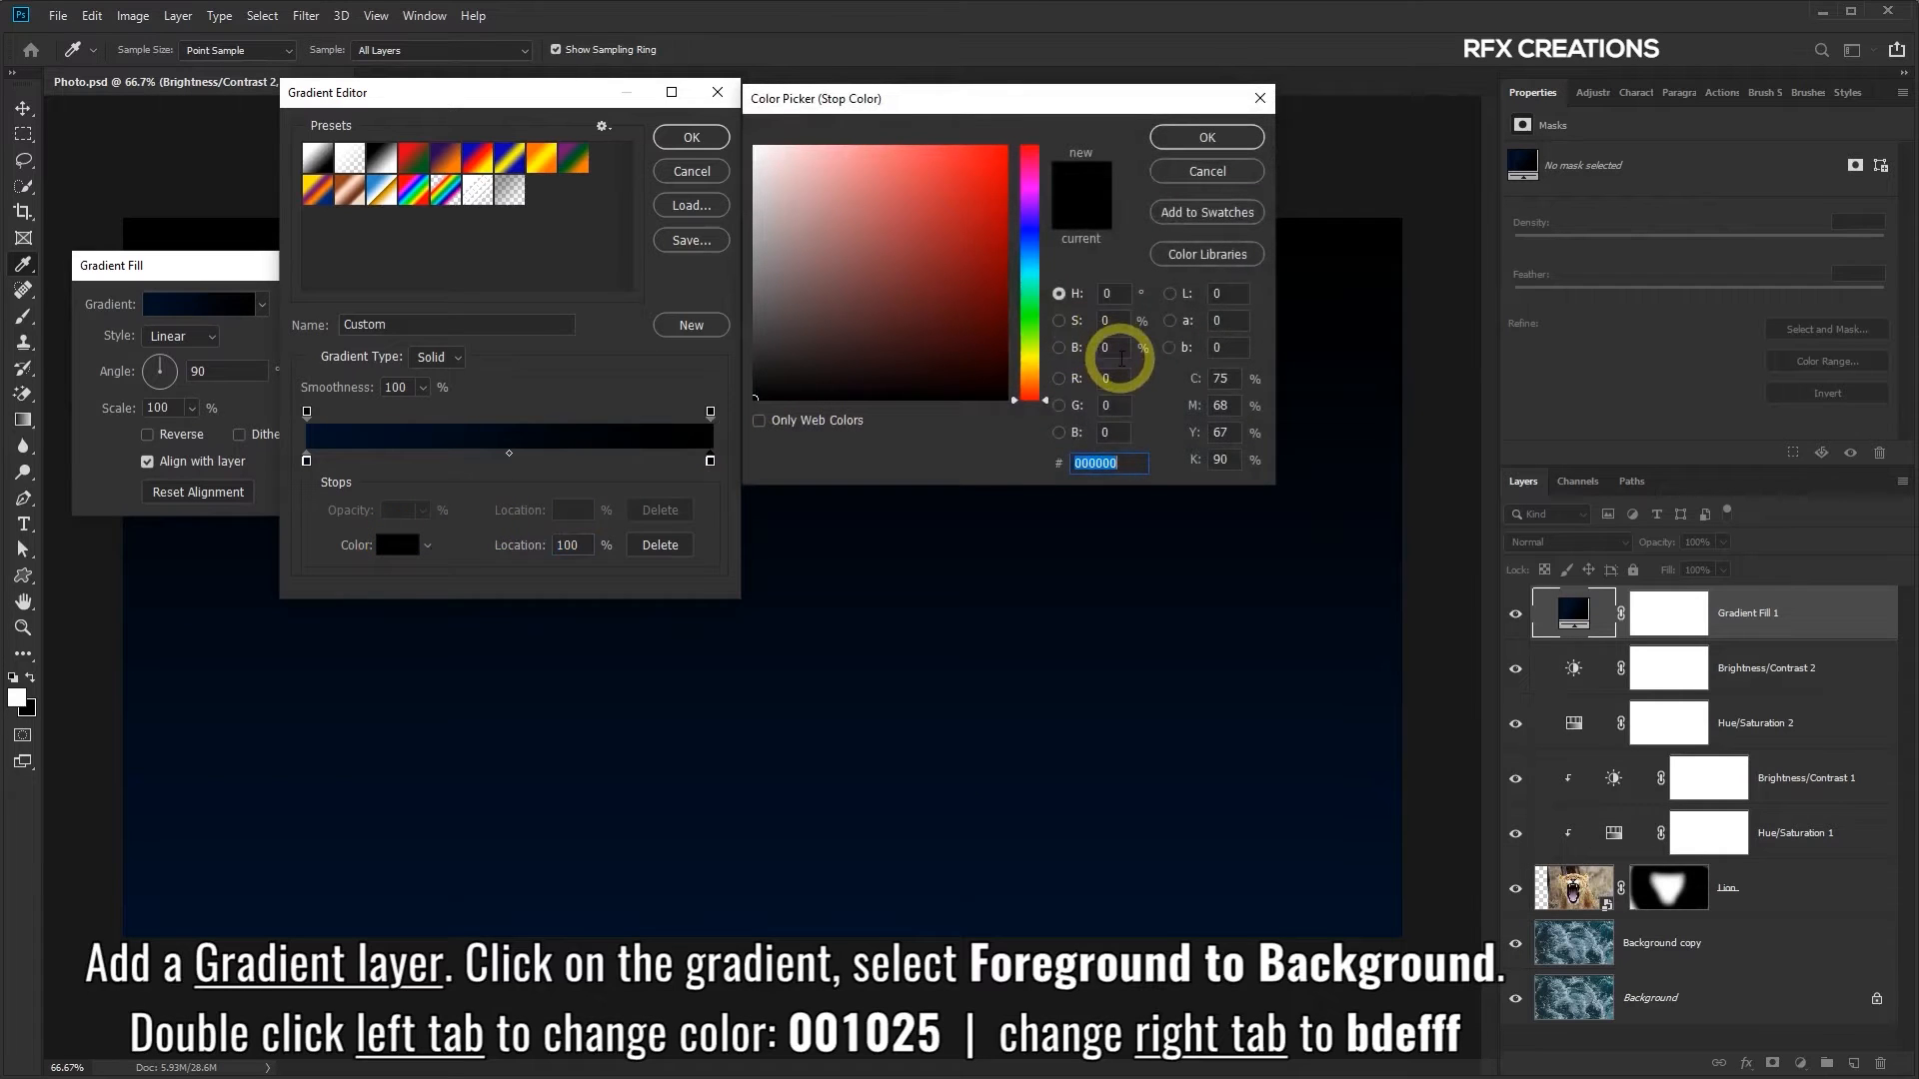
type("bdefff")
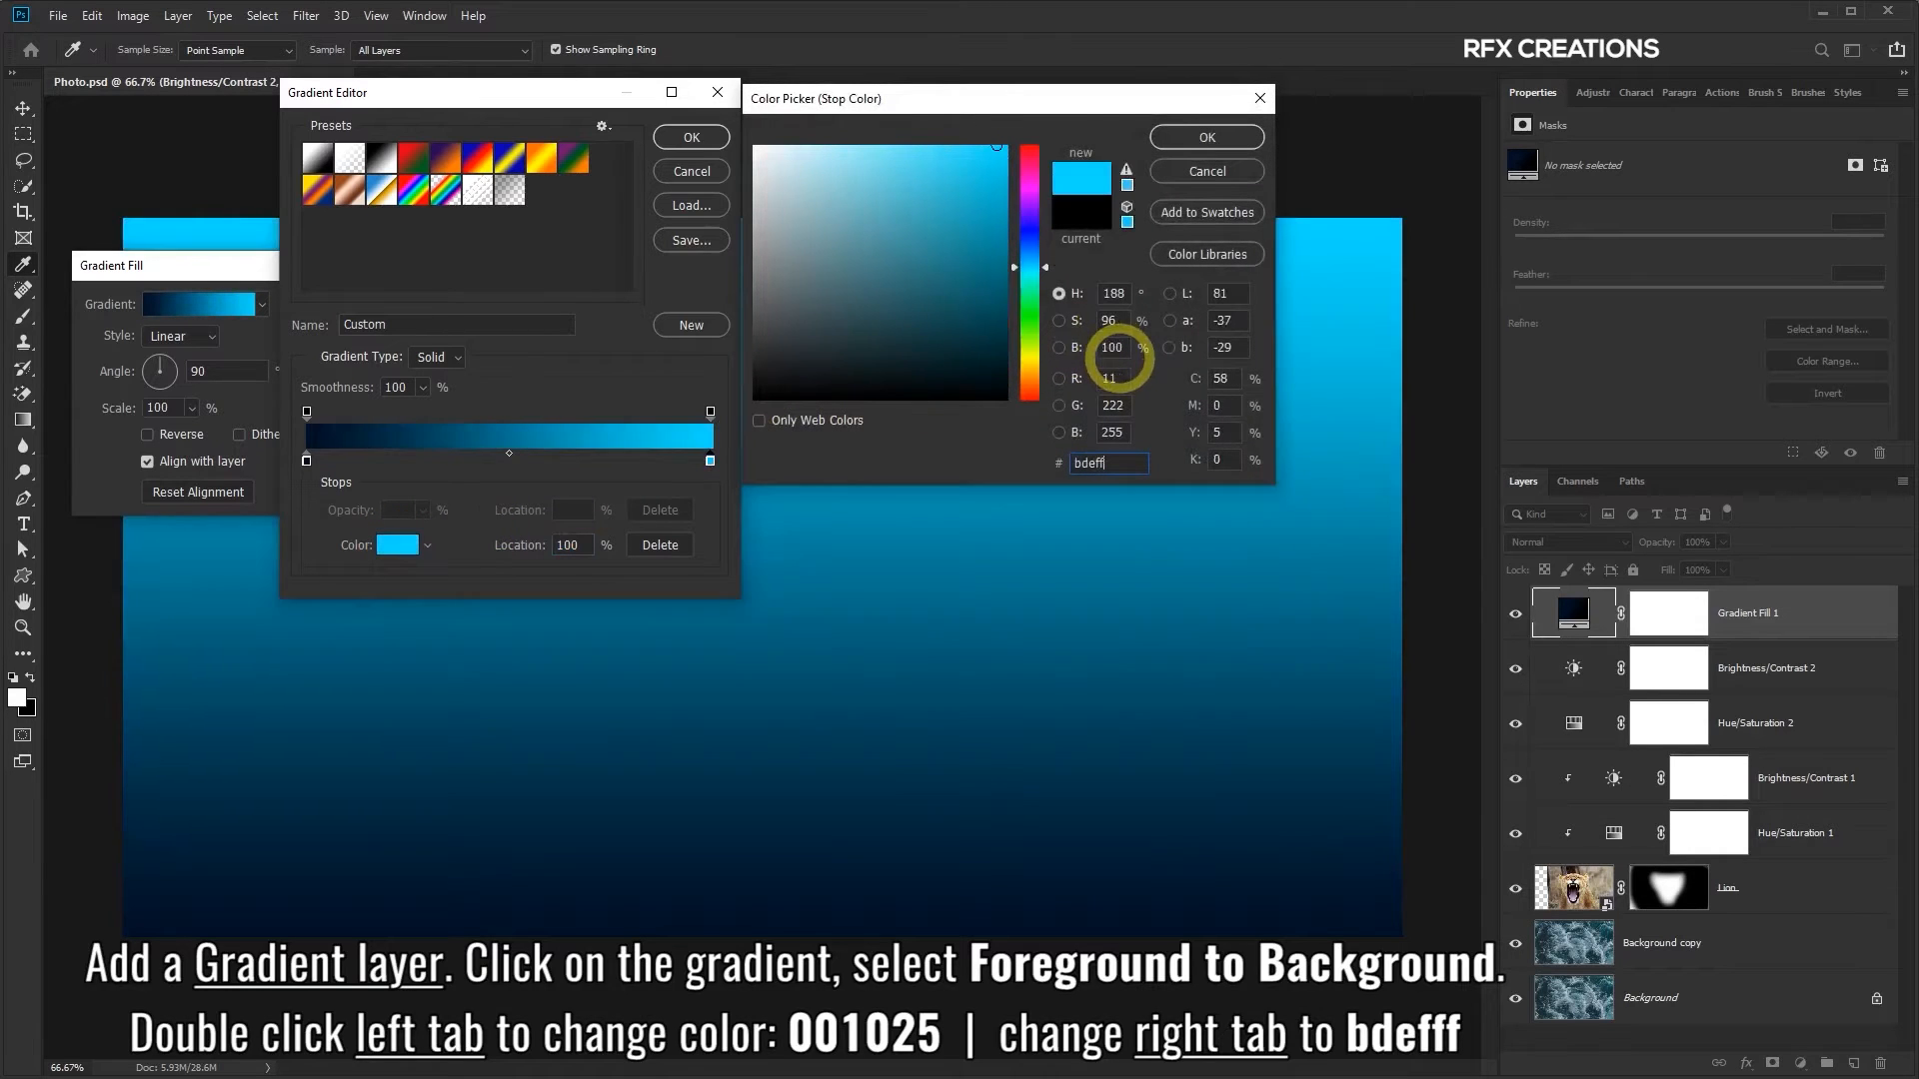
left_click(1194, 137)
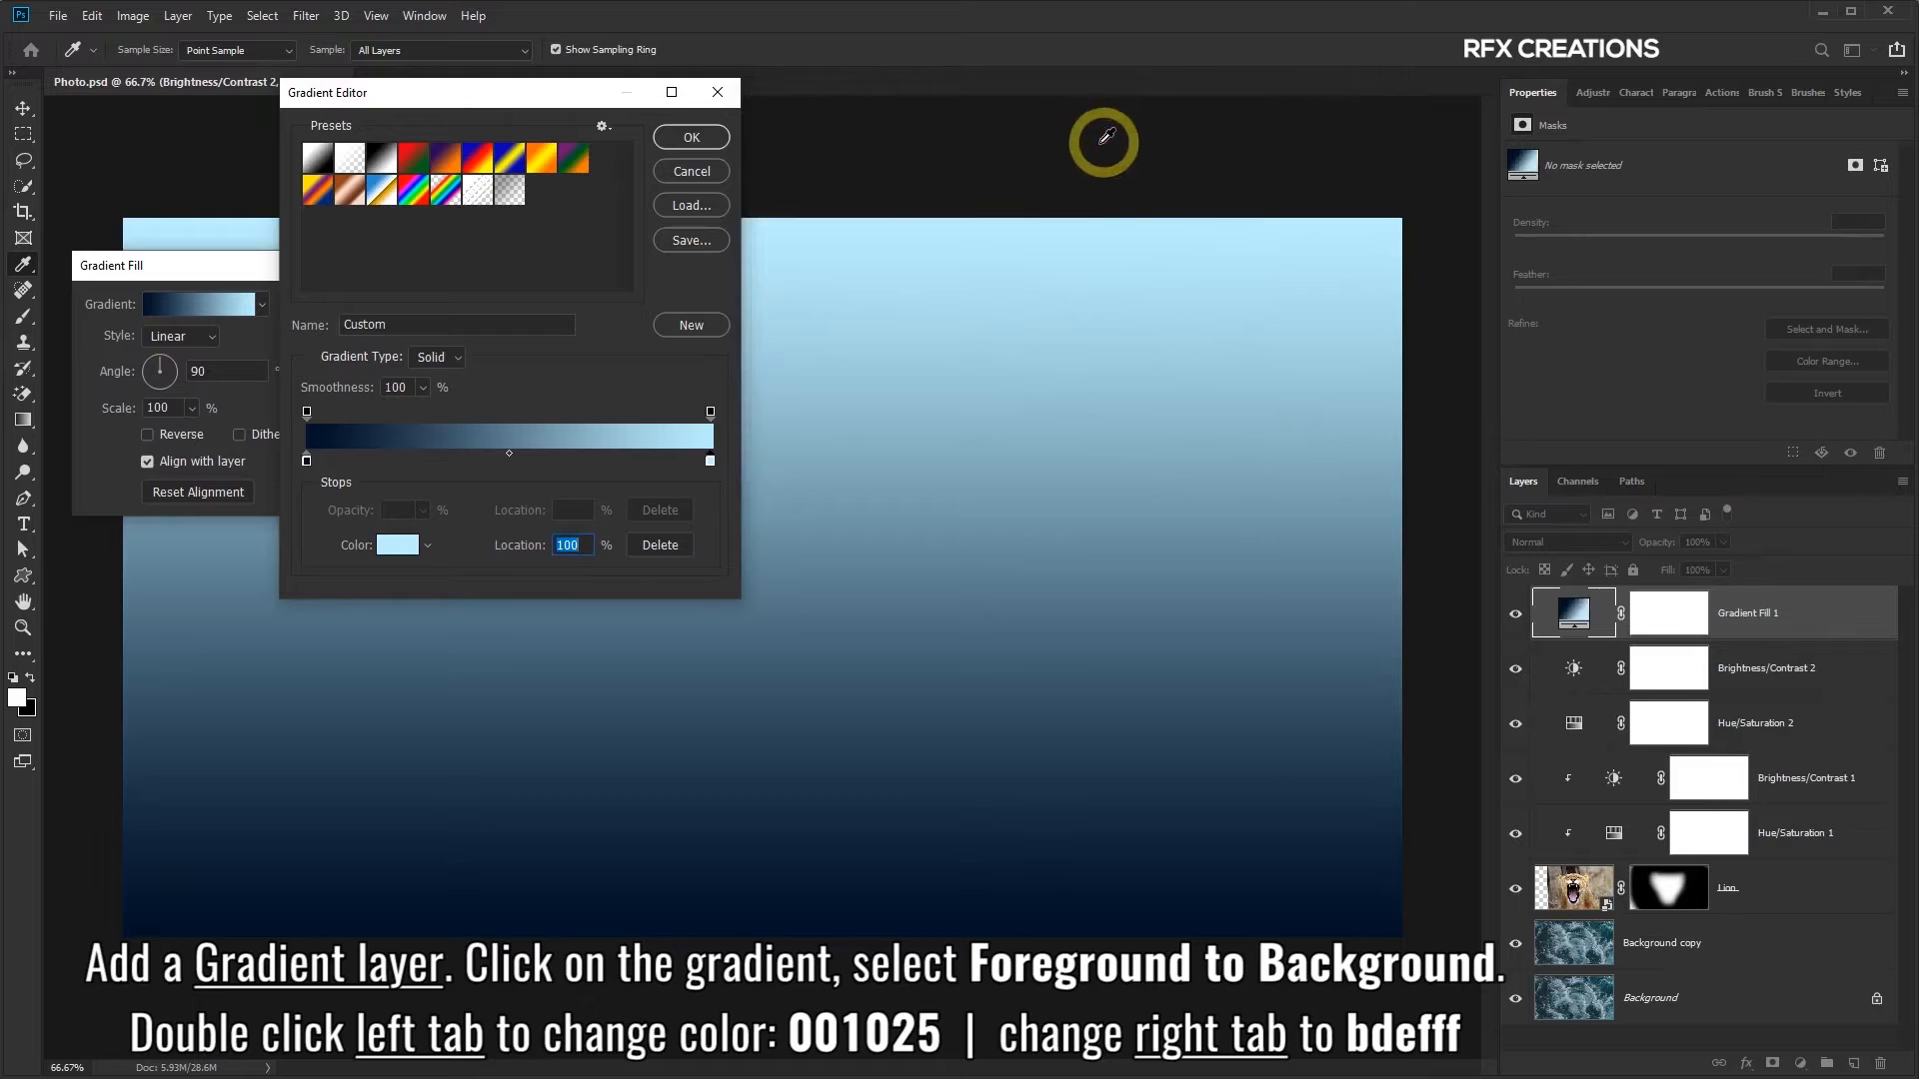
left_click(690, 138)
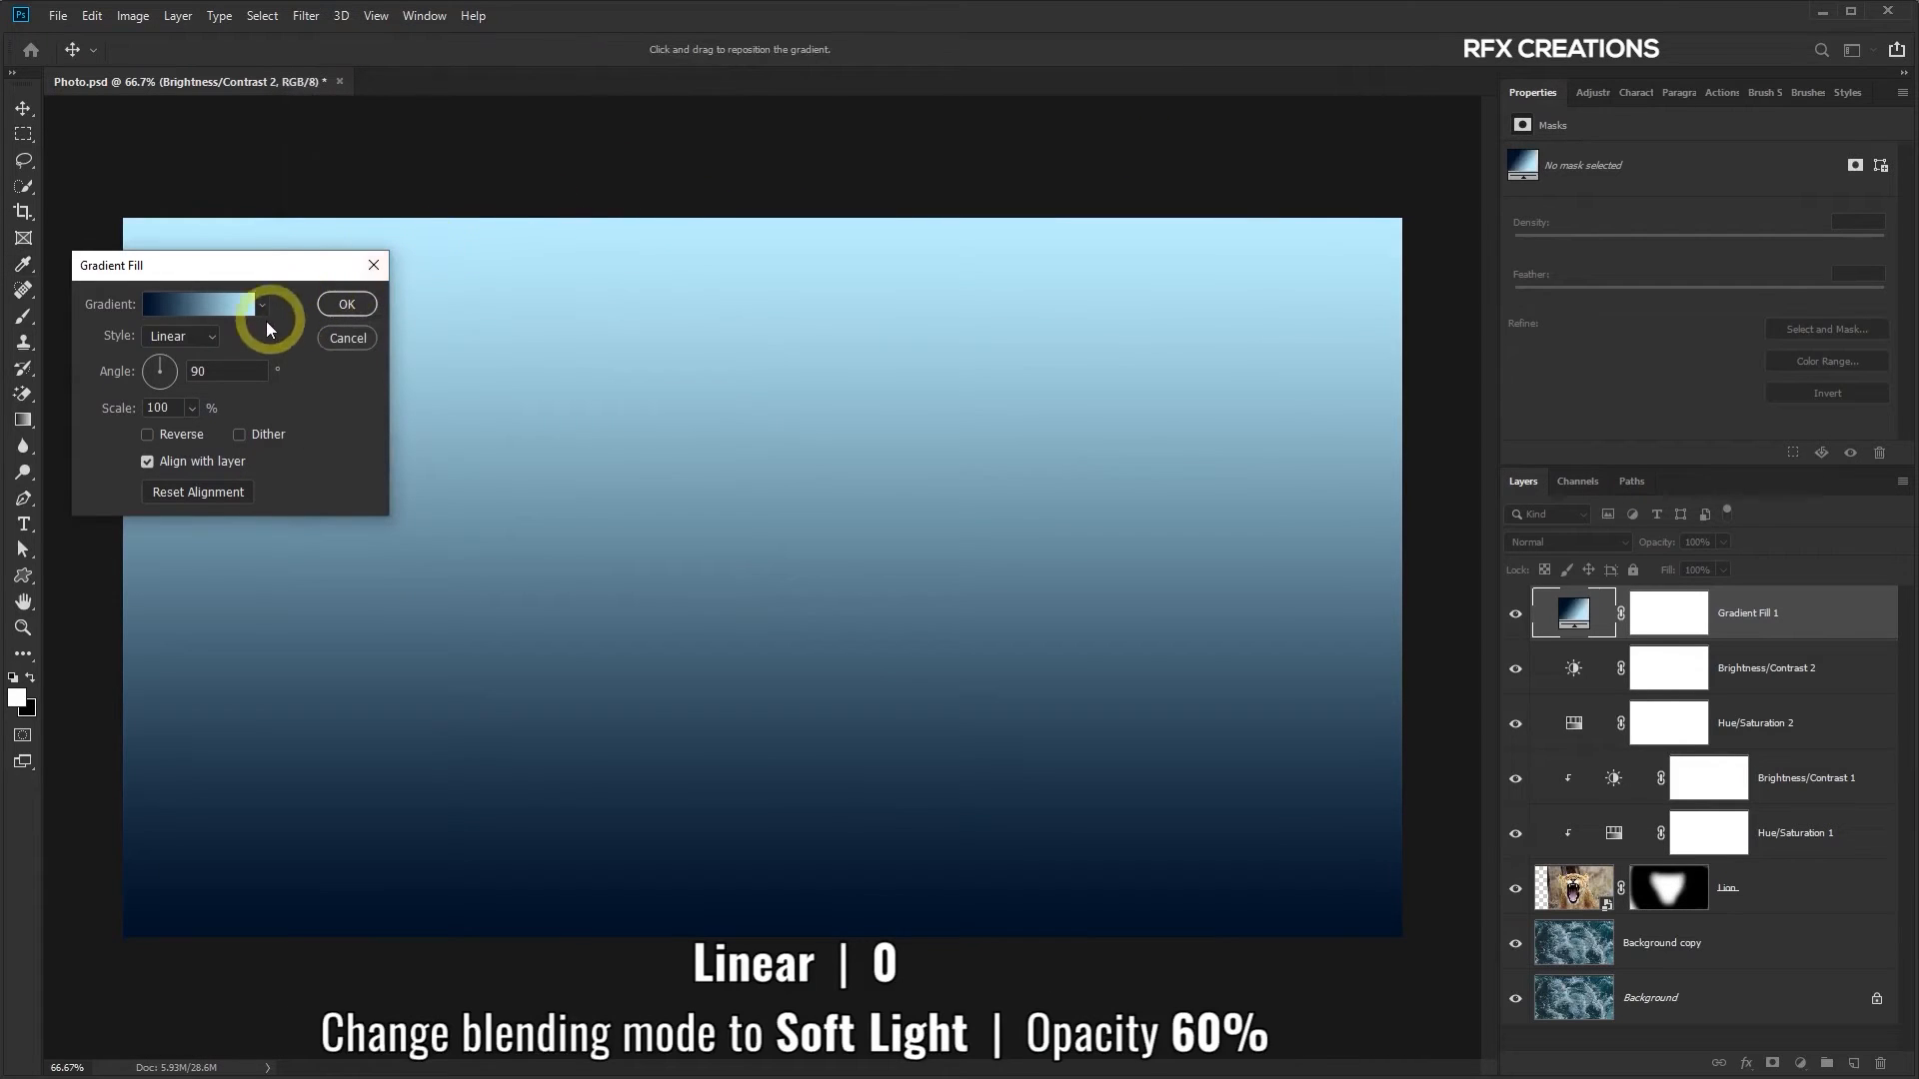
Keep the gradient fill's style Linear, set its angle to 0°, and apply the fill
left_click(204, 338)
double_click(189, 371)
type("0")
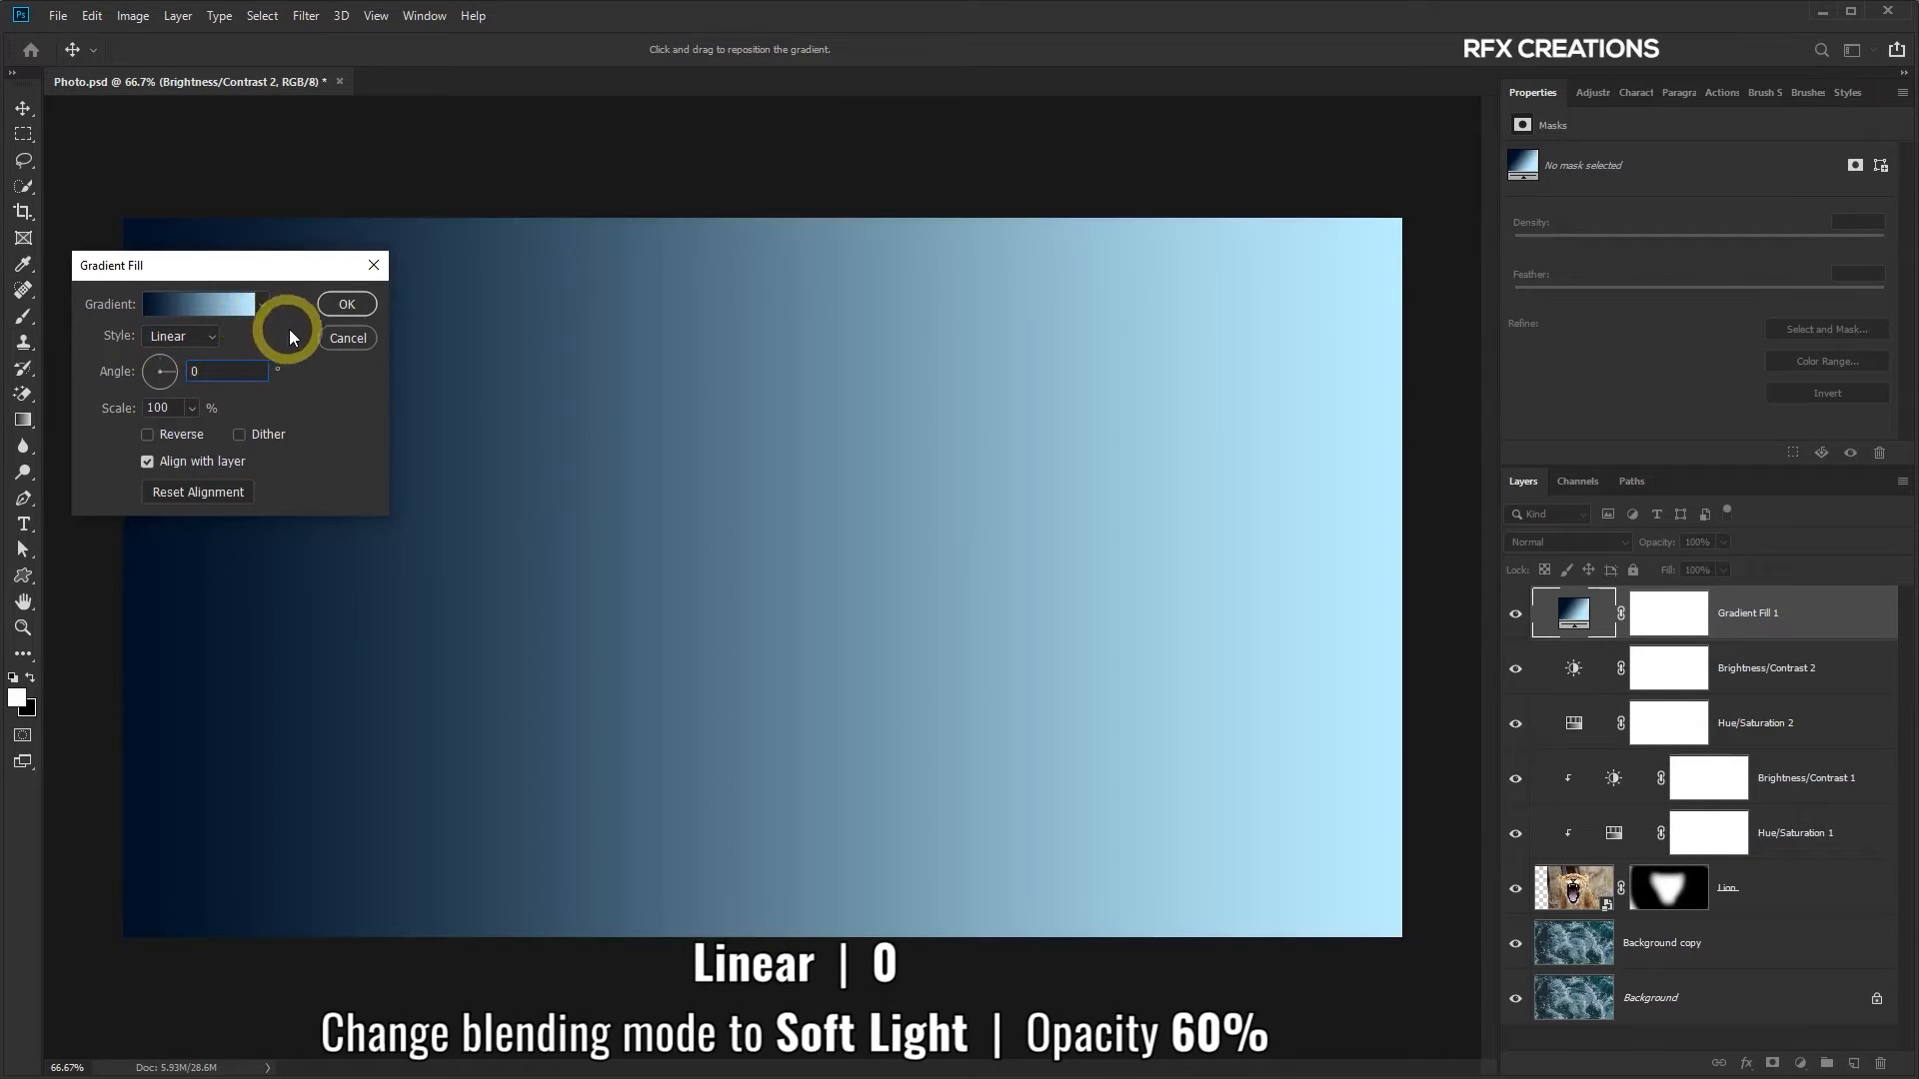
left_click(344, 303)
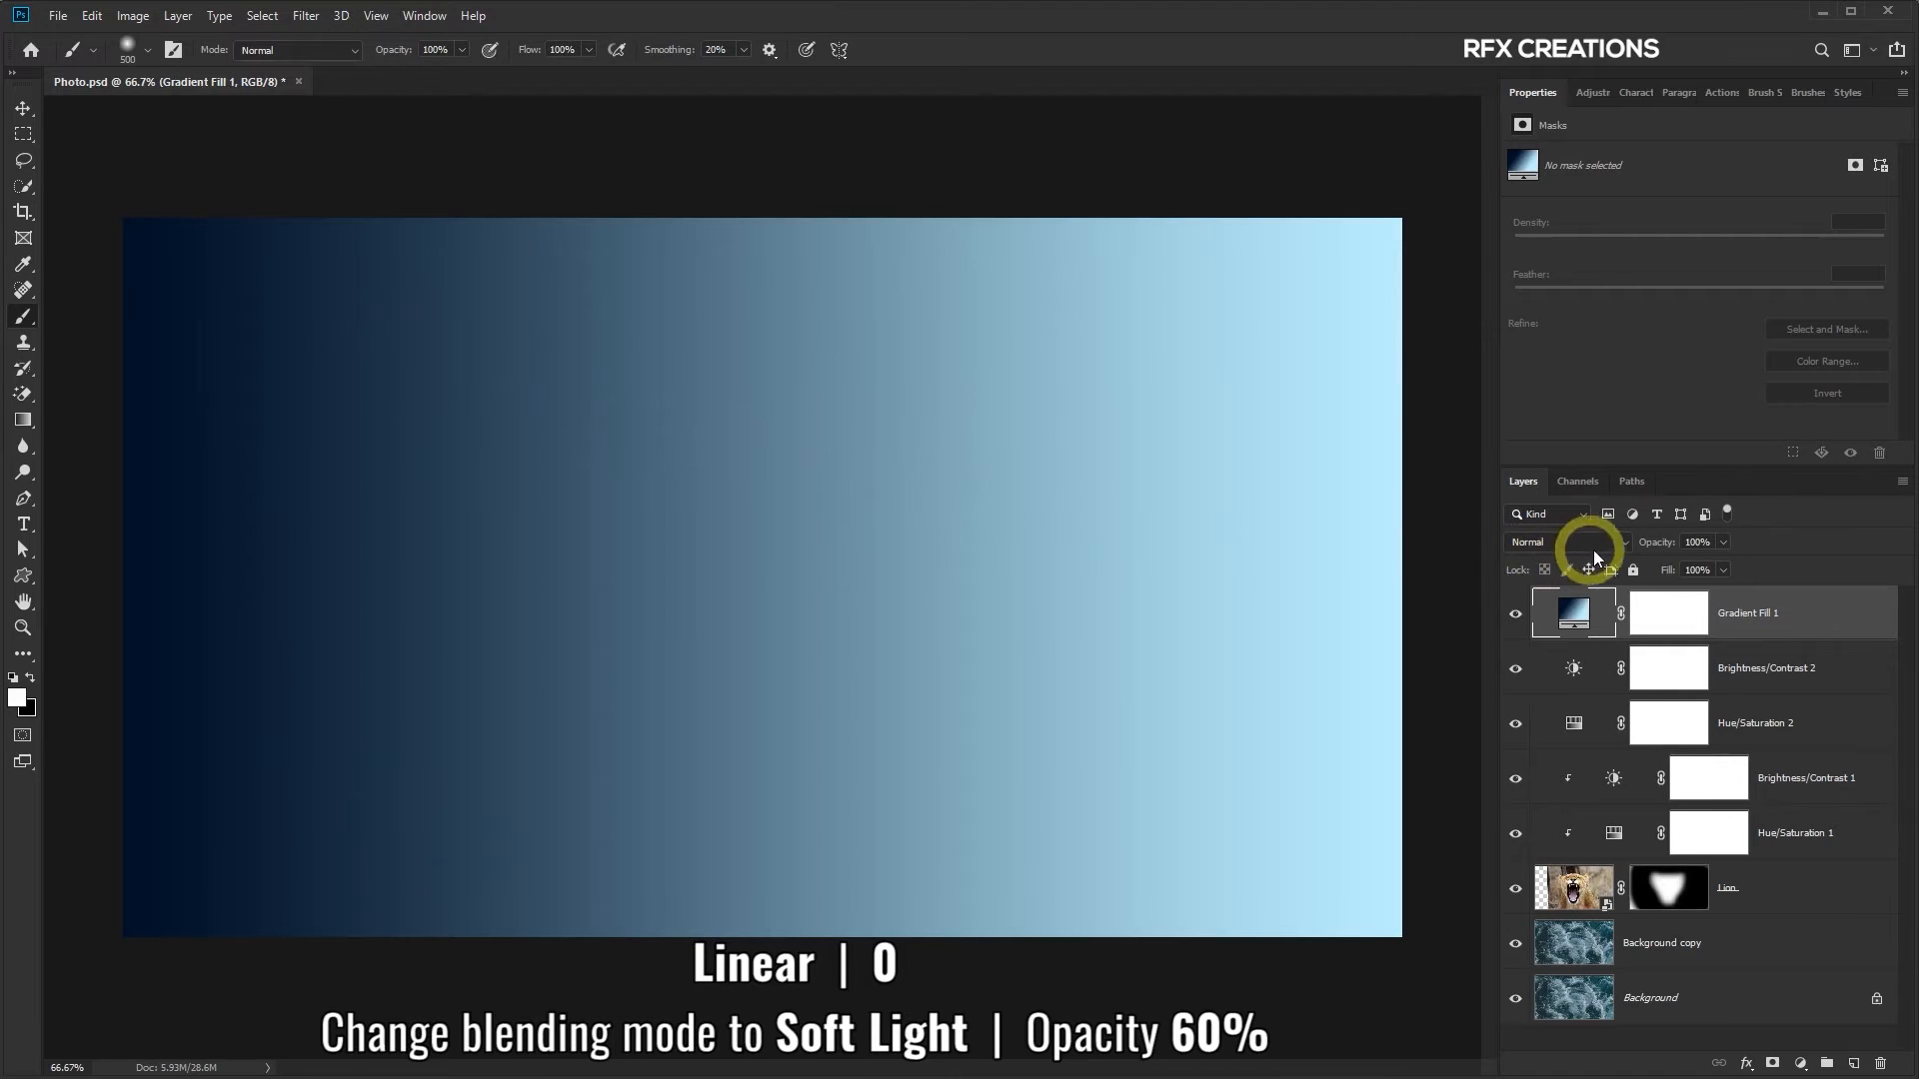
Set the Gradient Fill 1 layer to Soft Light at 60% opacity, and compare the image with and without it
left_click(1622, 546)
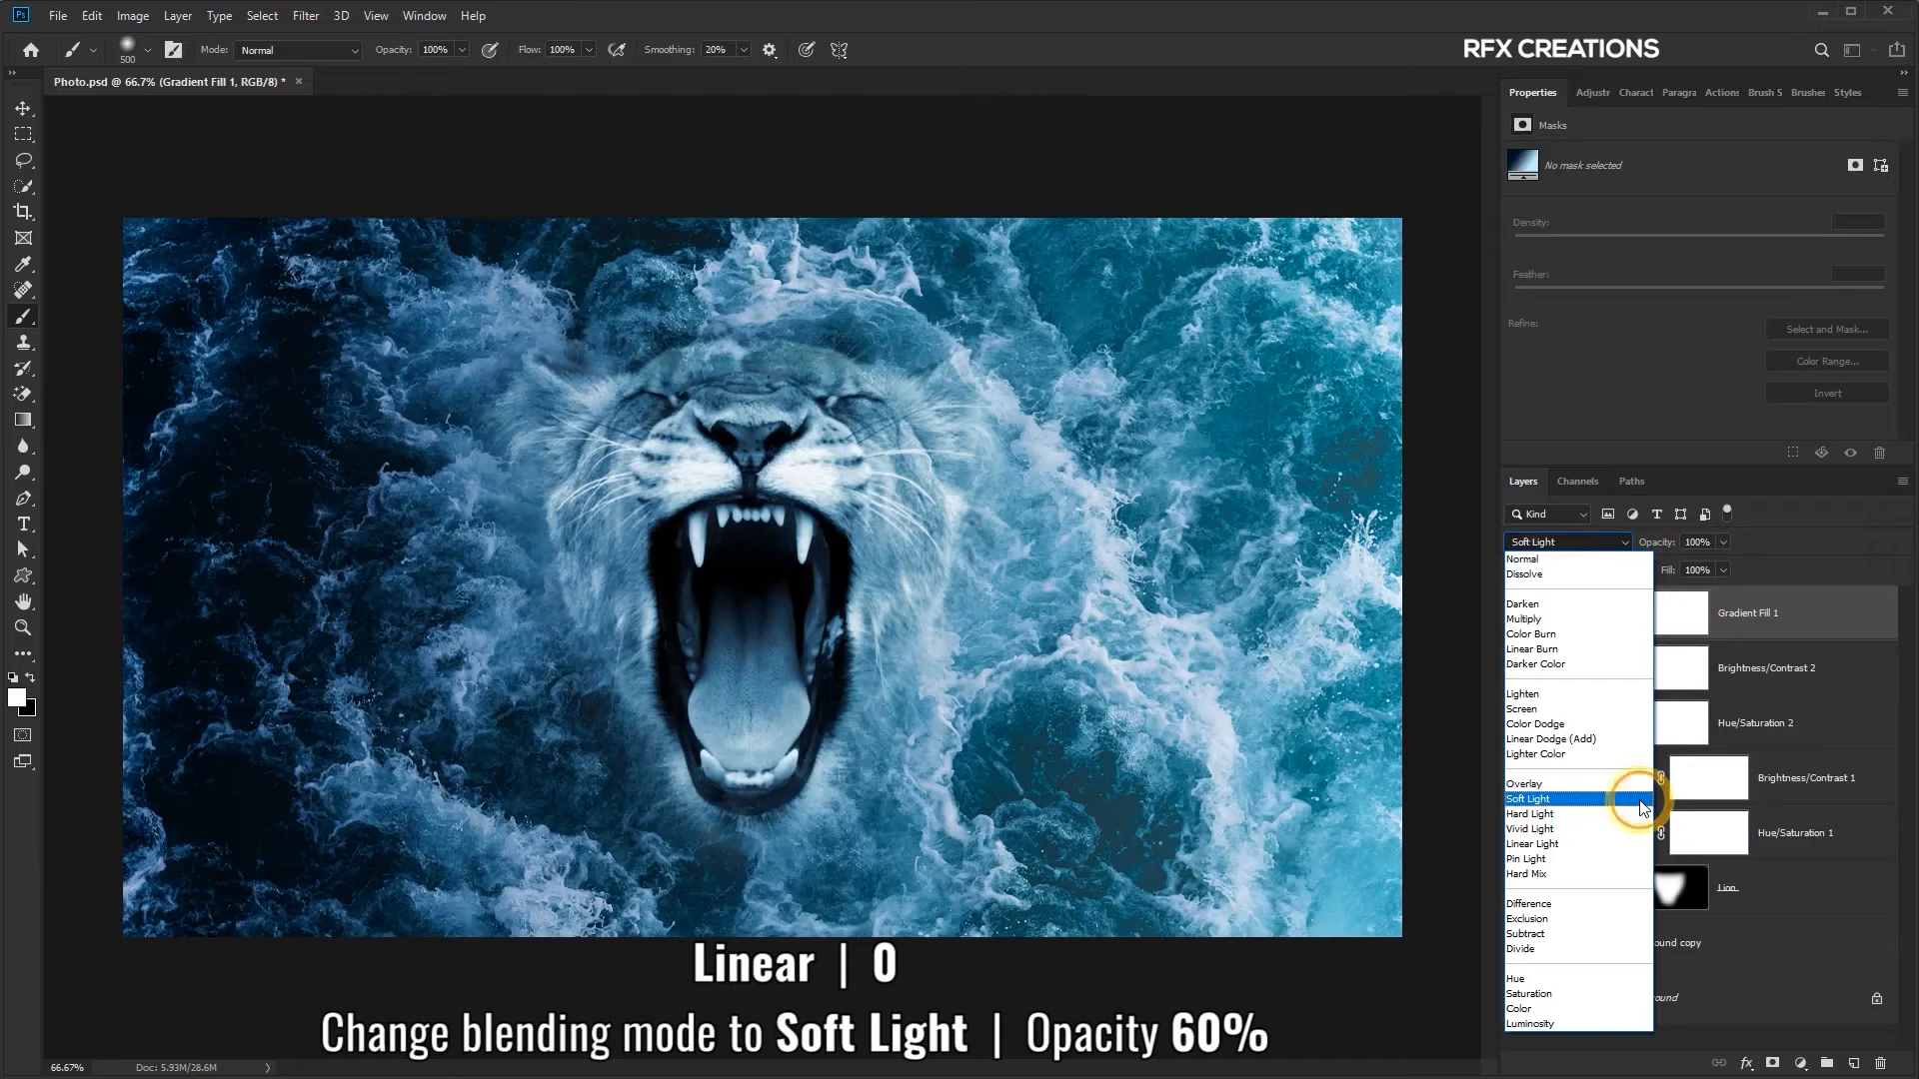
left_click(1642, 808)
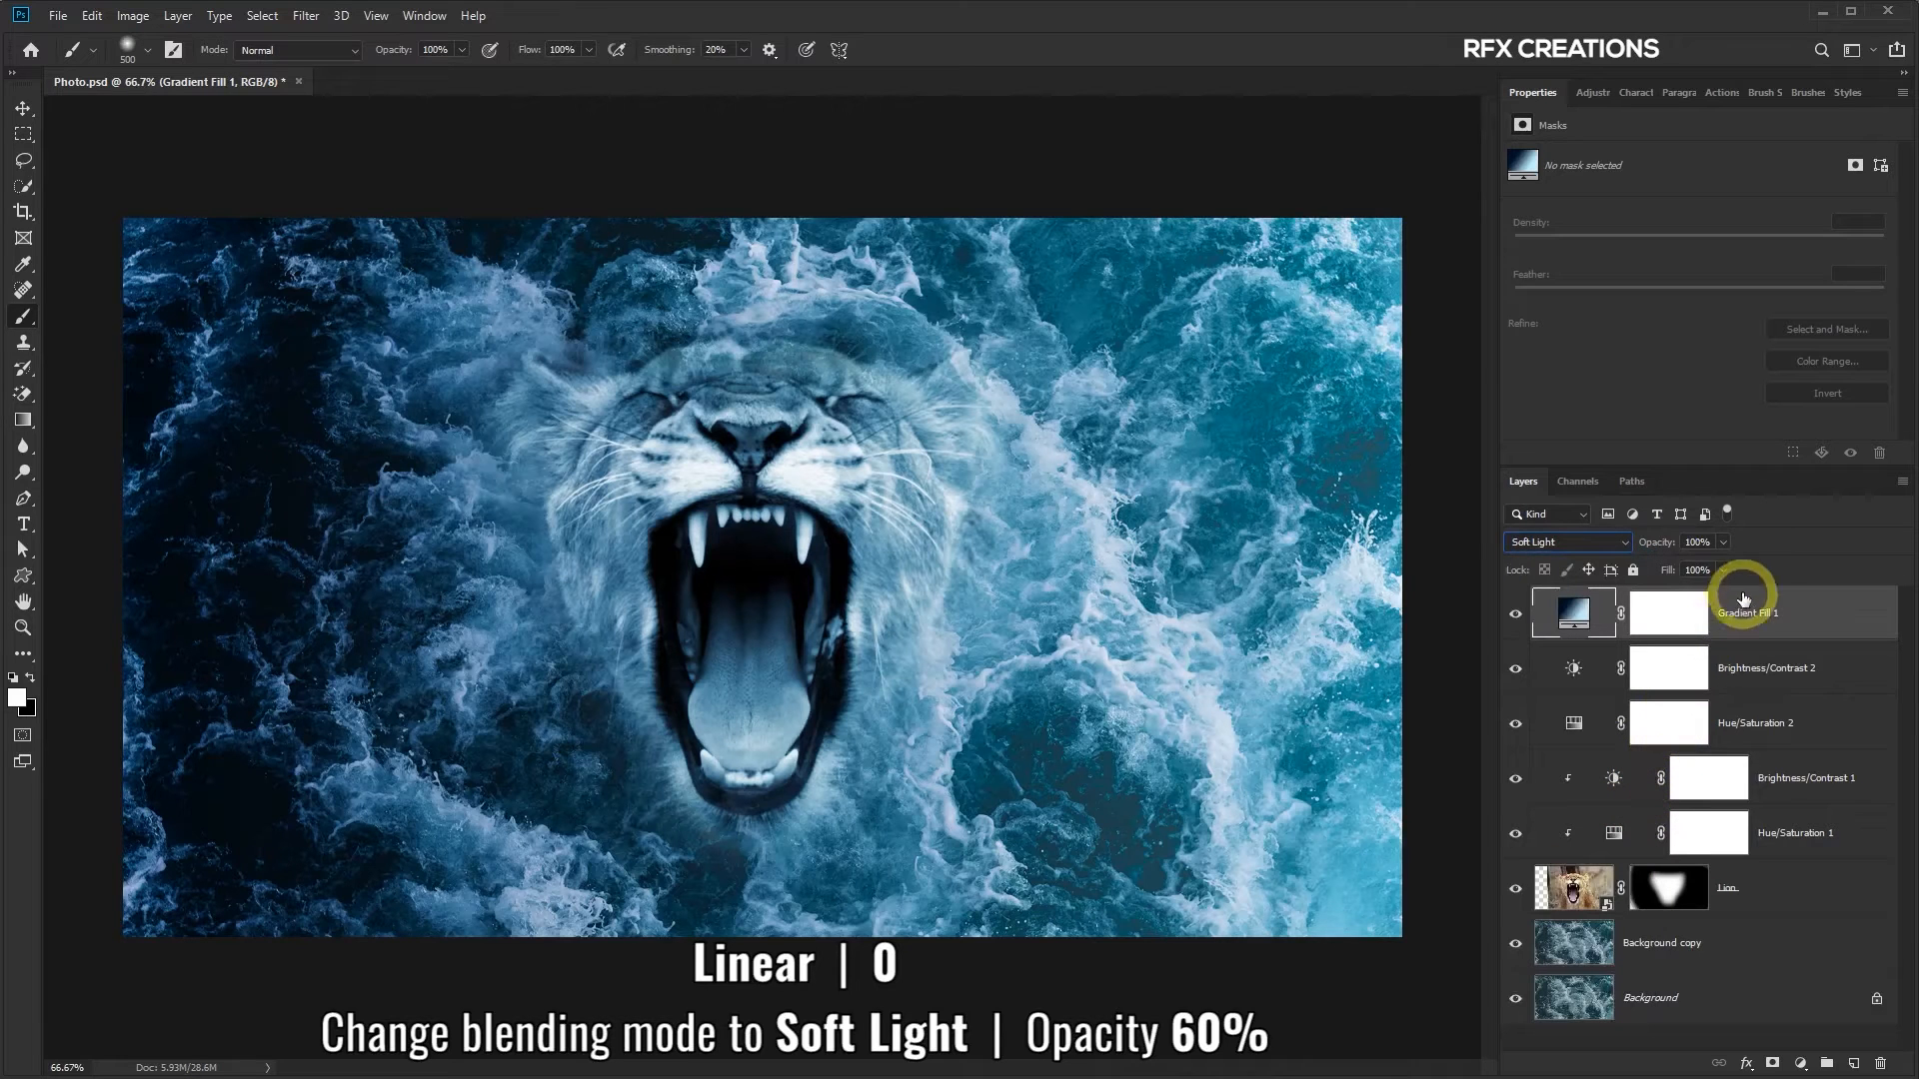
left_click(1723, 544)
left_click_drag(1724, 561, 1698, 560)
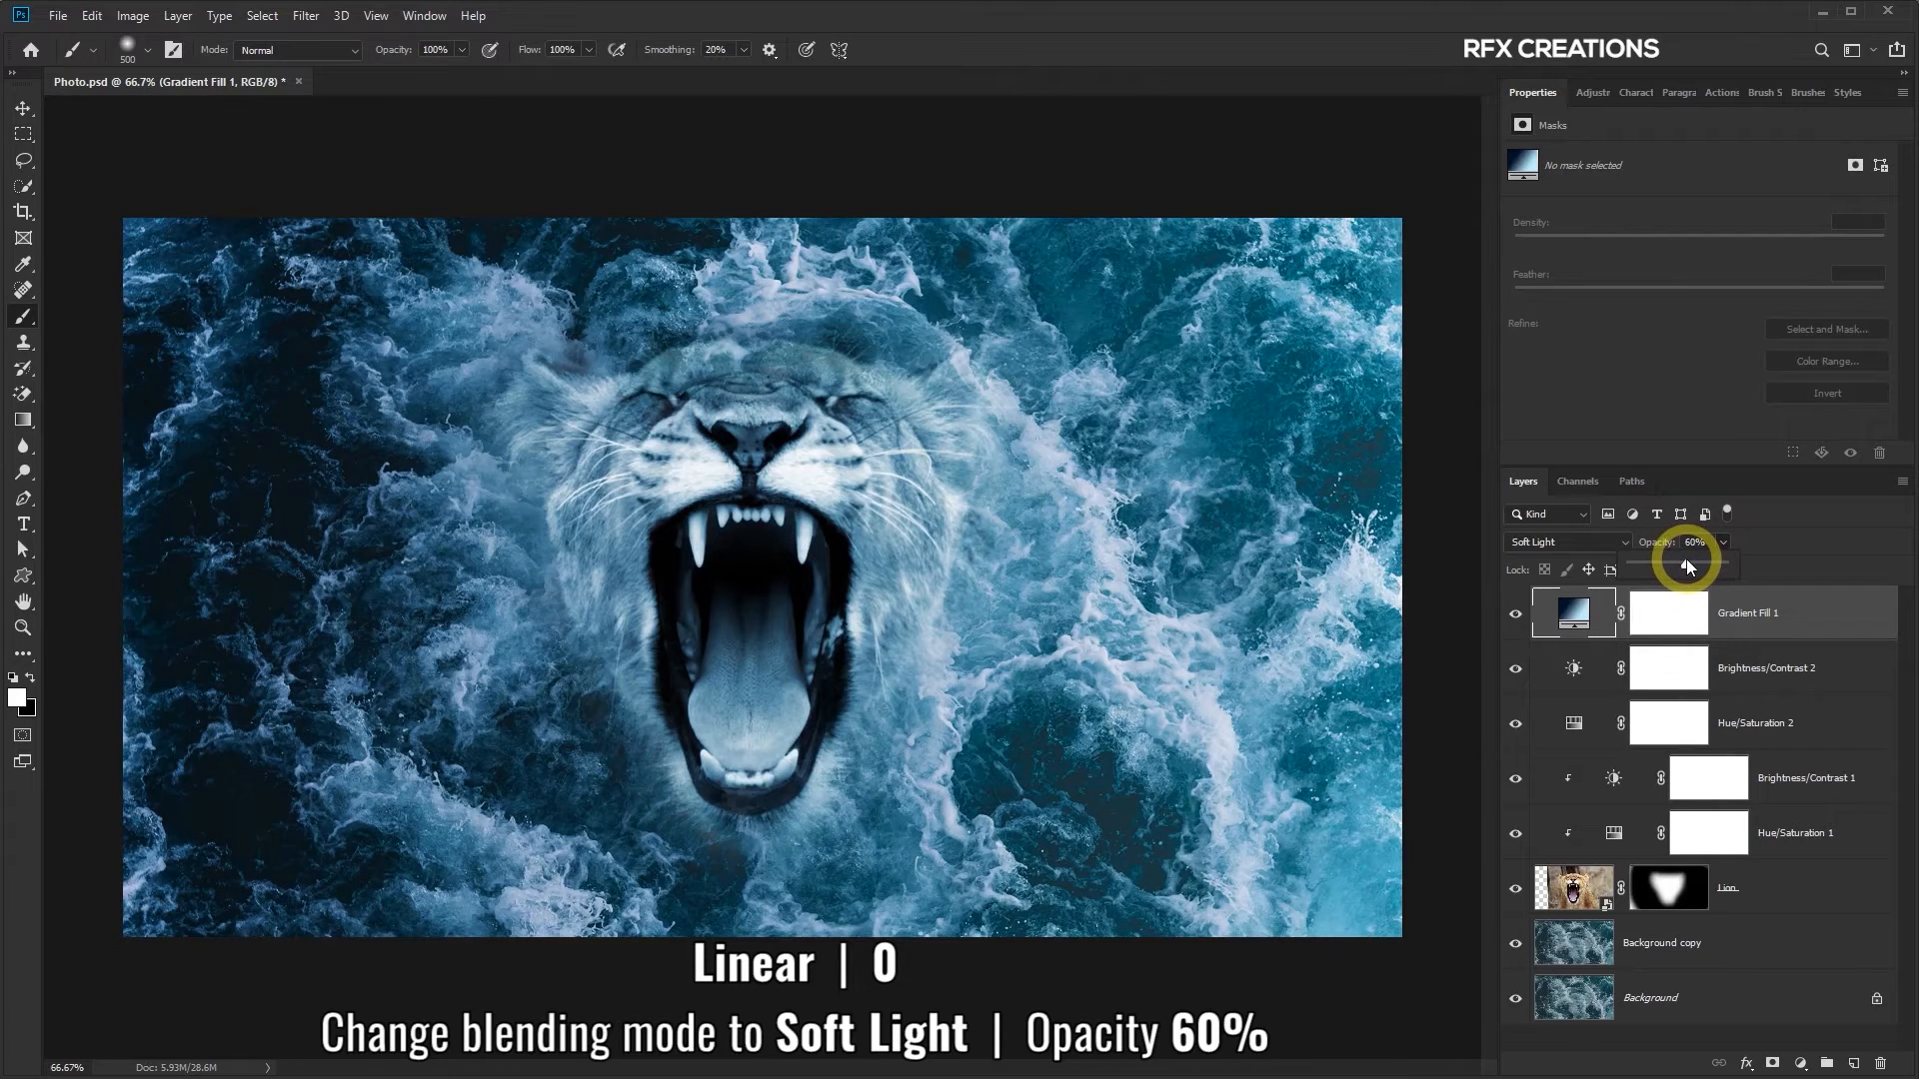
left_click(1517, 614)
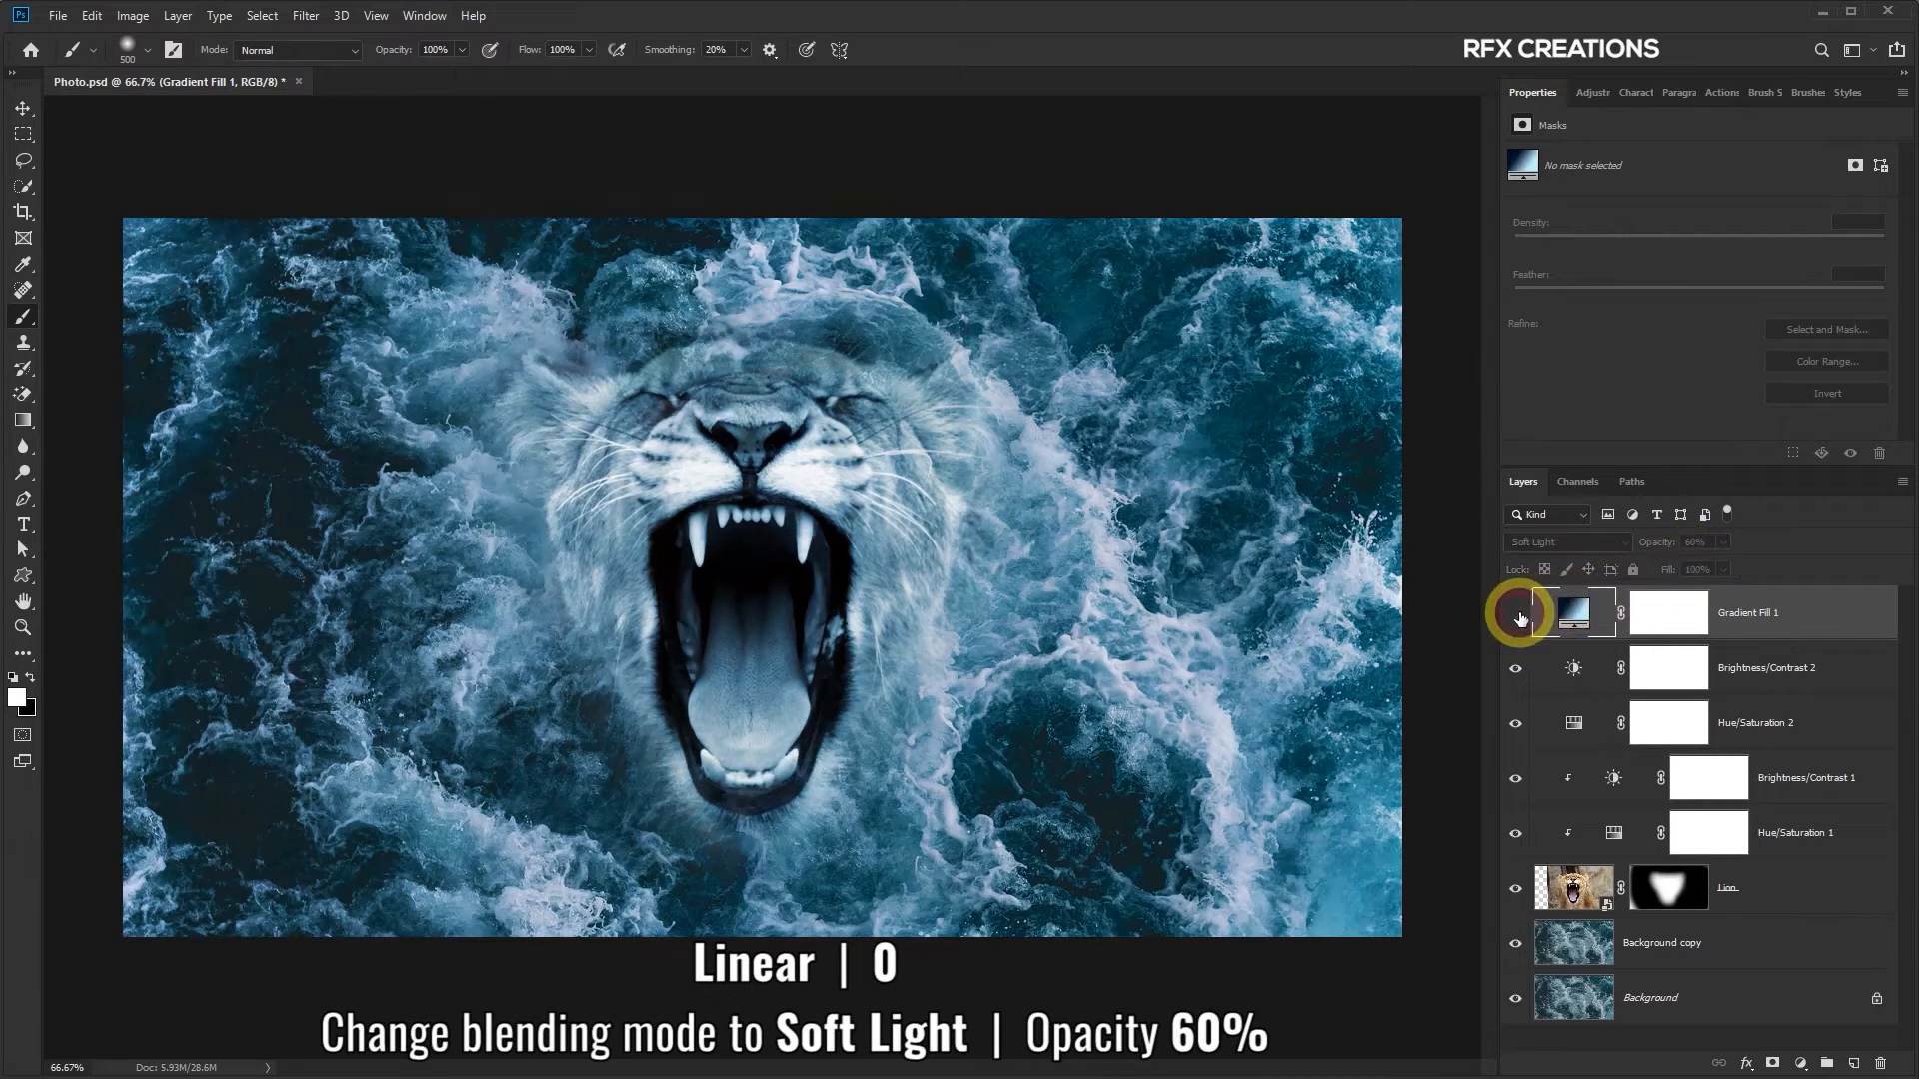
left_click(1517, 614)
left_click(1517, 615)
left_click(1517, 614)
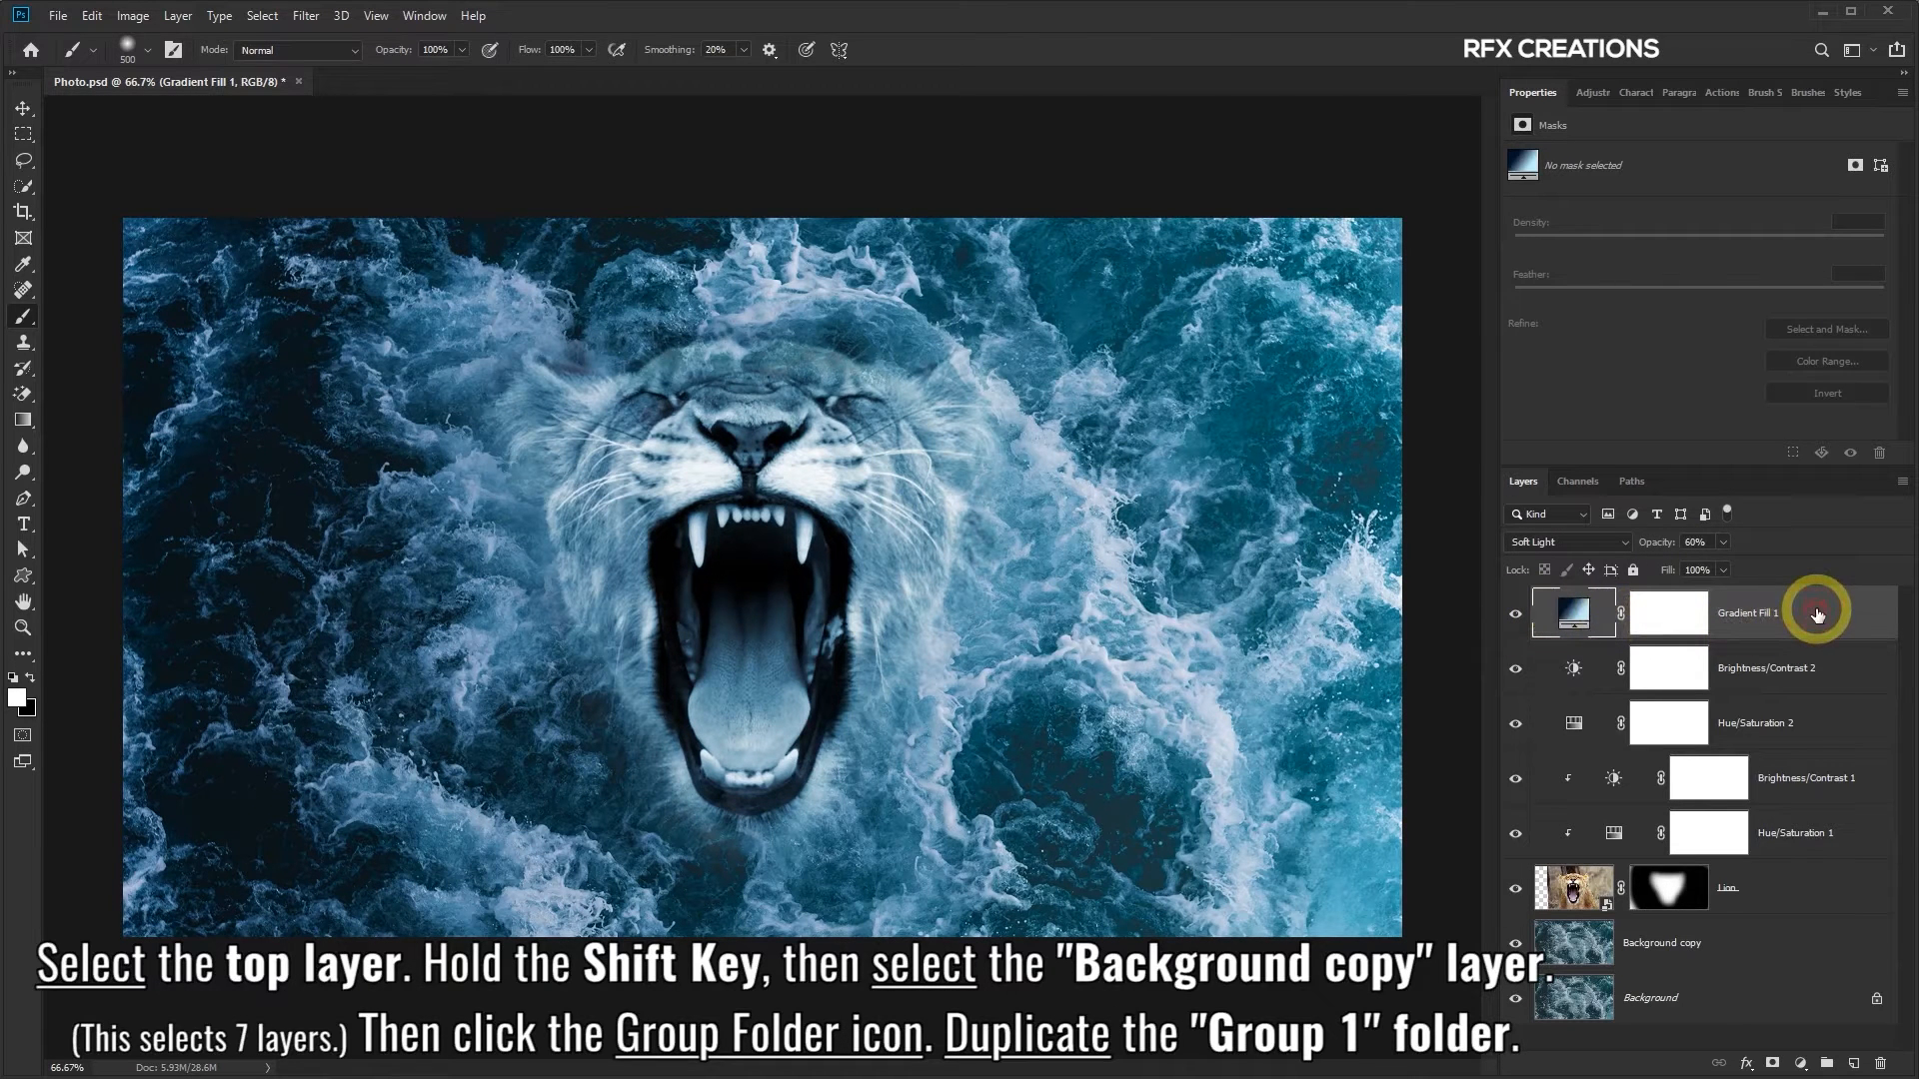
Group all layers from Gradient Fill 1 down to Background copy, and duplicate the resulting group
left_click(1770, 943, "shift")
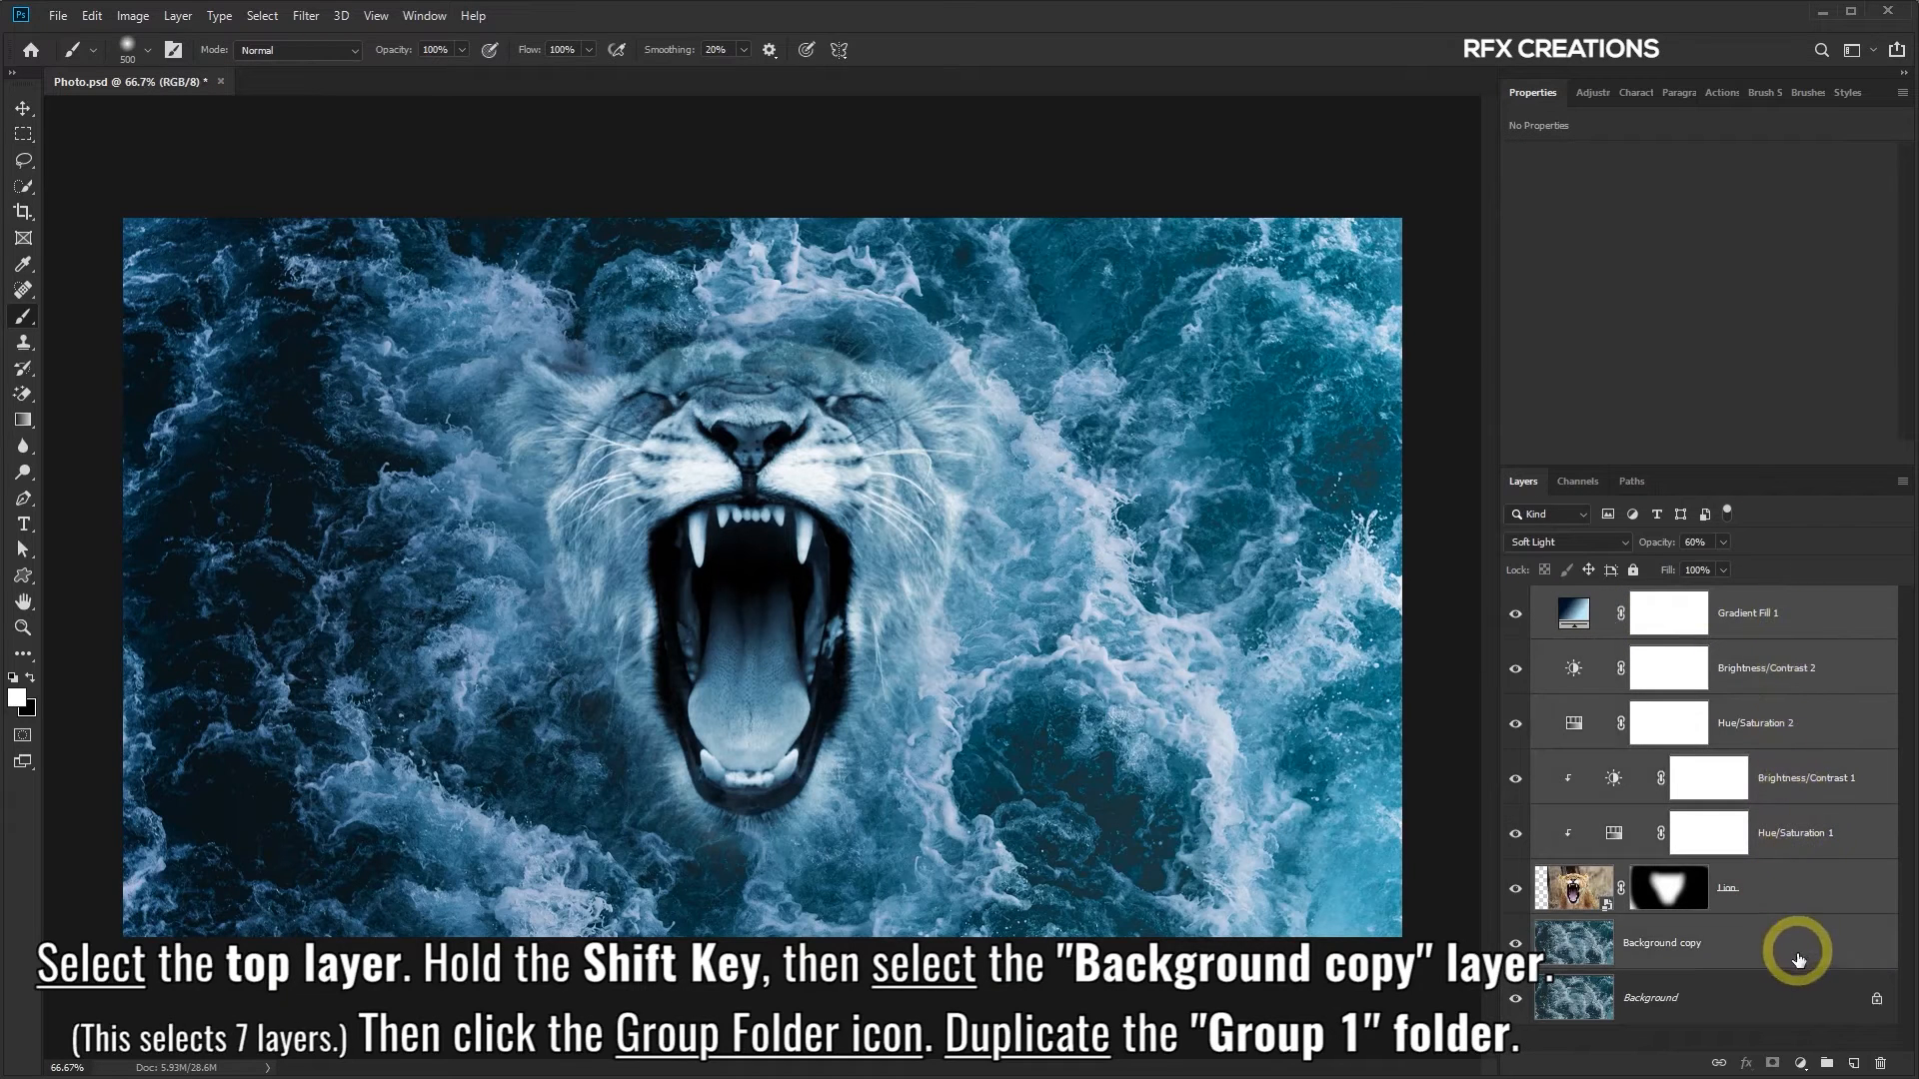
left_click(1827, 1064)
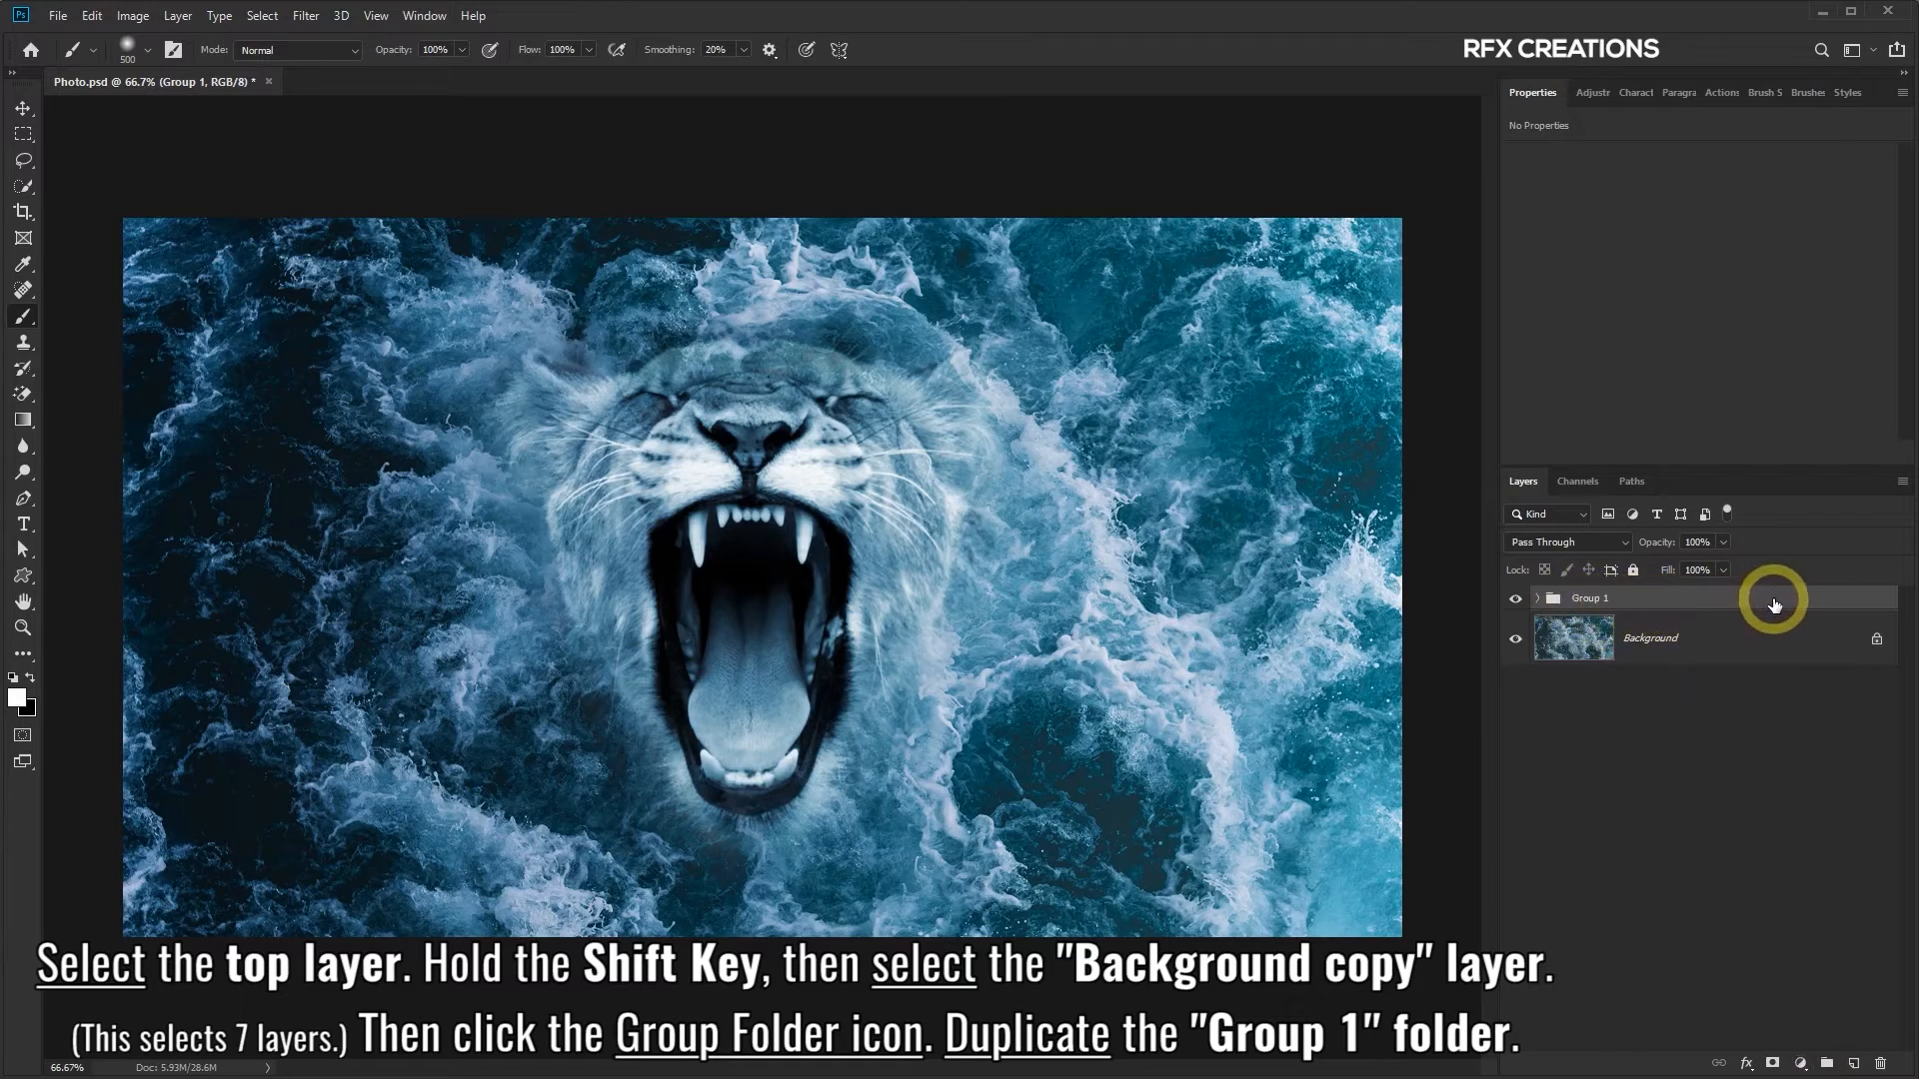
left_click_drag(1775, 606, 1855, 1066)
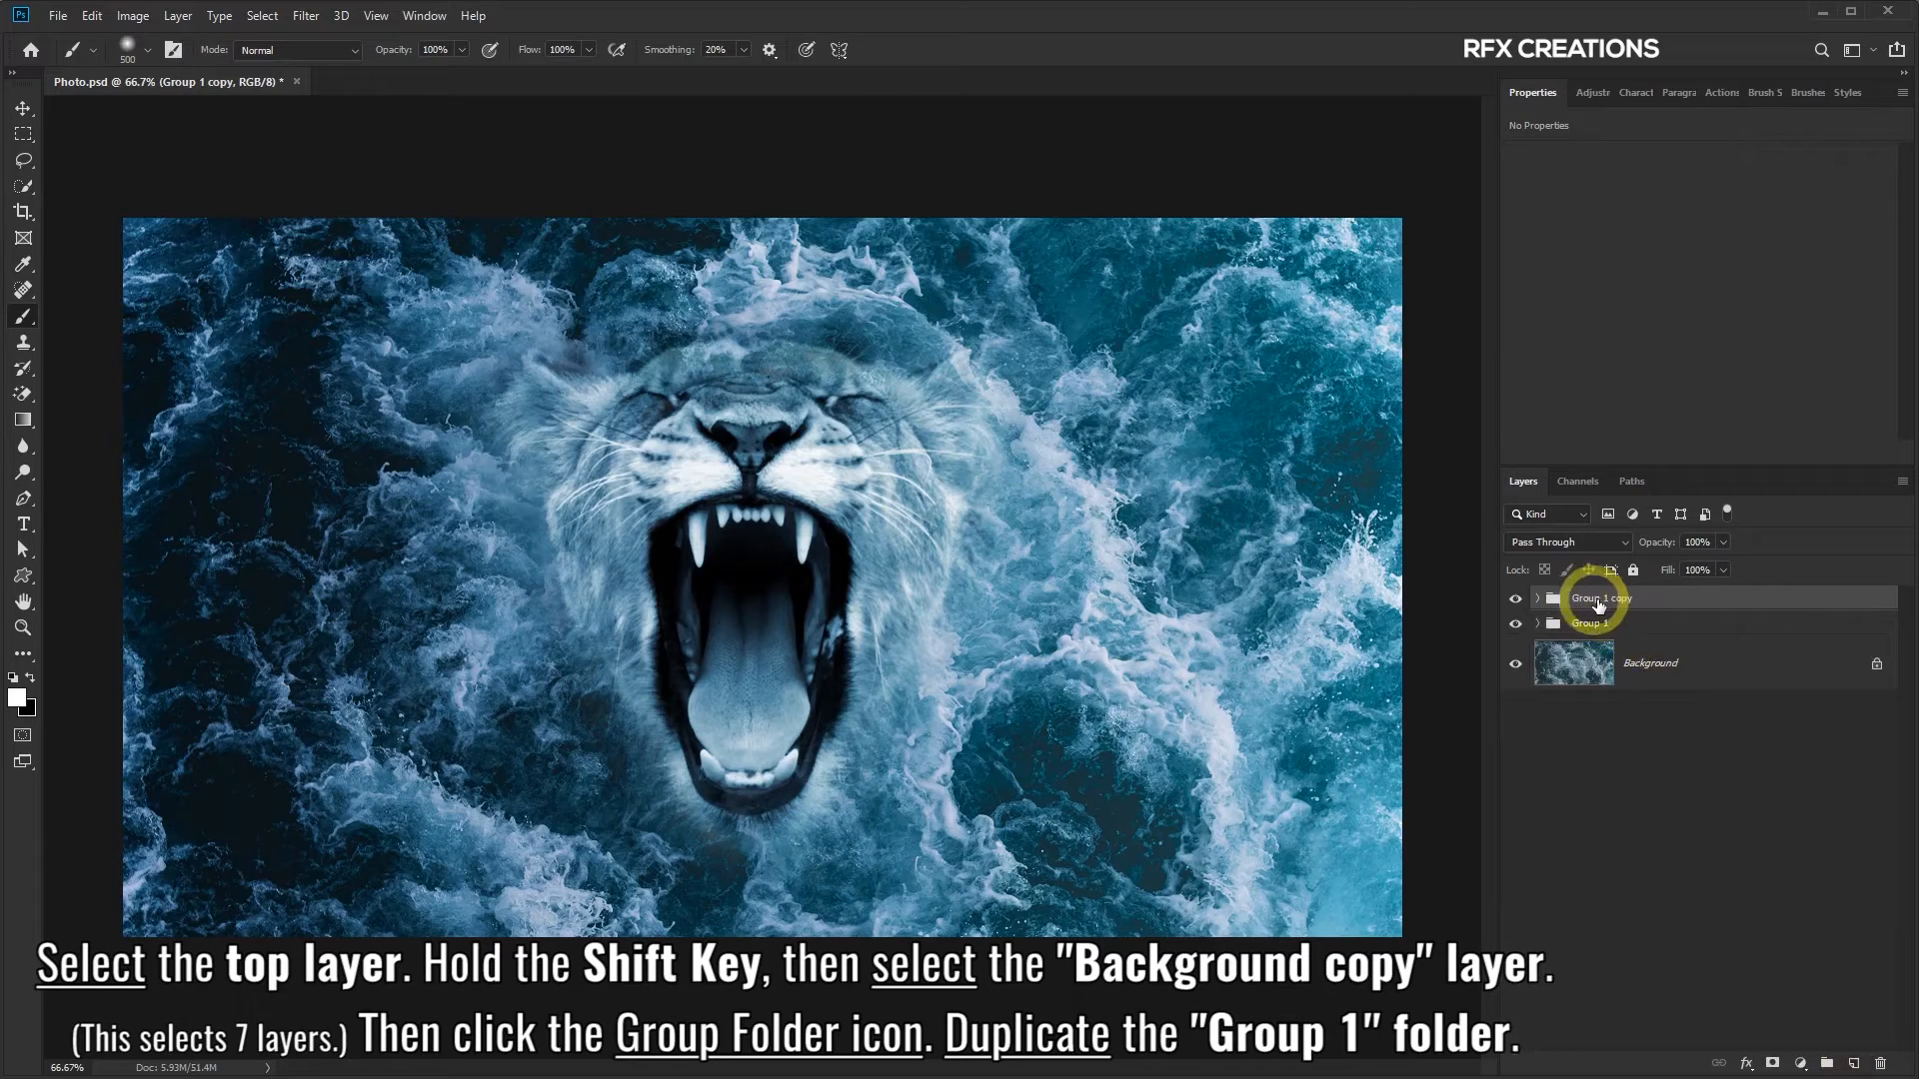
Merge the Group 1 copy folder into a single pixel layer
left_click_drag(1782, 467, 1793, 757)
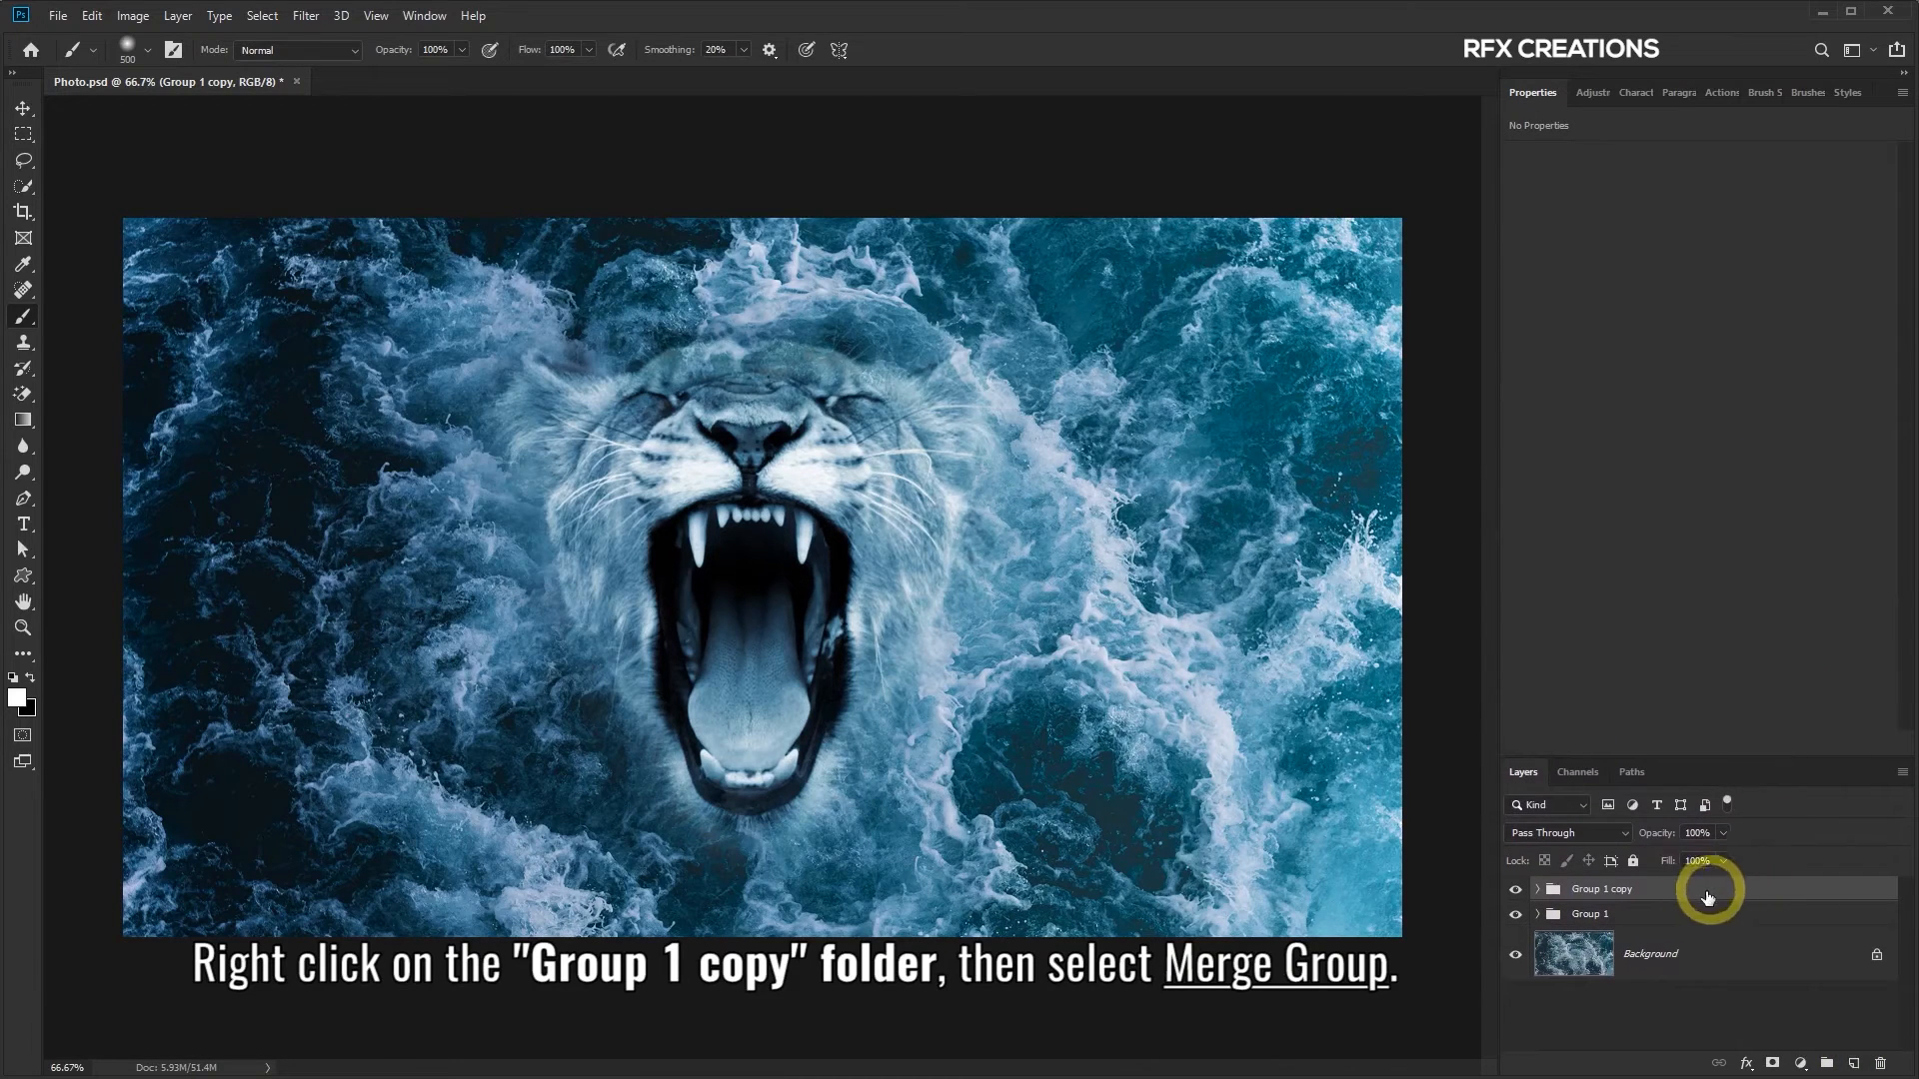
right_click(1767, 889)
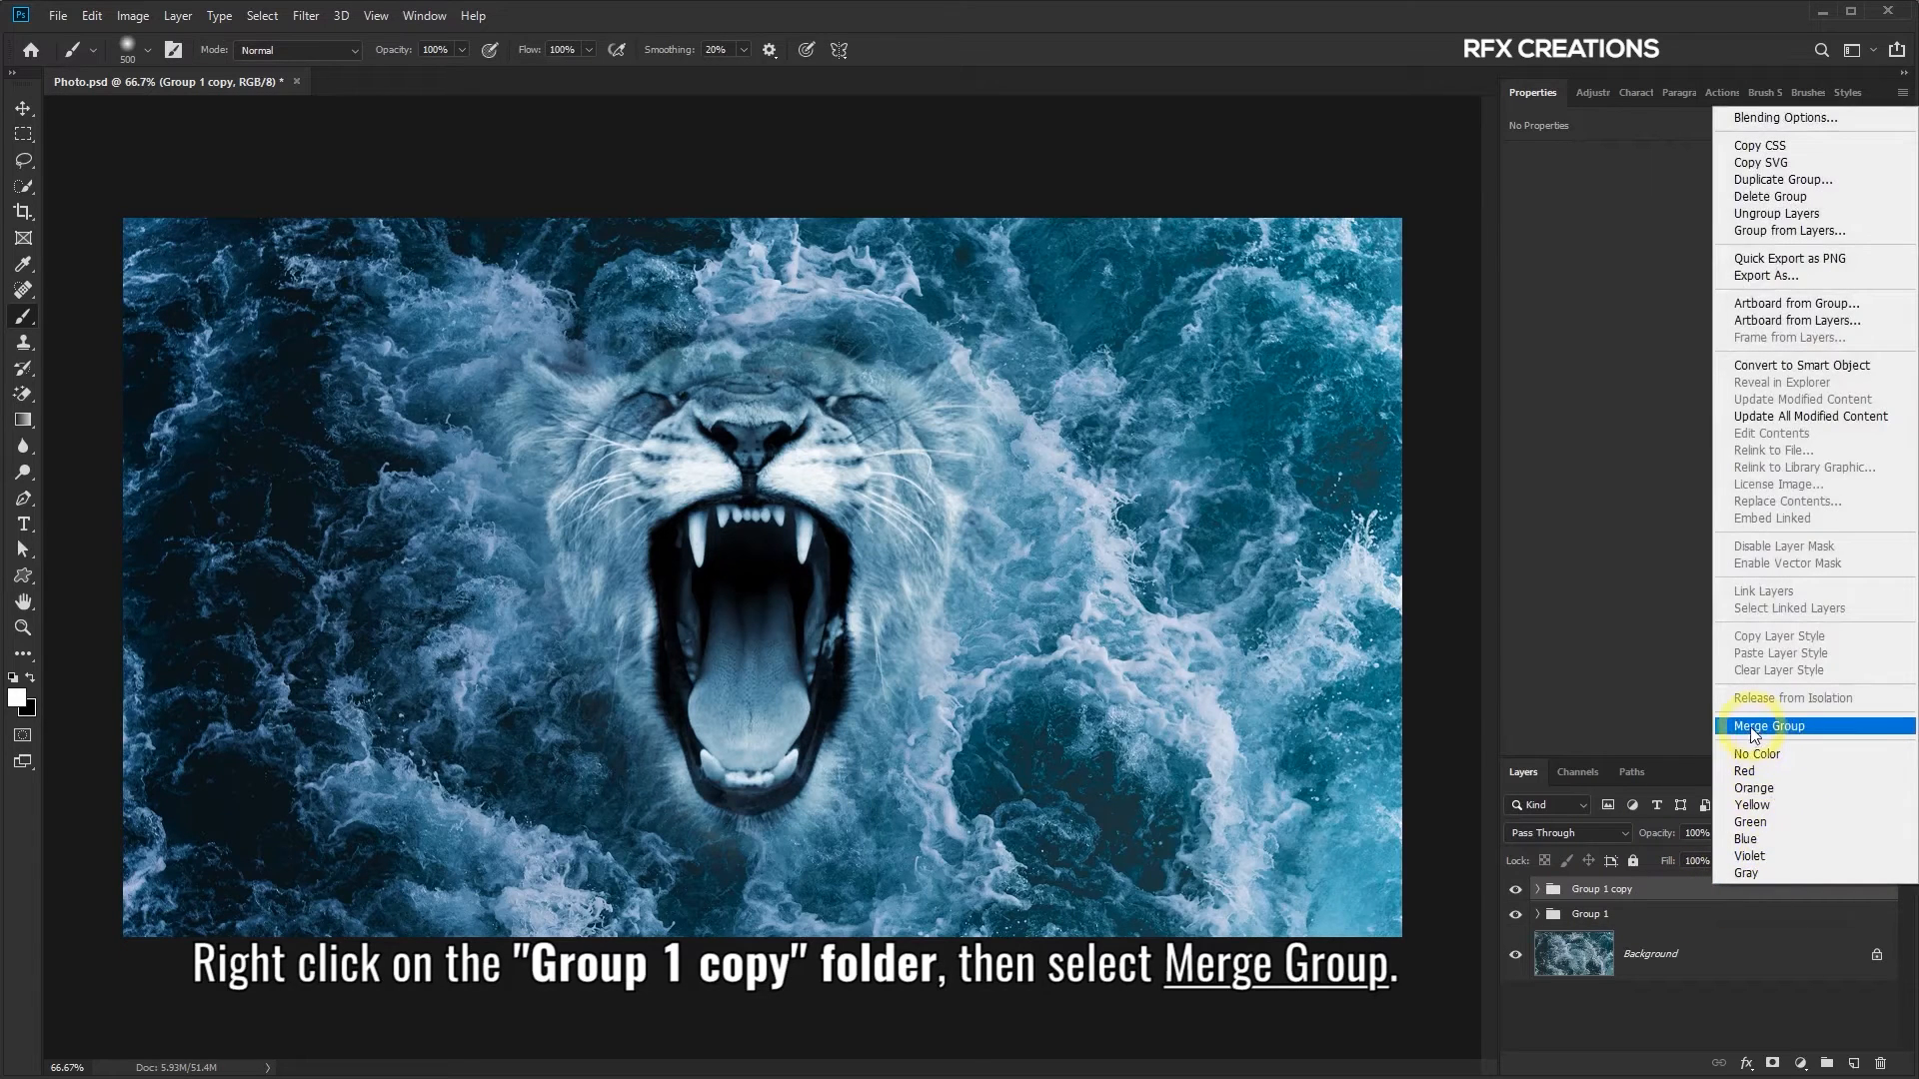
left_click(1789, 727)
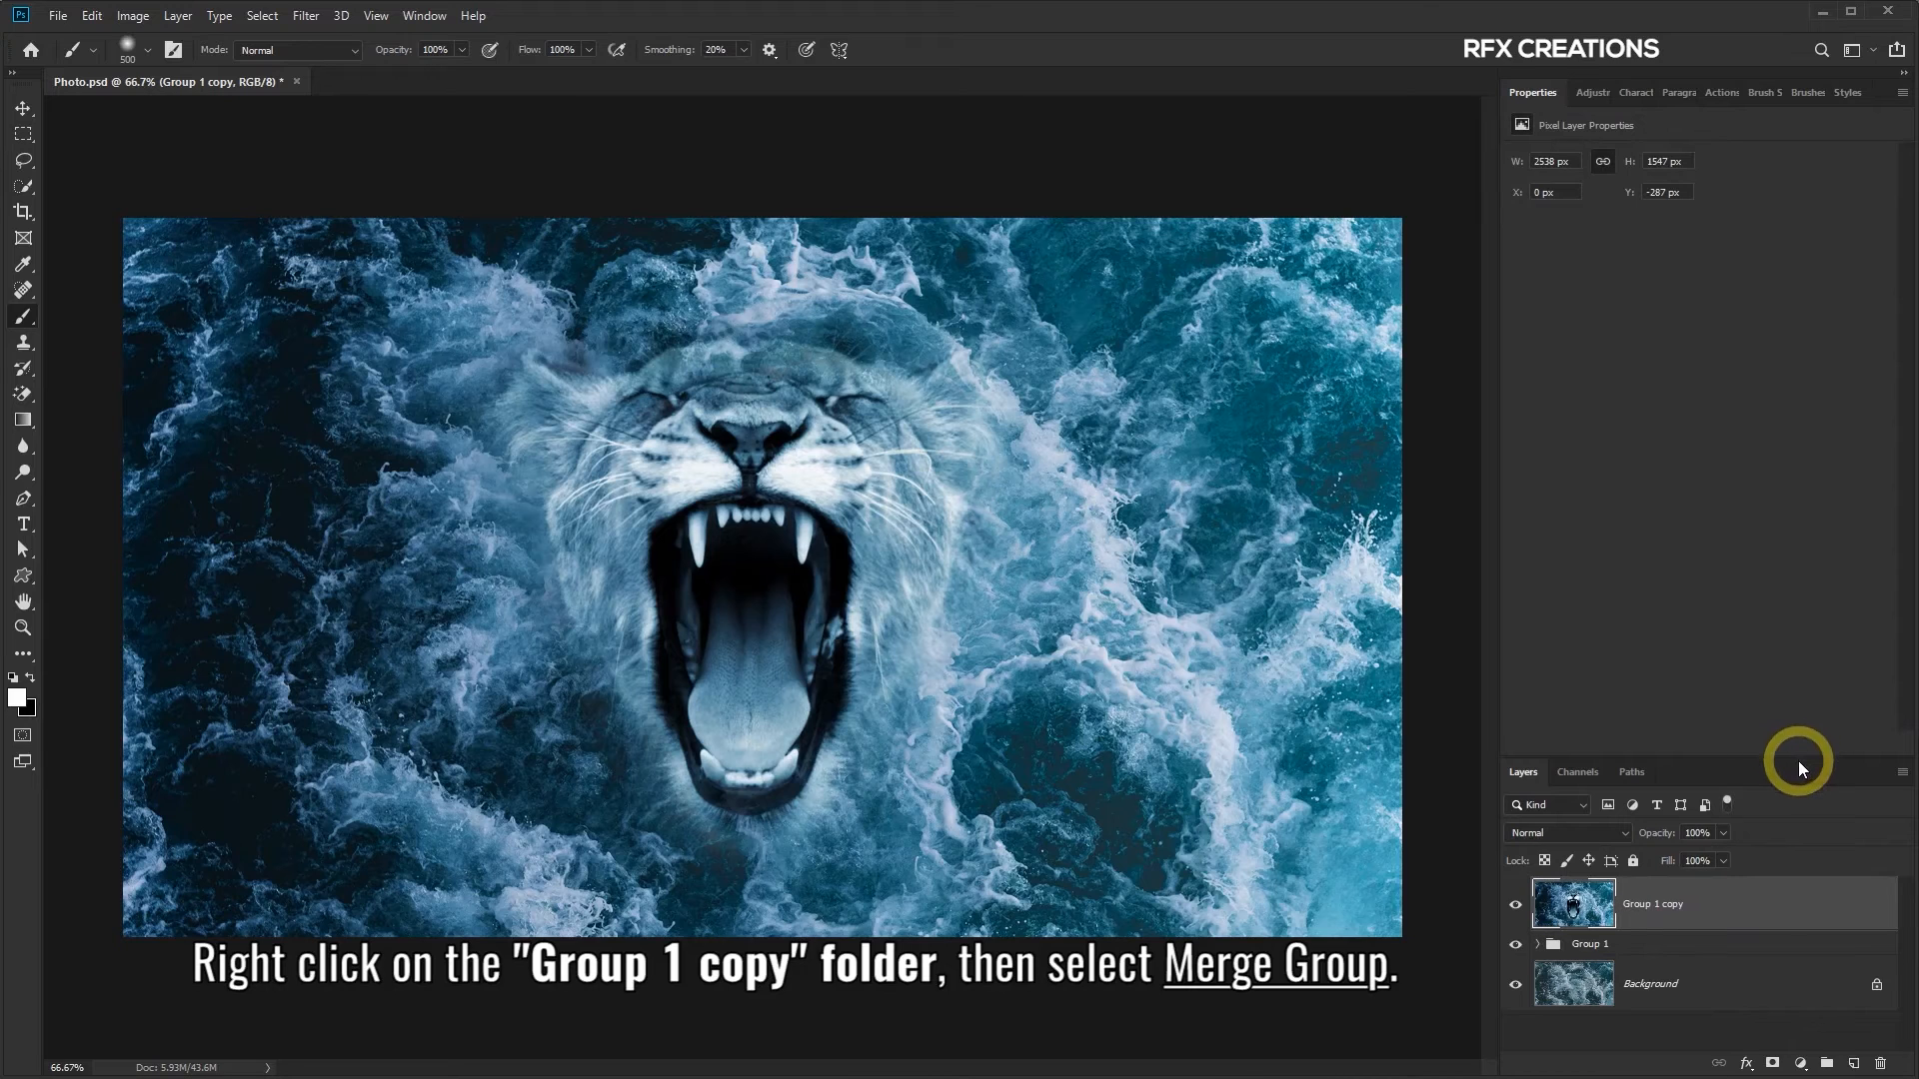
left_click_drag(1790, 757, 1785, 522)
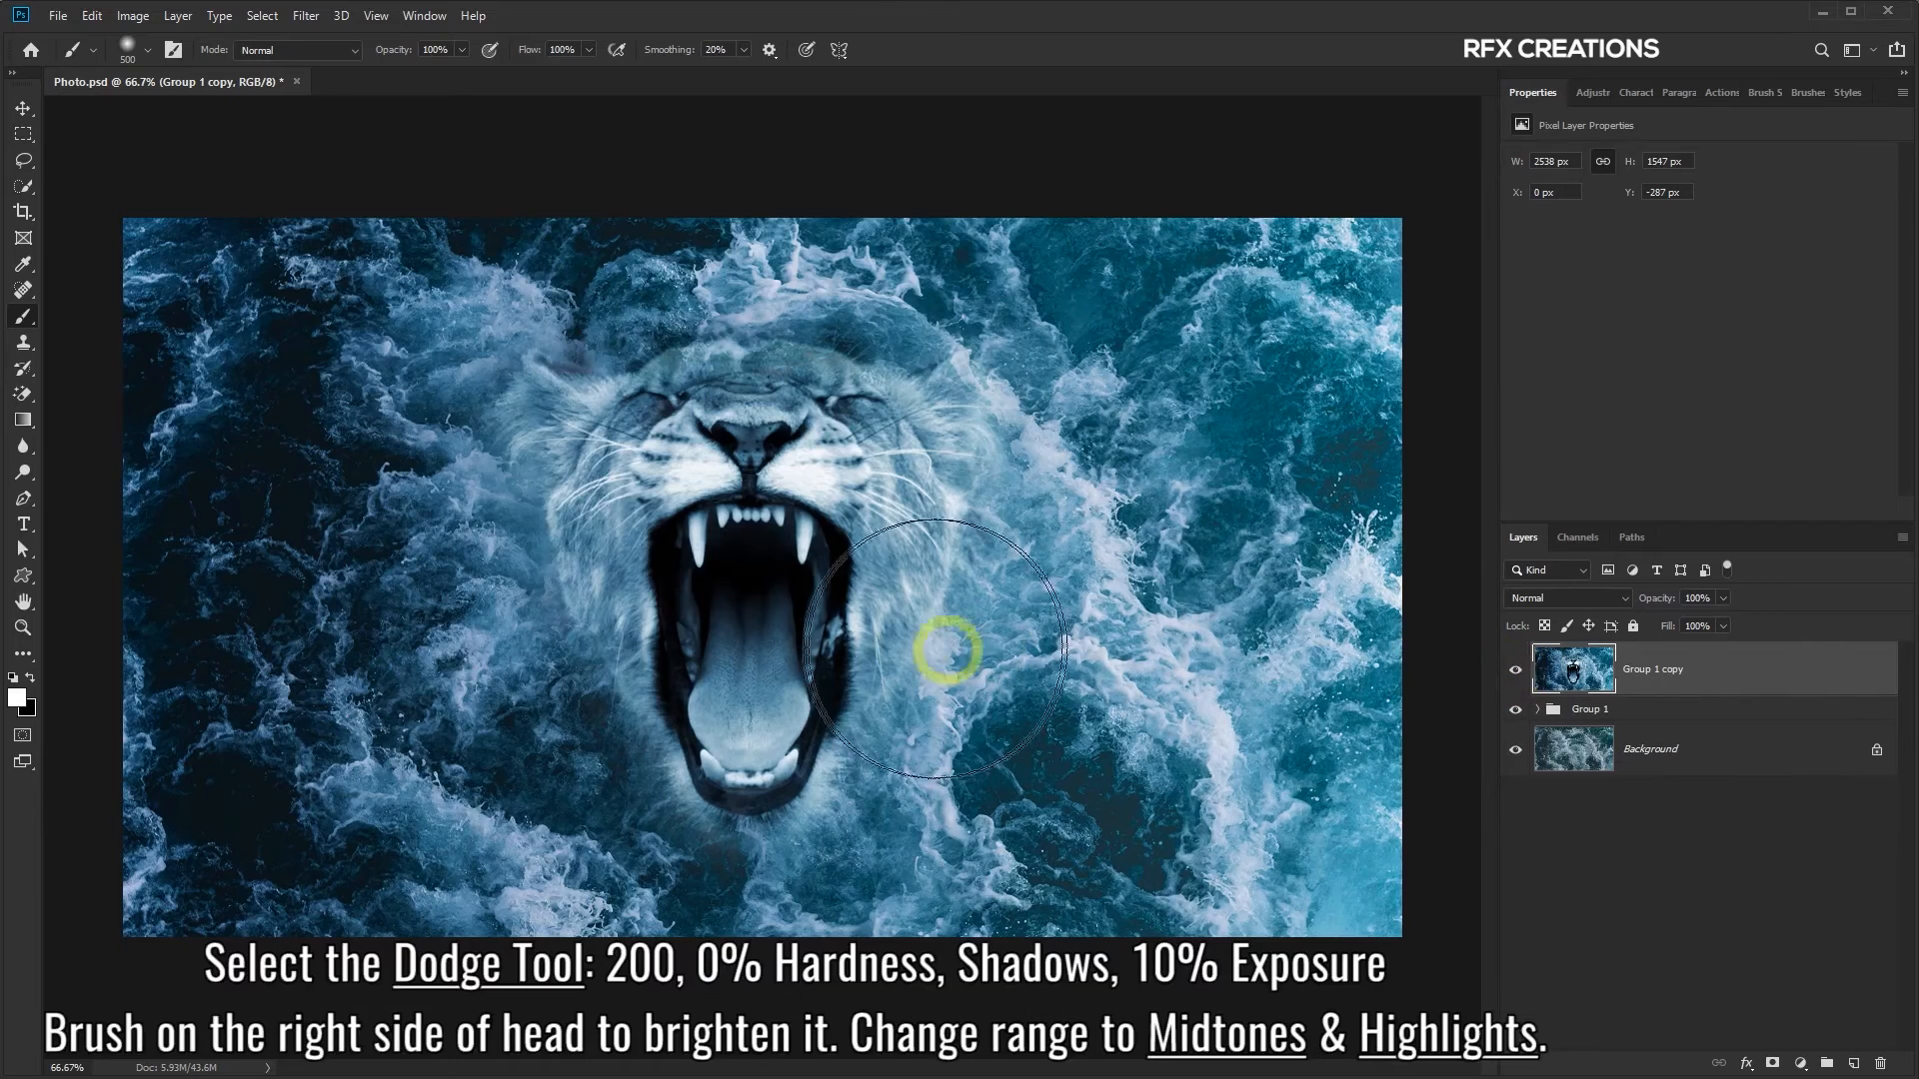
Dodge the right side of the lion's head on the merged layer with range Shadows, using a 200 px, 0% hardness brush at 10% exposure
left_click(23, 471)
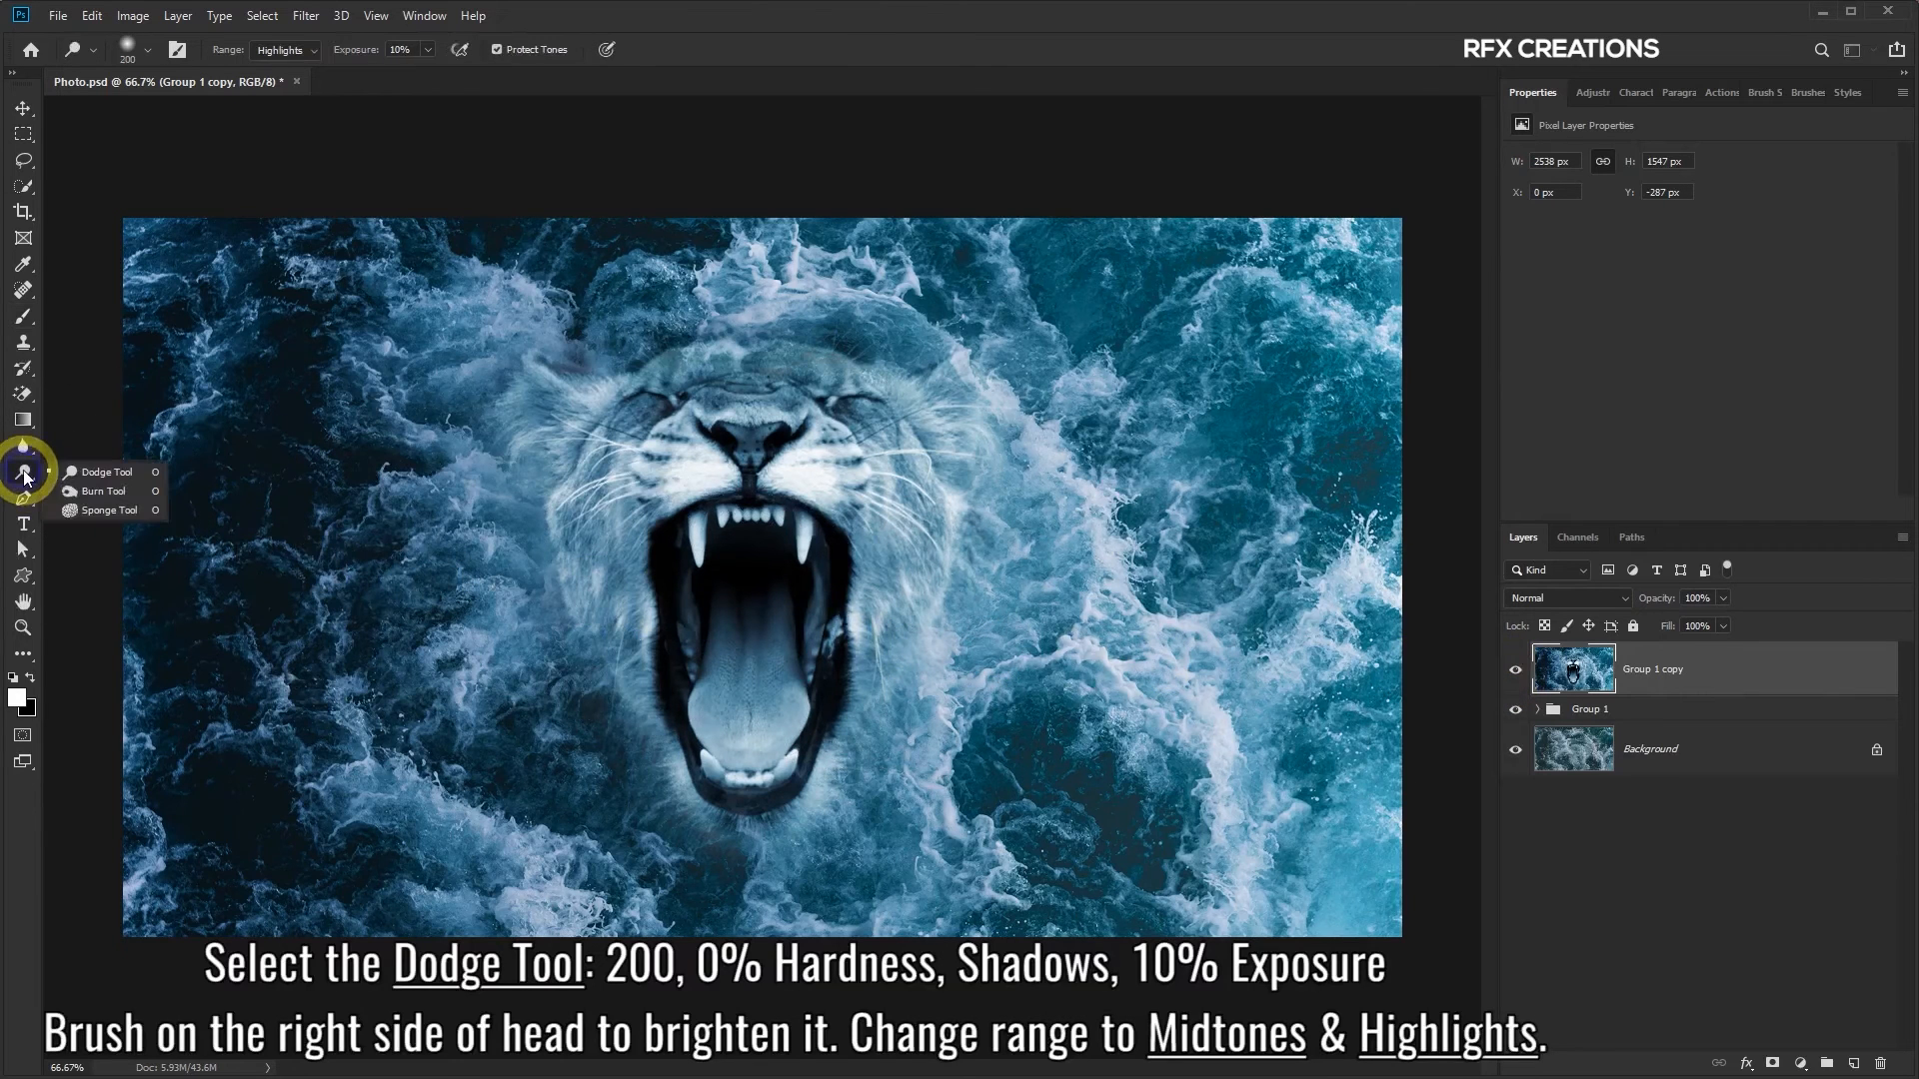
left_click(103, 478)
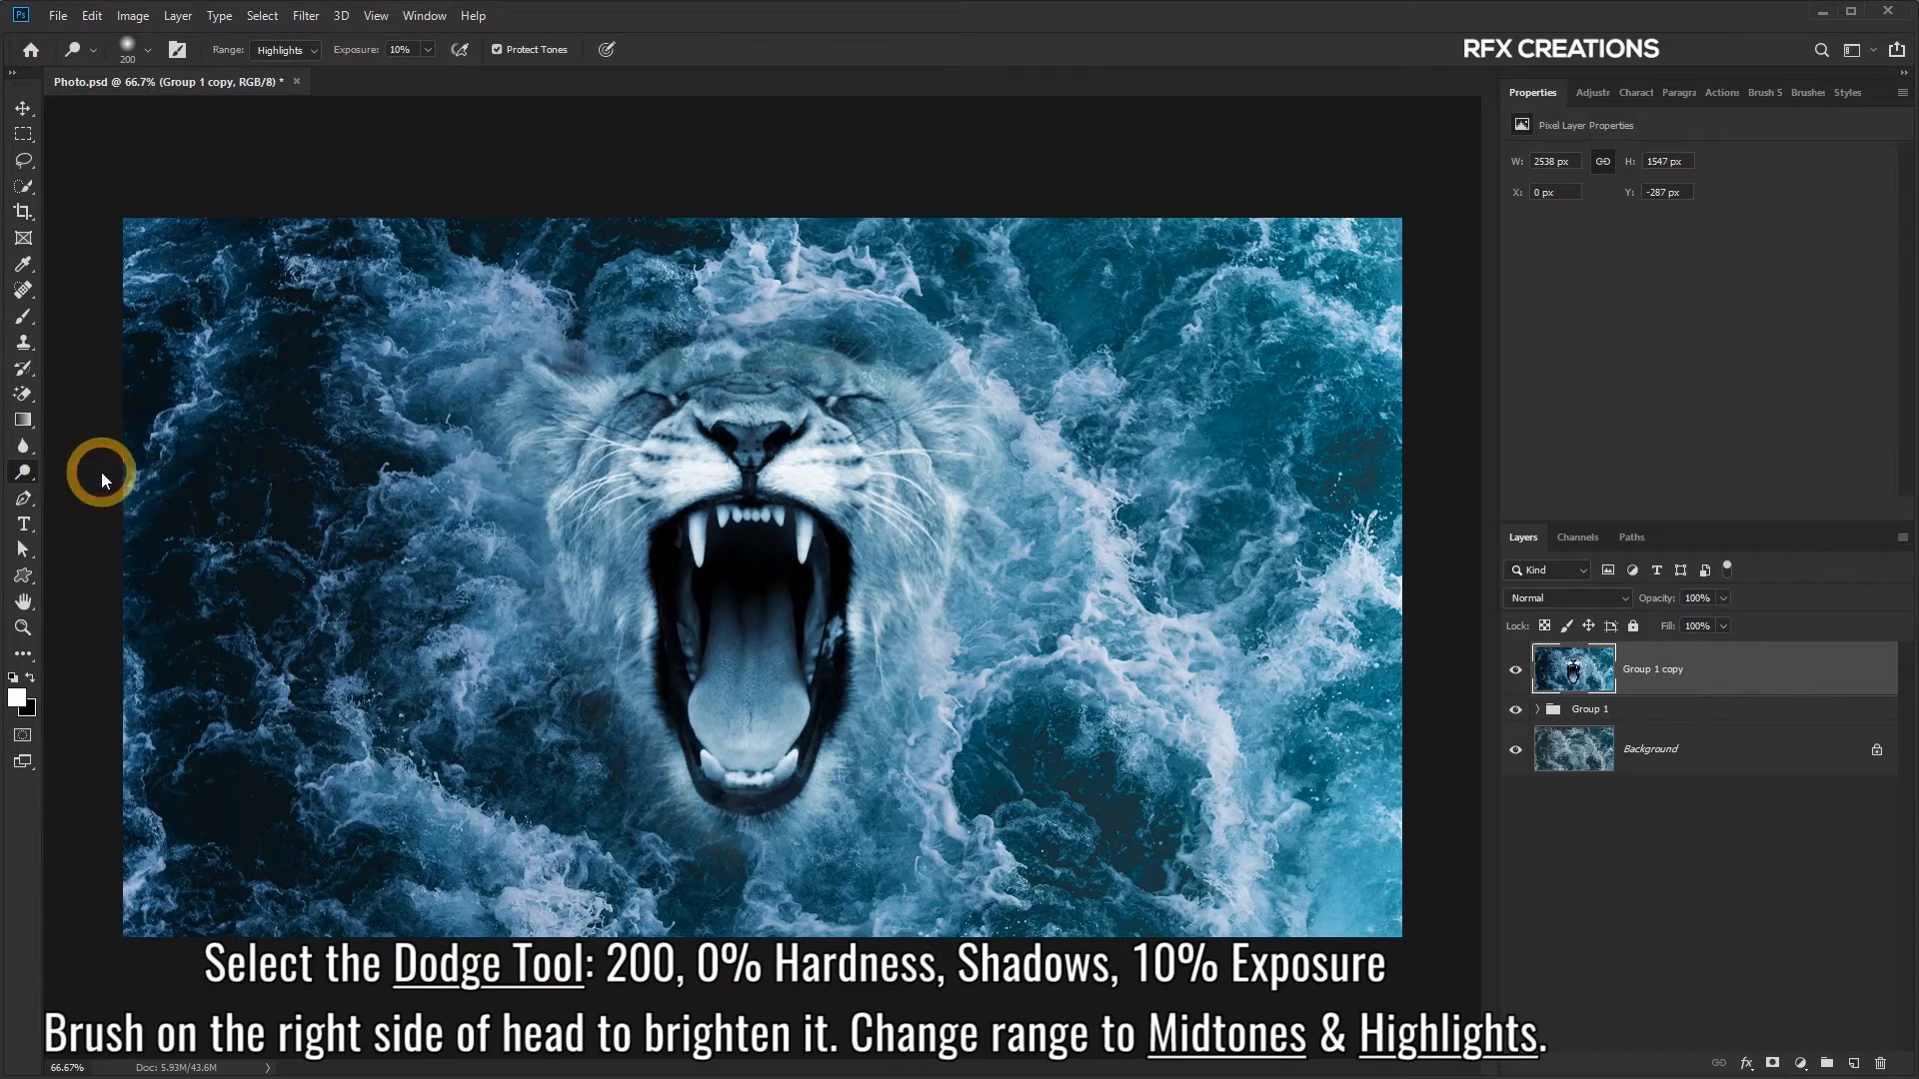
left_click(147, 49)
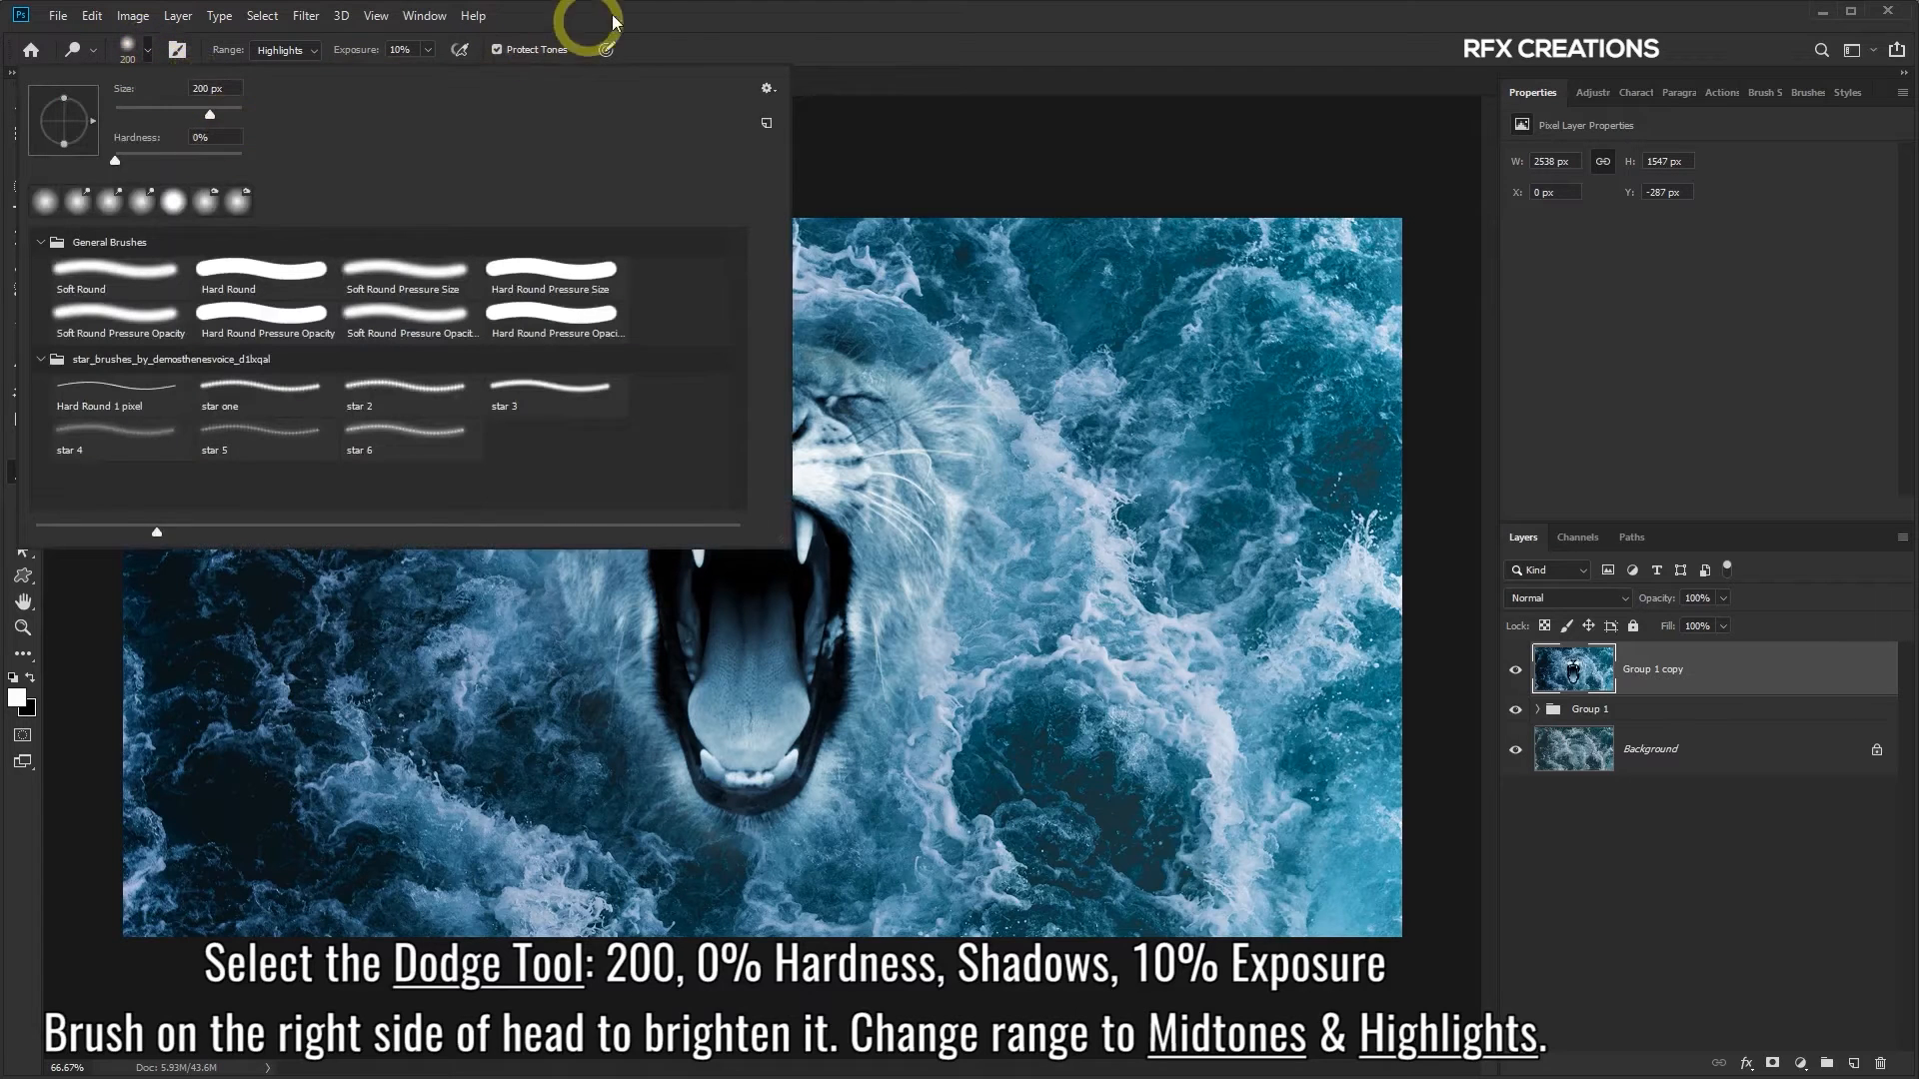
left_click(665, 12)
left_click(310, 51)
left_click(272, 66)
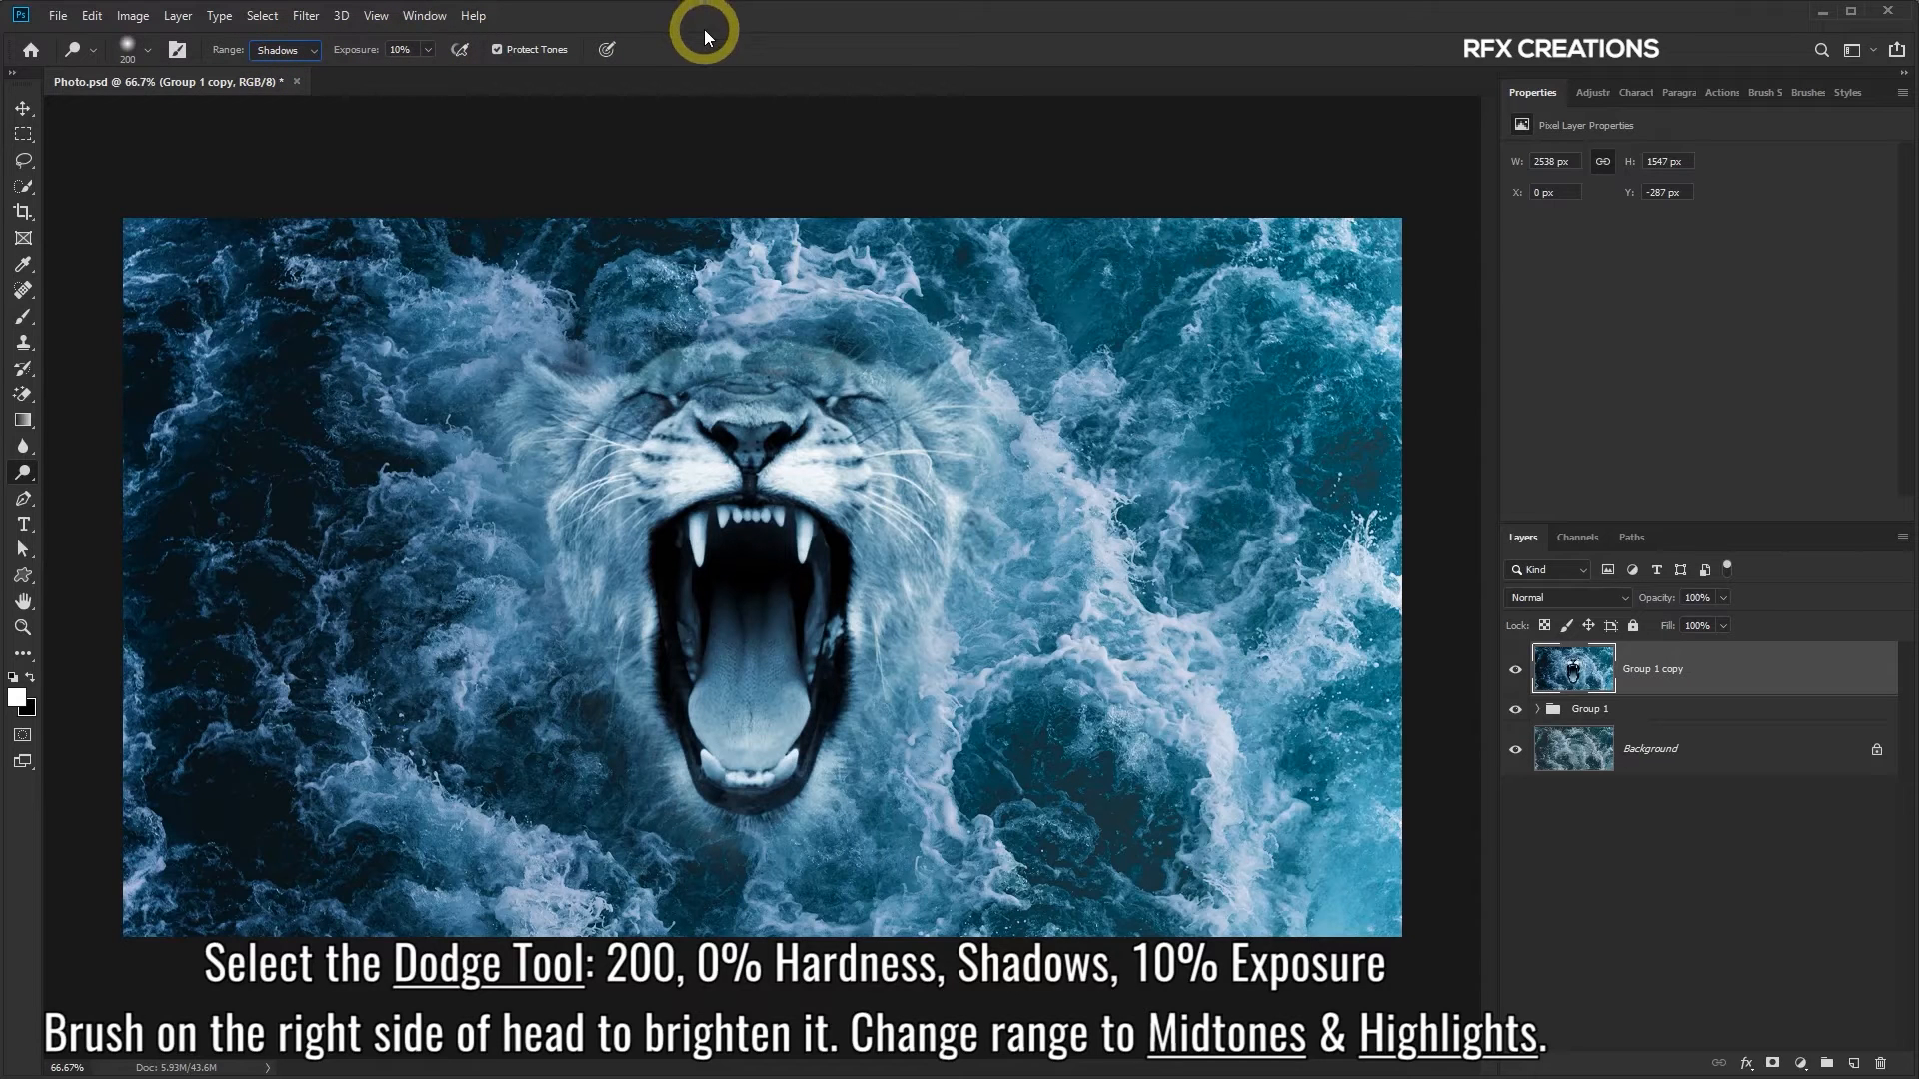
mouse_move(814, 343)
left_mouse_down()
mouse_move(859, 409)
mouse_move(807, 394)
mouse_move(876, 474)
mouse_move(813, 415)
mouse_move(819, 401)
mouse_move(887, 489)
mouse_move(906, 545)
mouse_move(821, 748)
mouse_move(891, 575)
mouse_move(887, 482)
mouse_move(811, 404)
mouse_move(873, 632)
mouse_move(847, 717)
mouse_move(806, 761)
mouse_move(668, 268)
left_mouse_up()
Brighten the right side of the lion's head further with the Dodge tool, first in the Midtones range and again in Highlights
left_click(312, 58)
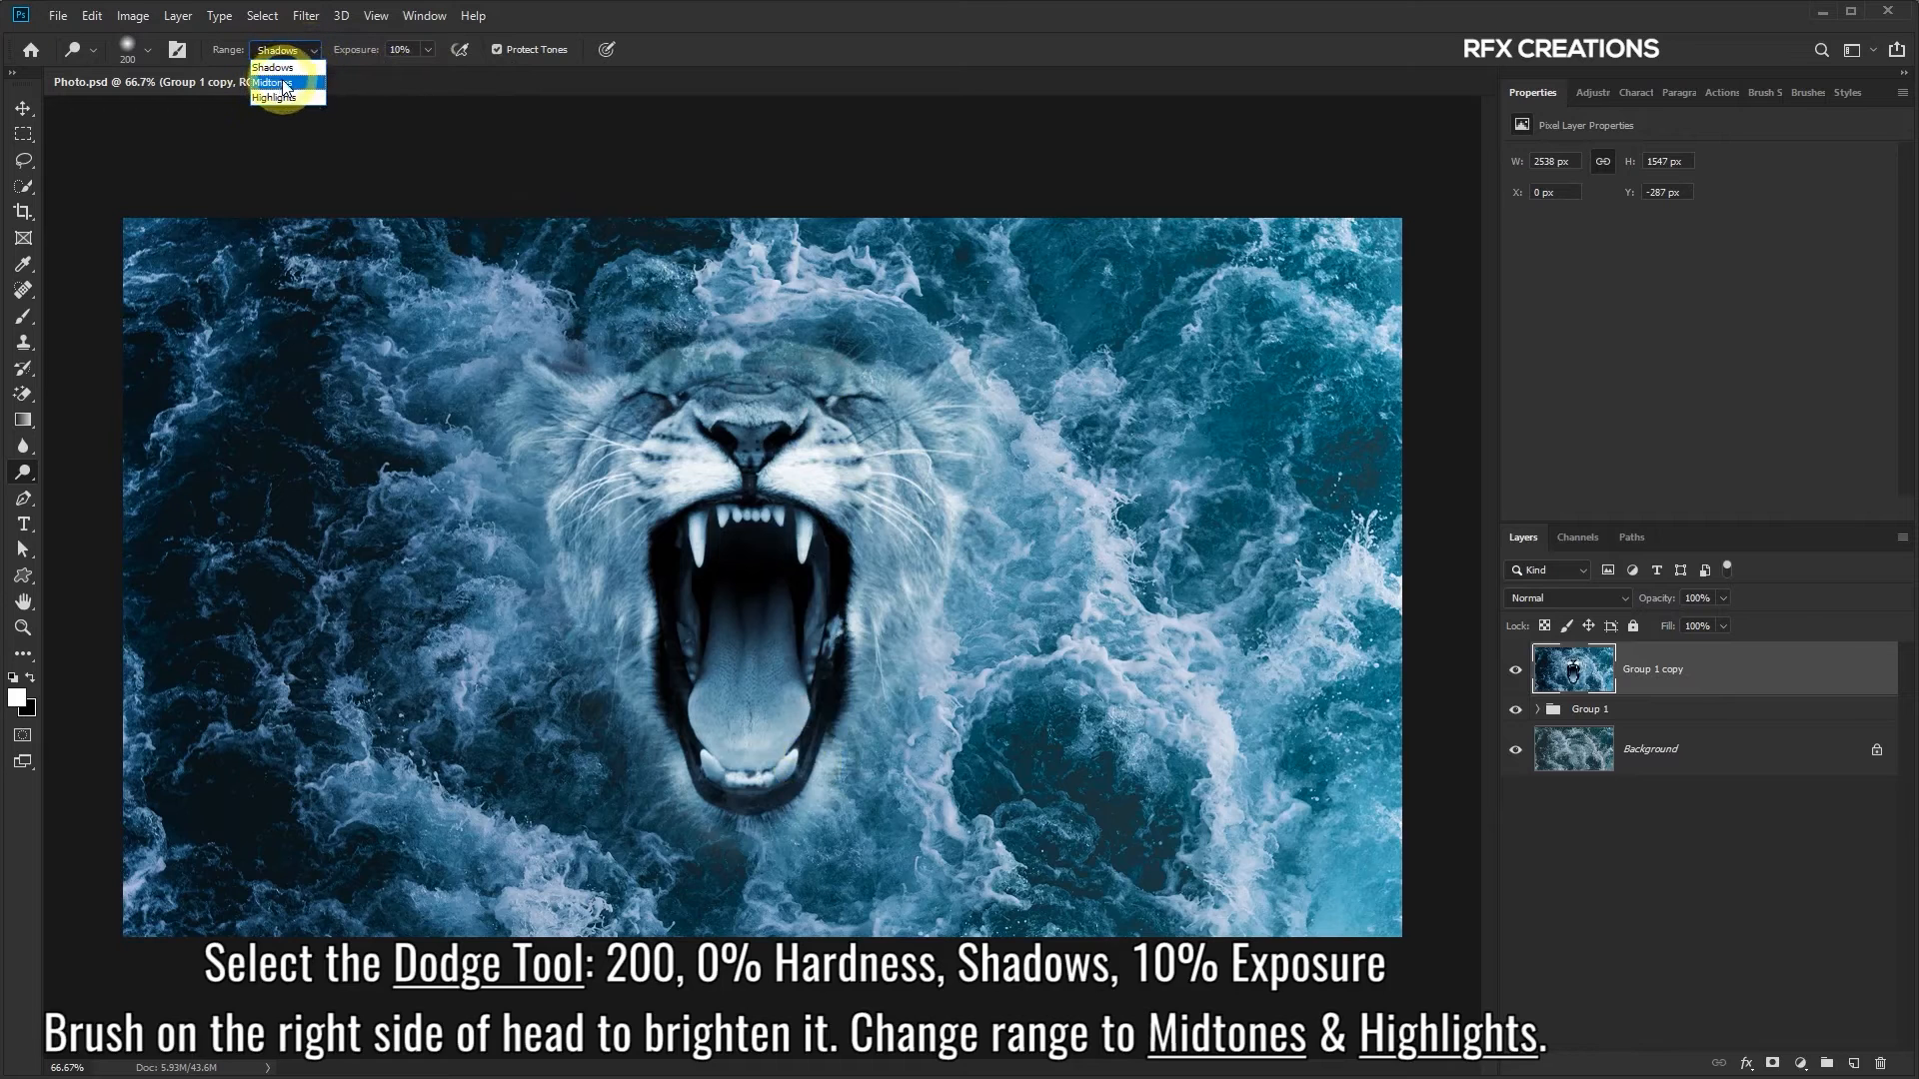
mouse_move(797, 377)
left_mouse_down()
mouse_move(870, 462)
mouse_move(889, 546)
mouse_move(857, 680)
mouse_move(895, 523)
mouse_move(803, 416)
mouse_move(871, 510)
mouse_move(883, 611)
mouse_move(868, 693)
mouse_move(811, 783)
mouse_move(855, 523)
mouse_move(825, 420)
mouse_move(795, 397)
mouse_move(873, 554)
mouse_move(869, 698)
mouse_move(824, 781)
mouse_move(603, 380)
mouse_move(354, 148)
left_mouse_up()
left_click_drag(312, 50, 300, 94)
mouse_move(805, 360)
left_mouse_down()
mouse_move(817, 445)
mouse_move(868, 461)
mouse_move(891, 551)
mouse_move(819, 768)
mouse_move(850, 463)
mouse_move(793, 377)
mouse_move(916, 436)
mouse_move(936, 529)
mouse_move(852, 729)
mouse_move(894, 419)
mouse_move(832, 350)
mouse_move(894, 418)
mouse_move(925, 514)
mouse_move(866, 722)
left_mouse_up()
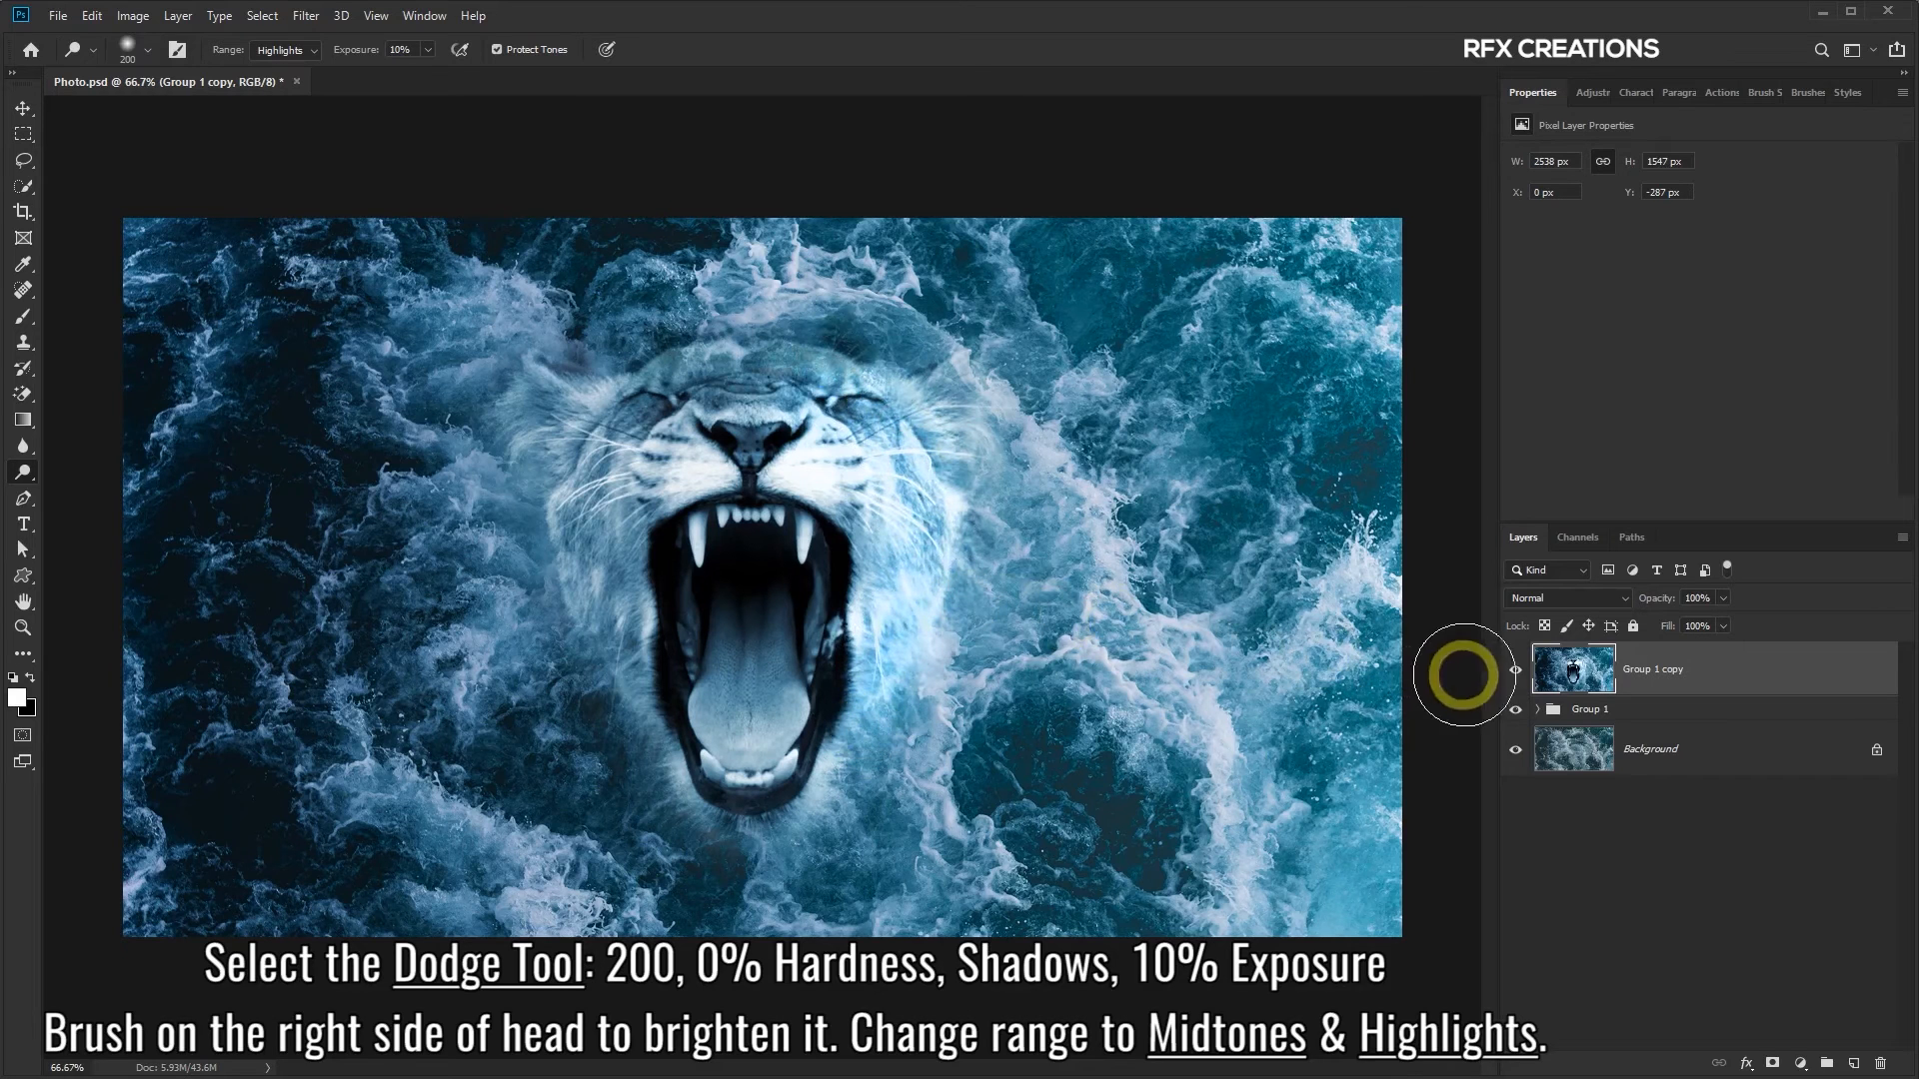
Hide and show the Group 1 copy layer to compare the image before and after dodging
left_click(1515, 672)
left_click(1515, 674)
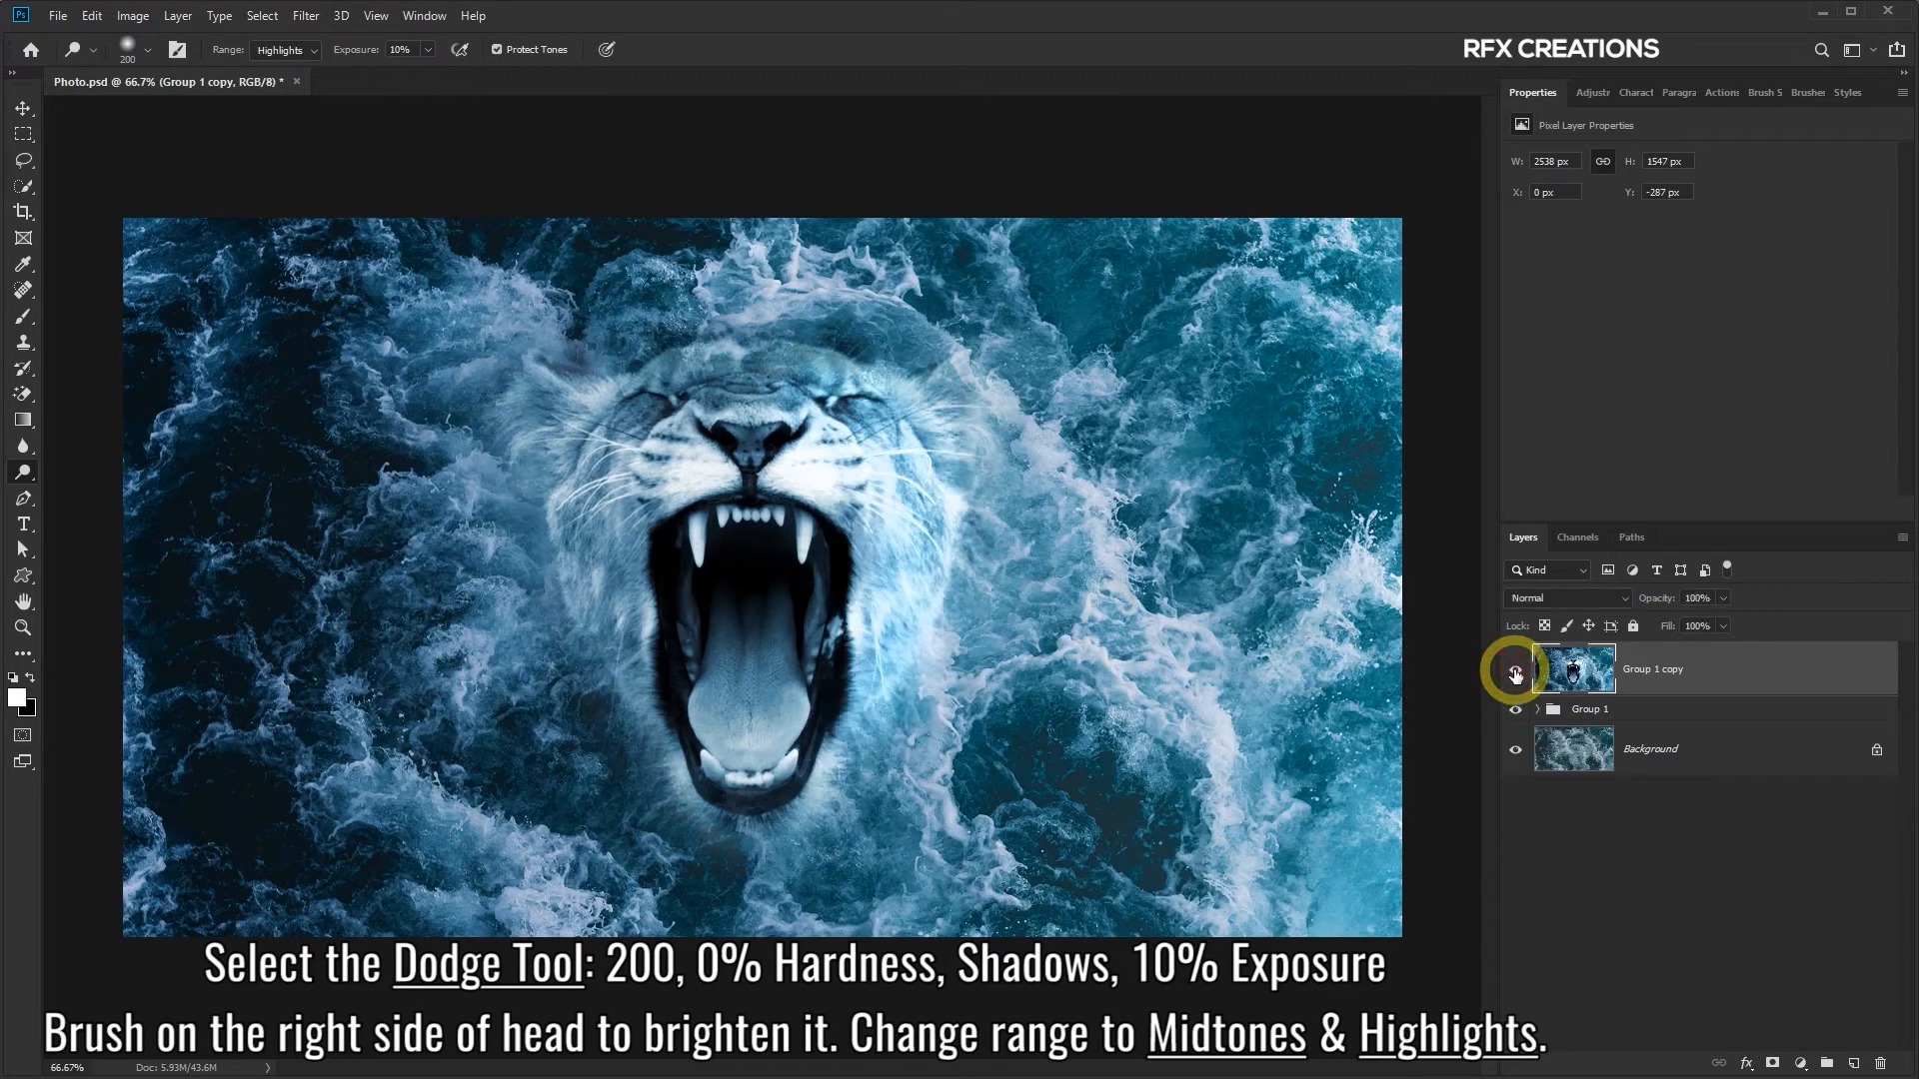
left_click(1515, 675)
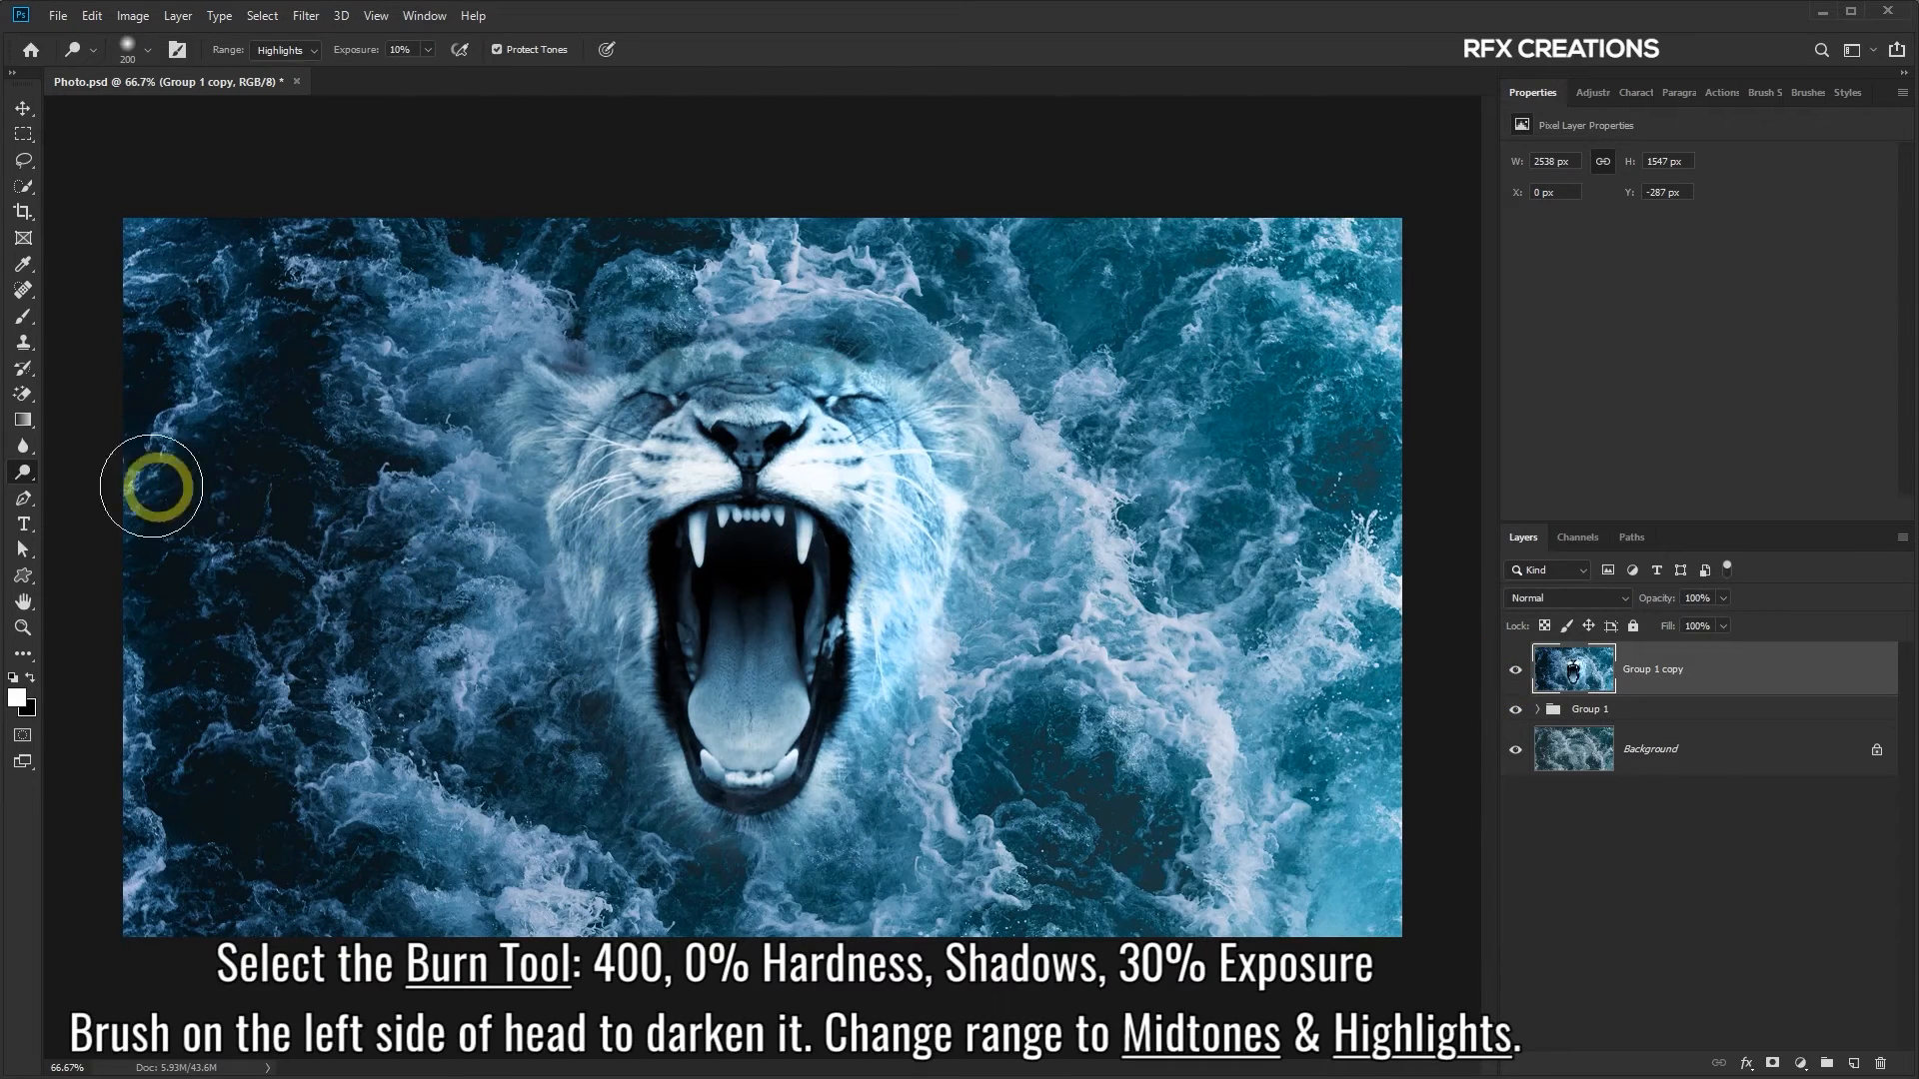
Burn the left side of the lion's head on Group 1 copy in the Shadows range, using a 400 px brush at 30% exposure
left_click(30, 472)
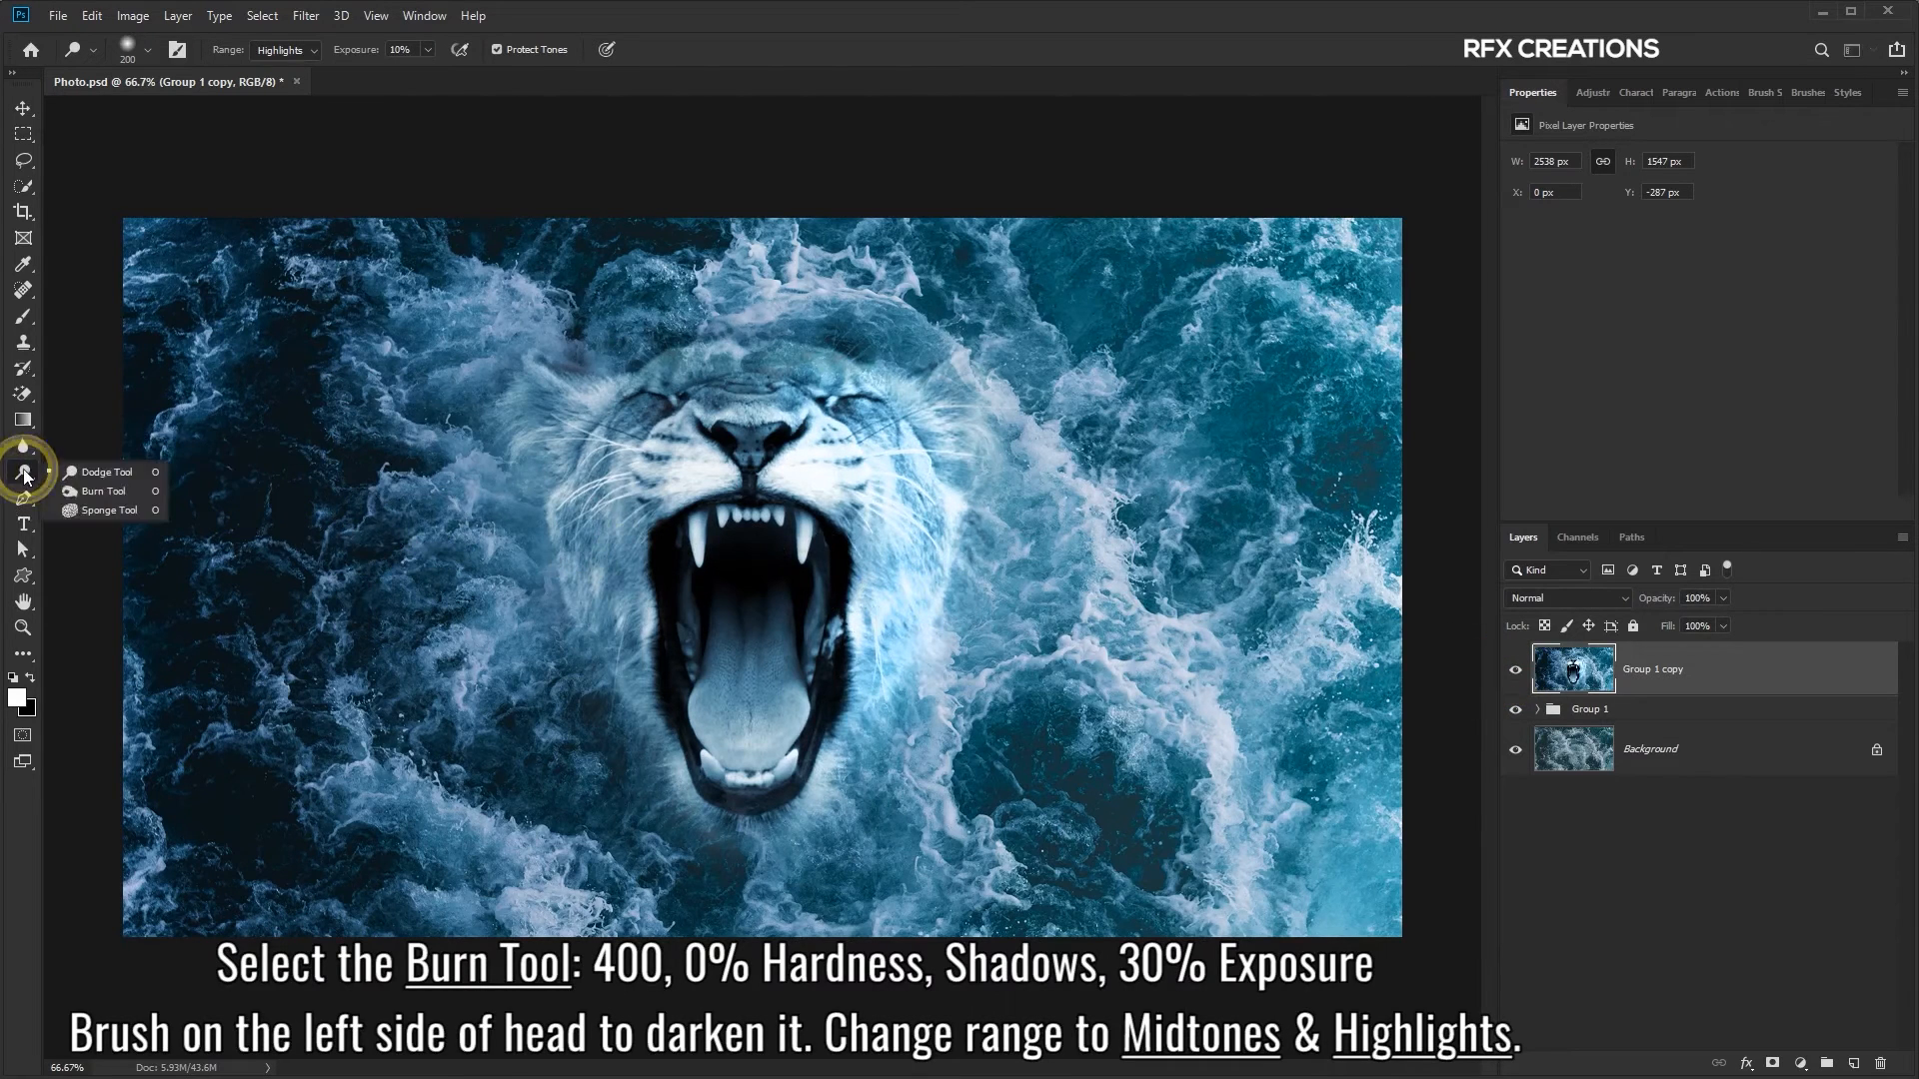
left_click(84, 496)
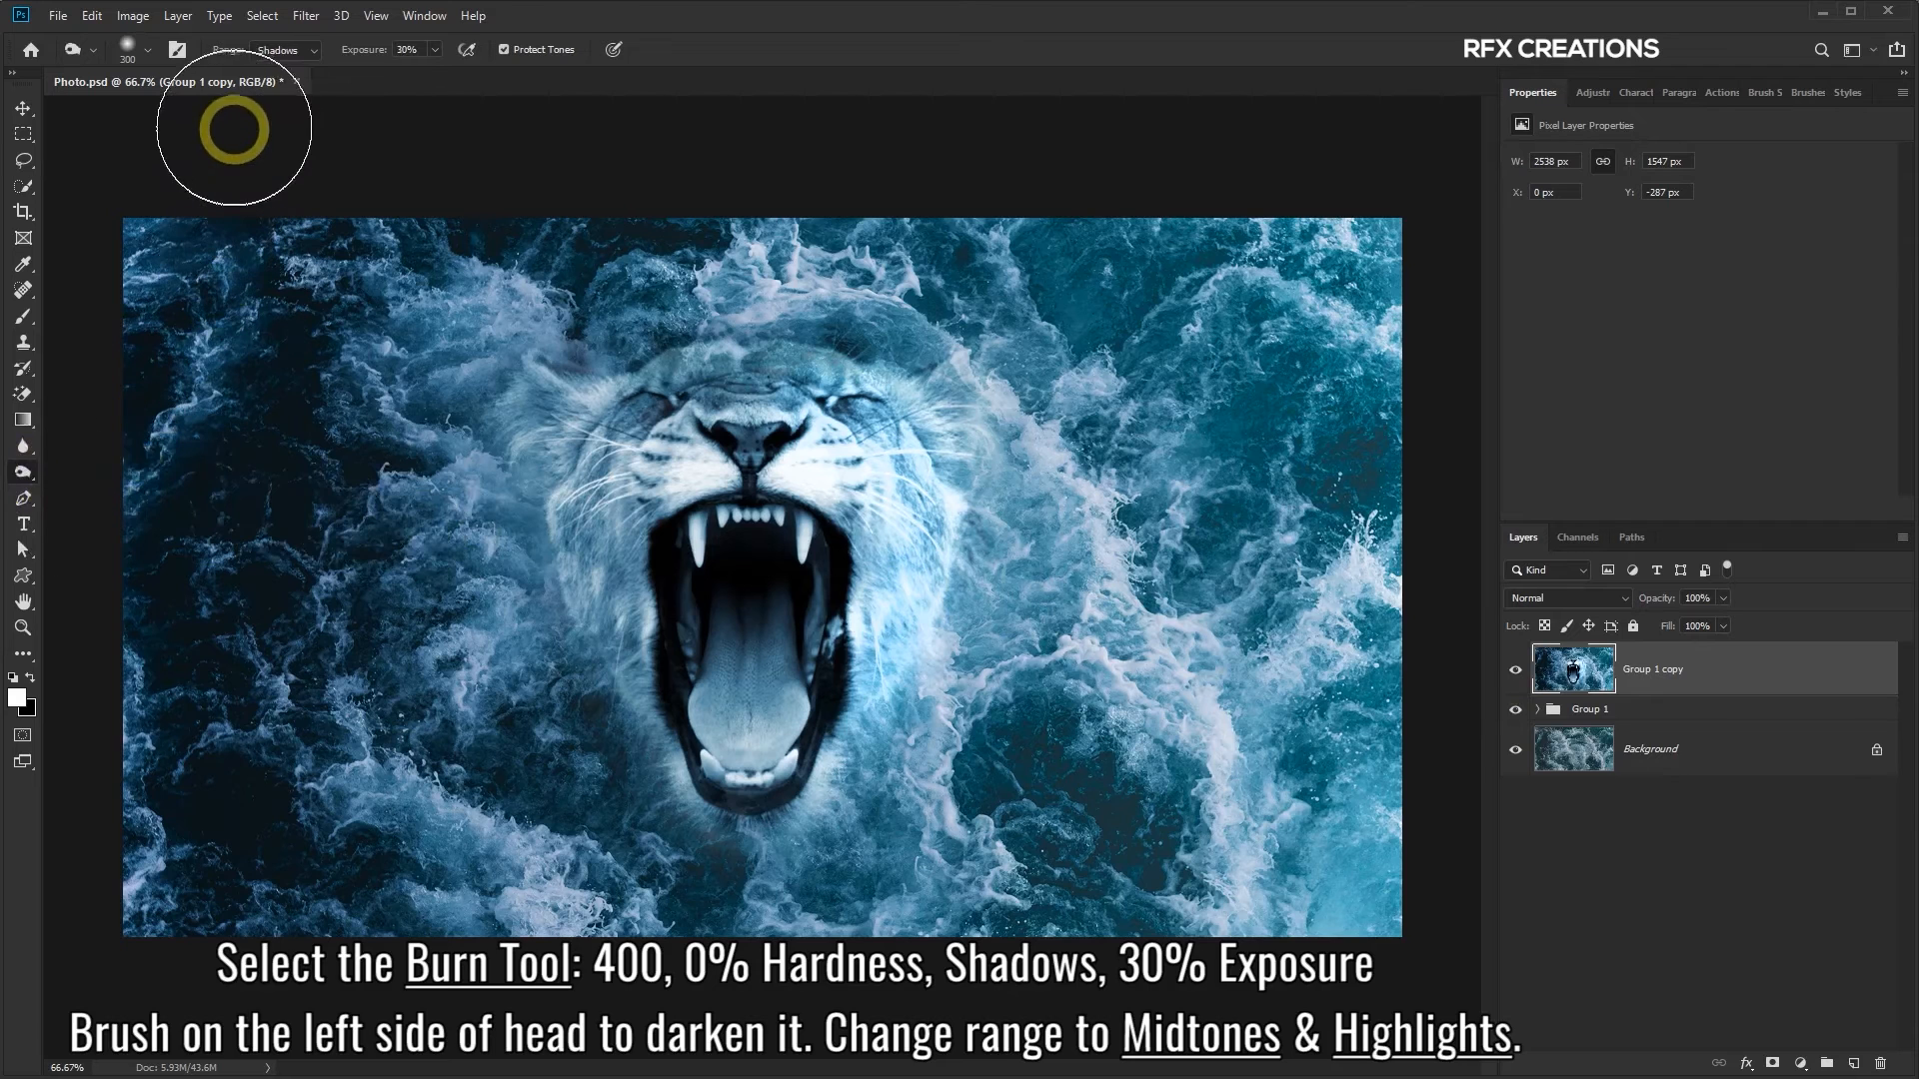
left_click(148, 49)
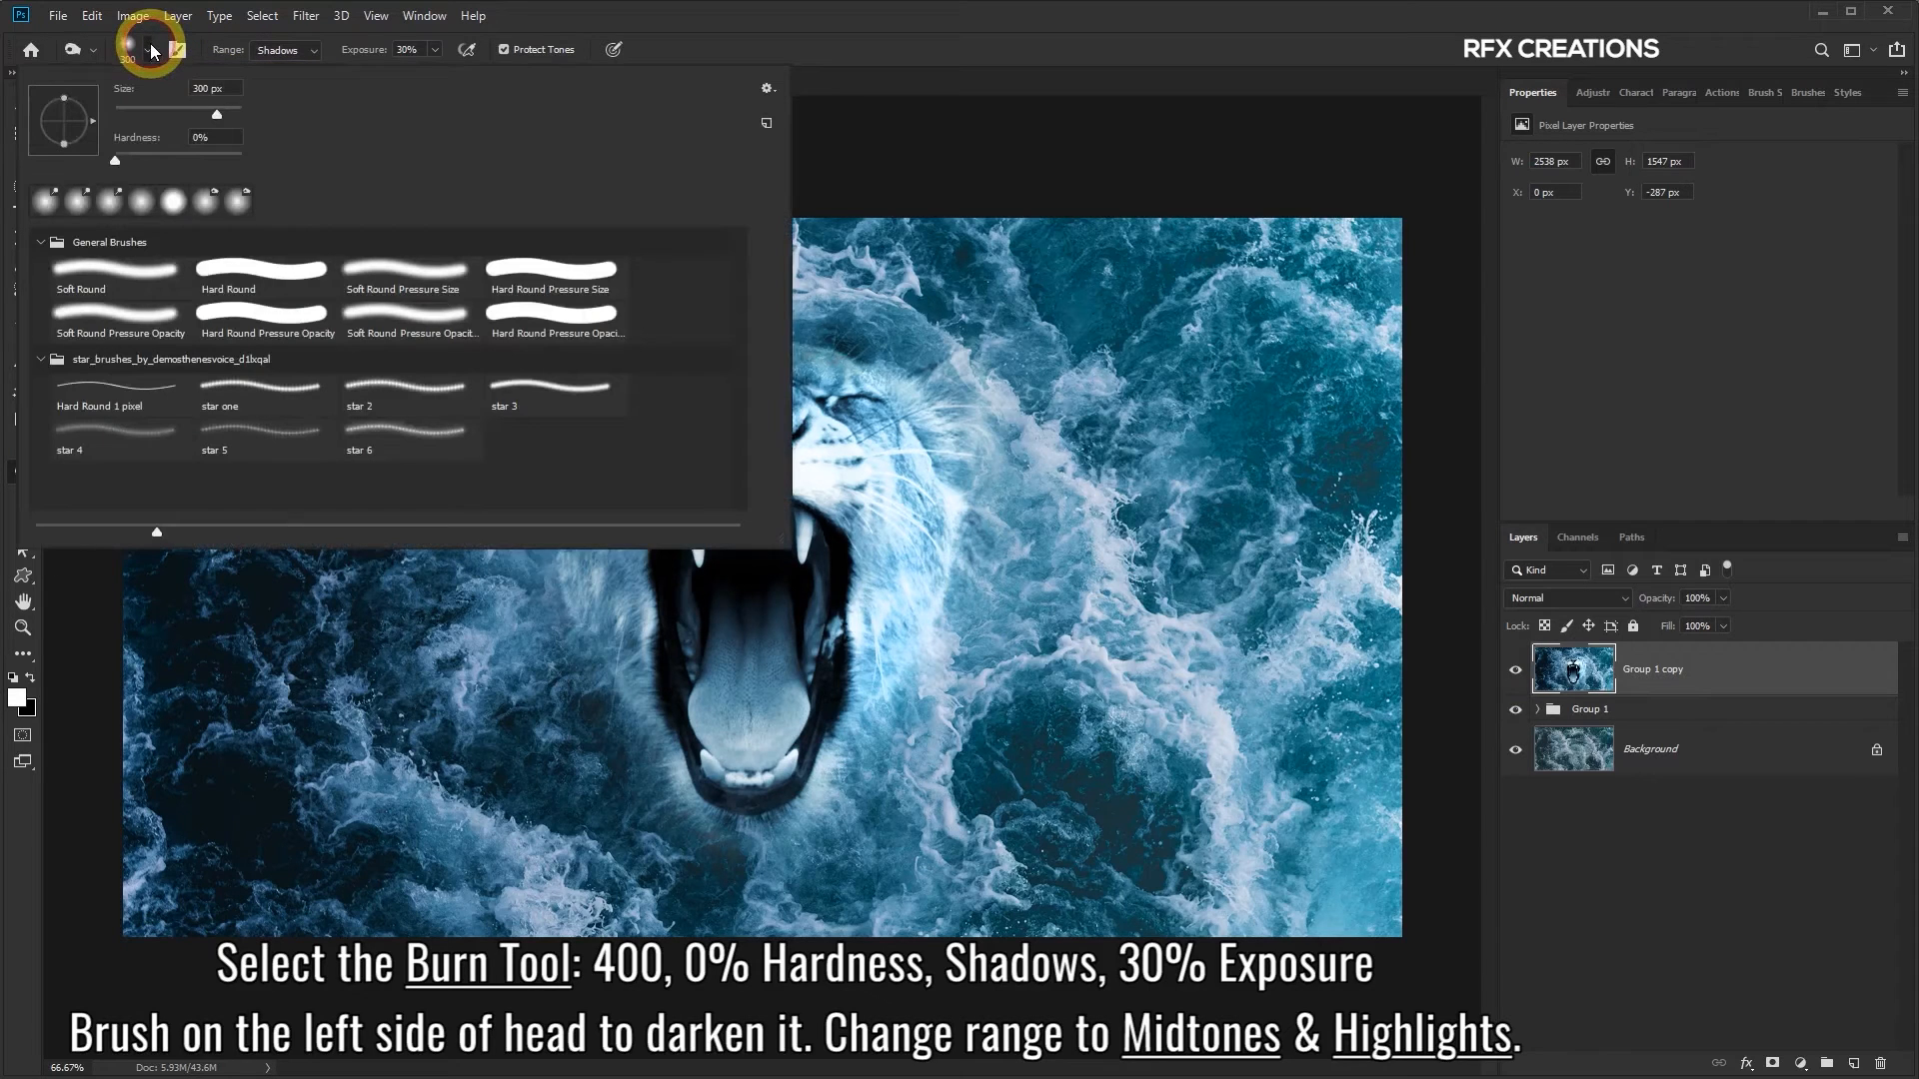
double_click(203, 88)
type("400")
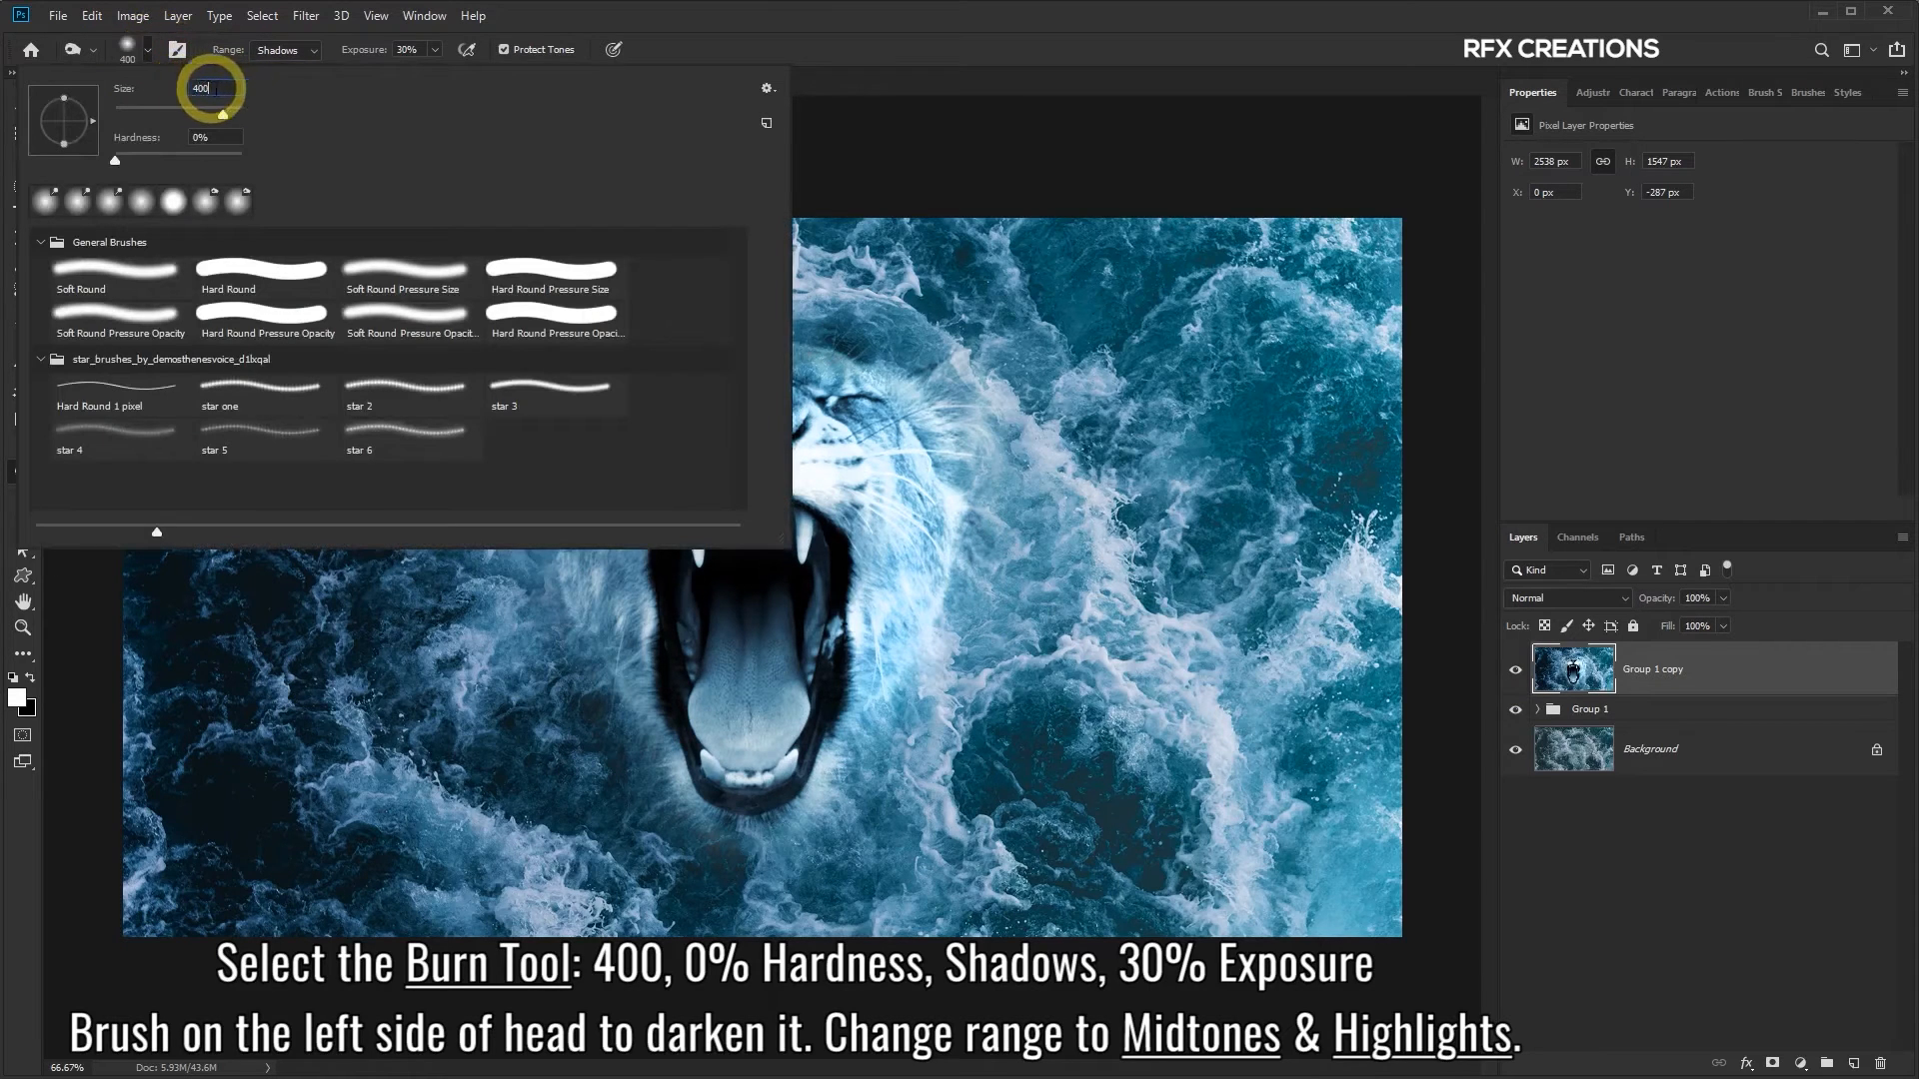
key("Return")
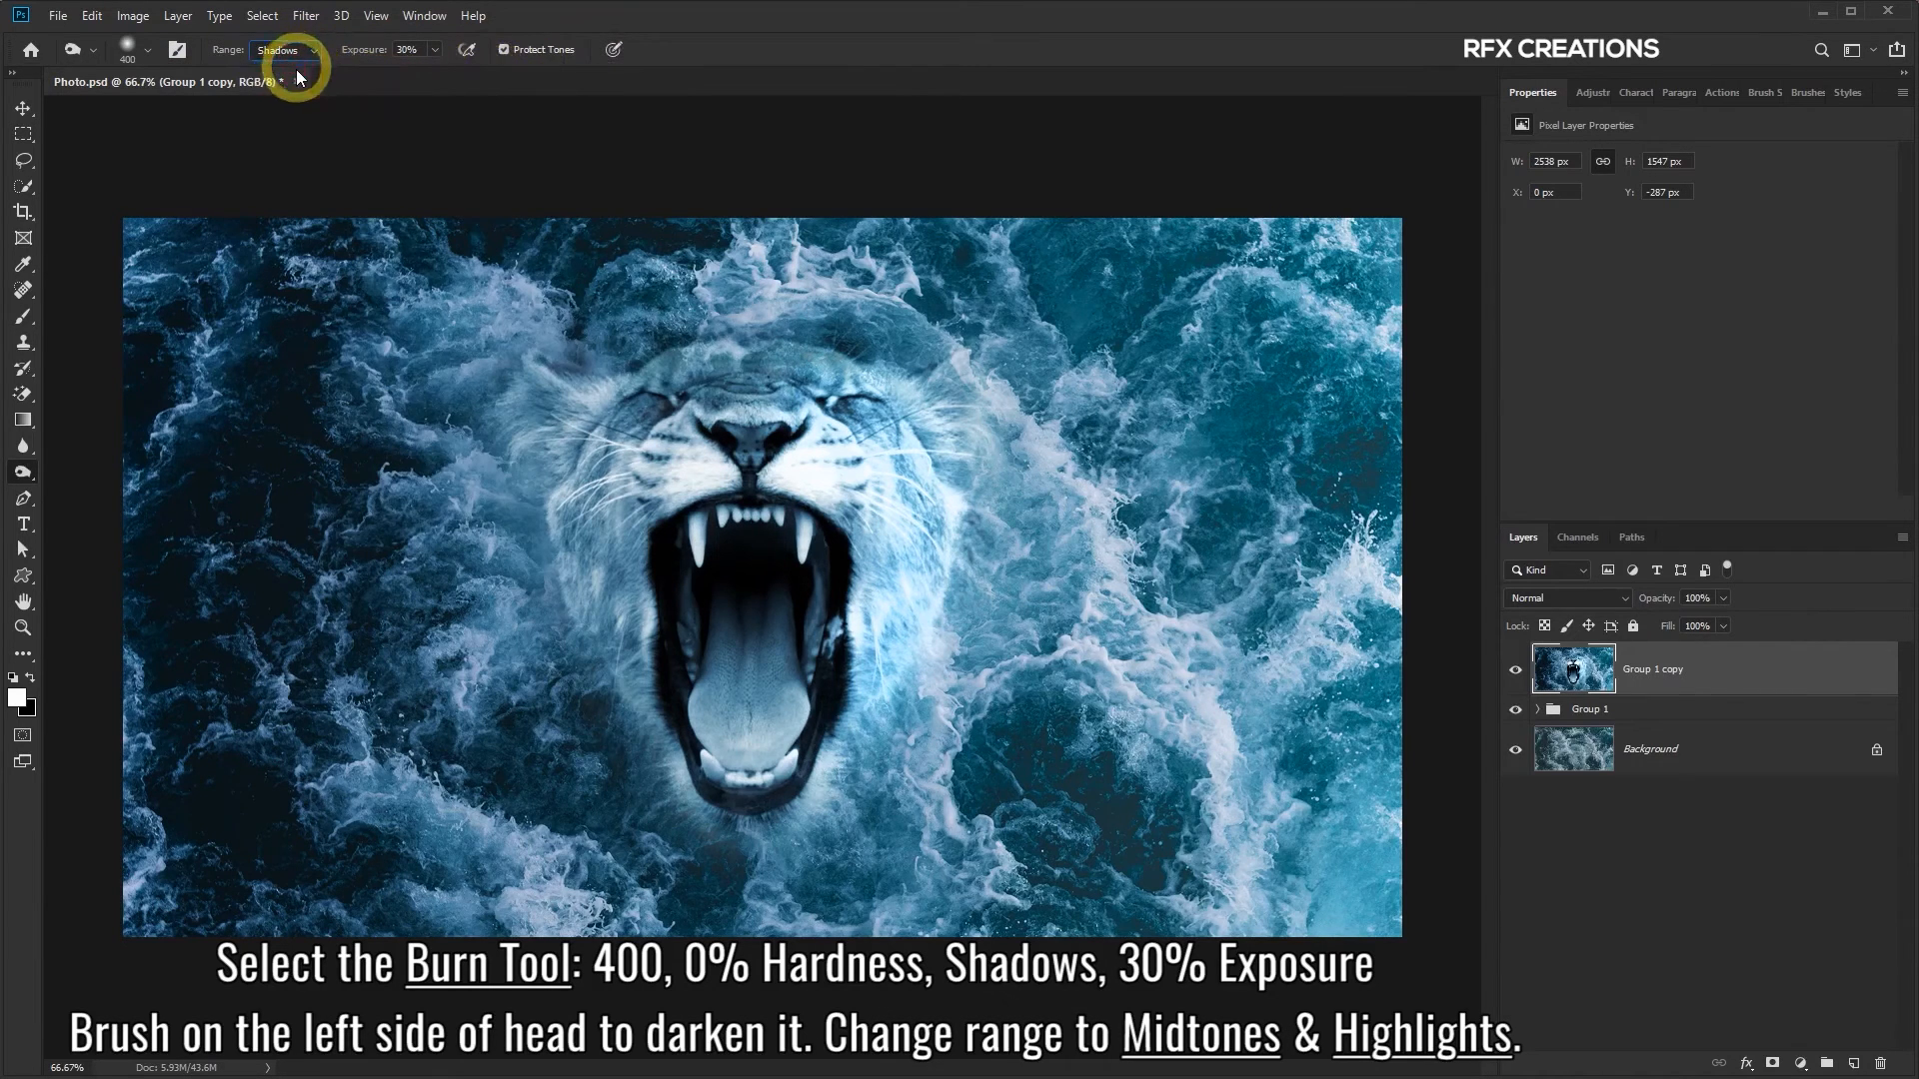
mouse_move(576, 450)
left_mouse_down()
mouse_move(560, 446)
mouse_move(550, 606)
mouse_move(570, 711)
mouse_move(530, 771)
mouse_move(373, 715)
mouse_move(421, 541)
mouse_move(506, 560)
mouse_move(514, 676)
mouse_move(492, 522)
mouse_move(539, 559)
mouse_move(566, 677)
mouse_move(497, 539)
mouse_move(437, 329)
mouse_move(304, 78)
left_mouse_up()
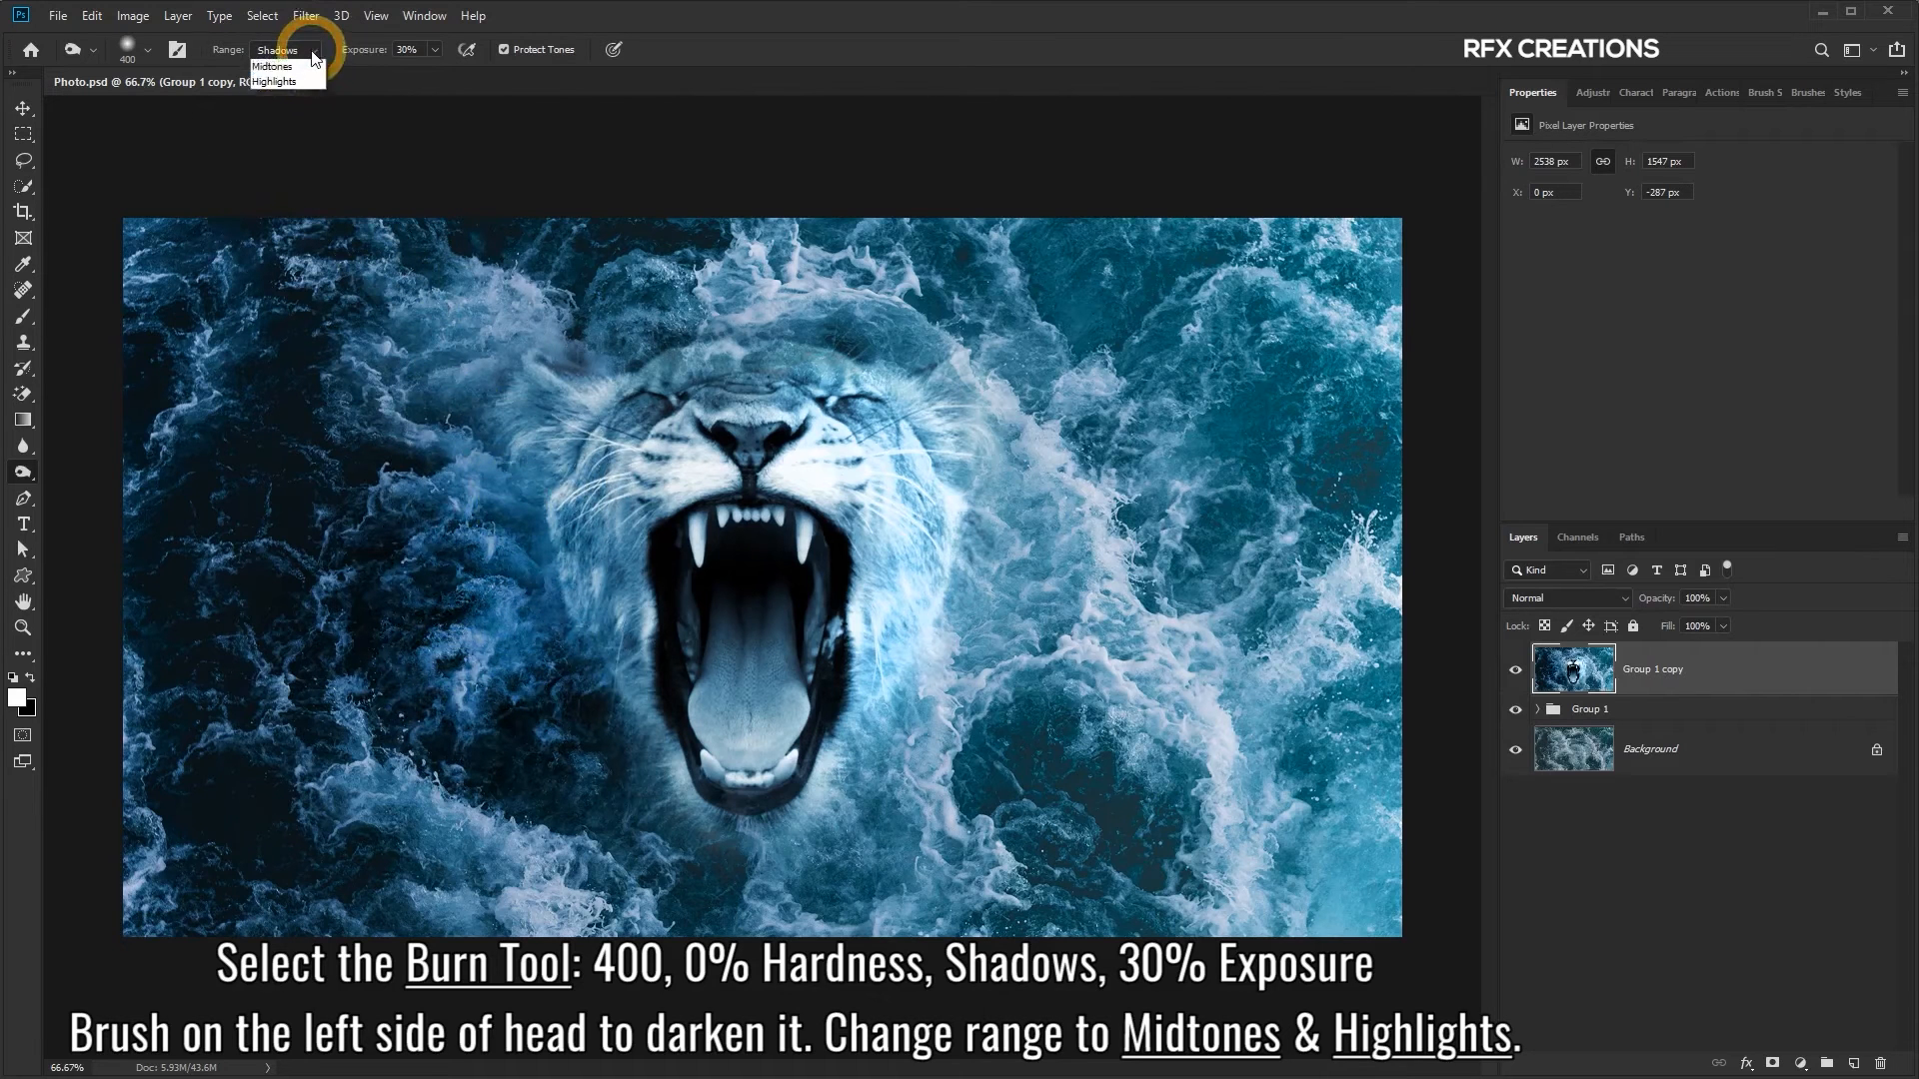
Darken the left side of the lion's head further with the Burn tool, first in the Midtones range and again in Highlights
mouse_move(428, 363)
left_mouse_down()
mouse_move(544, 471)
mouse_move(548, 661)
mouse_move(501, 677)
mouse_move(457, 577)
mouse_move(570, 749)
mouse_move(504, 607)
left_mouse_up()
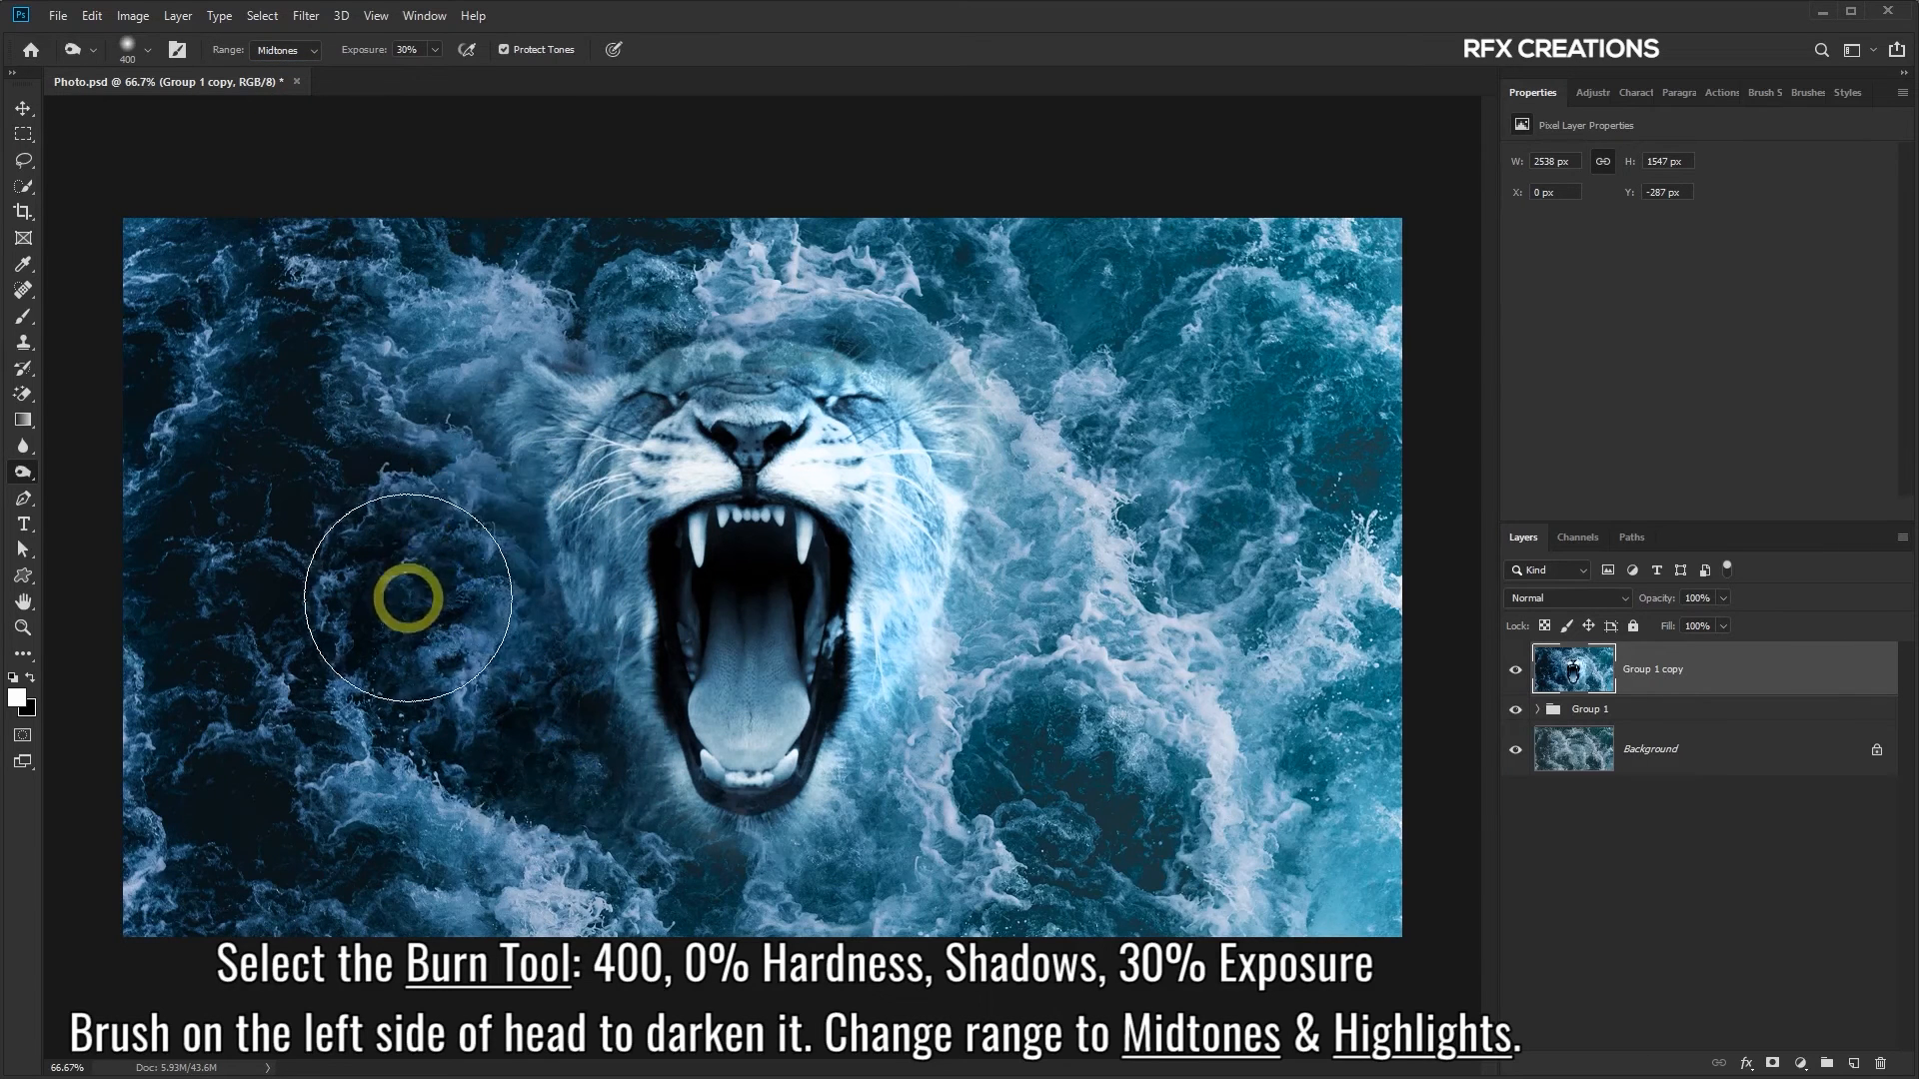
left_click(310, 48)
left_click(297, 92)
mouse_move(471, 429)
left_mouse_down()
mouse_move(533, 494)
mouse_move(544, 453)
mouse_move(528, 438)
mouse_move(482, 473)
mouse_move(459, 632)
mouse_move(566, 734)
mouse_move(484, 447)
mouse_move(539, 449)
mouse_move(445, 460)
mouse_move(435, 546)
mouse_move(471, 649)
mouse_move(566, 747)
mouse_move(499, 714)
mouse_move(390, 558)
mouse_move(443, 503)
mouse_move(514, 480)
mouse_move(547, 707)
mouse_move(576, 729)
mouse_move(535, 729)
mouse_move(467, 636)
mouse_move(470, 534)
mouse_move(517, 479)
mouse_move(499, 465)
mouse_move(449, 540)
mouse_move(480, 672)
mouse_move(521, 710)
mouse_move(523, 512)
mouse_move(503, 443)
mouse_move(467, 574)
mouse_move(484, 752)
mouse_move(761, 727)
mouse_move(932, 651)
mouse_move(804, 507)
mouse_move(633, 460)
mouse_move(530, 505)
left_mouse_up()
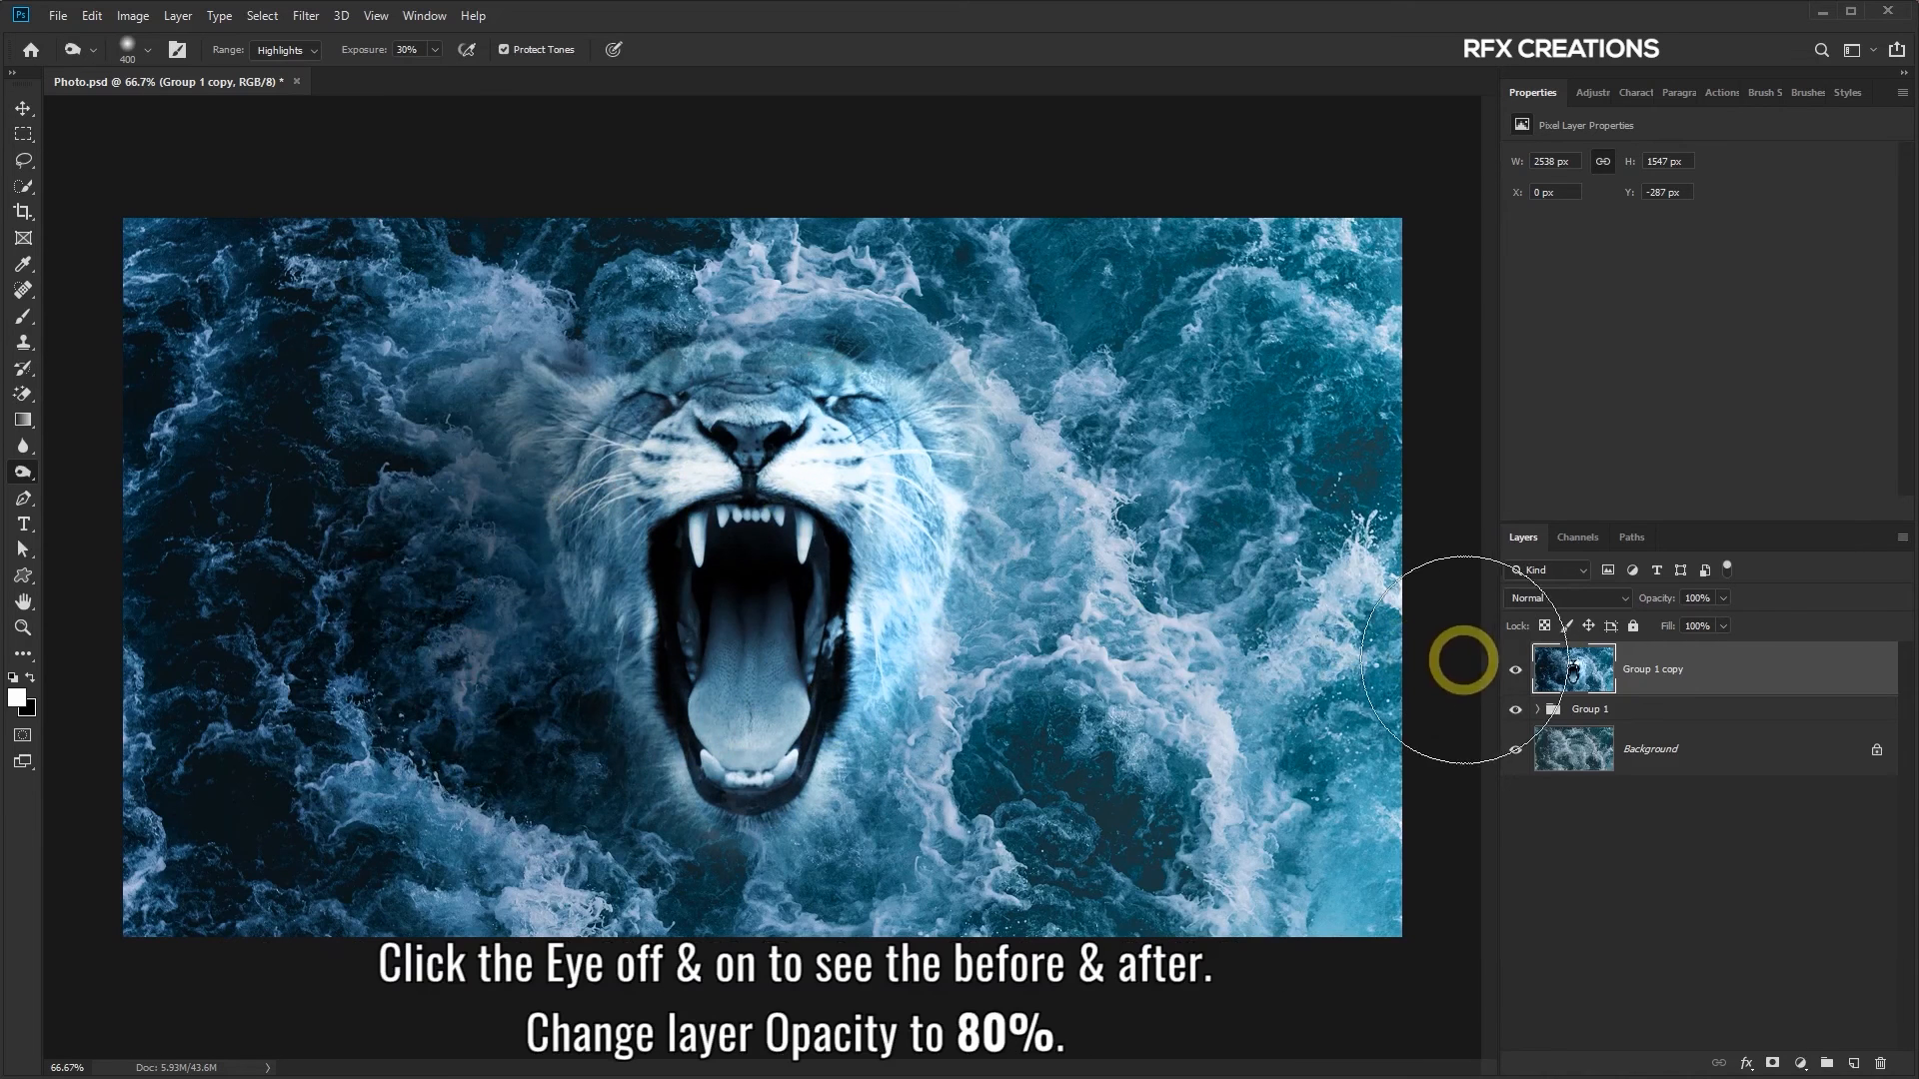
Toggle the Group 1 copy layer off and on to compare the image with and without the dodging and burning
left_click(1513, 675)
left_click(1513, 676)
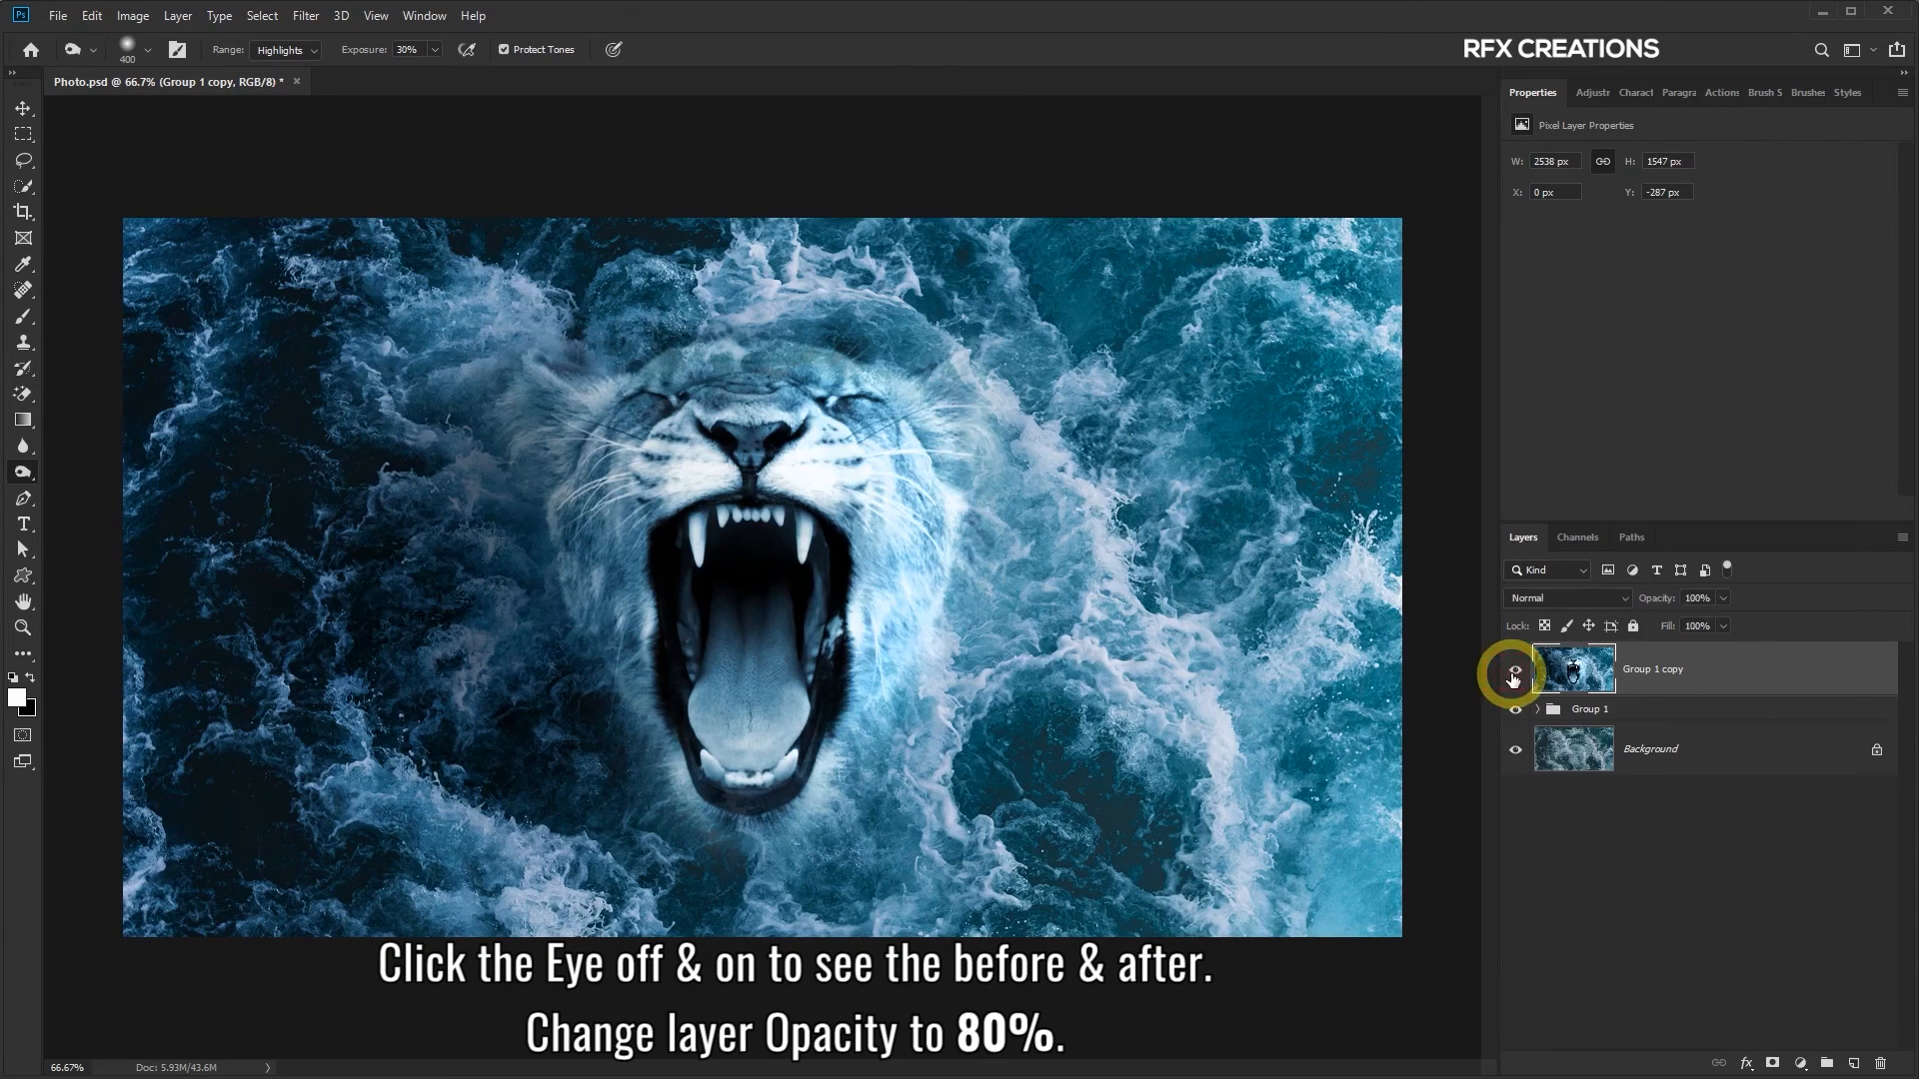
left_click(1513, 675)
left_click(1513, 676)
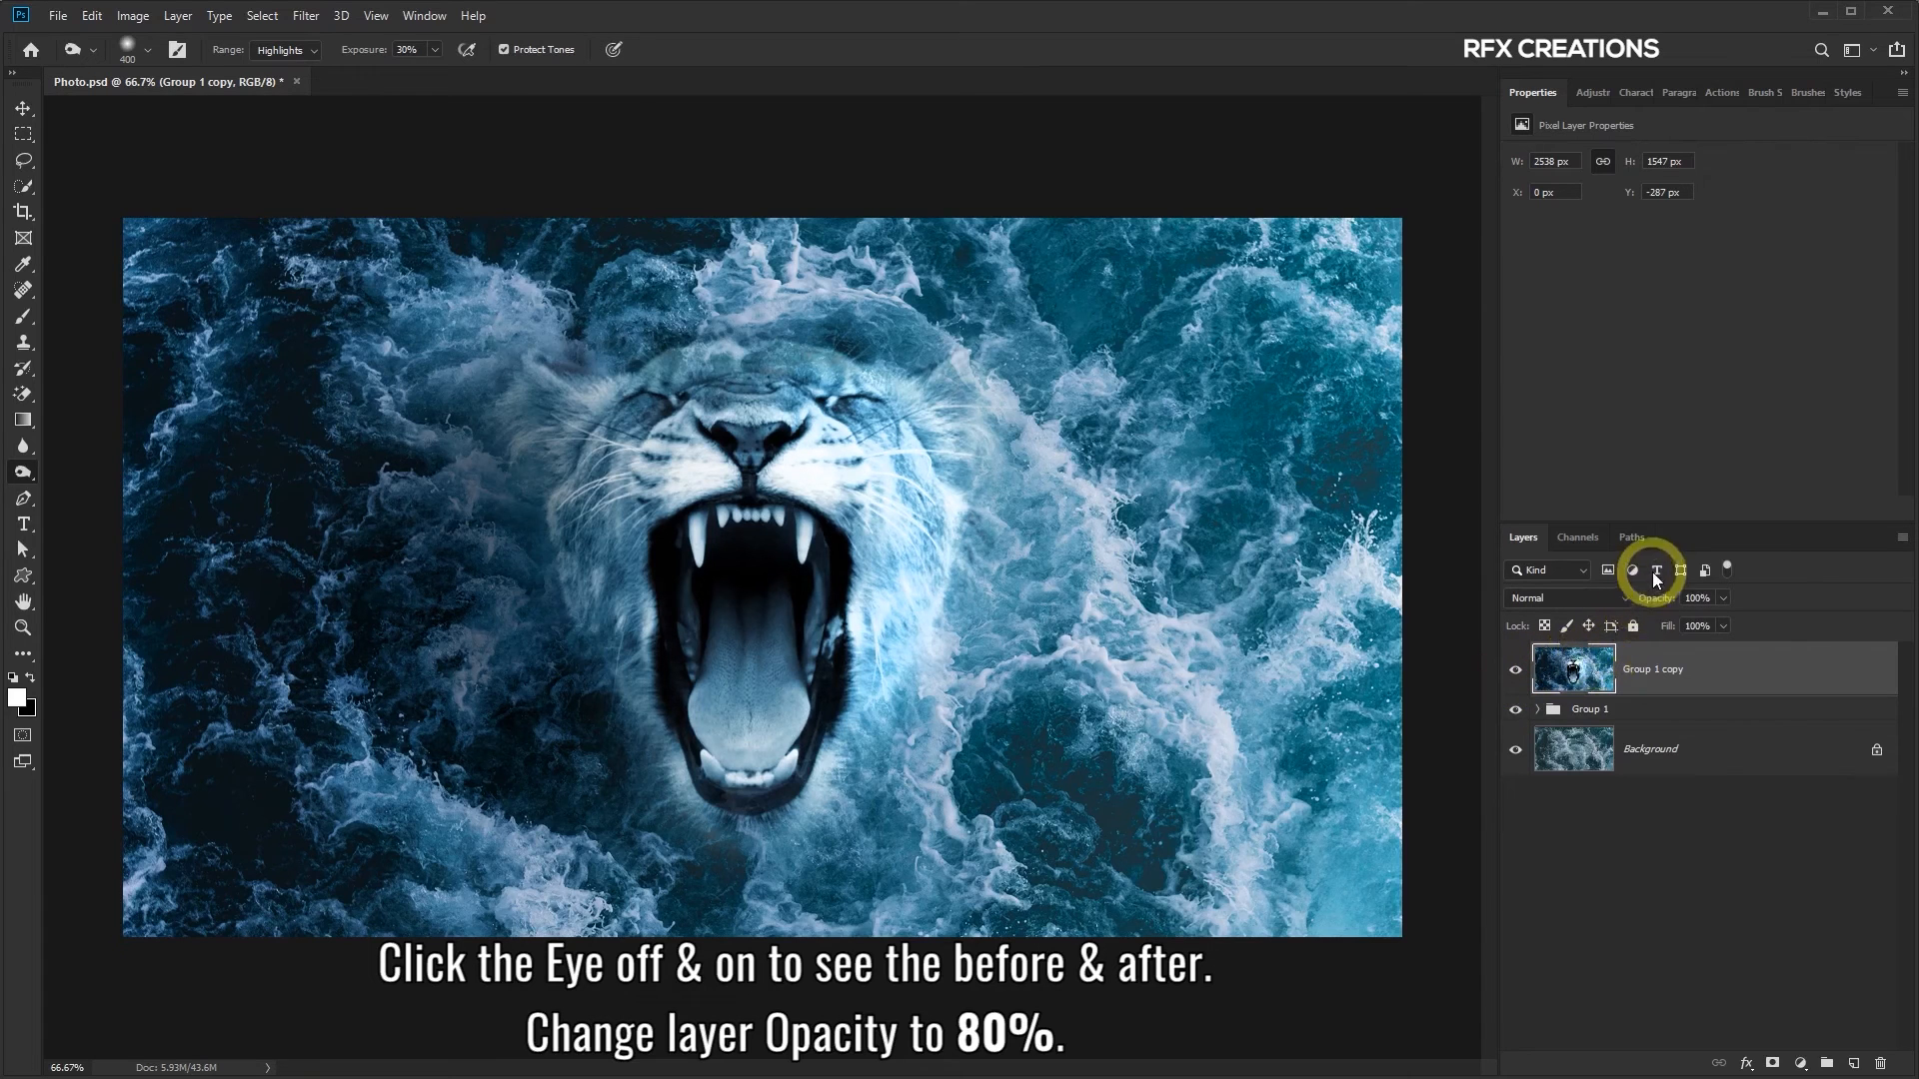
Lower the Group 1 copy layer's opacity to 80% and check the effect by toggling its visibility
left_click(1723, 598)
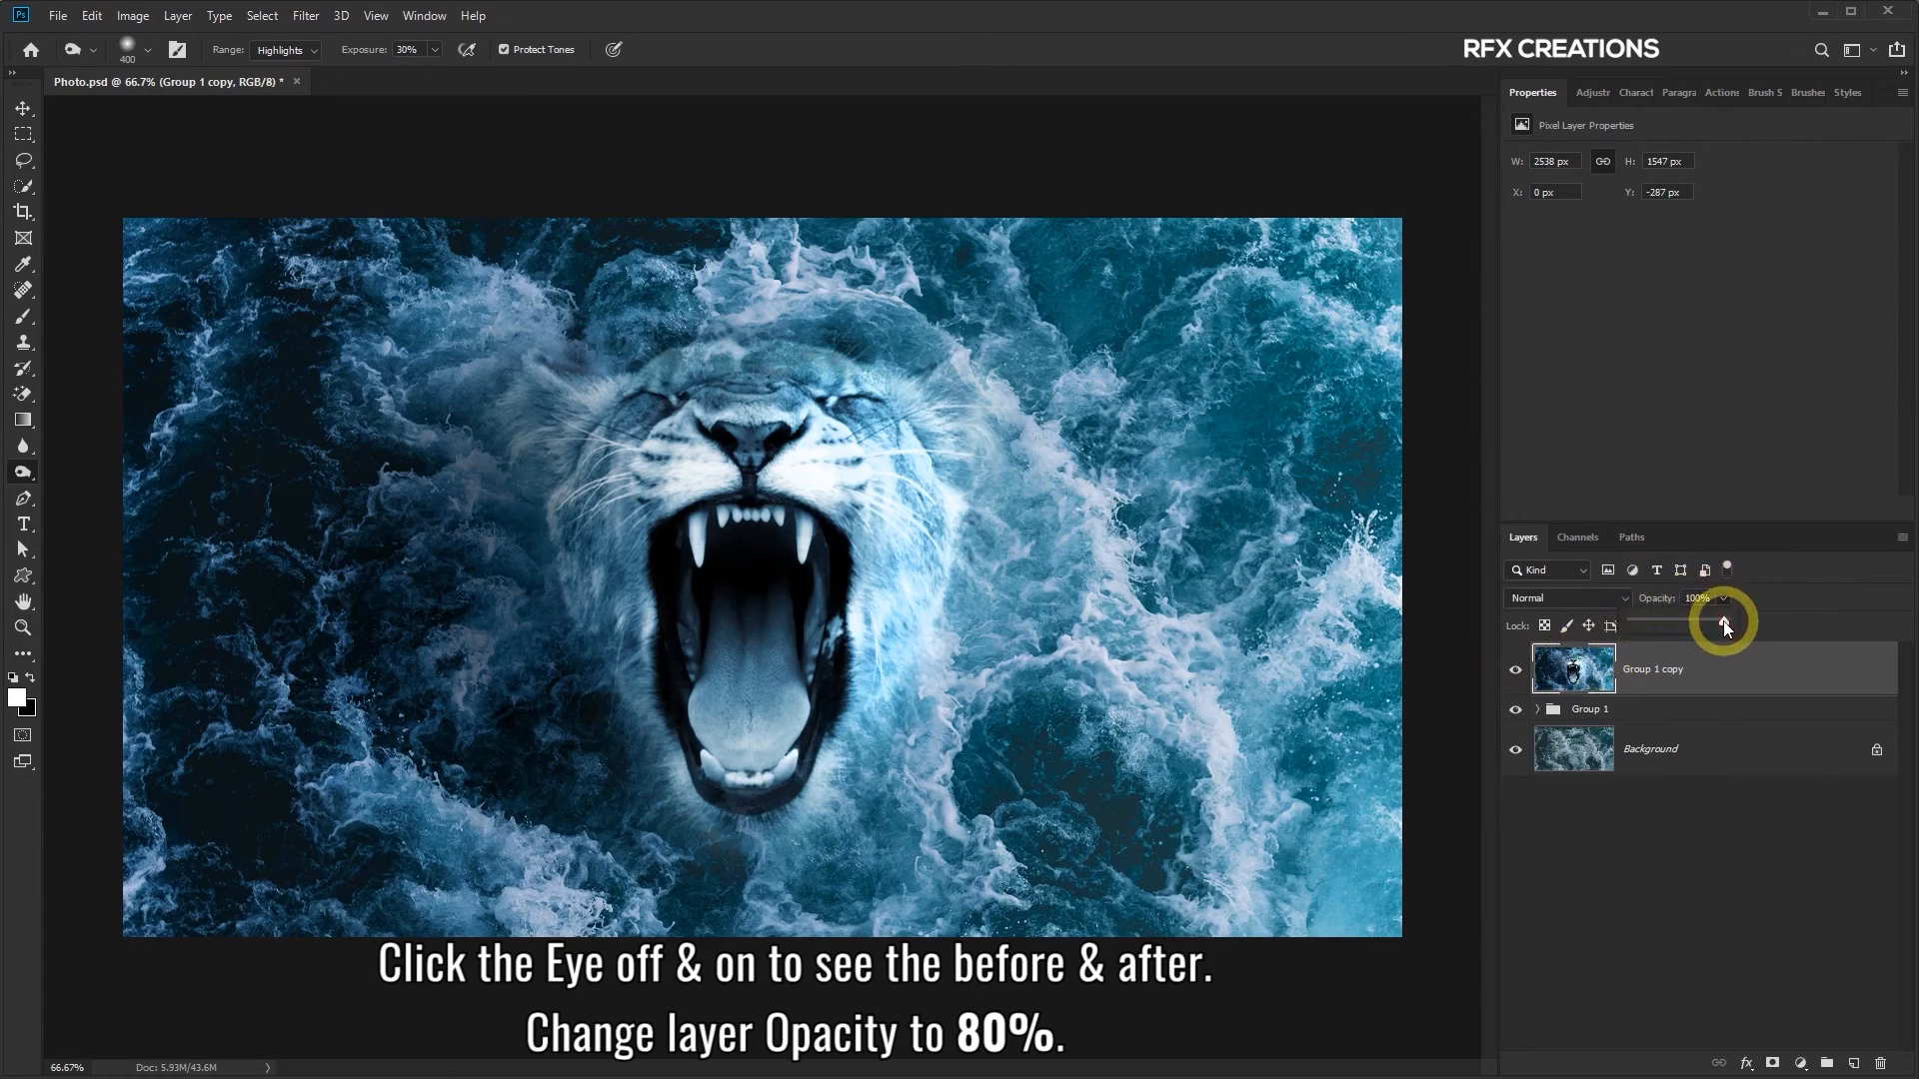
left_click_drag(1712, 621, 1706, 621)
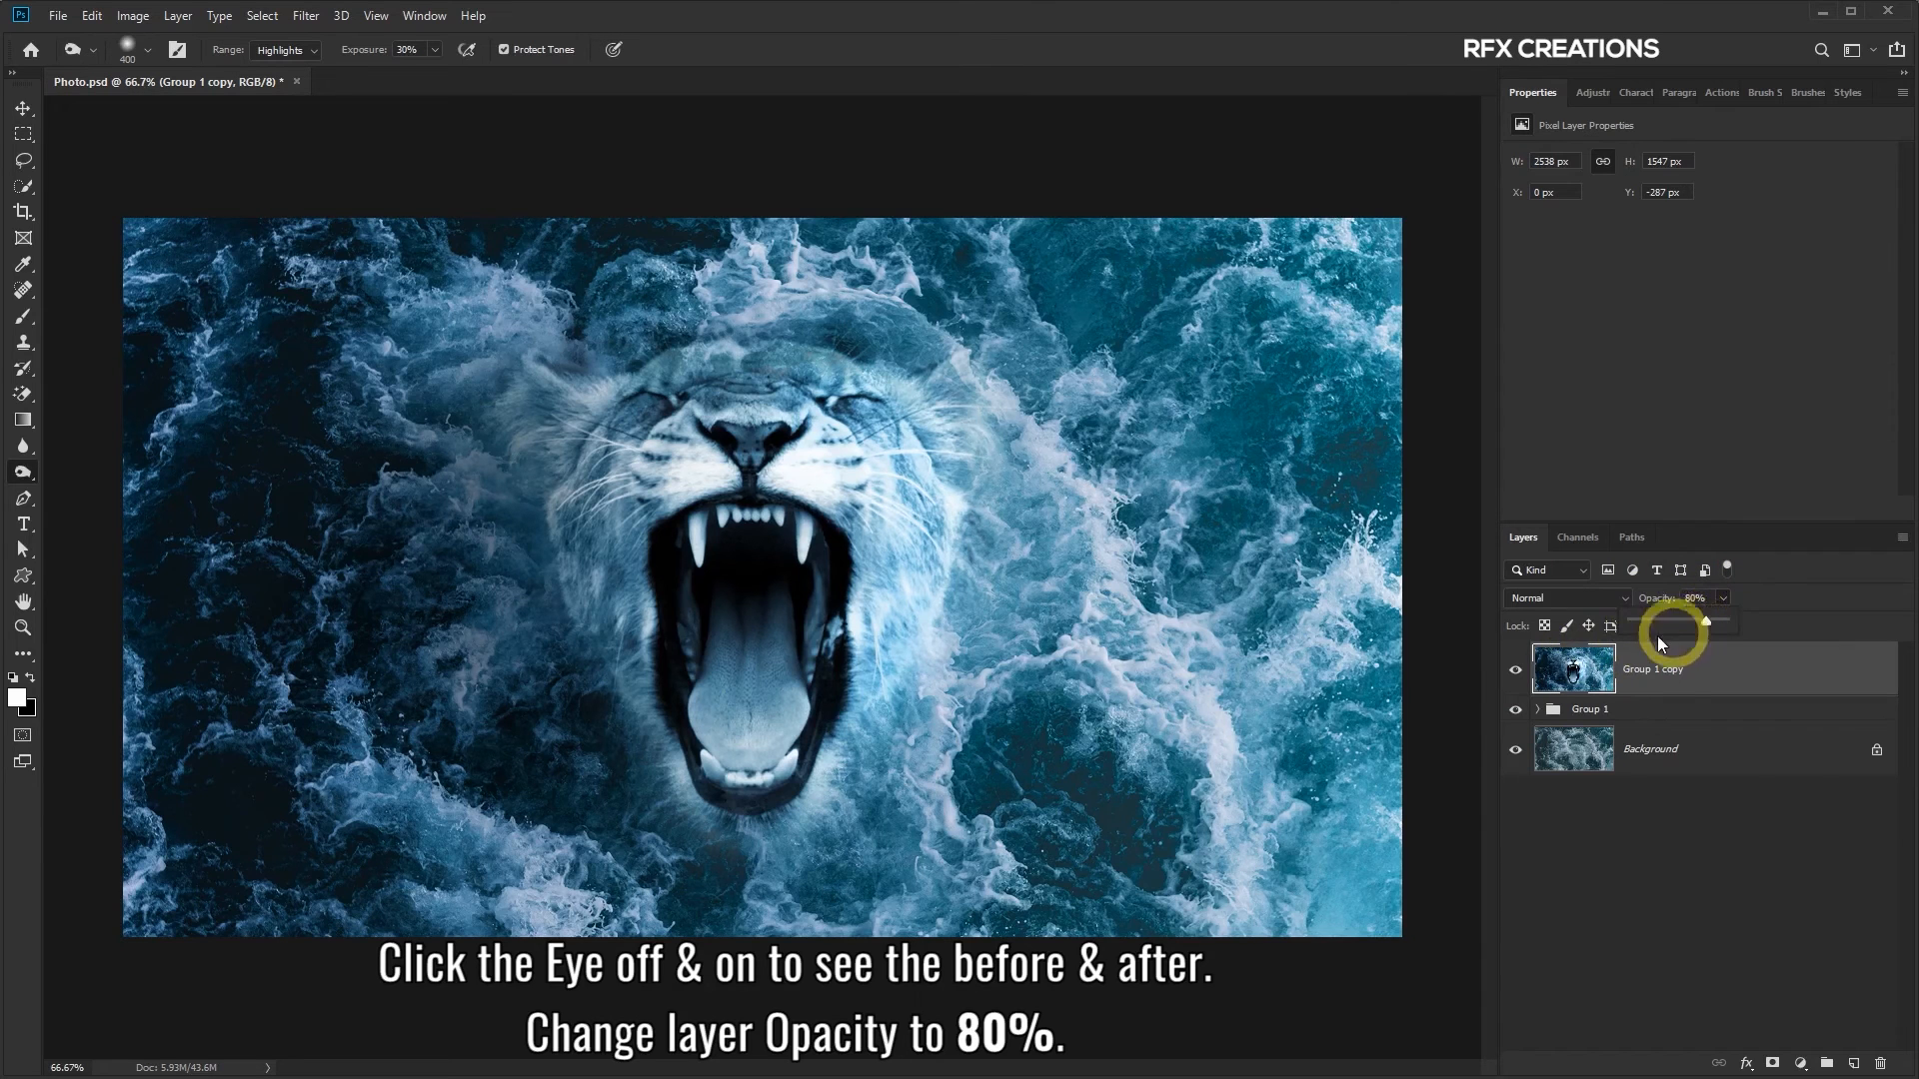
left_click(1515, 675)
left_click(1515, 677)
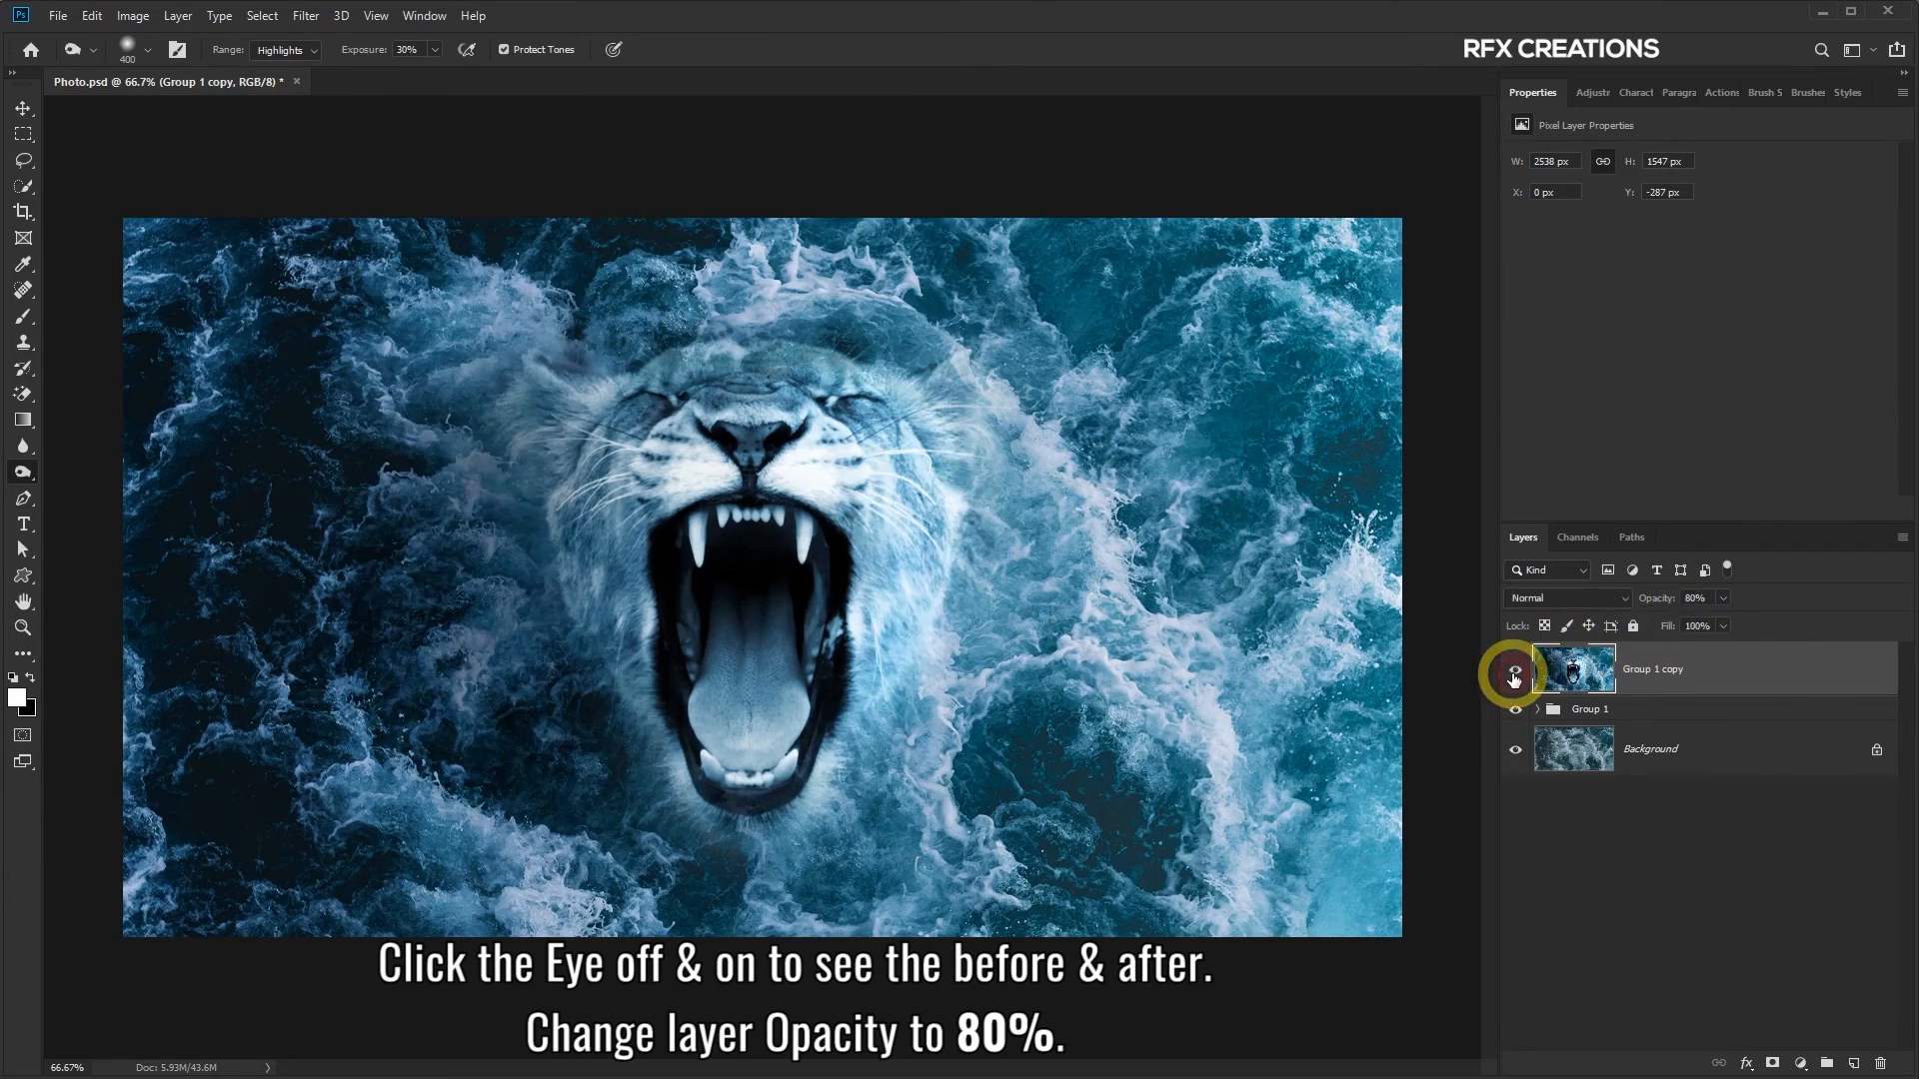
left_click(1515, 678)
left_click(1515, 678)
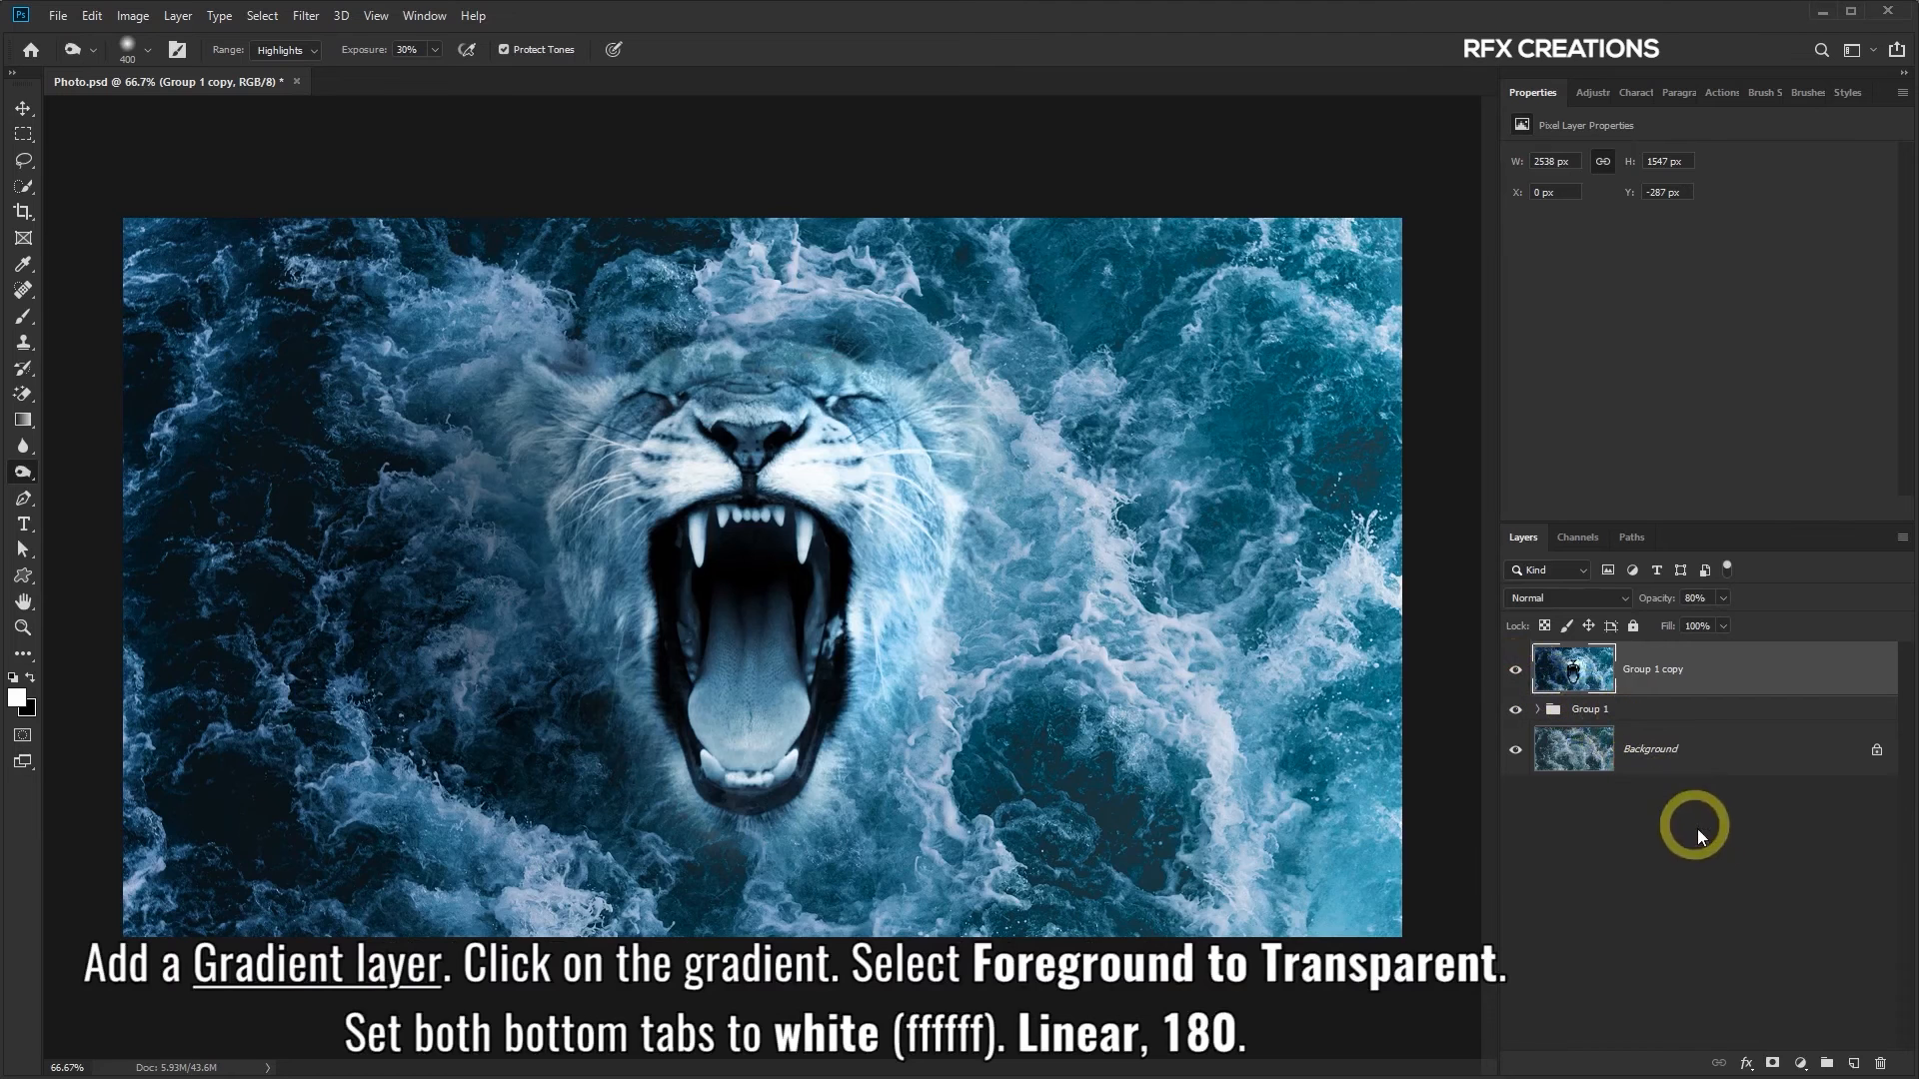
Add a Gradient Fill layer above Group 1 copy using Foreground to Transparent, with both color stops set to white (ffffff)
left_click(1803, 1063)
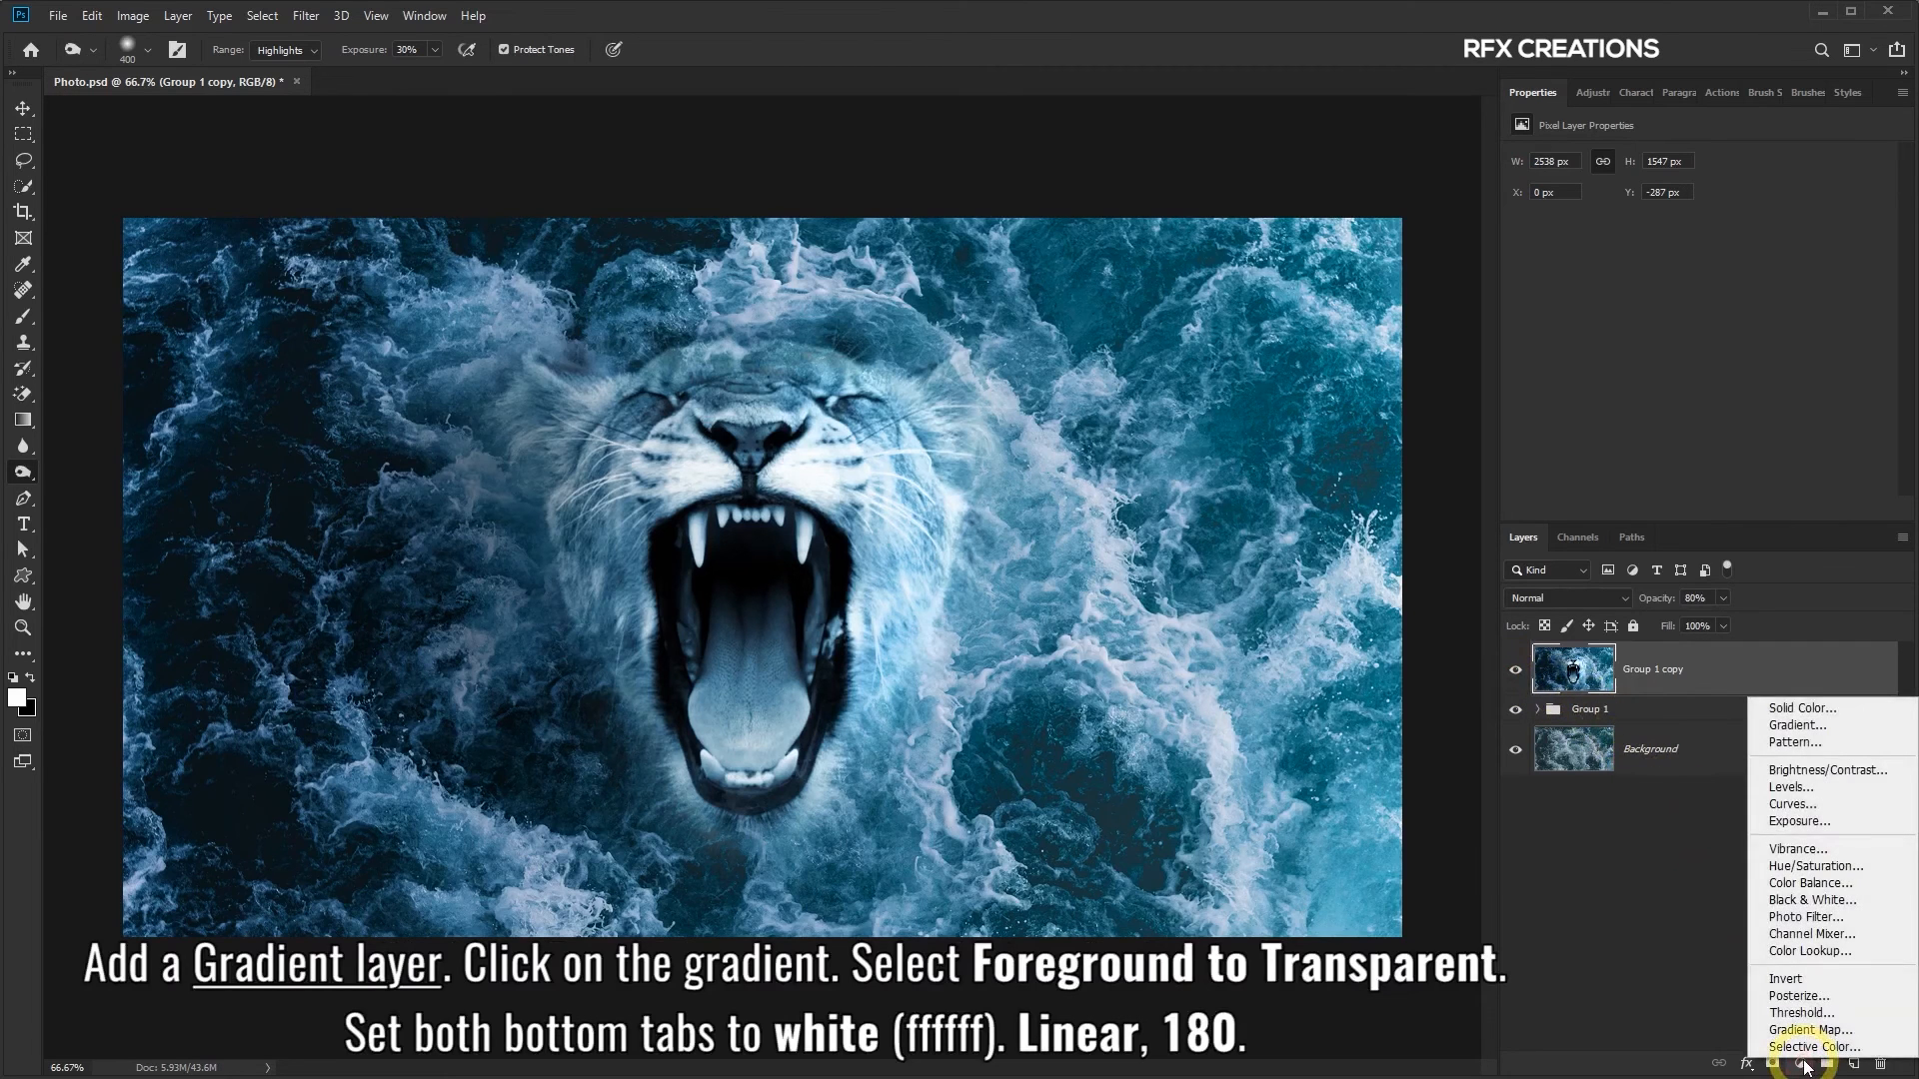
left_click(1812, 731)
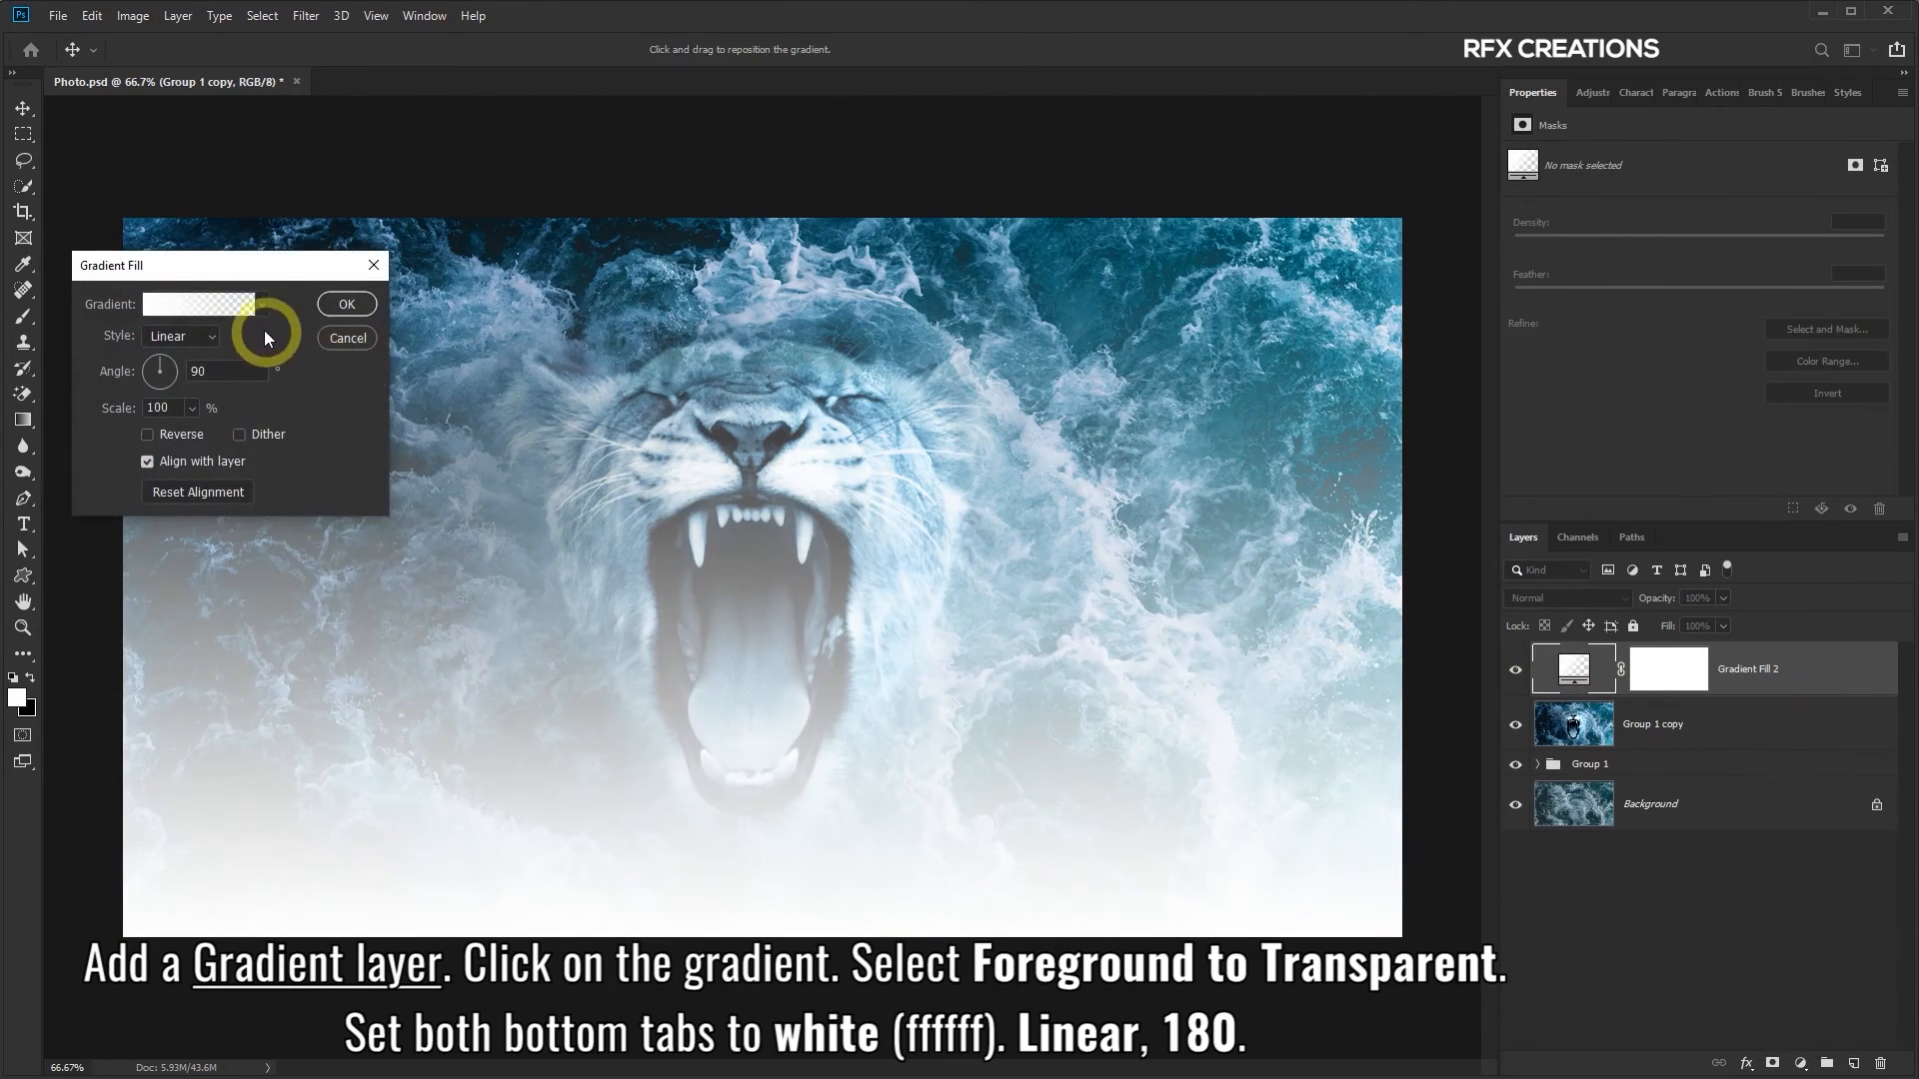
left_click(201, 299)
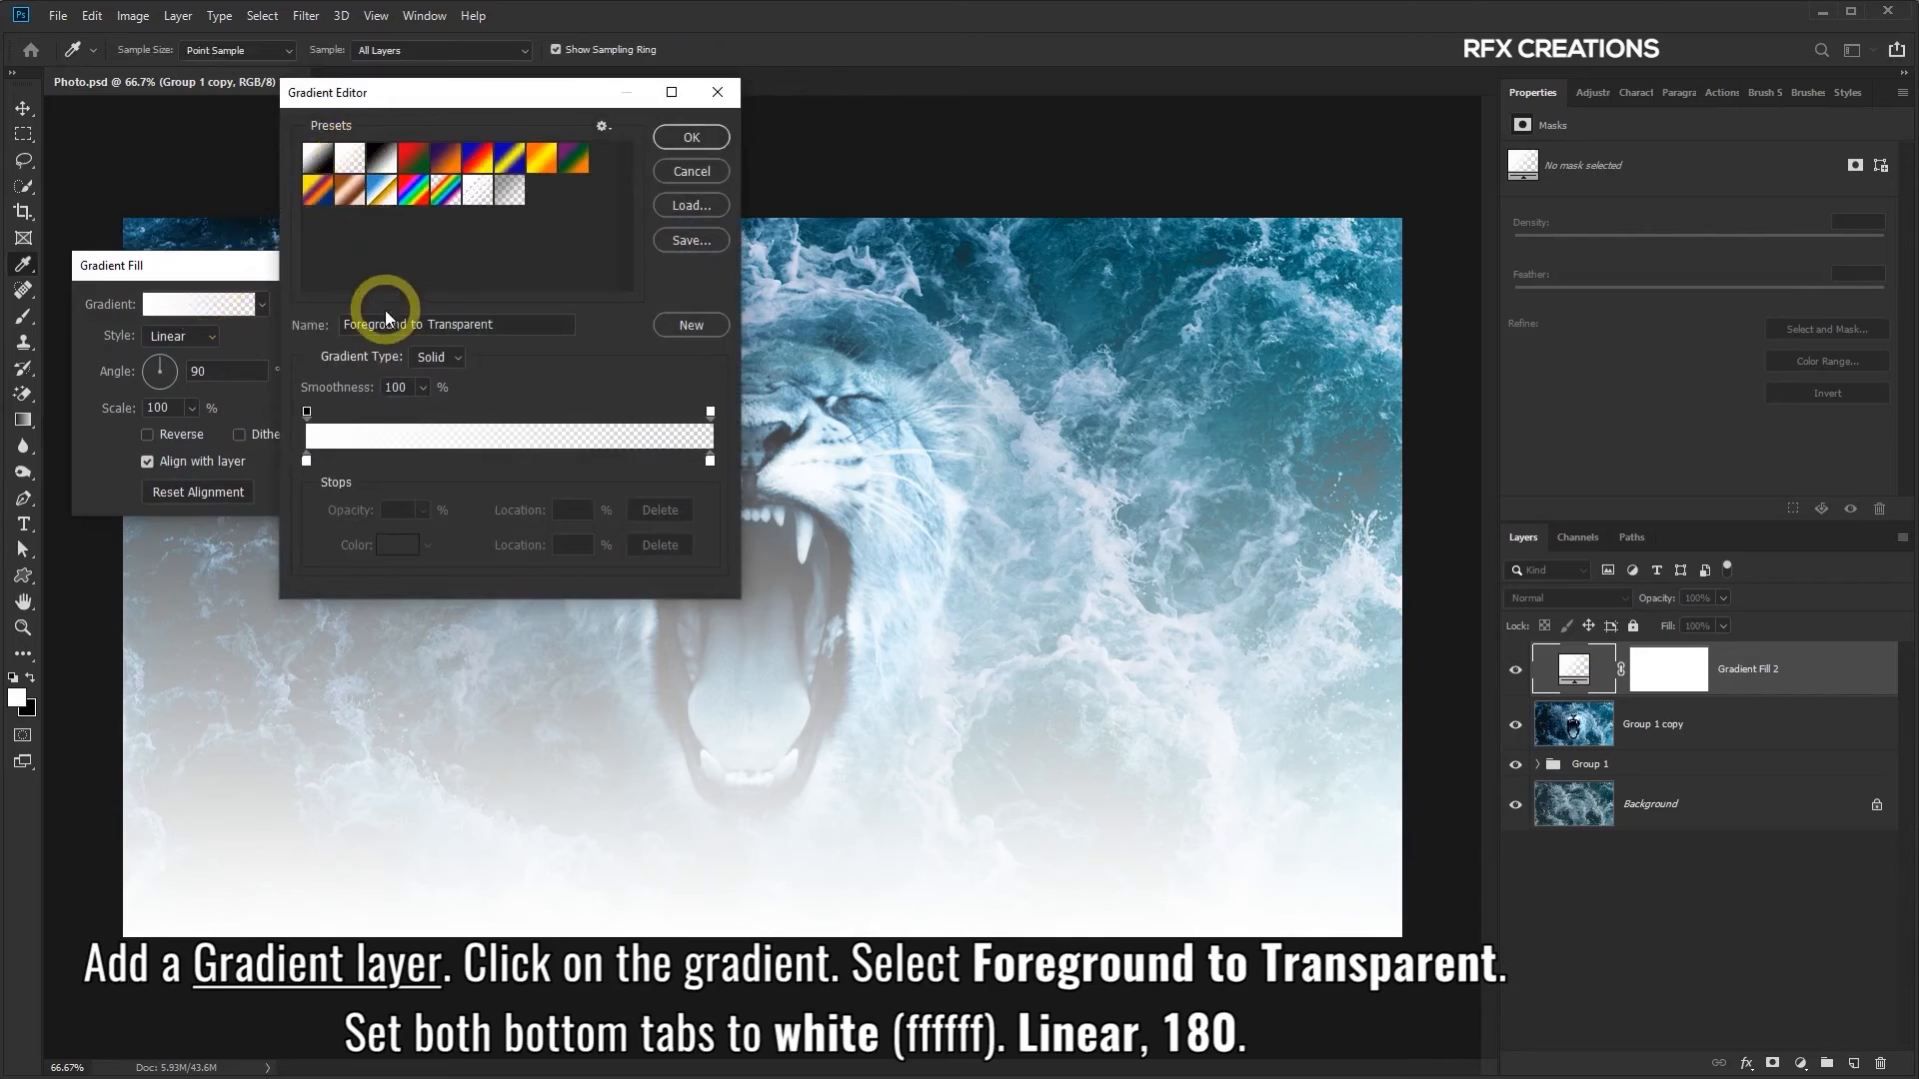
double_click(304, 461)
left_click(1085, 470)
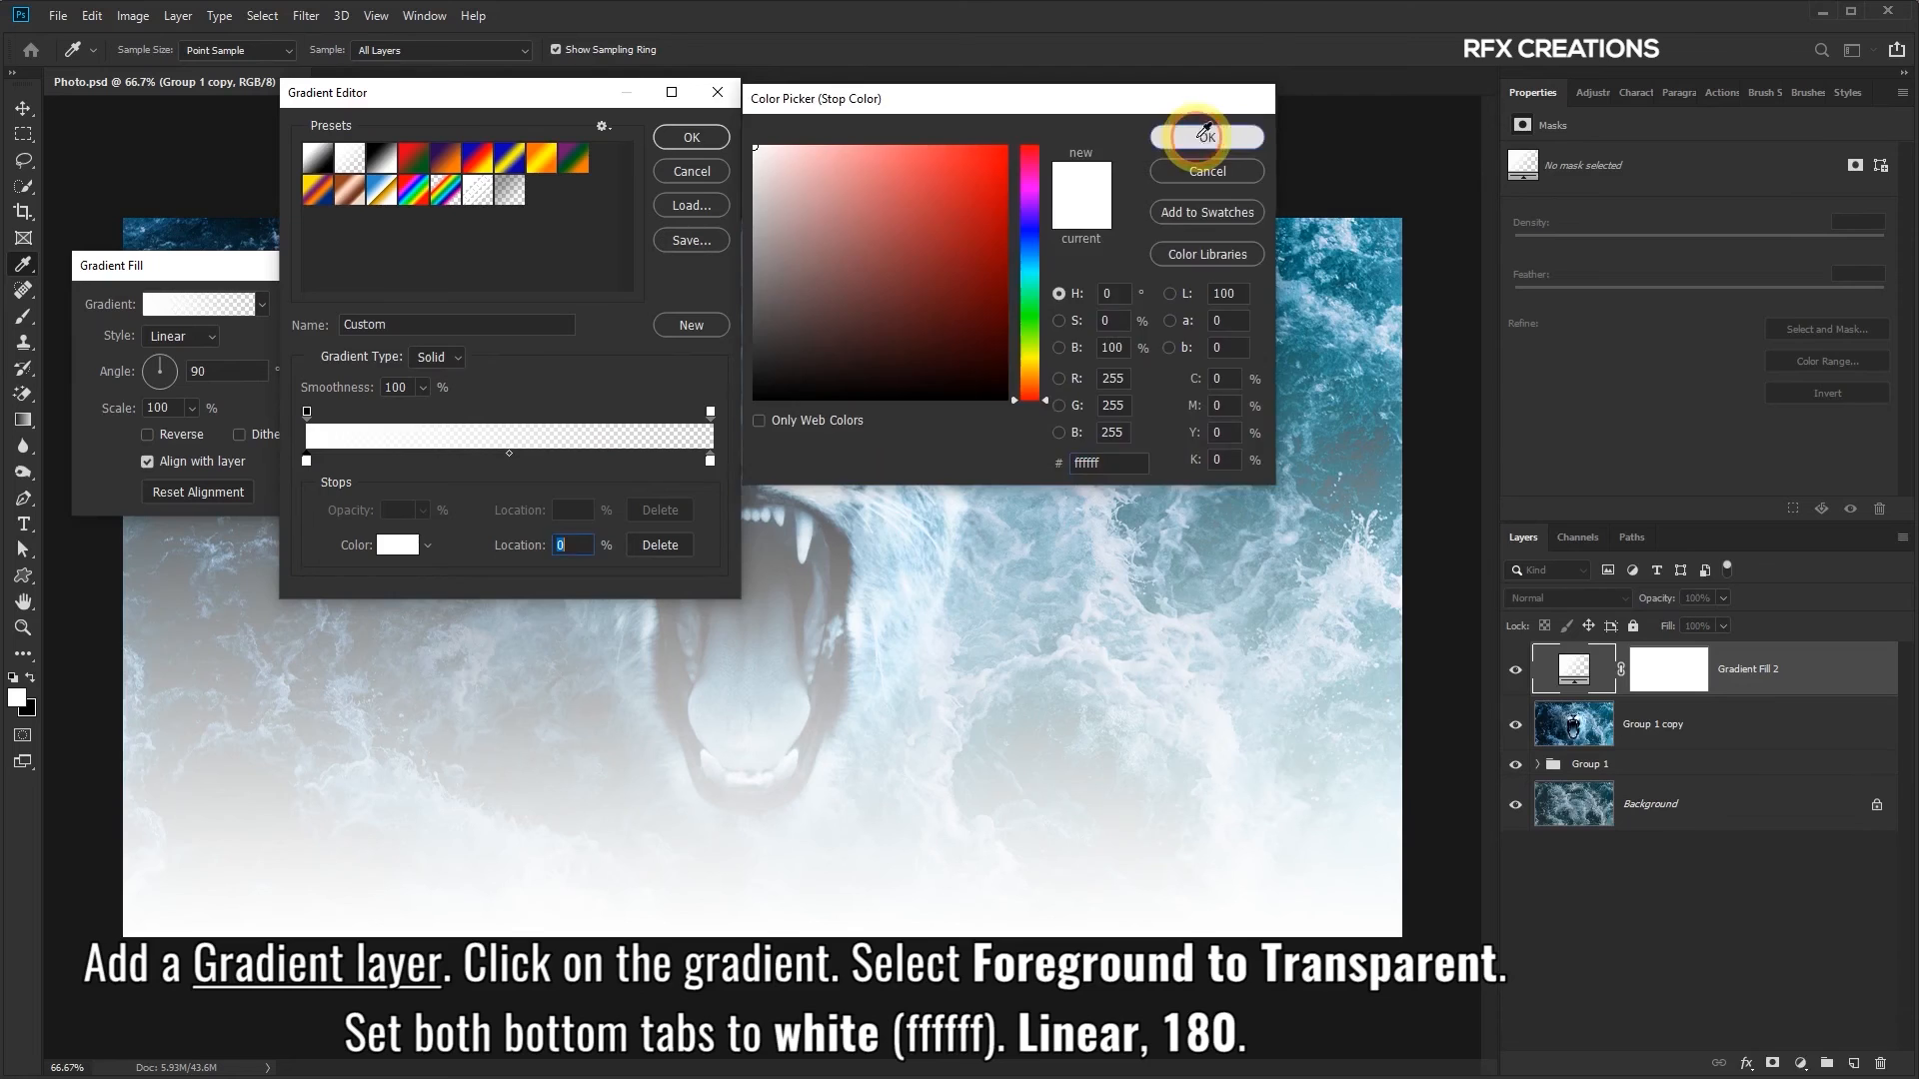
left_click(1197, 136)
double_click(710, 460)
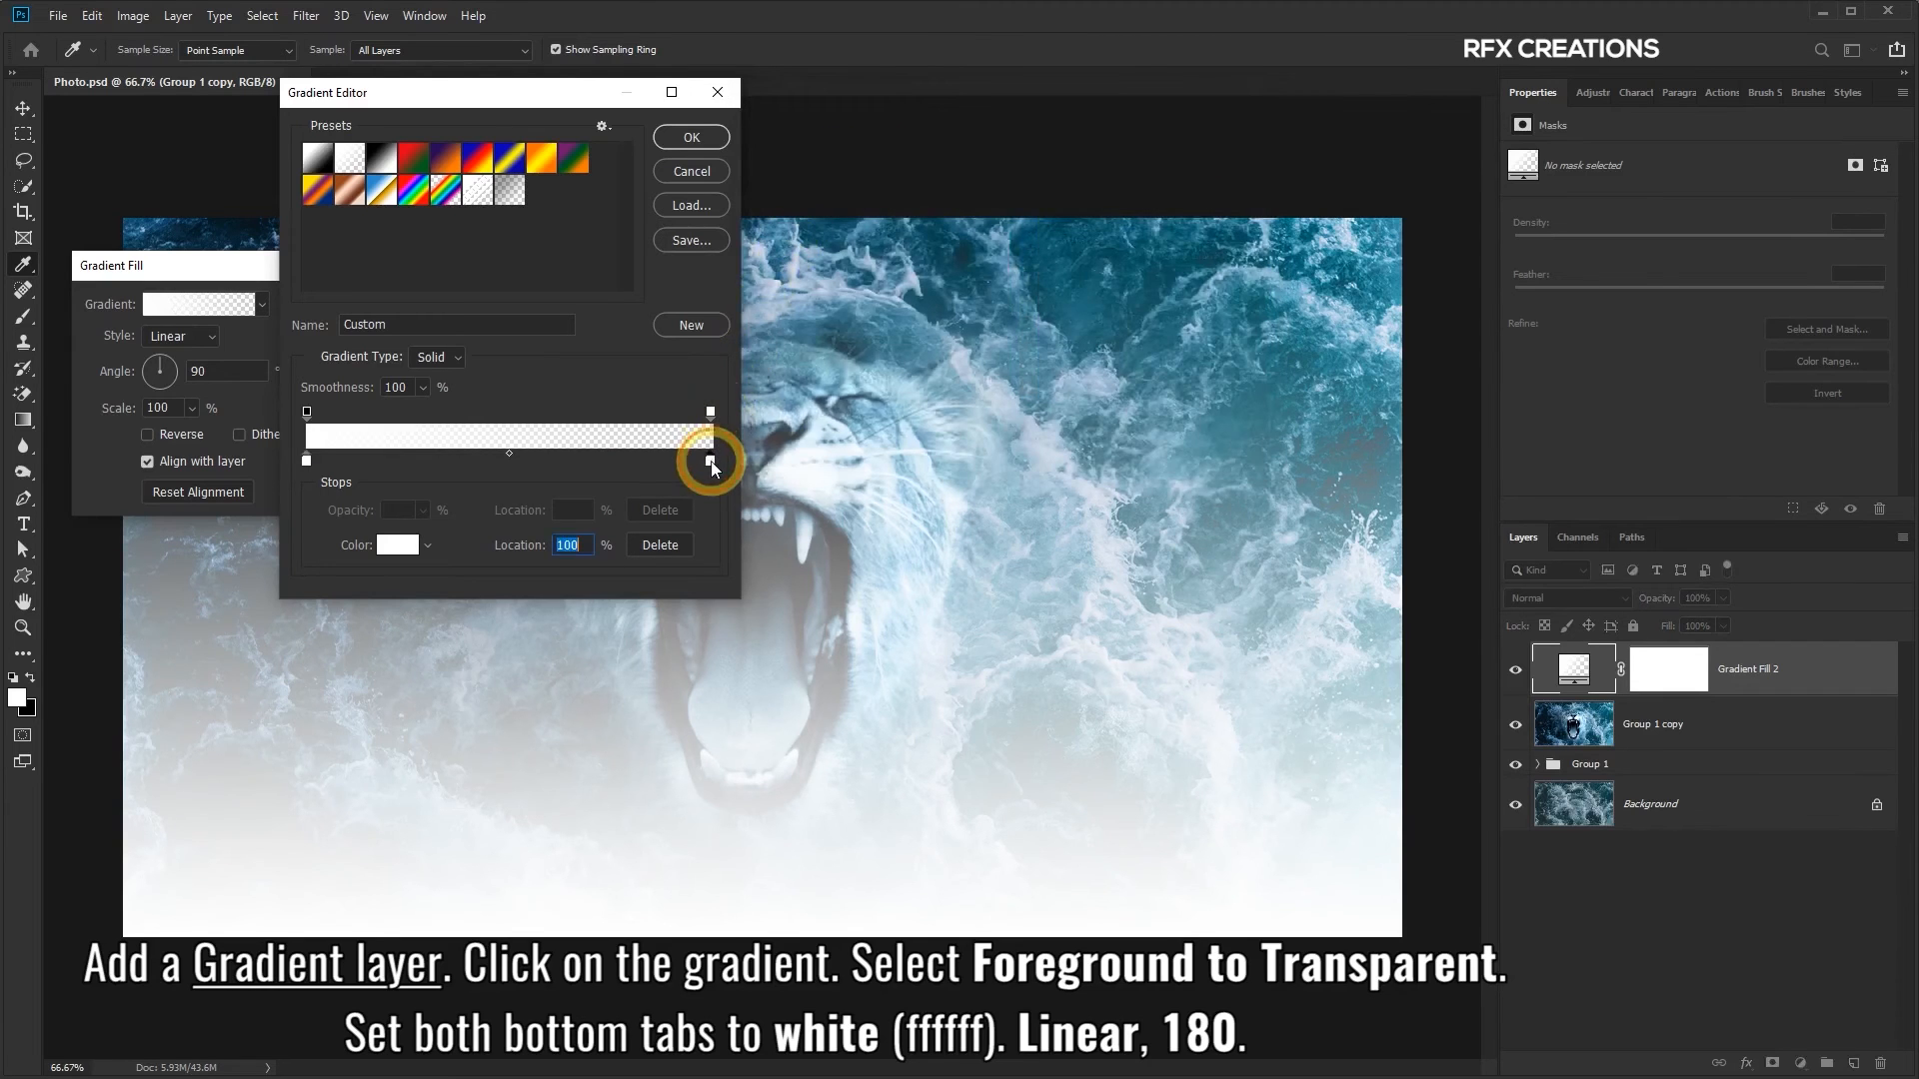
left_click(1103, 464)
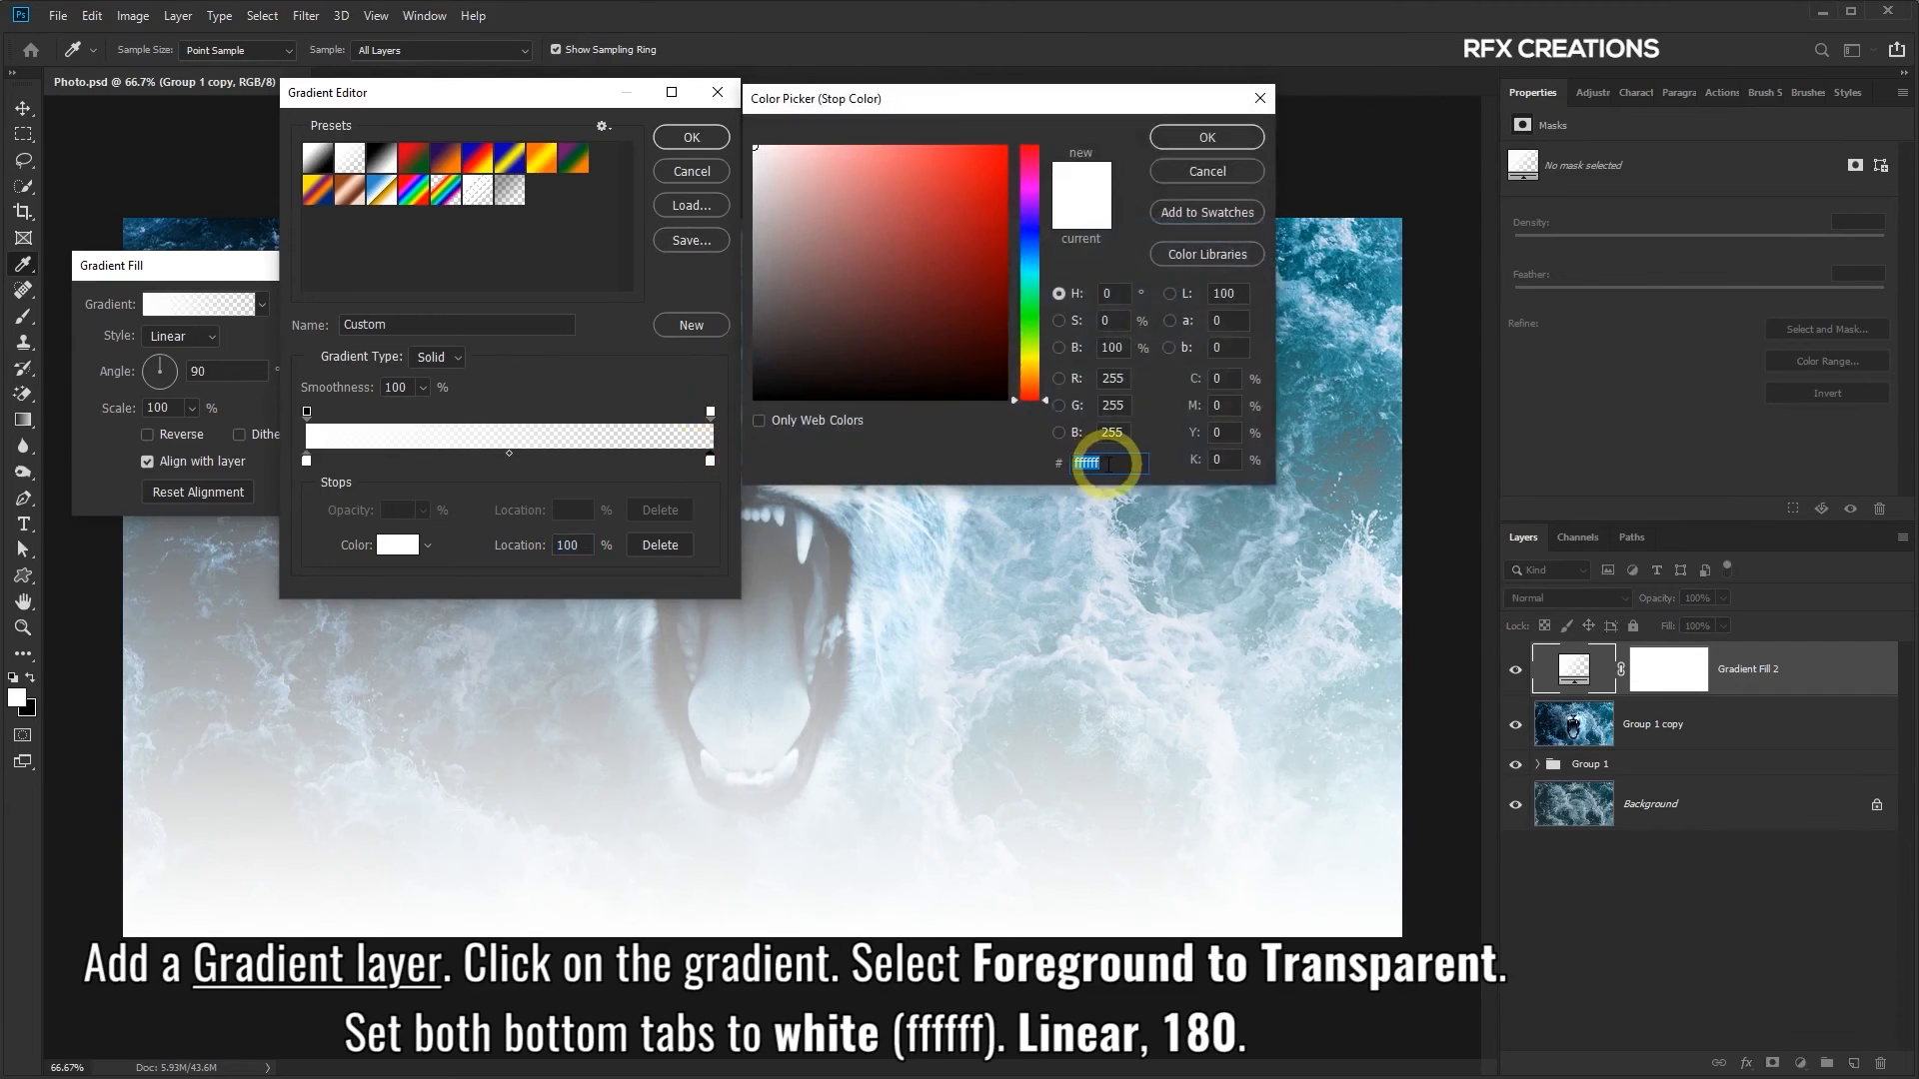
left_click(1192, 148)
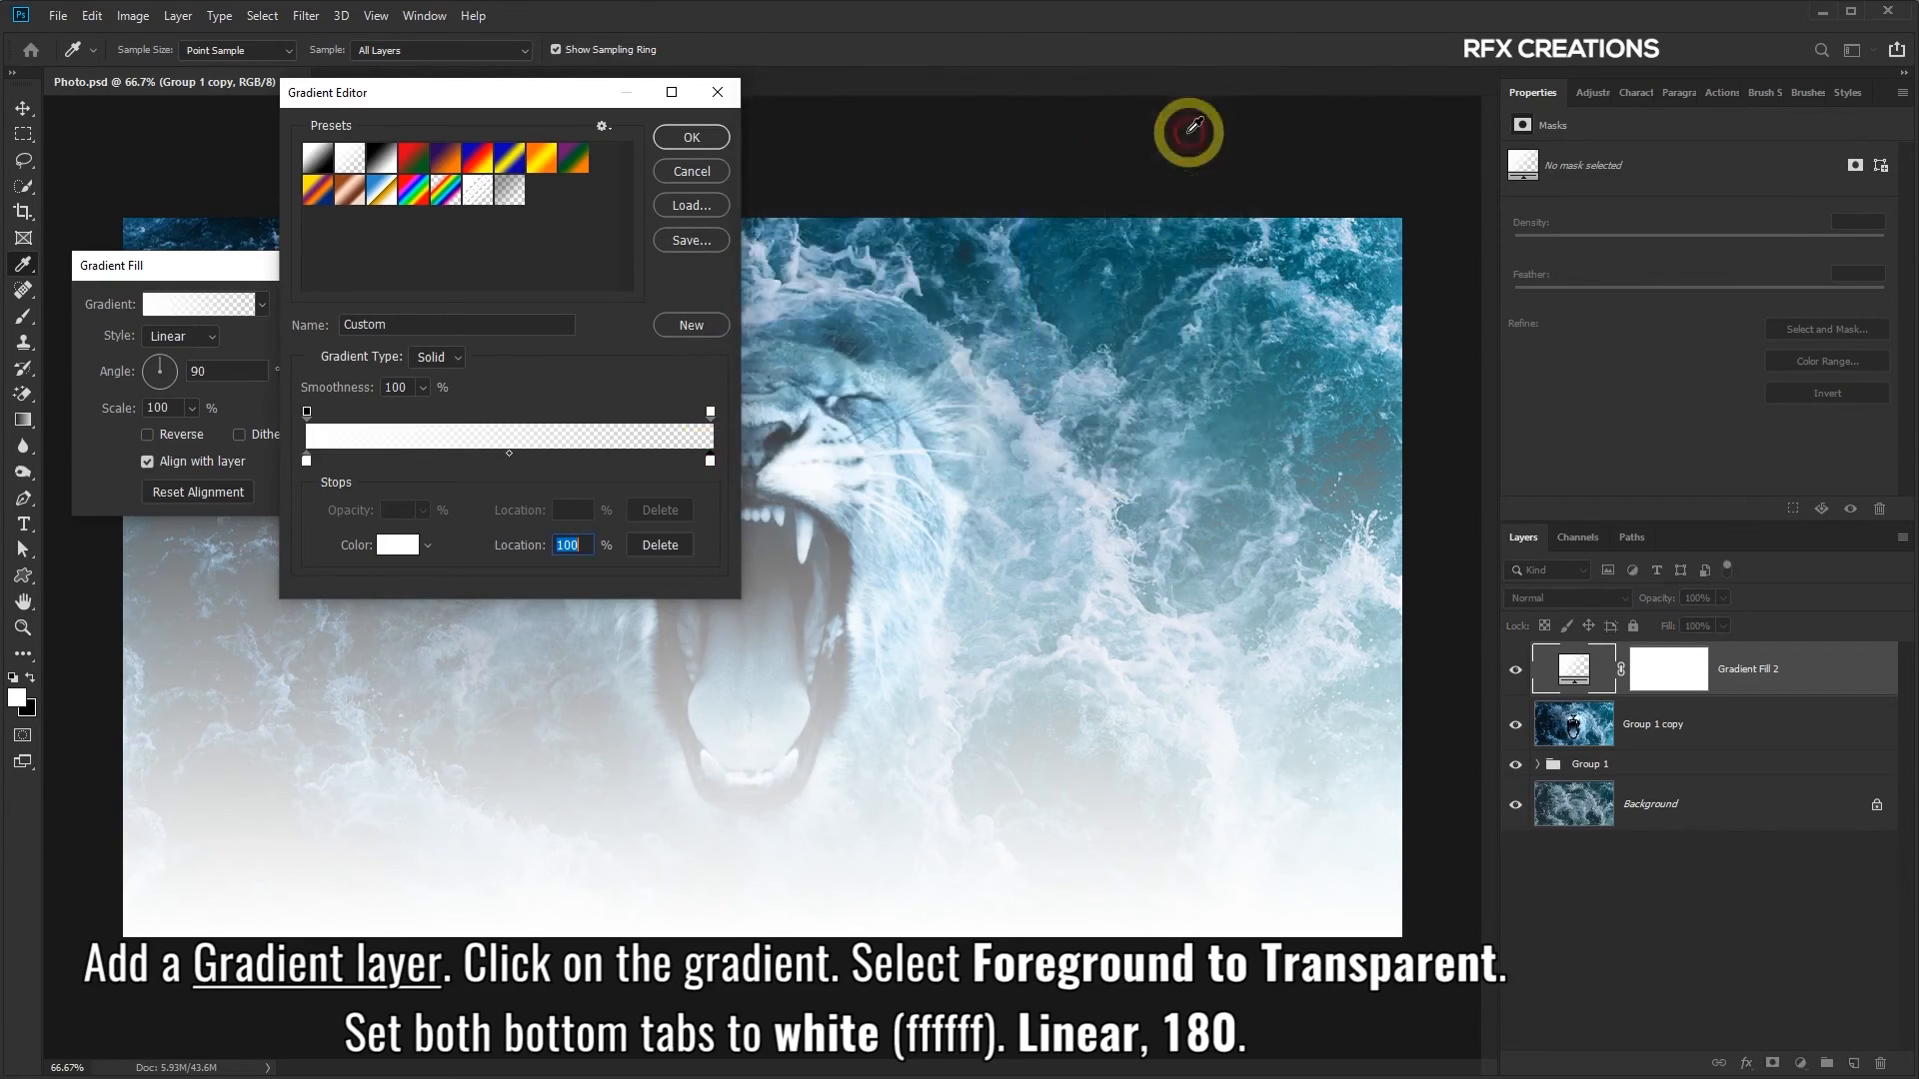
left_click(692, 140)
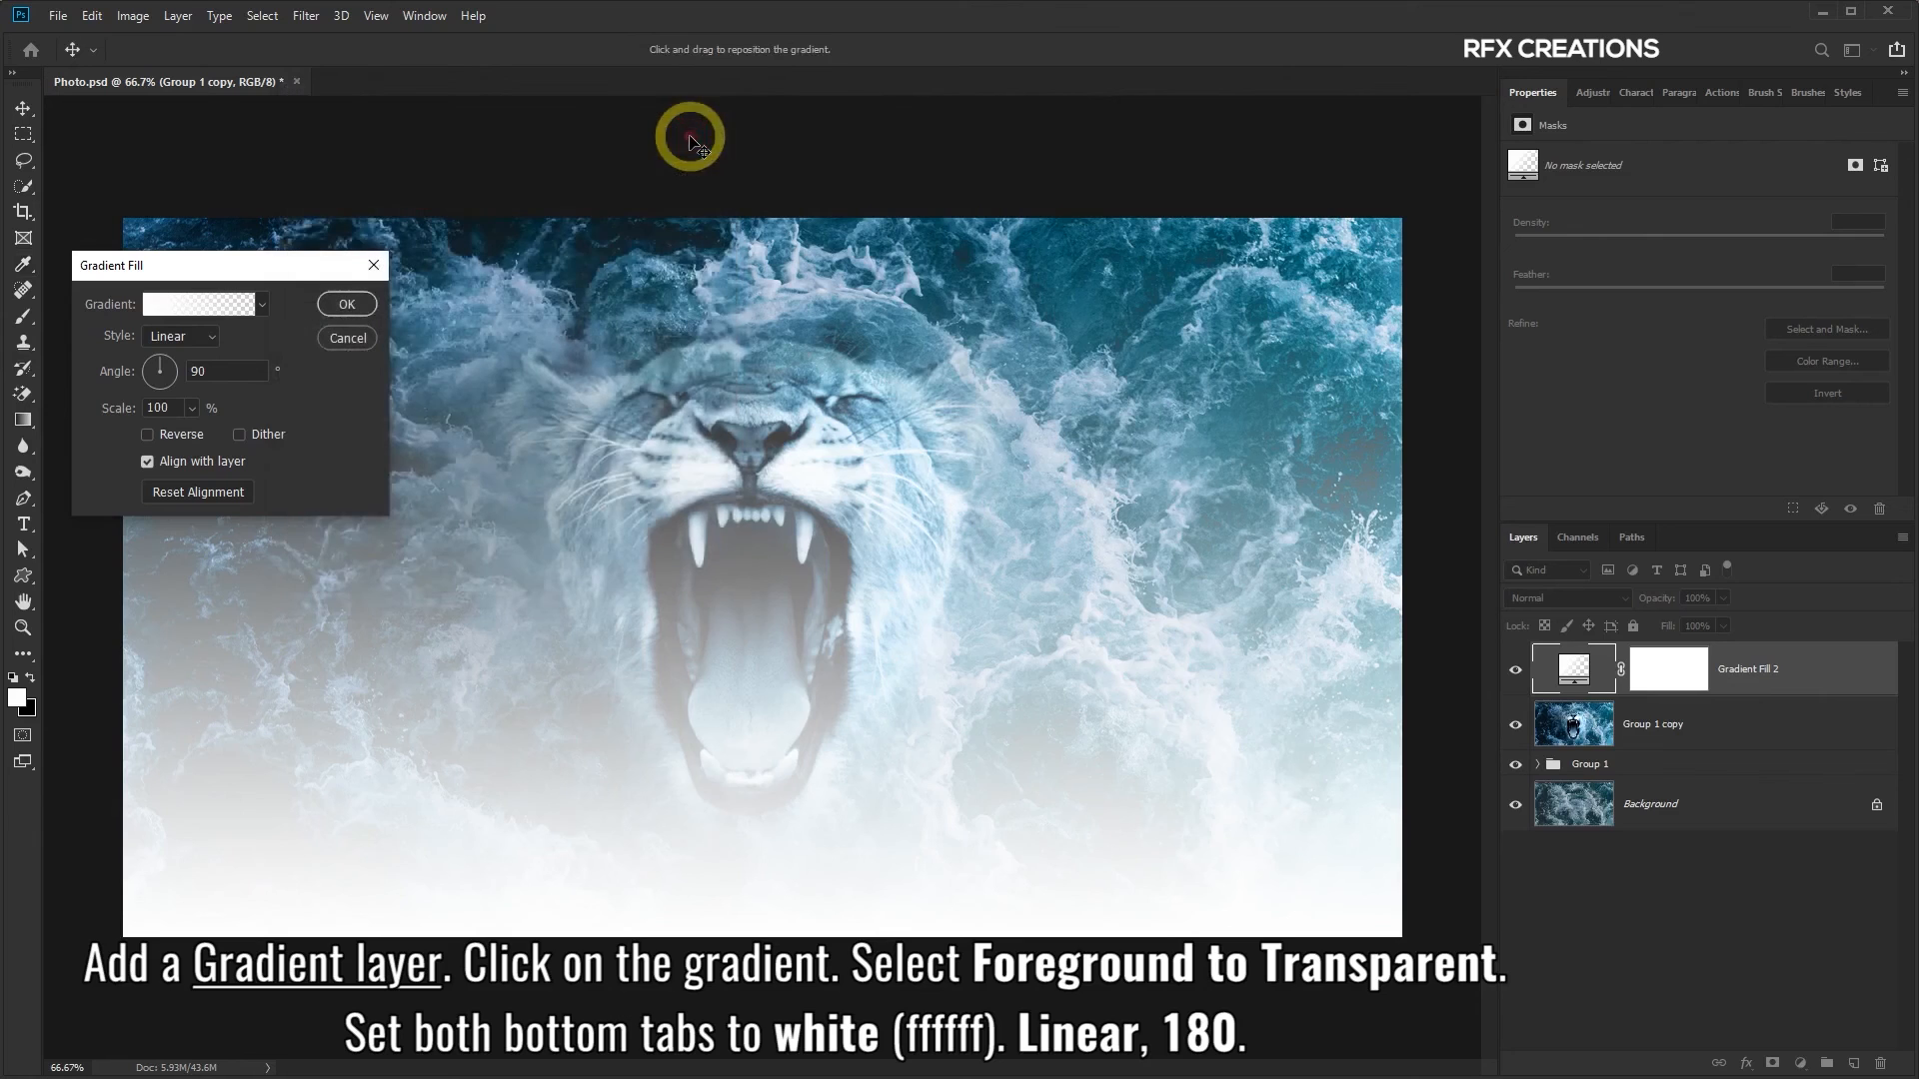
Keep the gradient fill's style Linear, set its angle to 180°, and apply the fill
left_click(227, 342)
left_click(200, 340)
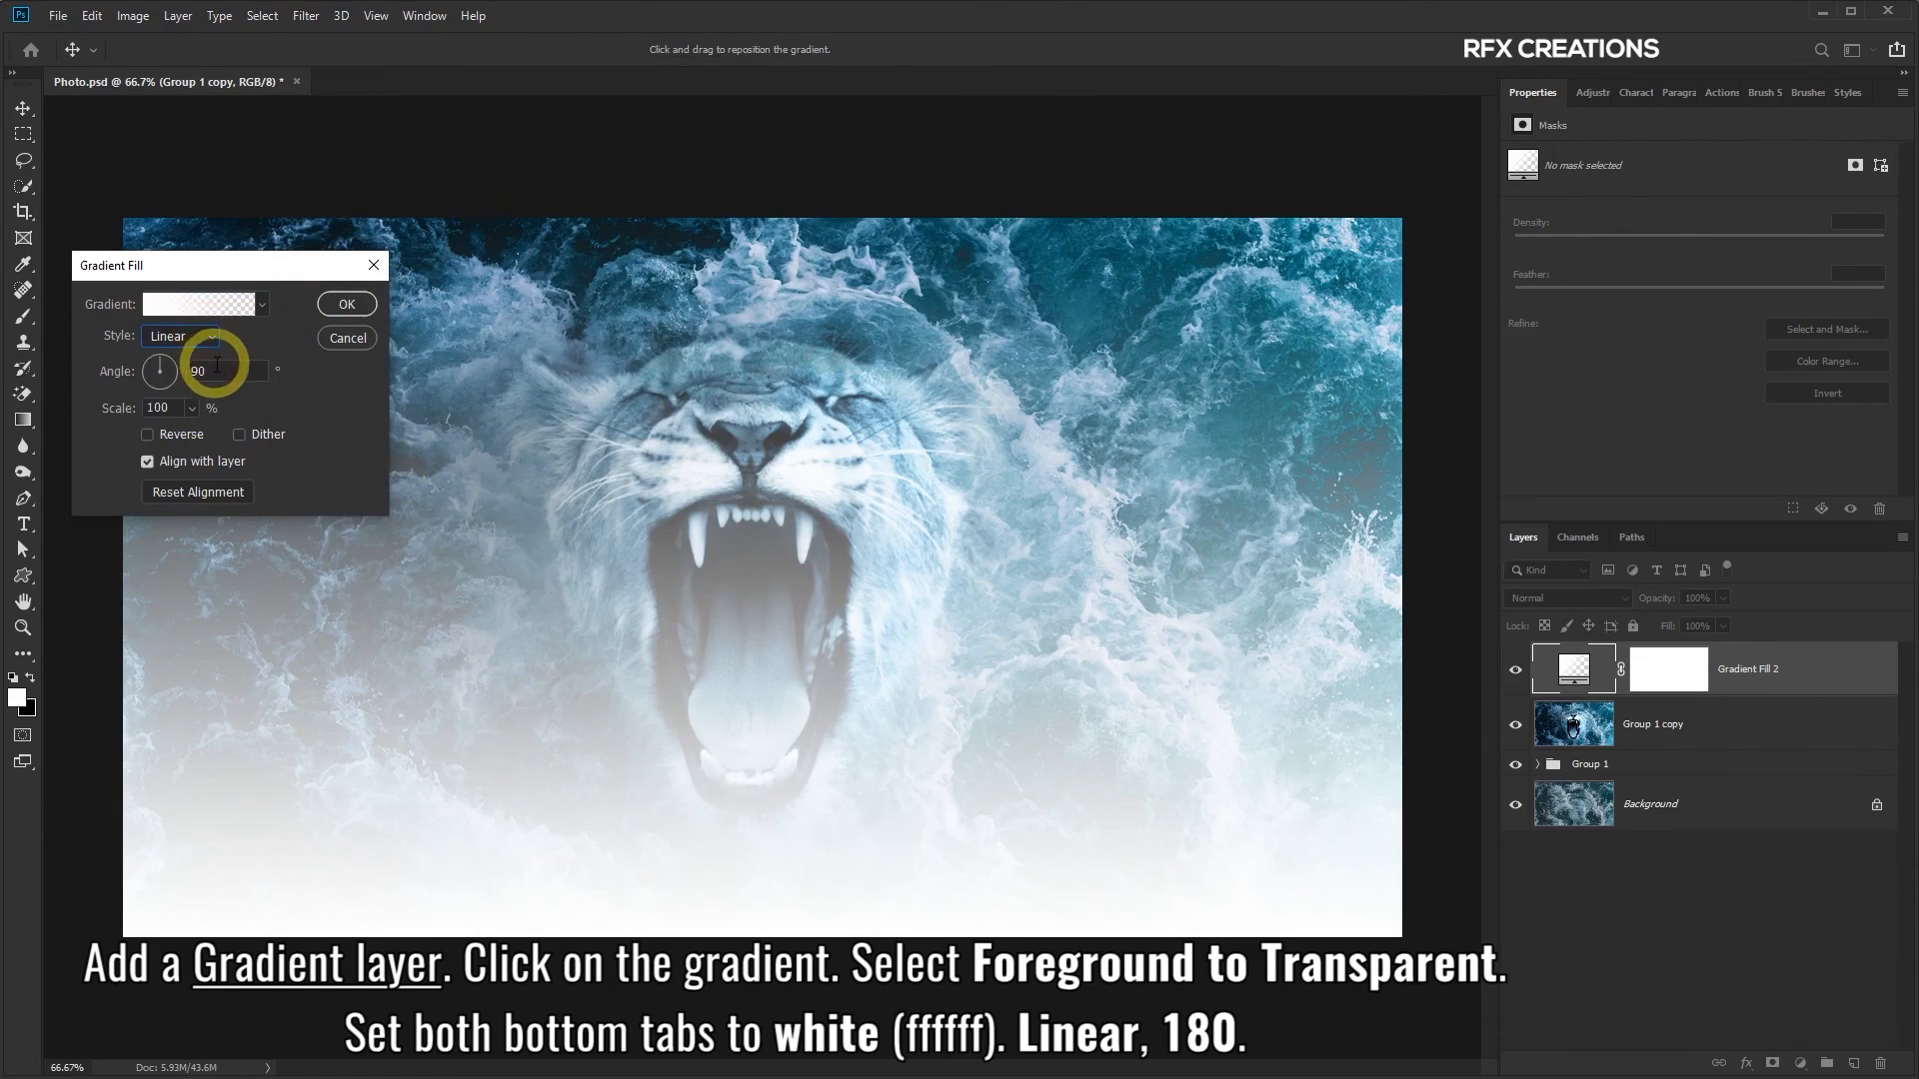
left_click_drag(218, 369, 184, 373)
type("180")
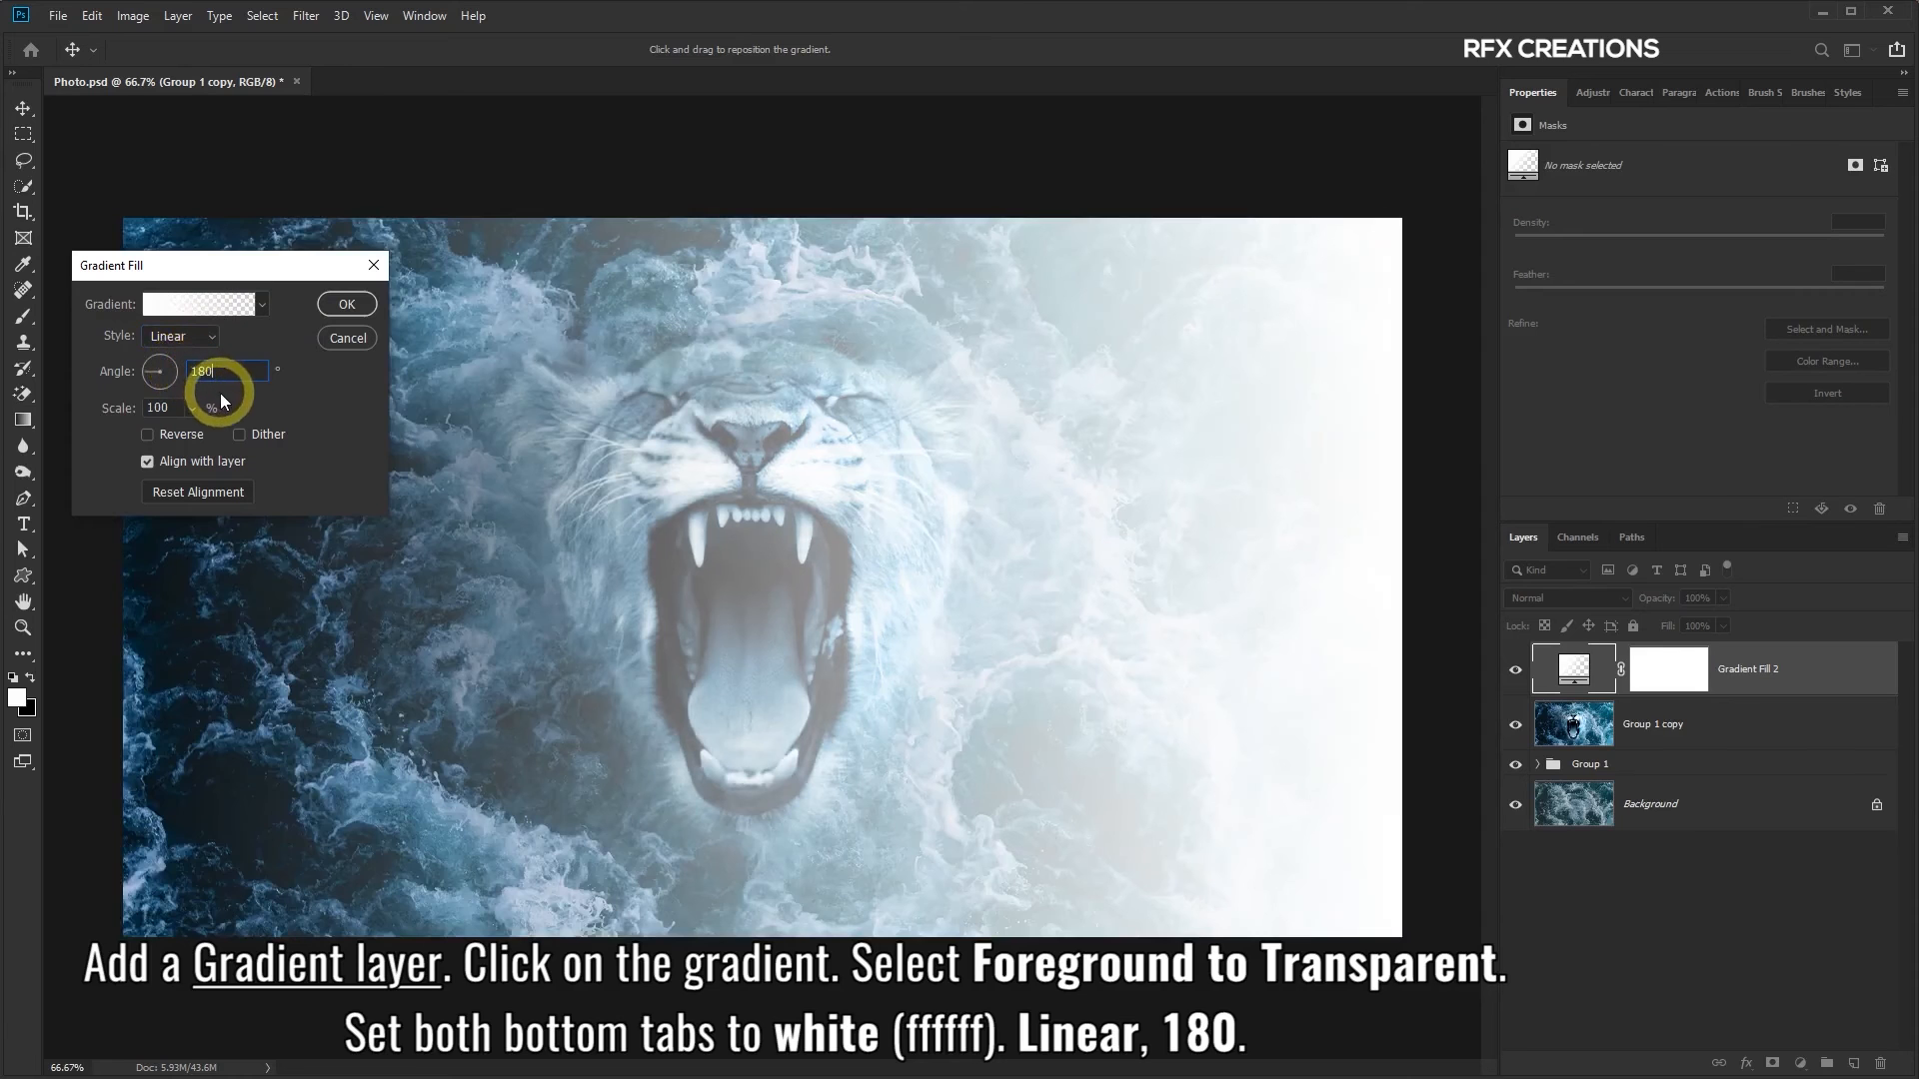
left_click(347, 306)
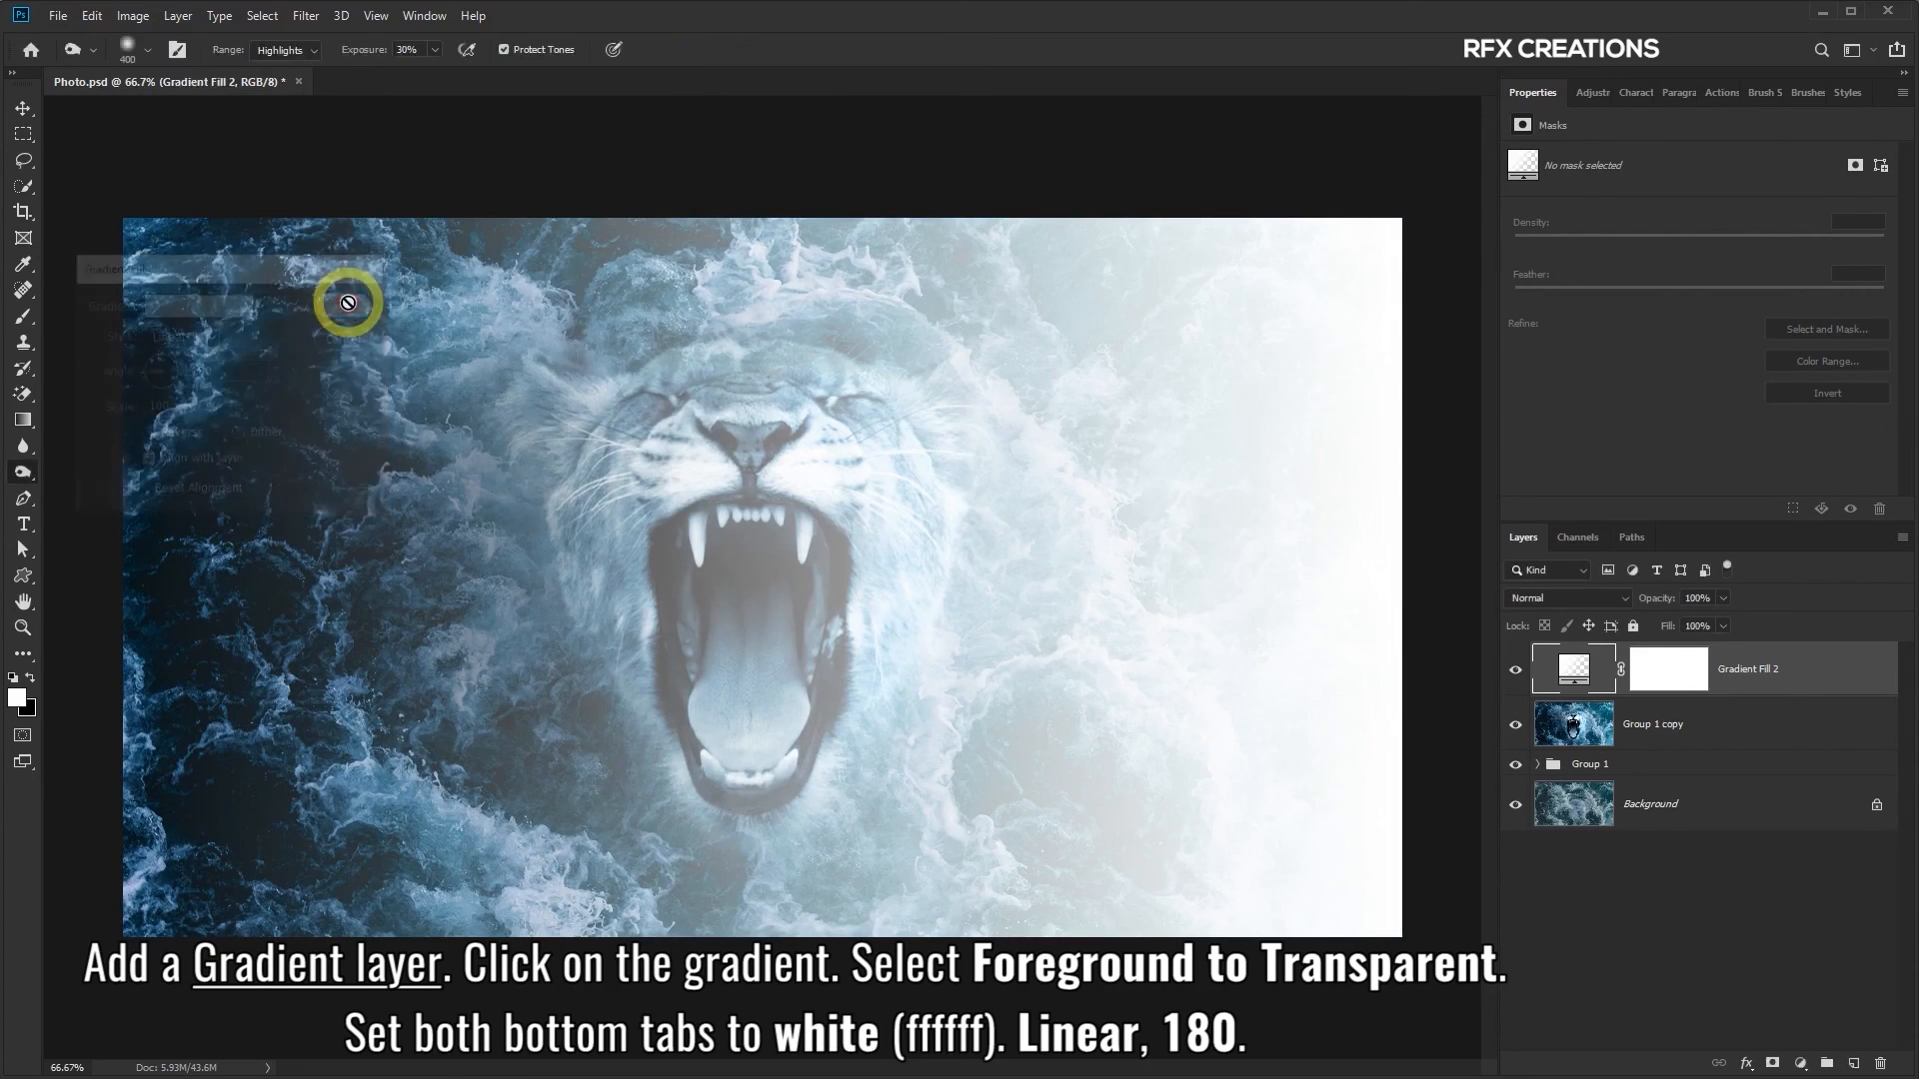
key("o")
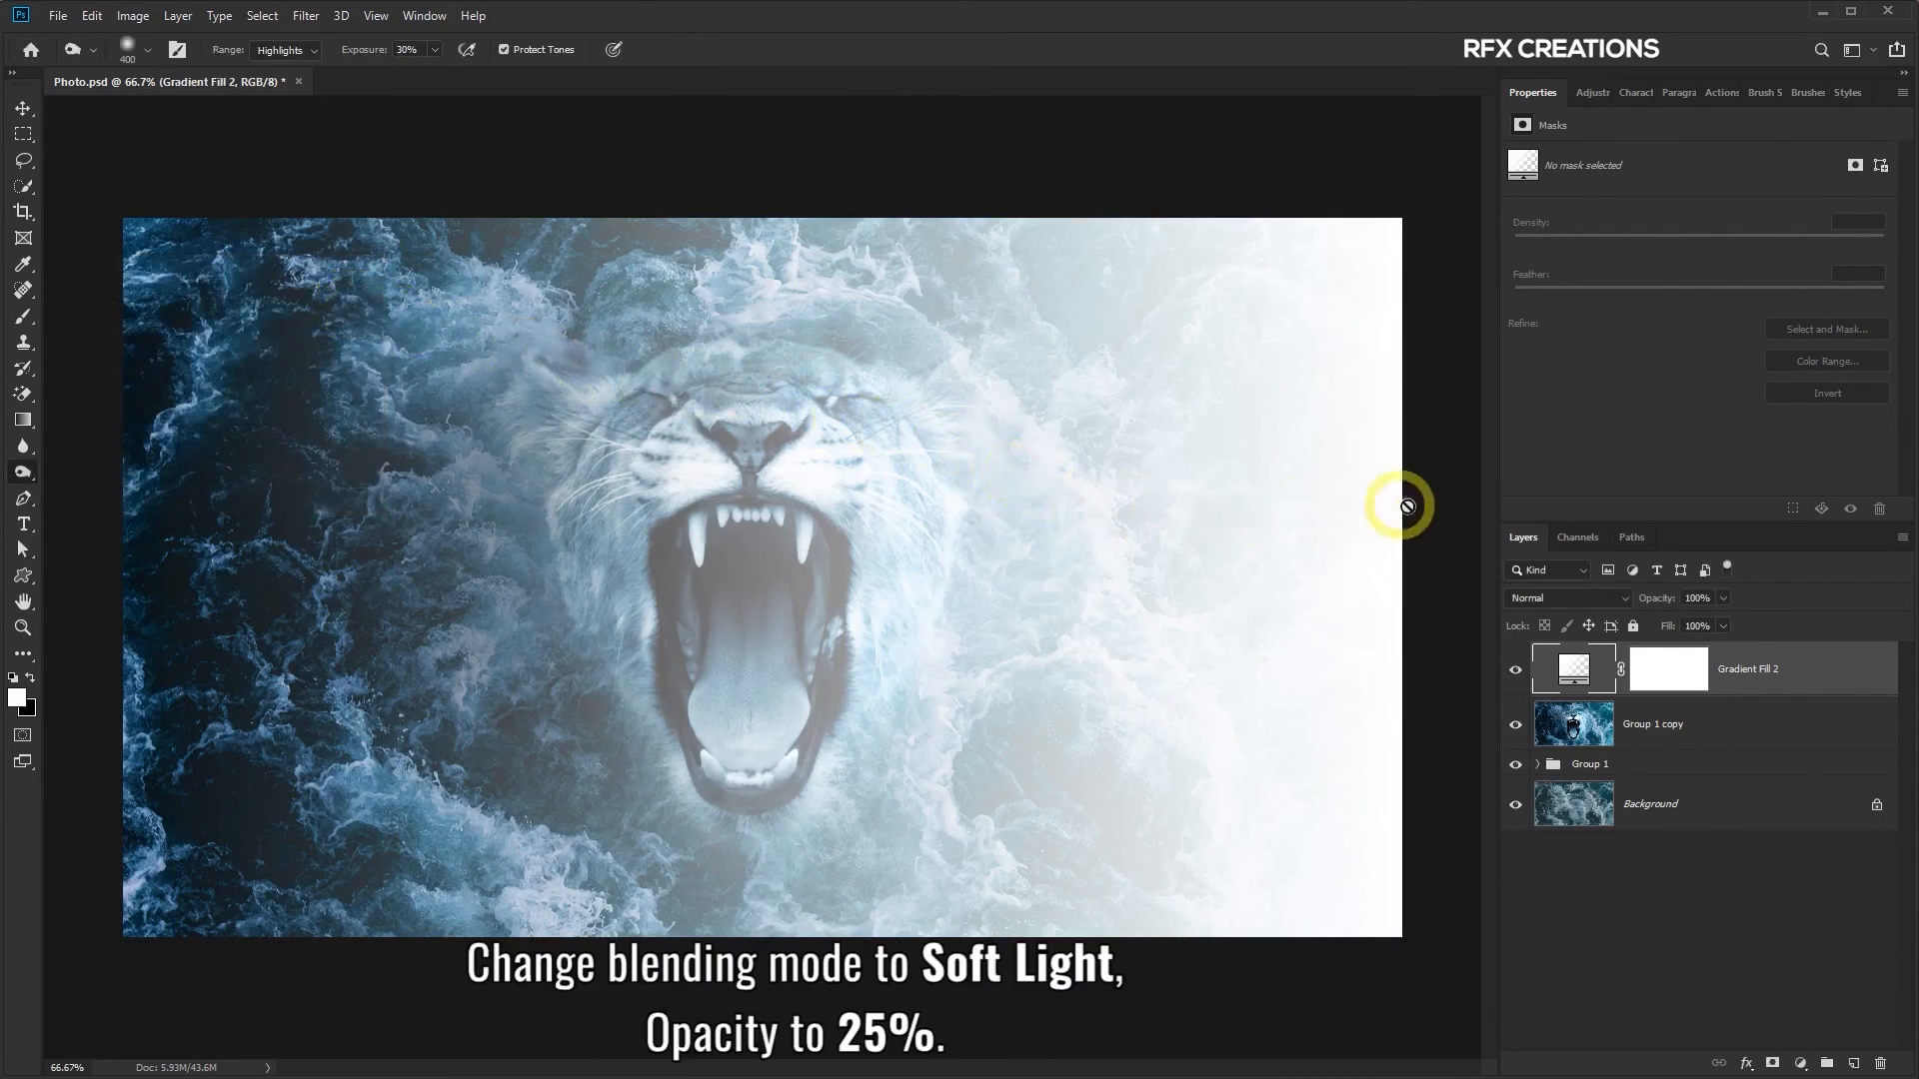
Set the Gradient Fill 2 layer's blending mode to Soft Light and its opacity to 25%
left_click(1605, 598)
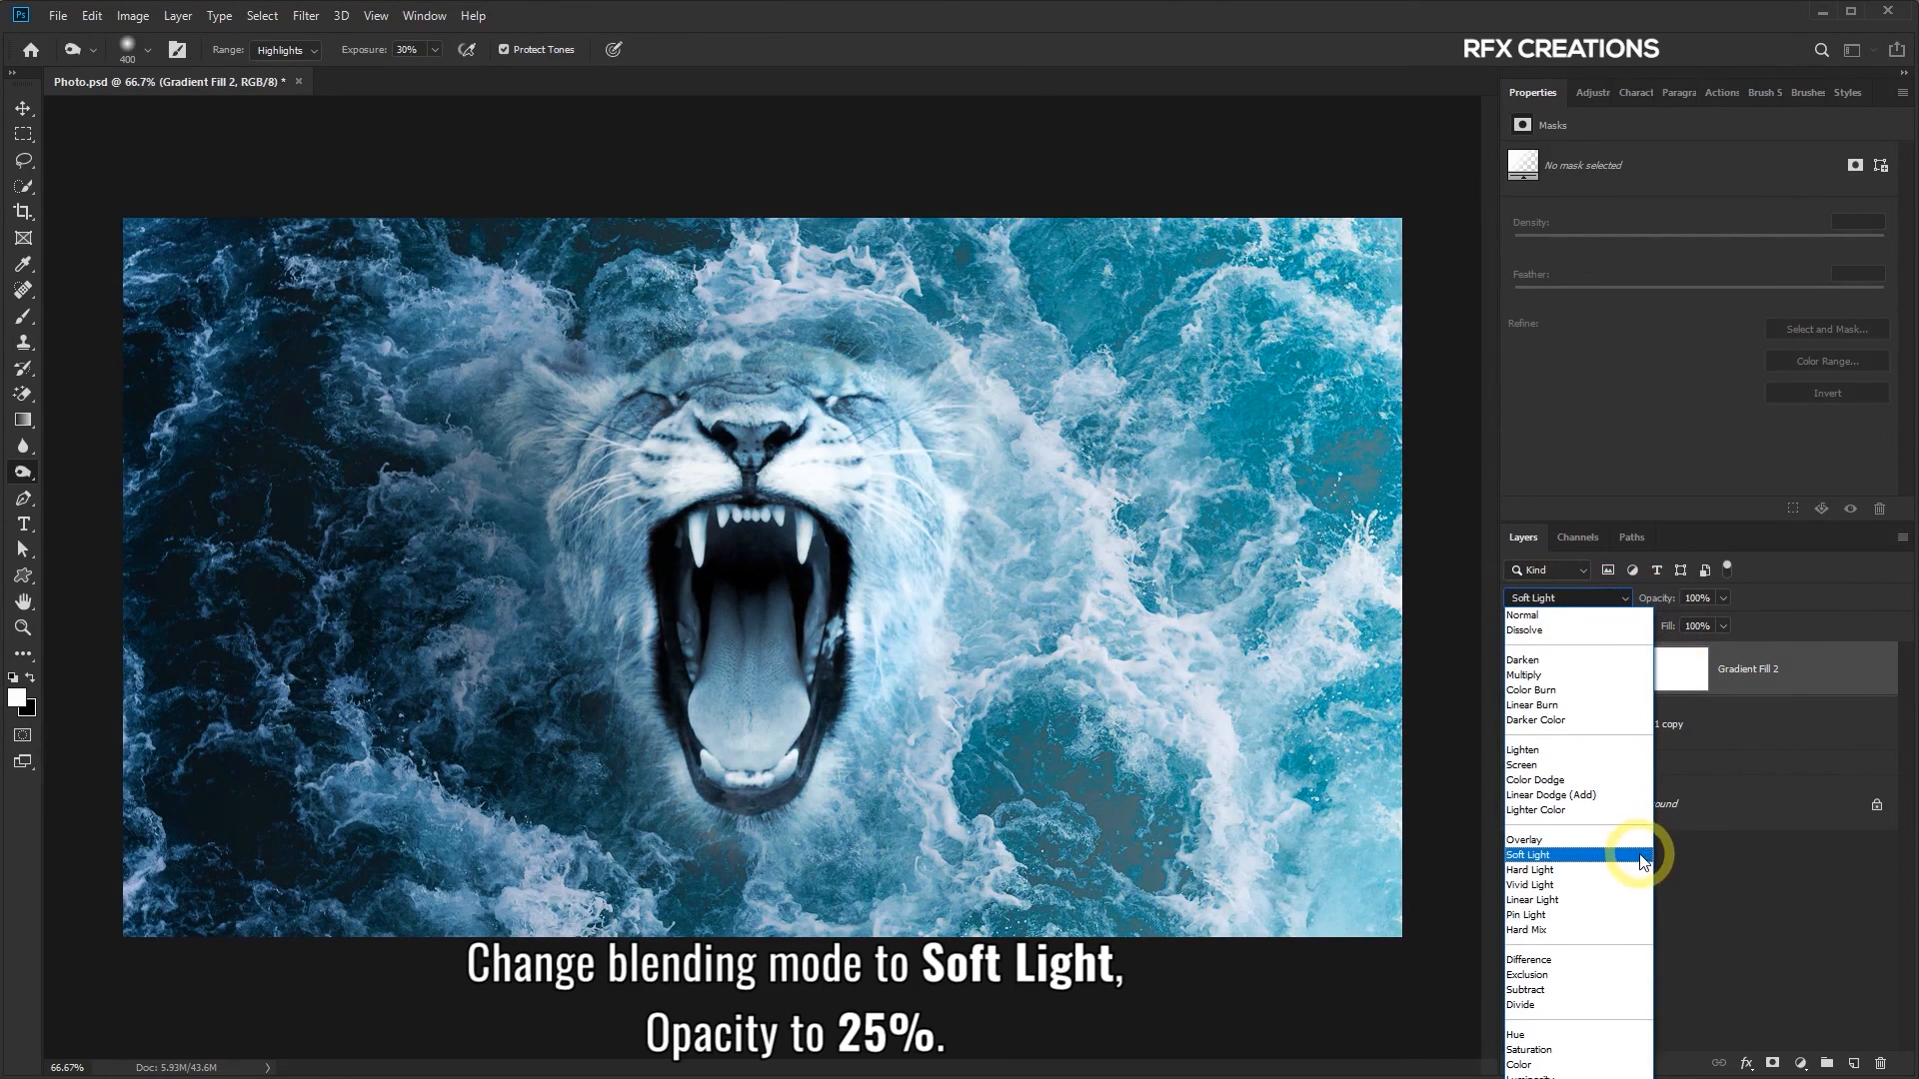
left_click(1547, 858)
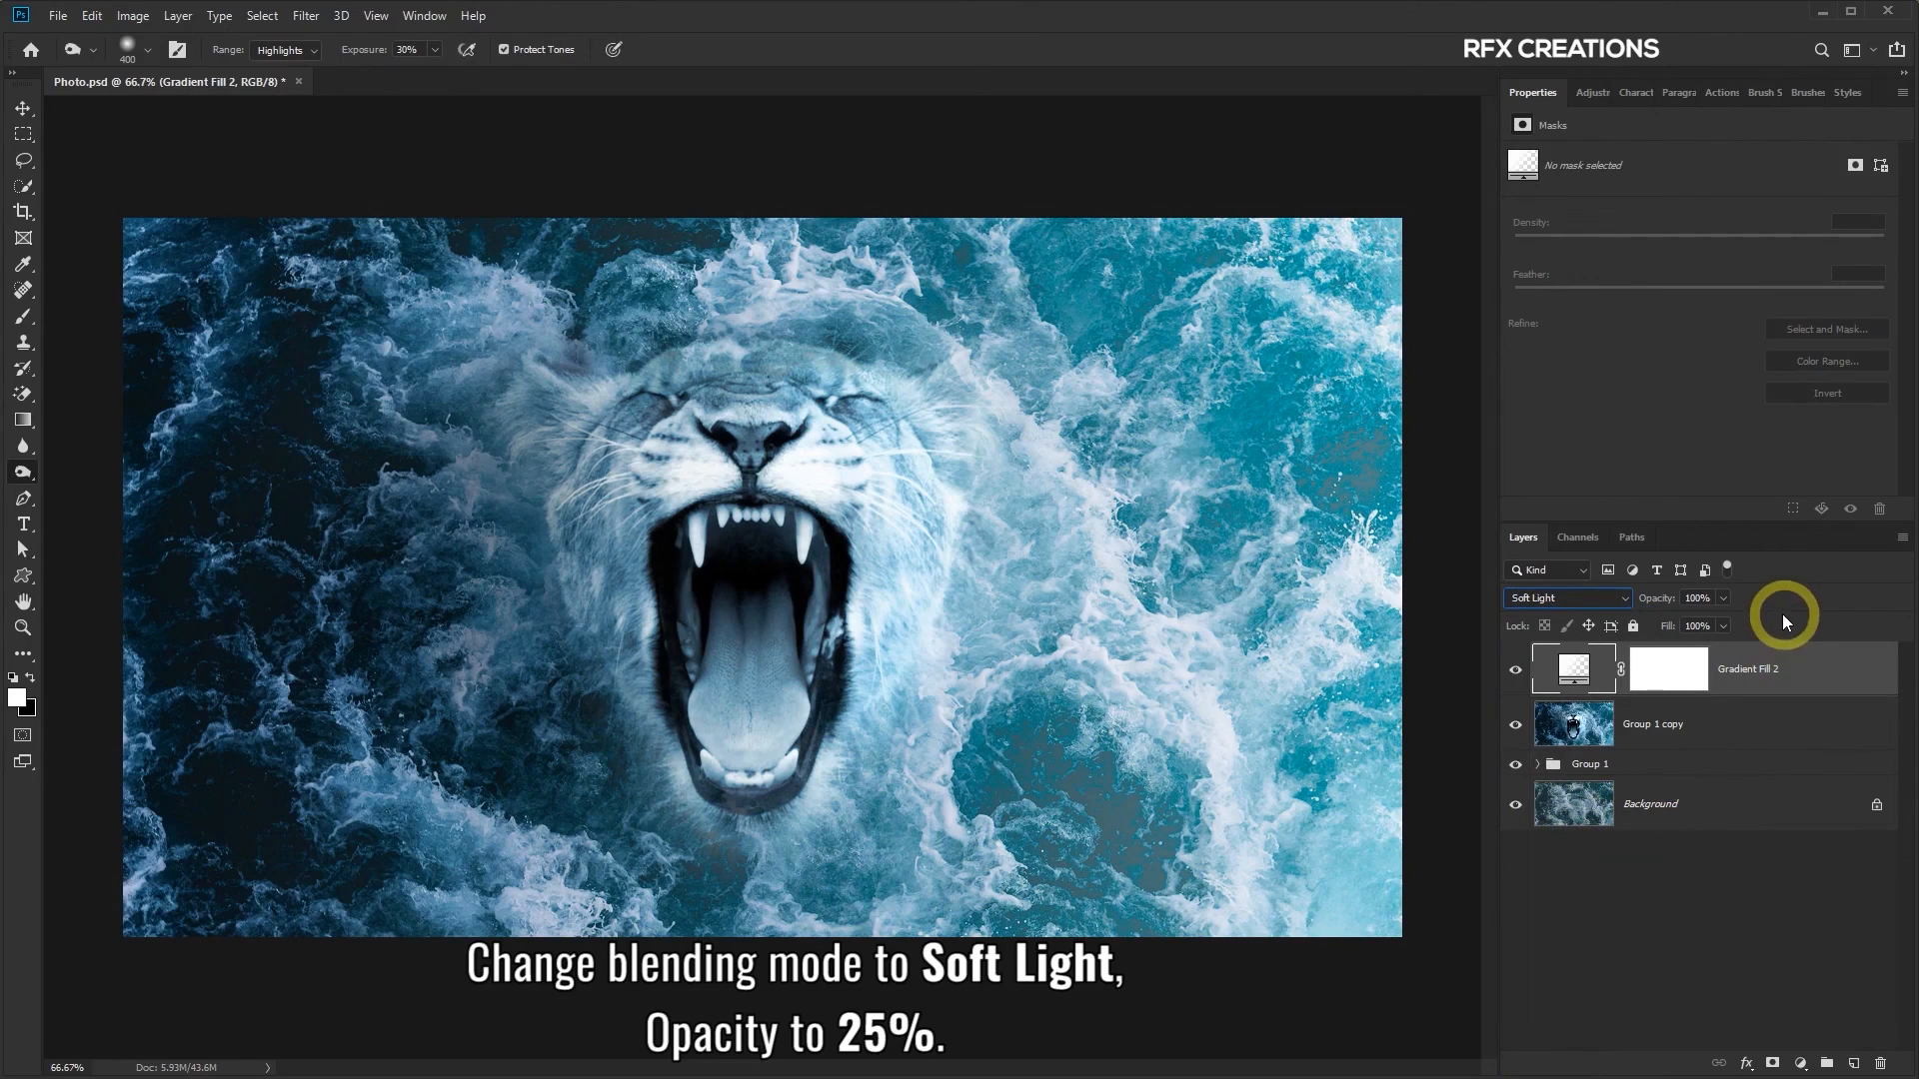
left_click(1725, 598)
left_click_drag(1721, 620, 1657, 620)
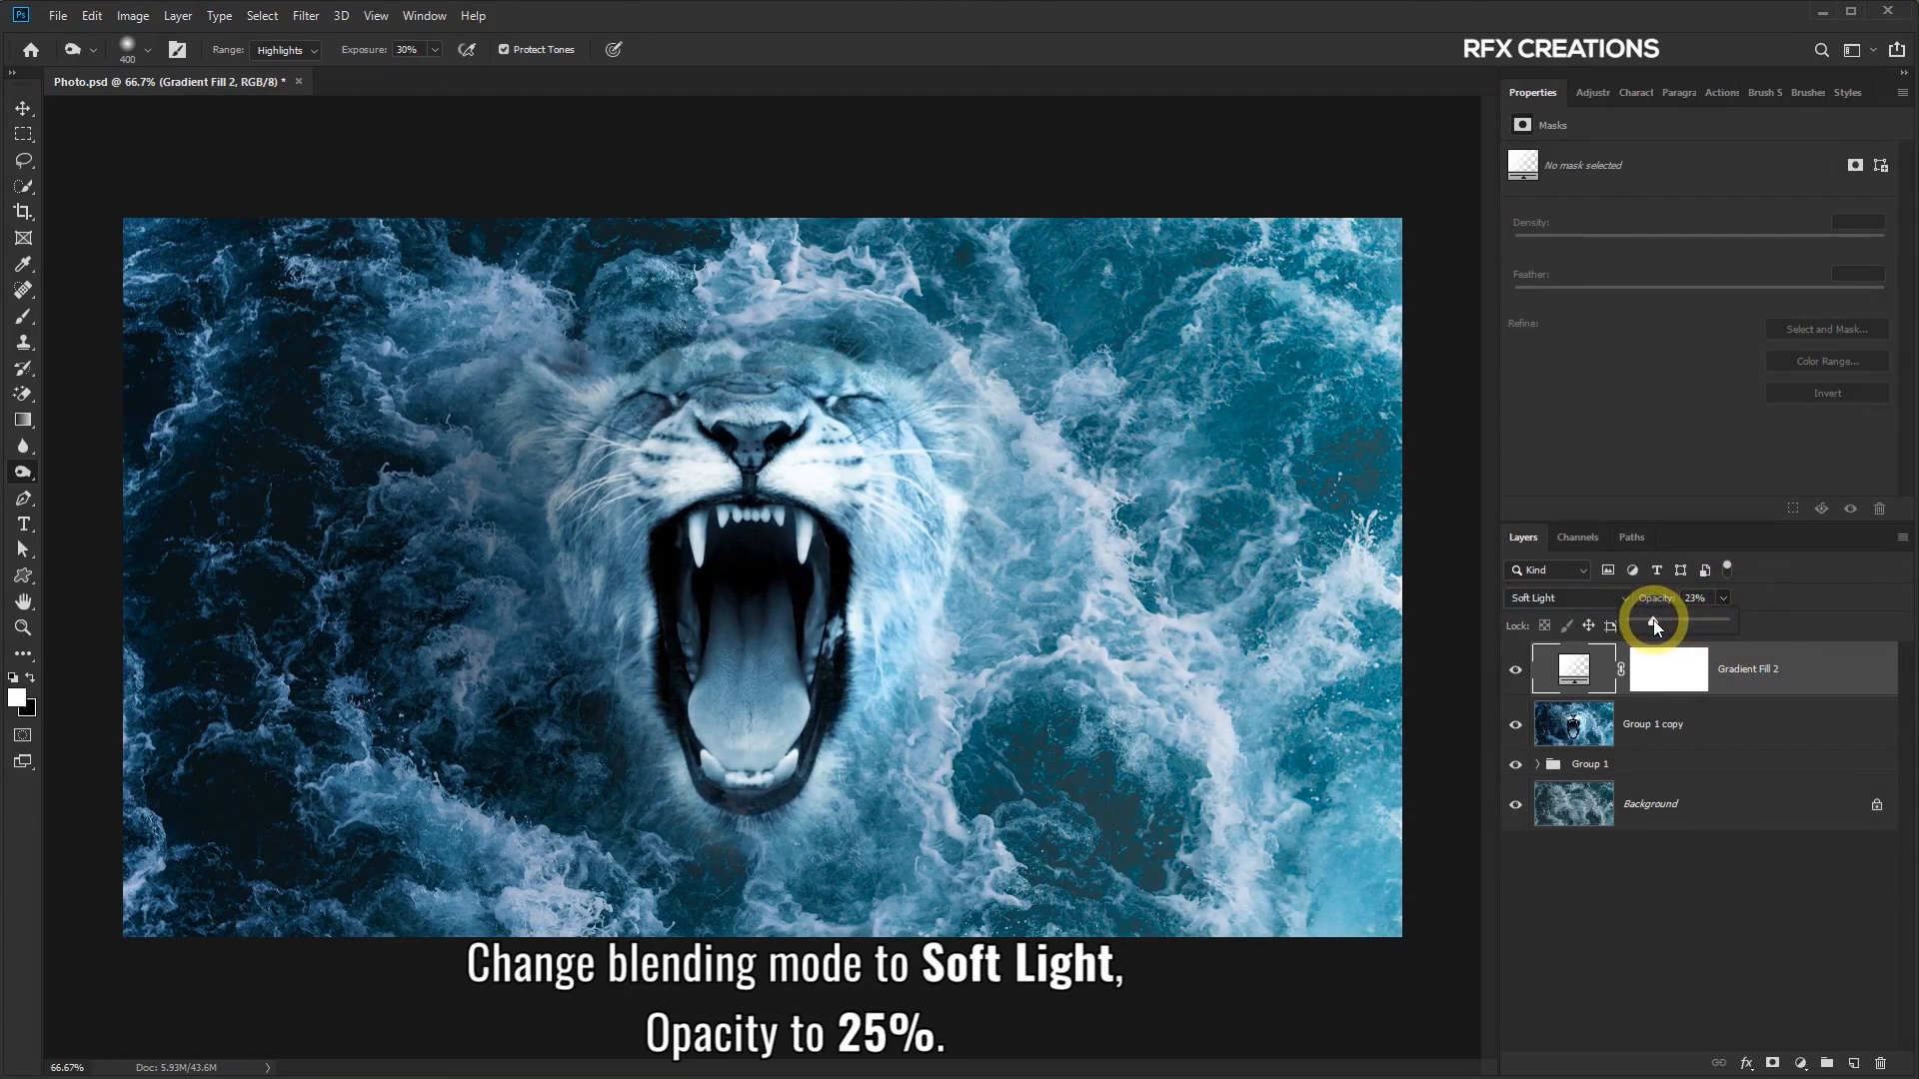
Toggle the Gradient Fill 2 layer's visibility to compare the image with and without the added light
left_click(1518, 676)
left_click(1518, 676)
left_click(1518, 676)
left_click(1518, 676)
left_click(1518, 676)
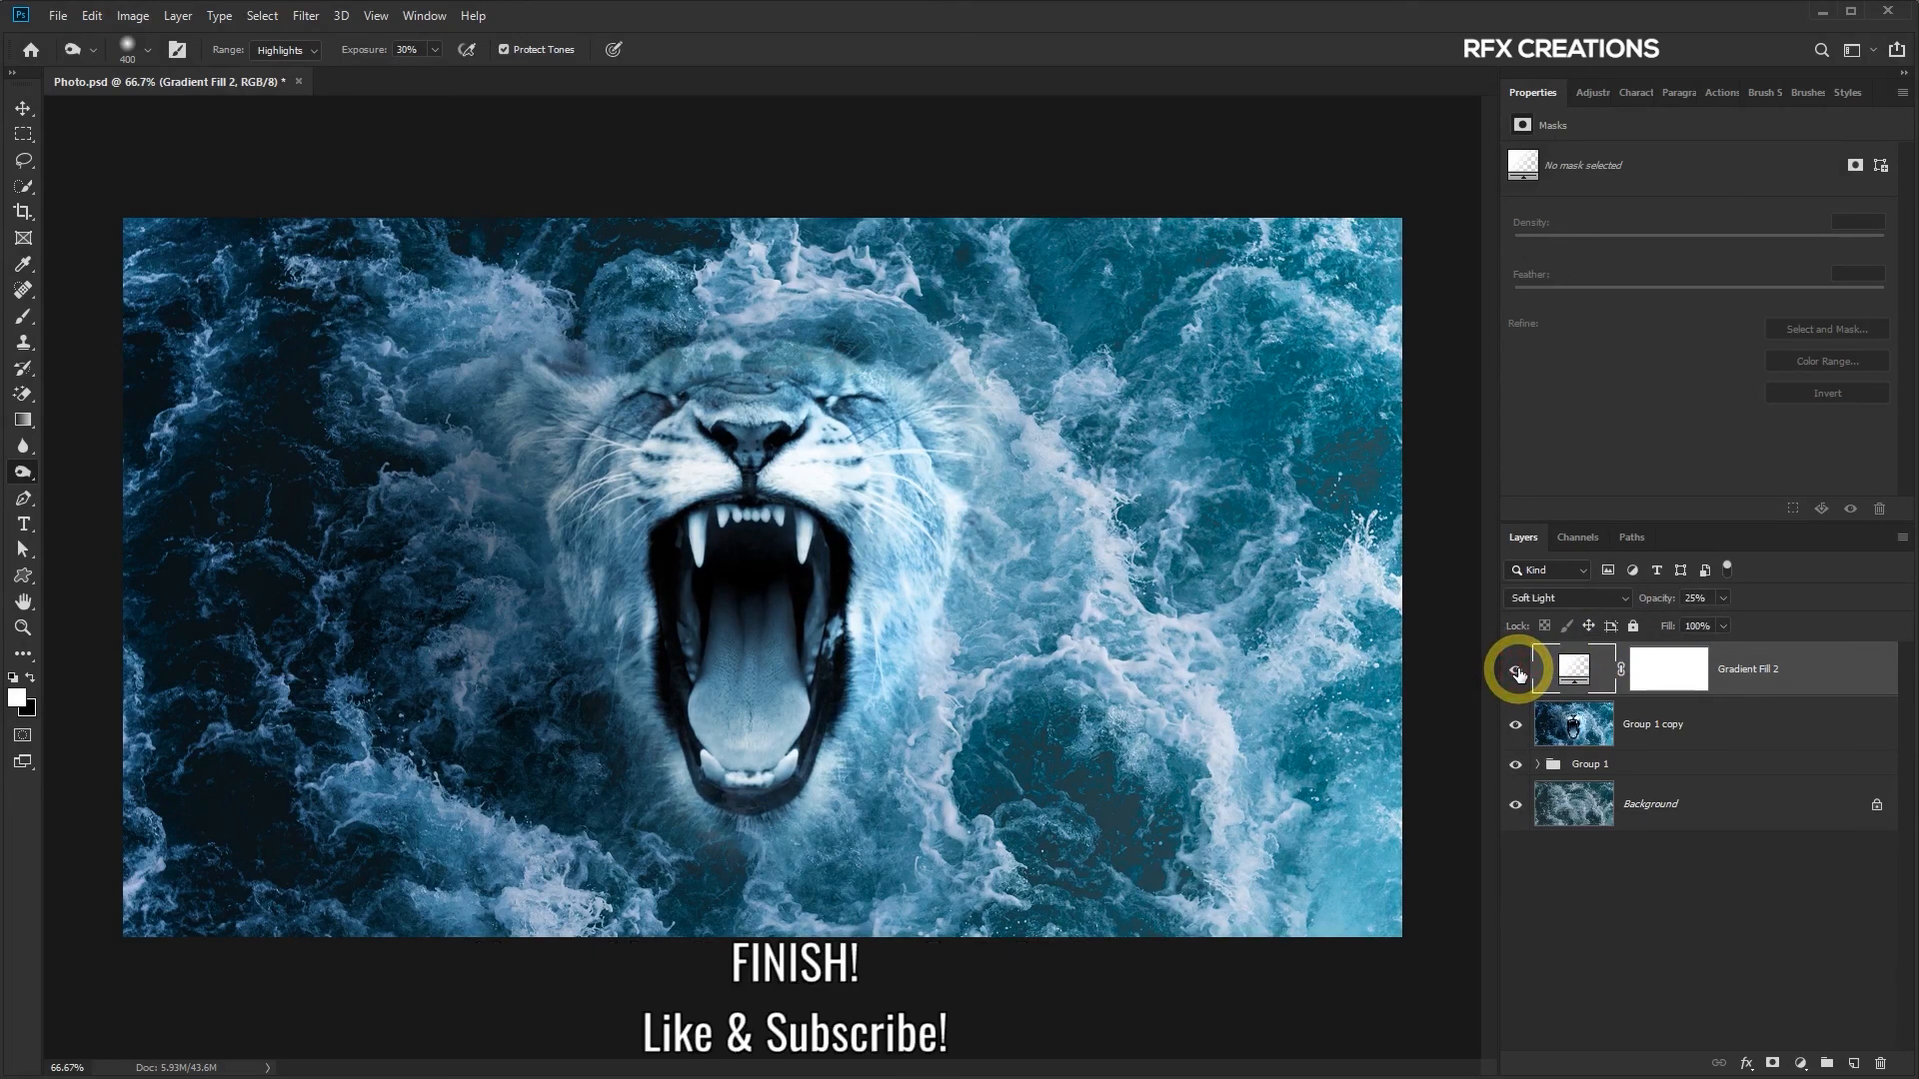